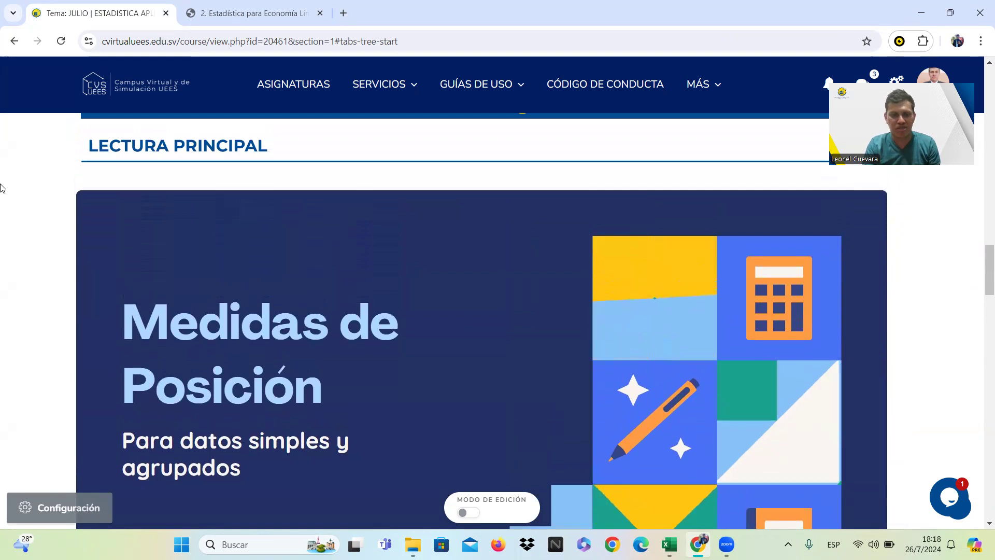
Look through the course page from the main reading down to the practice guide exercises.
scroll(2, 188, "down", 2)
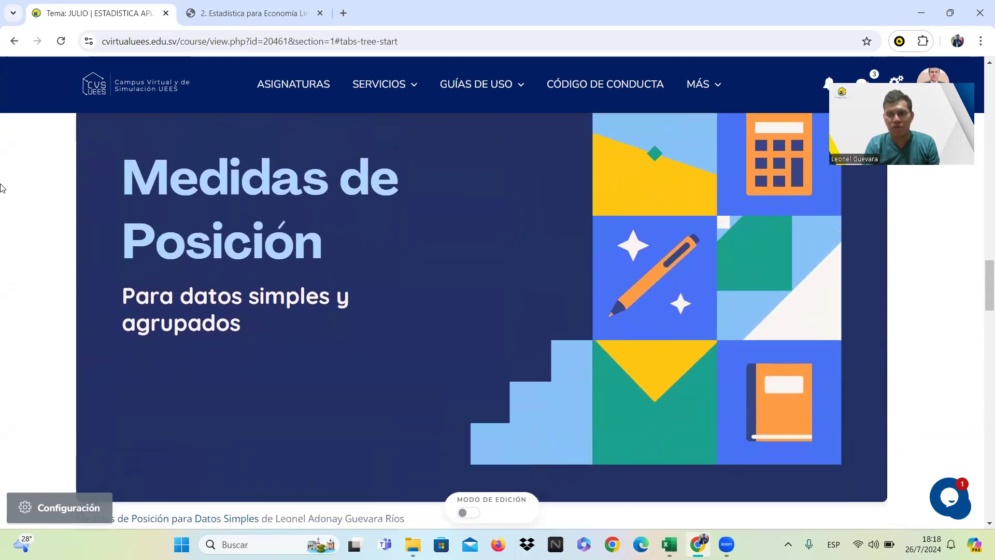
scroll(2, 187, "down", 2)
scroll(2, 187, "down", 3)
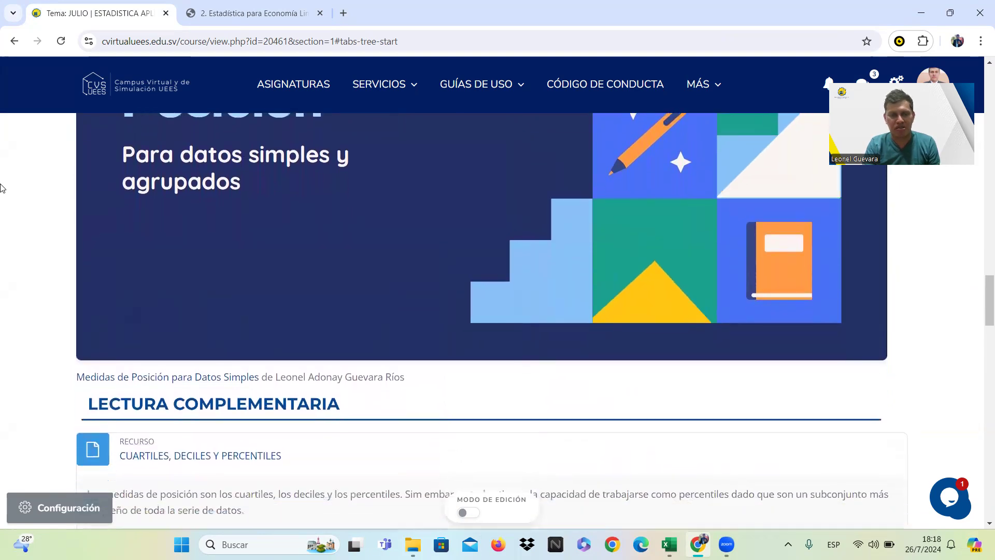
scroll(2, 188, "down", 3)
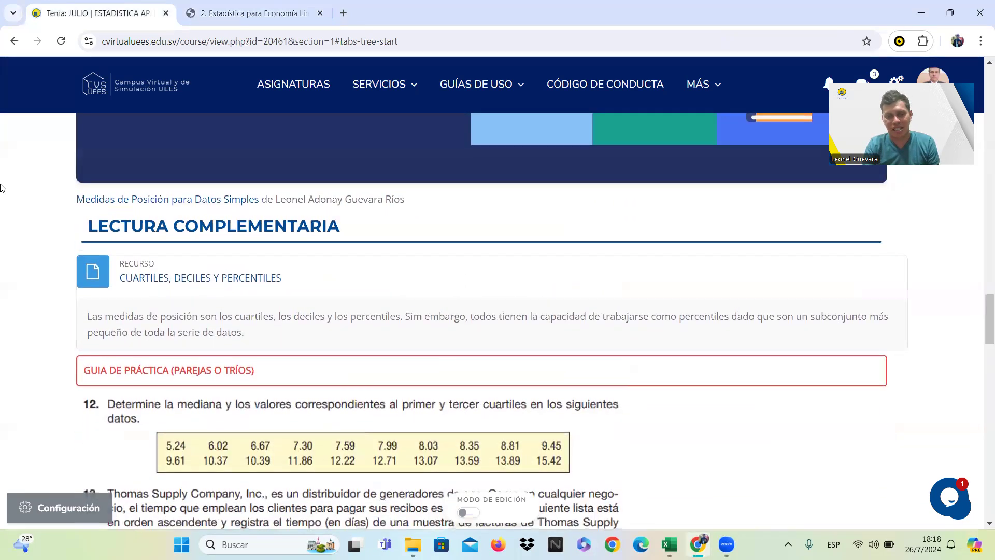
scroll(2, 188, "down", 2)
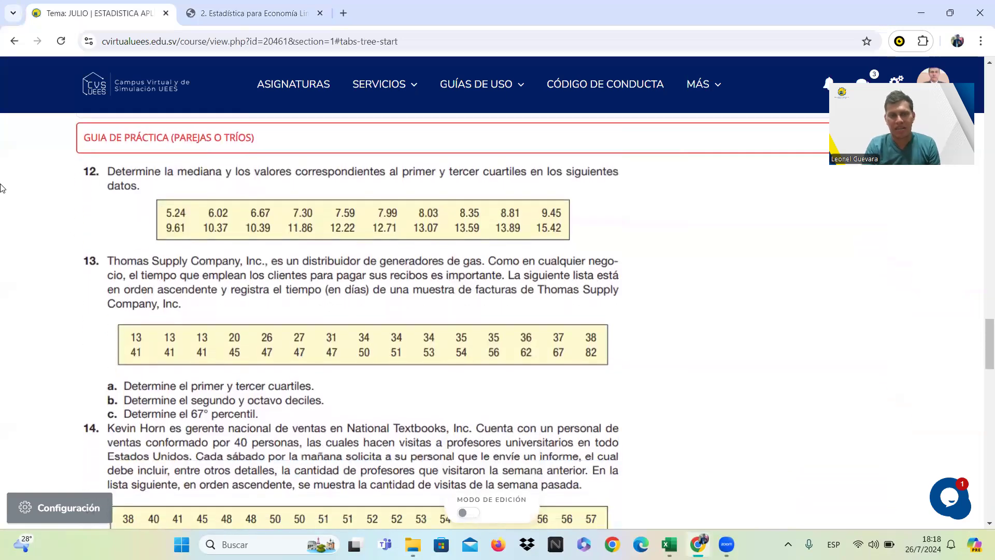
Copy the data row of exercise 11 from the textbook PDF into cell B2 of the Simples sheet in Excel.
left_click(245, 4)
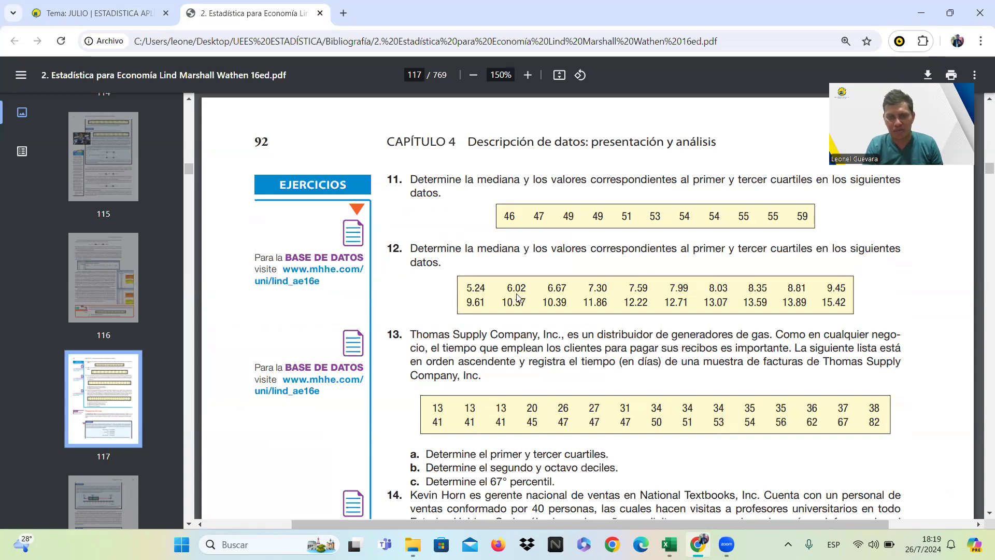
left_click_drag(506, 220, 806, 218)
key("ctrl+c")
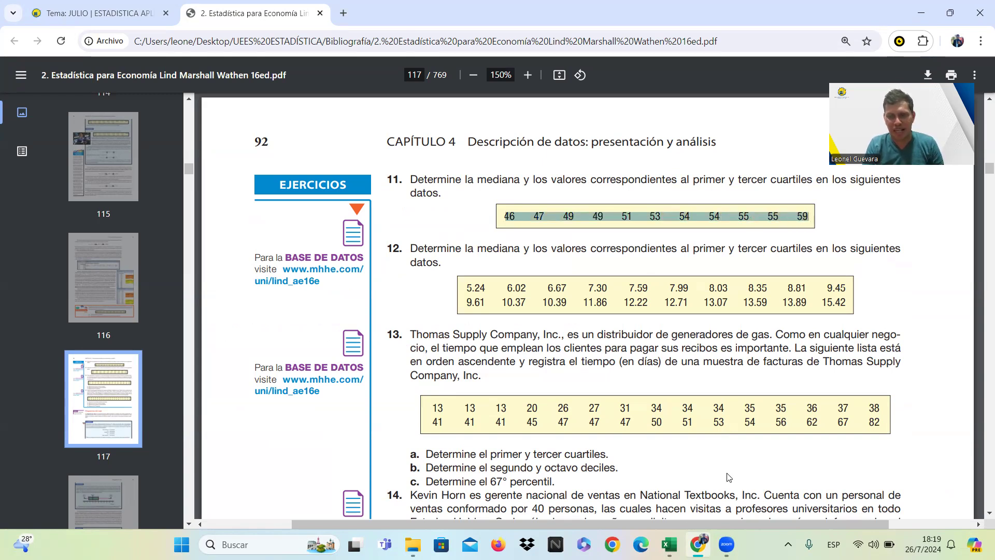
mouse_move(668, 543)
left_click(668, 477)
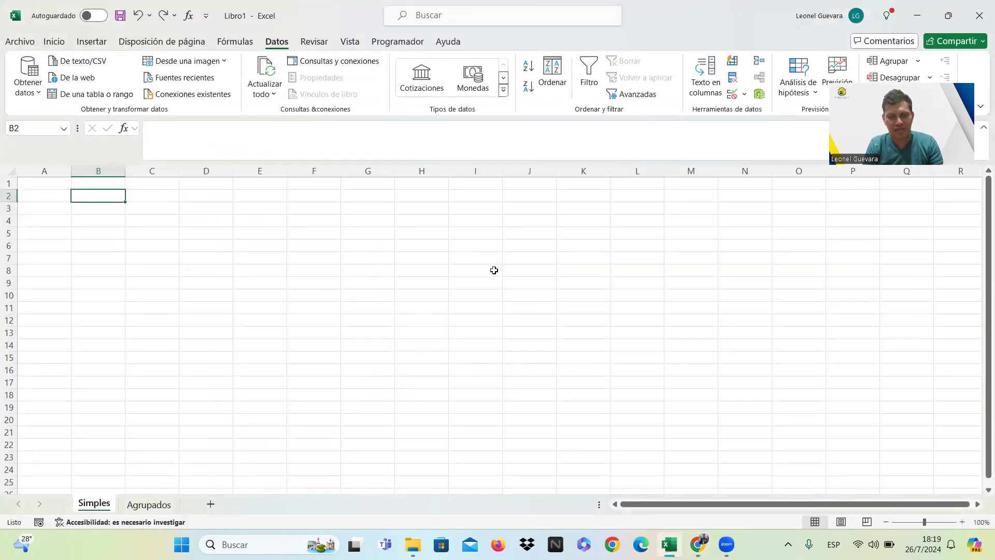
key("ctrl+v")
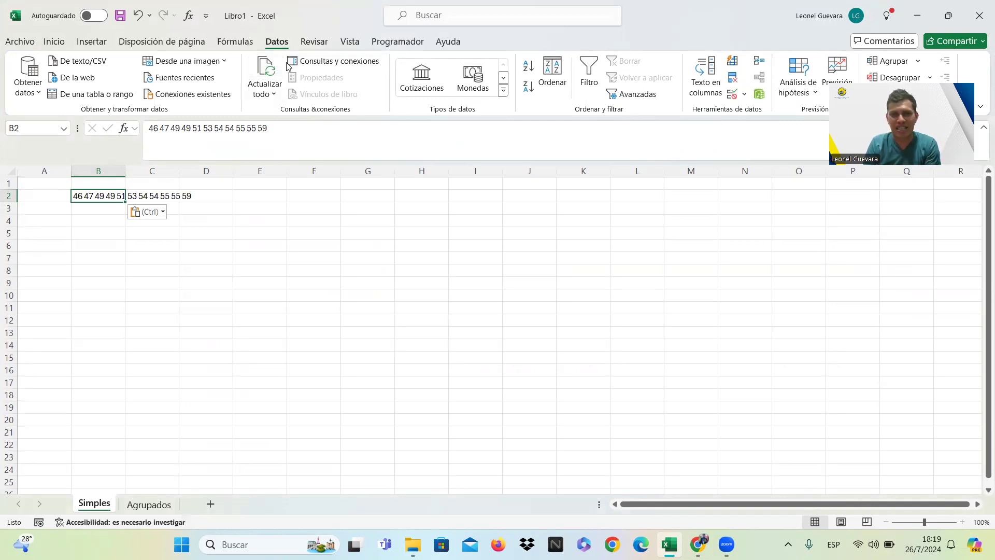
Split the text in B2 into separate columns as delimited data, using only the space as separator and the General format.
left_click(705, 77)
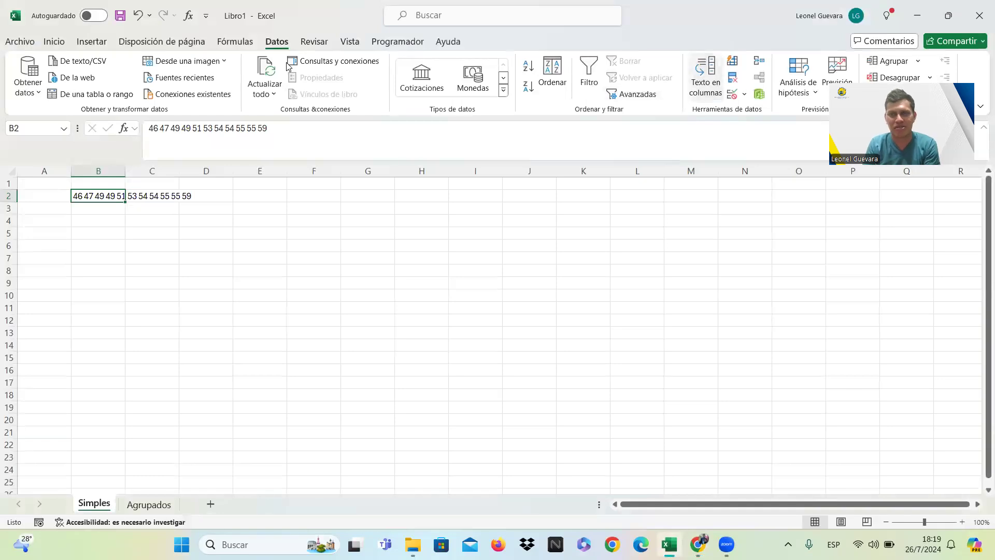
left_click(316, 217)
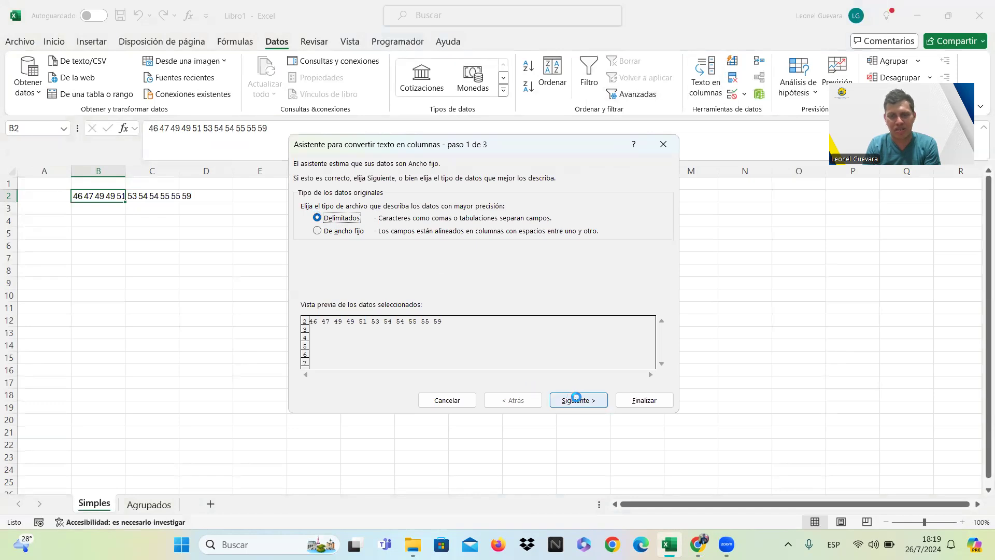
left_click(577, 398)
left_click(306, 202)
left_click(305, 202)
left_click(305, 241)
left_click(306, 240)
left_click(305, 241)
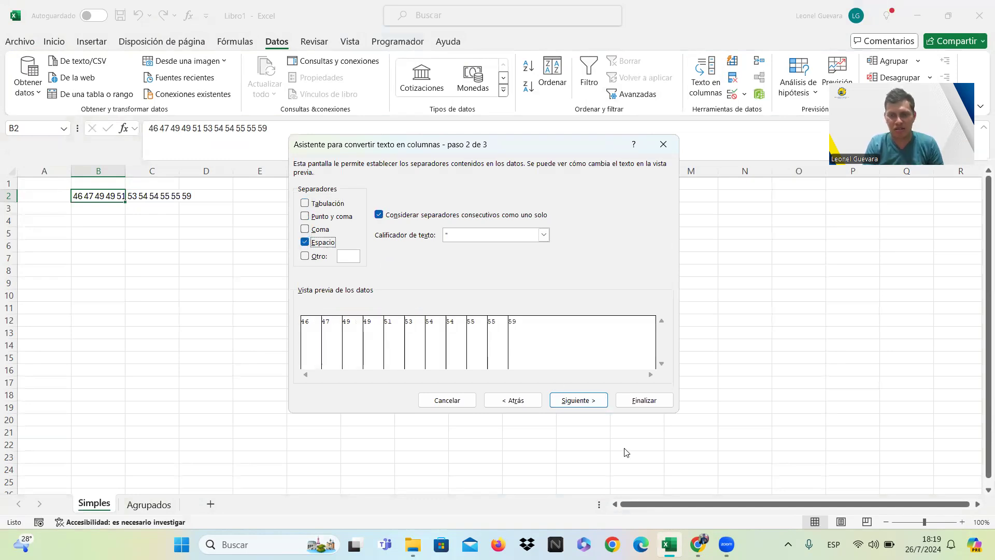
left_click(588, 401)
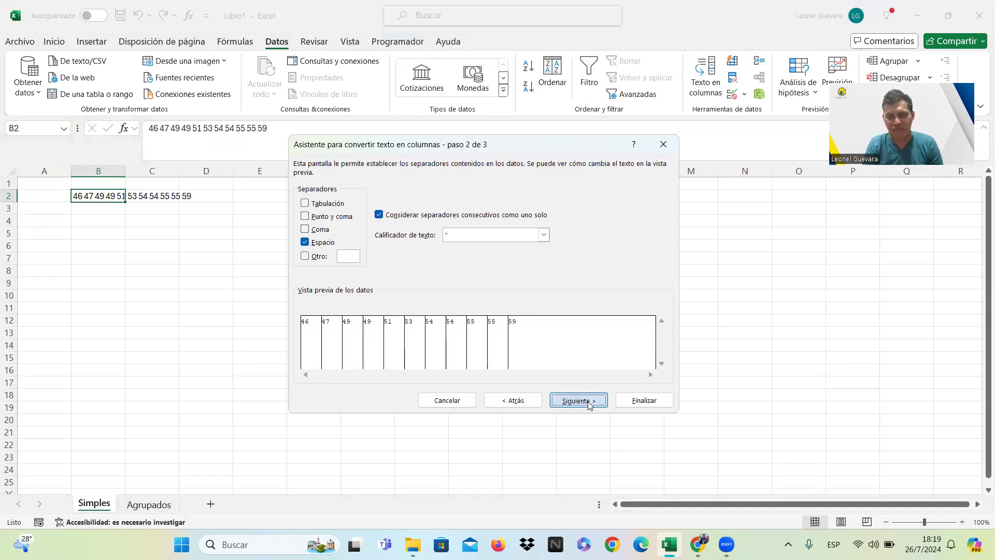
left_click(639, 402)
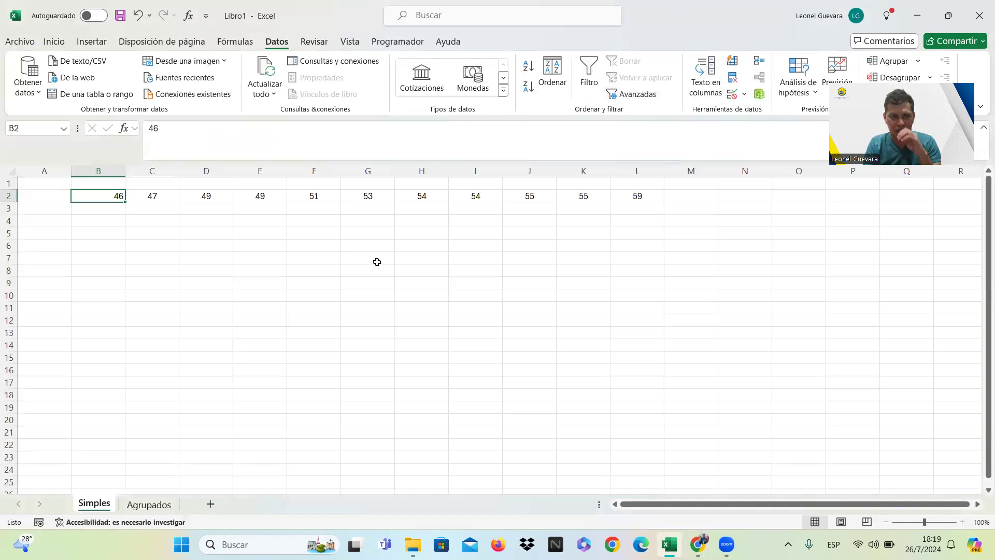
Center the value in cell B2 horizontally and vertically.
left_click(269, 248)
left_click(115, 197)
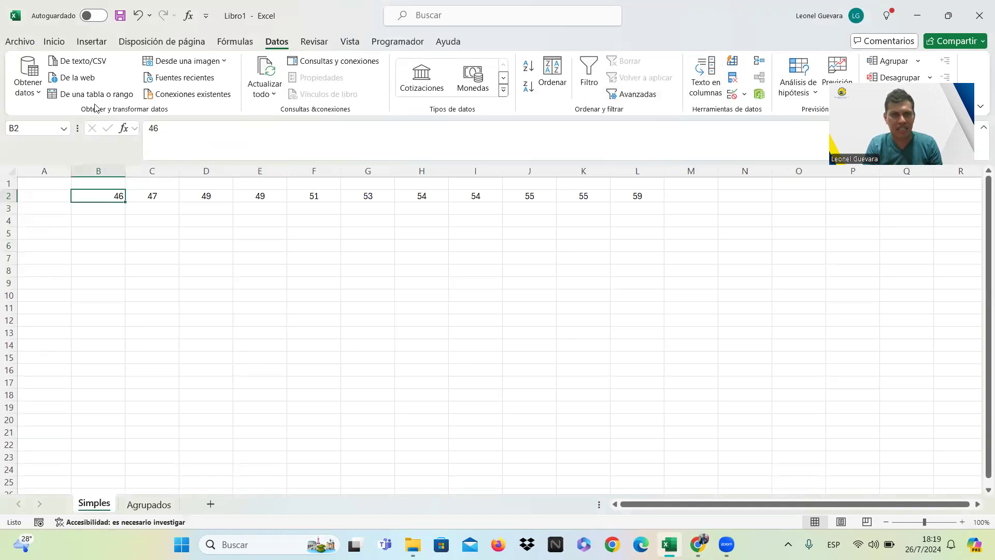
left_click(60, 43)
left_click(253, 73)
left_click(253, 86)
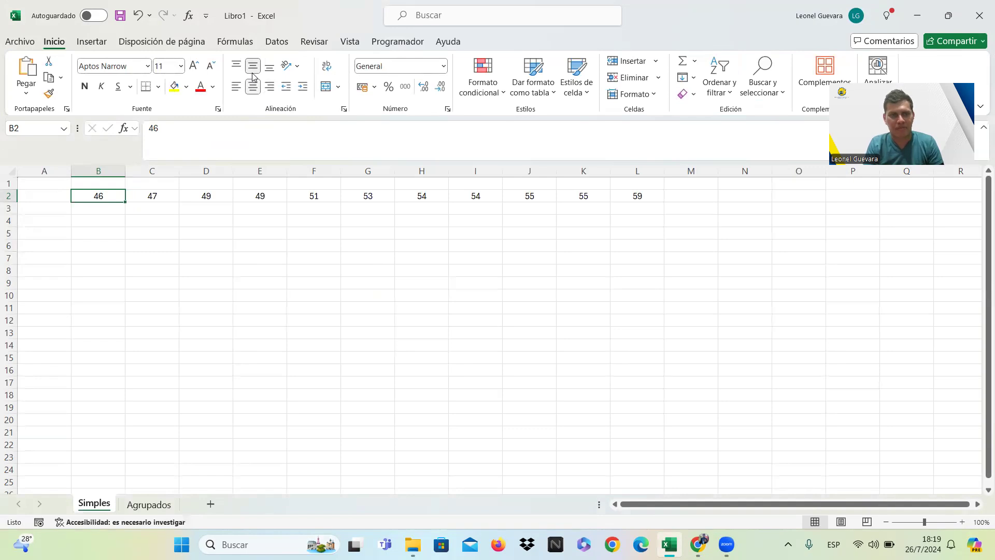
left_click(243, 284)
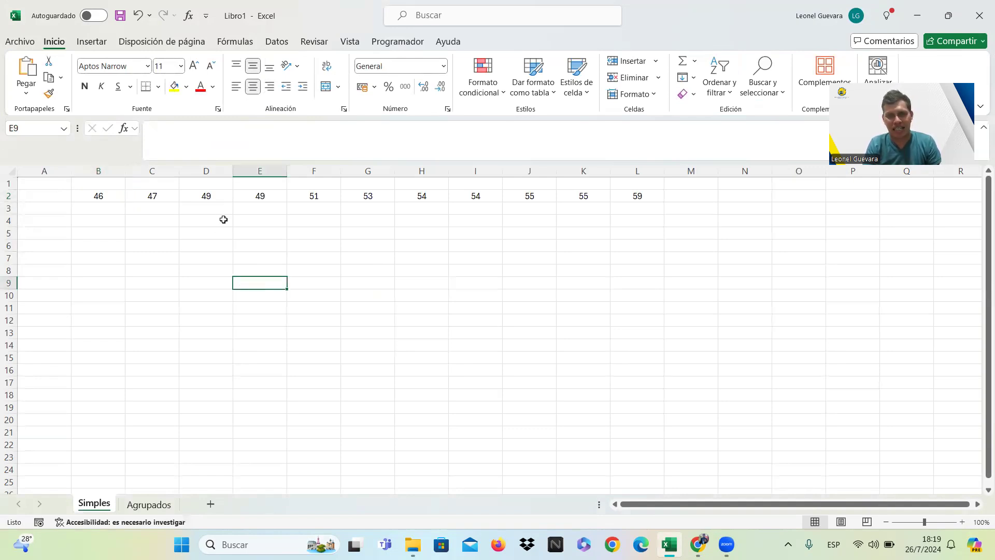
Go through the data values in row 2 one by one from B2 to L2.
left_click(112, 195)
key("Right")
key("Right")
key("Right")
key("Right")
key("Right")
key("Right")
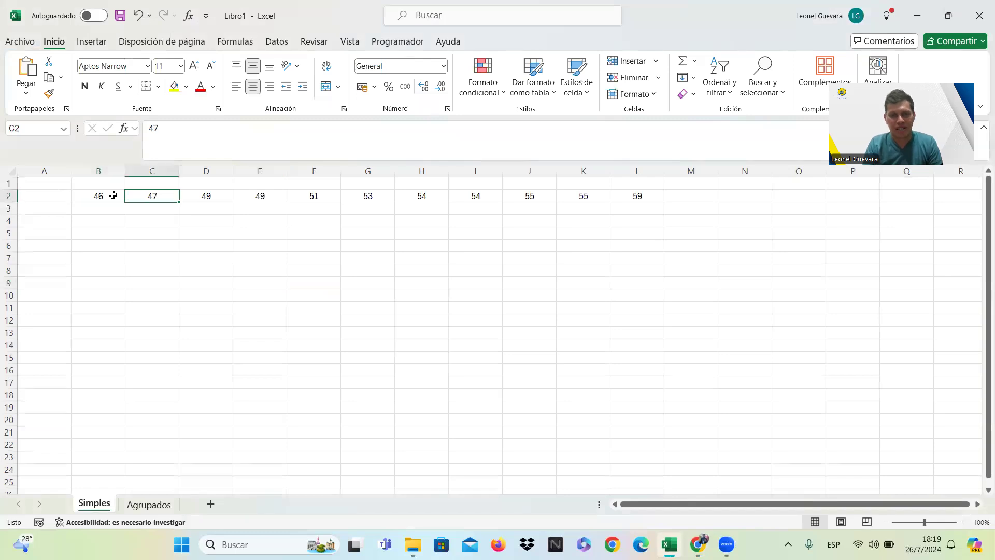
key("Right")
key("Right")
key("Right")
key("Right")
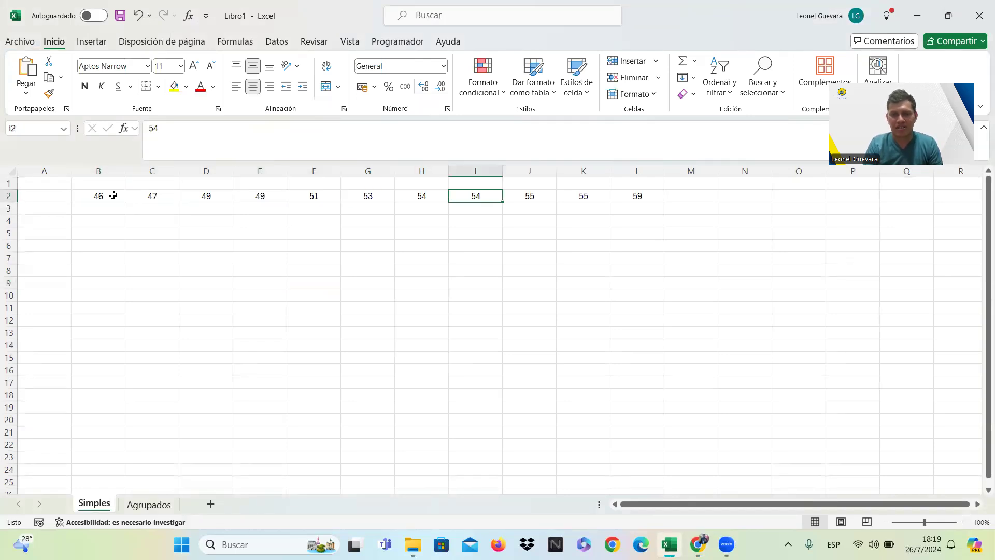
key("Down")
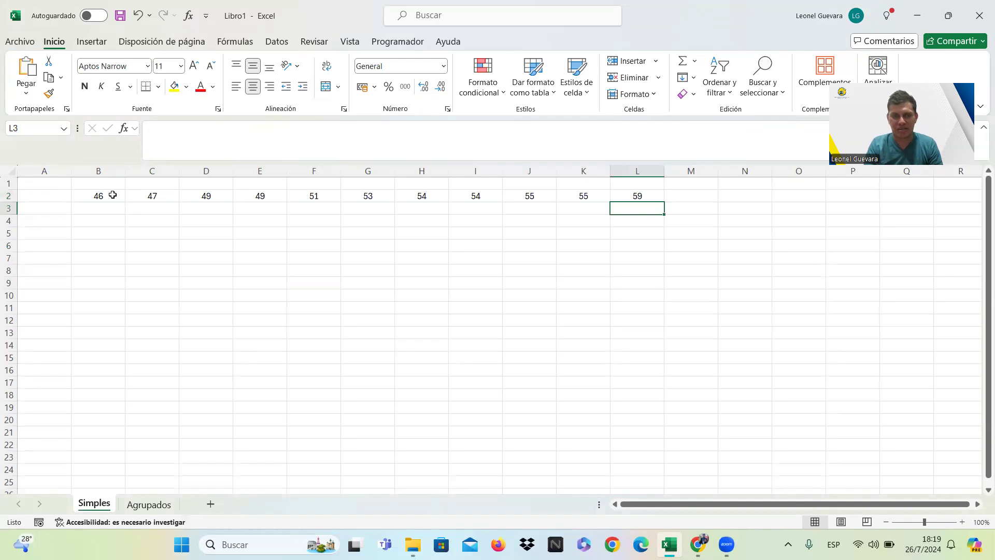
left_click(384, 271)
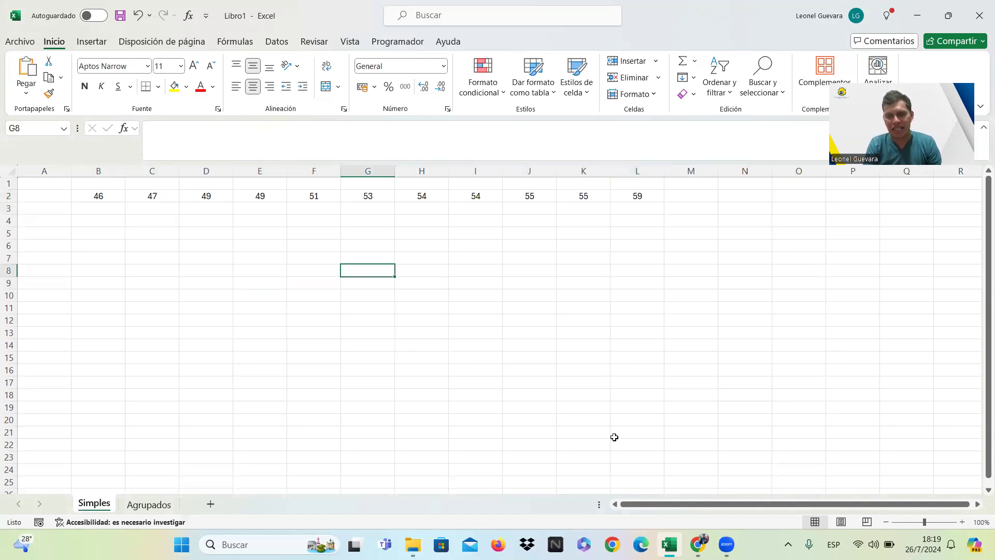
Reread the question of exercise 11 in the textbook PDF in Chrome and return to the Excel workbook.
mouse_move(701, 539)
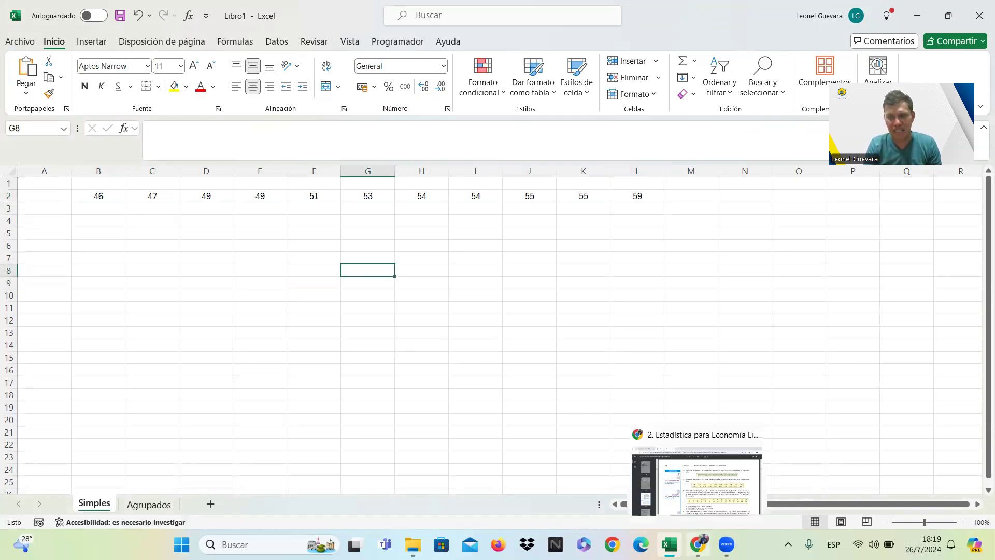
left_click(684, 479)
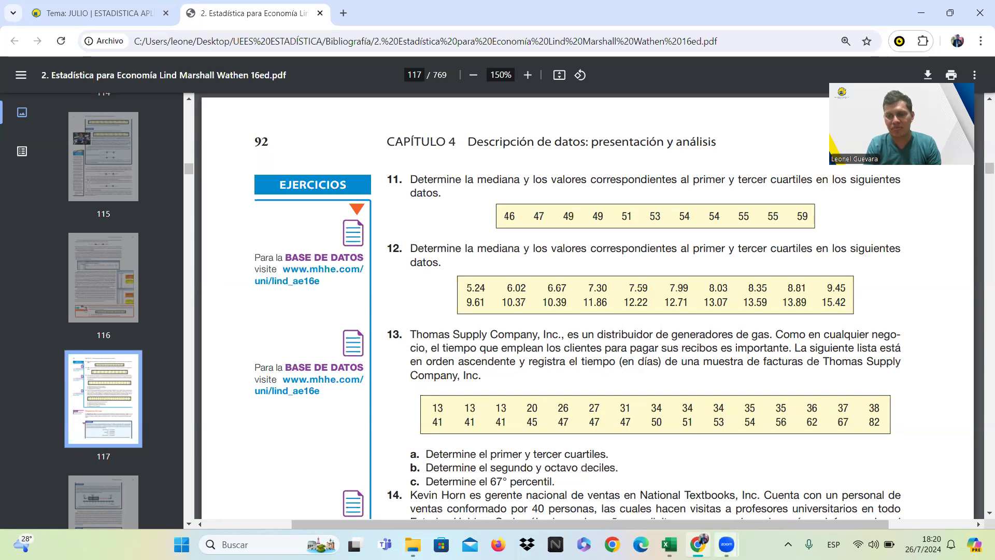
mouse_move(726, 544)
left_click(669, 544)
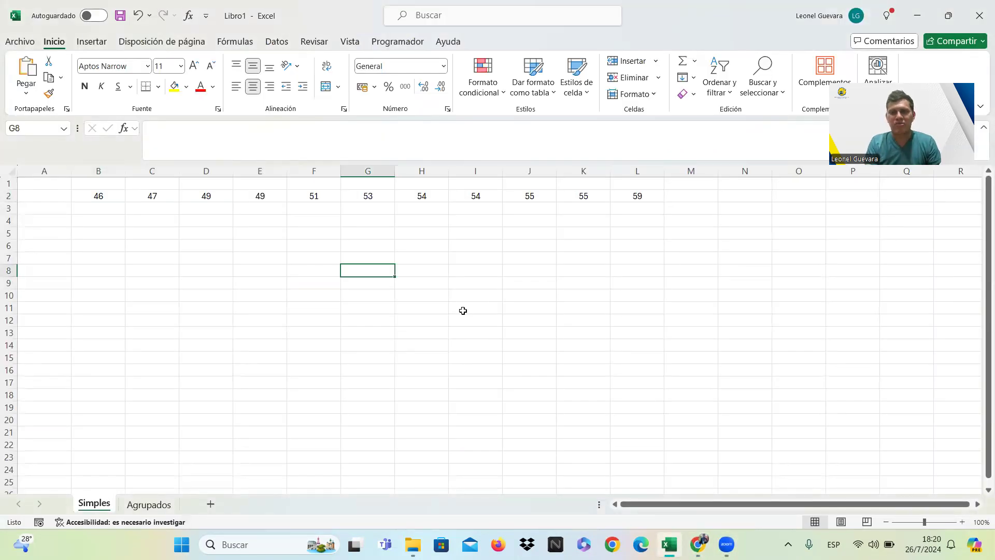
Enter the label P50 for the median in cell B5.
left_click(119, 233)
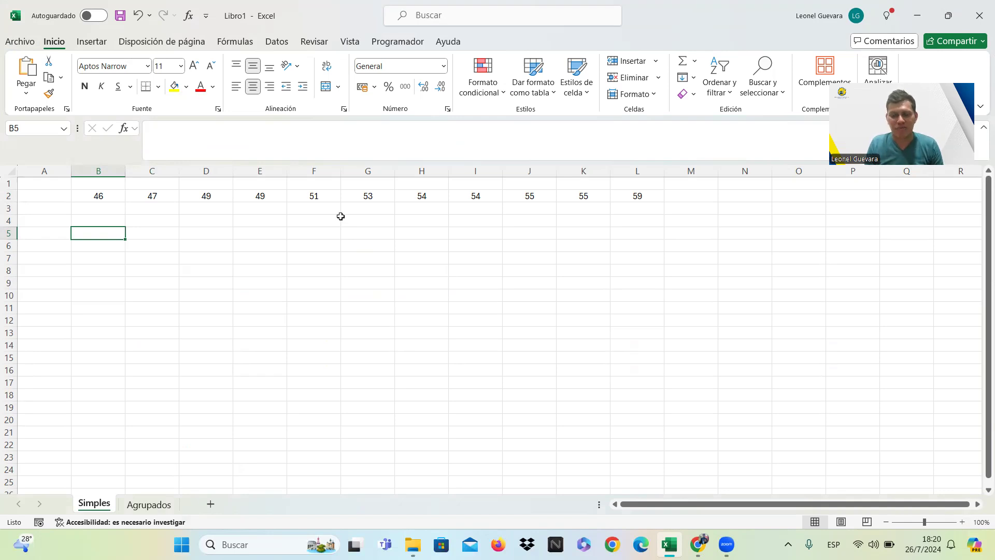
key("Caps_Lock")
type("P50")
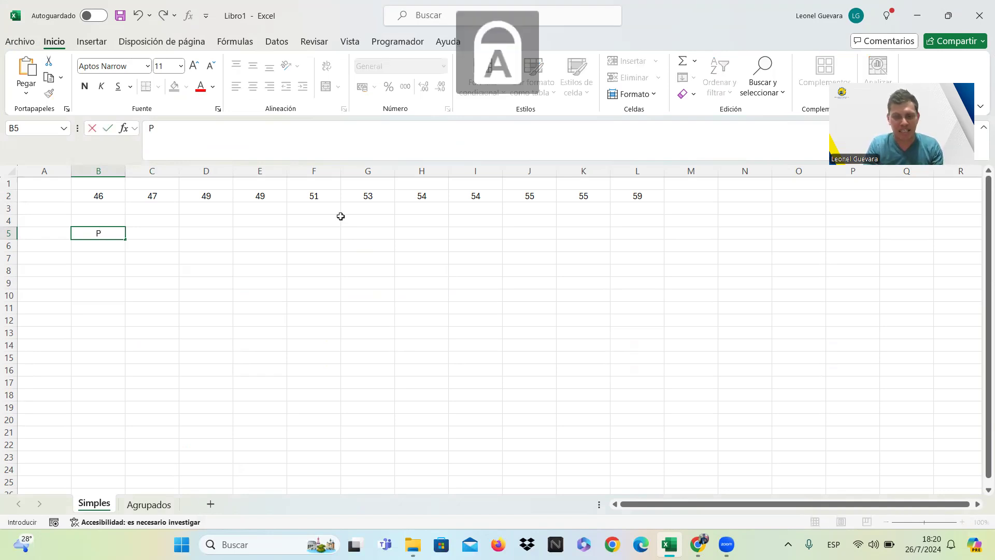
key("Tab")
key("Tab")
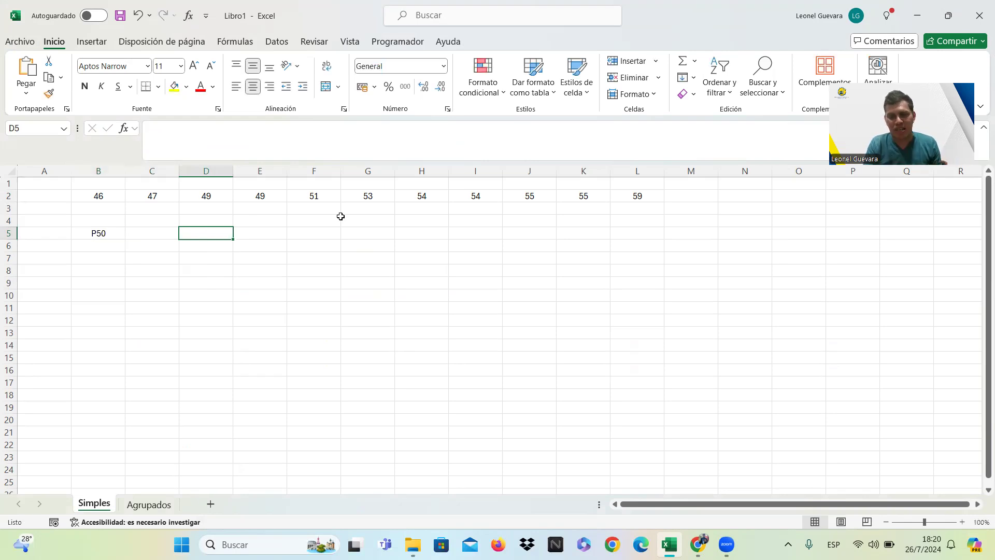
Check the requested quartiles in the textbook PDF, and label D5 as Q1 and F5 as Q3 in Excel.
key("alt+Tab")
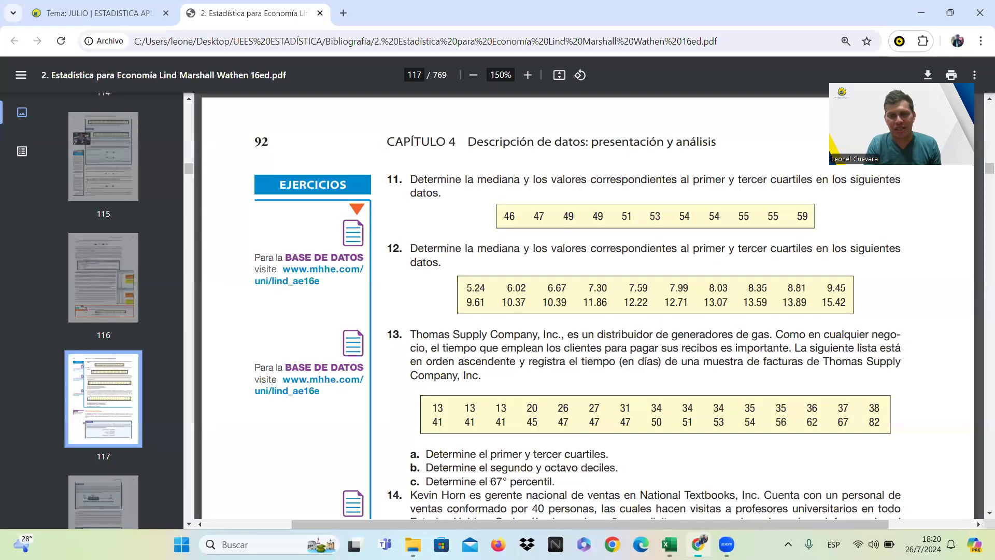
left_click(699, 544)
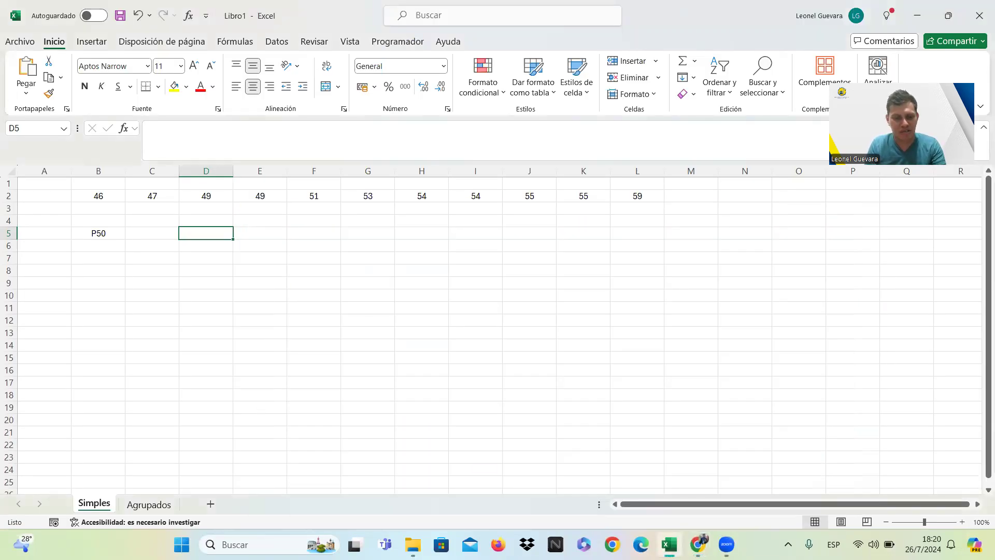
type("Q1")
key("Right")
key("Right")
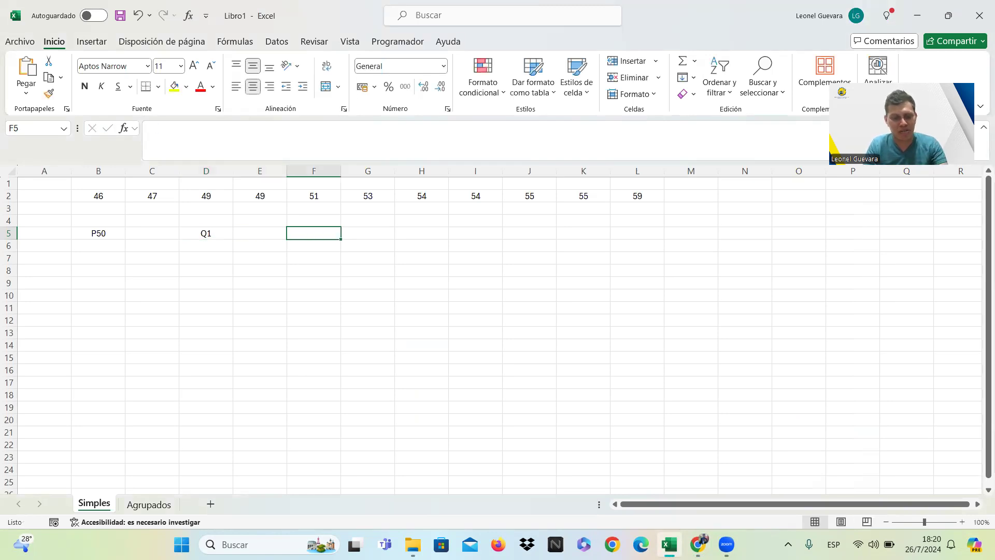
type("Q3")
key("Right")
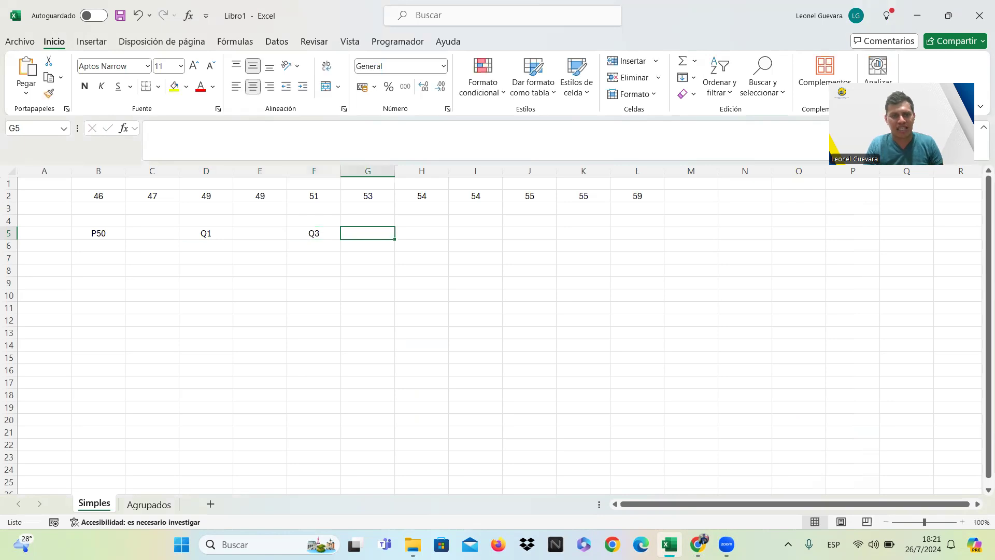
Replace the quartile labels with percentile notation, P25 in D5 and P75 in F5.
key("Left")
key("Left")
key("Left")
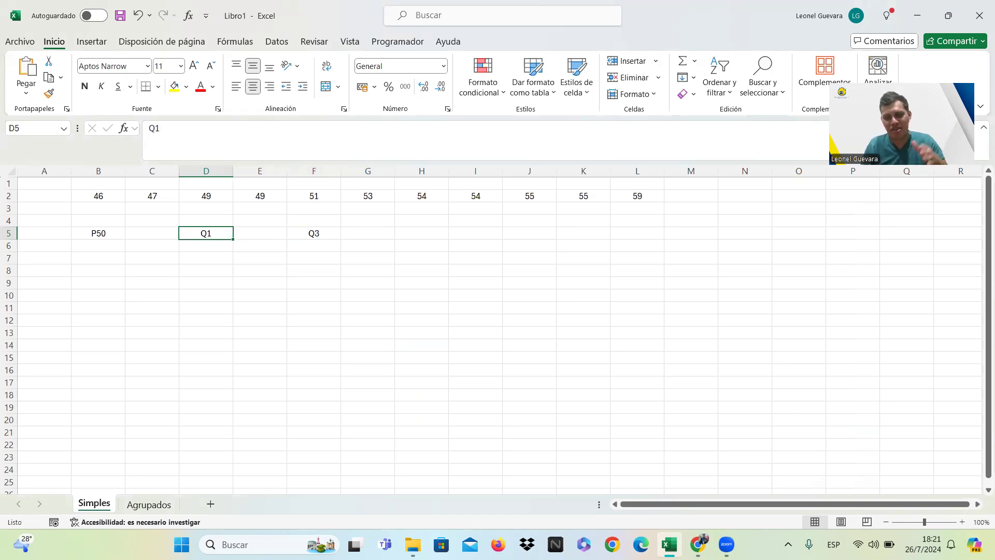
type("P")
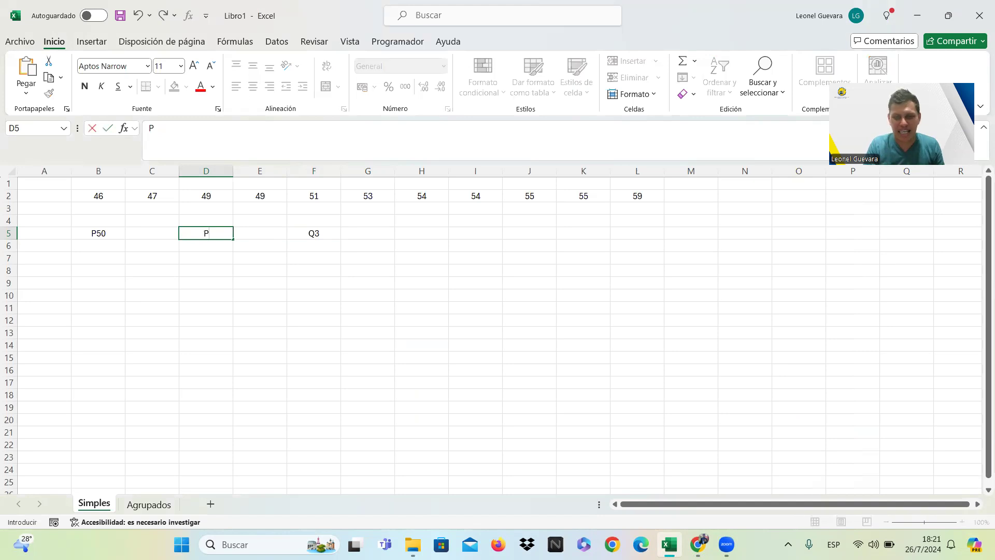
type("25")
key("Right")
key("Right")
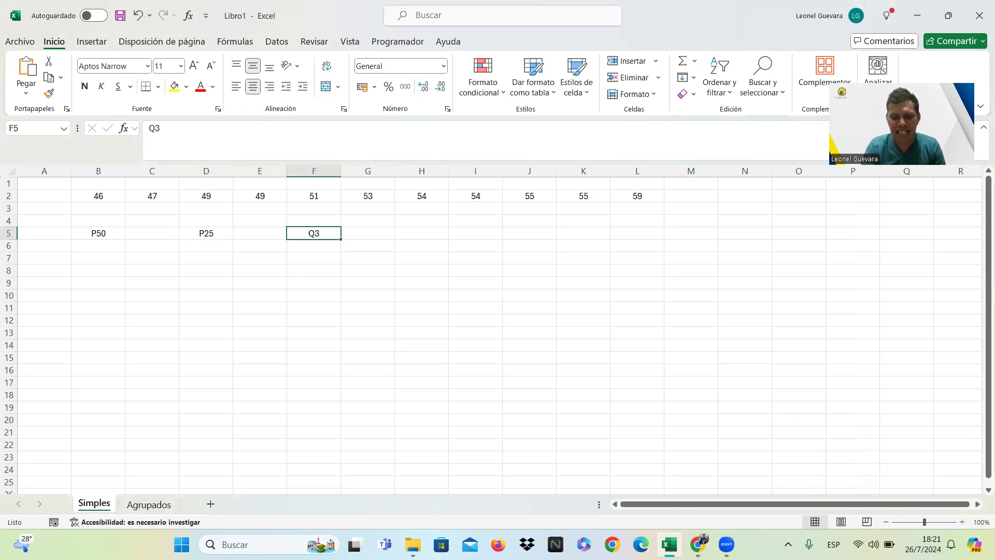
type("P75")
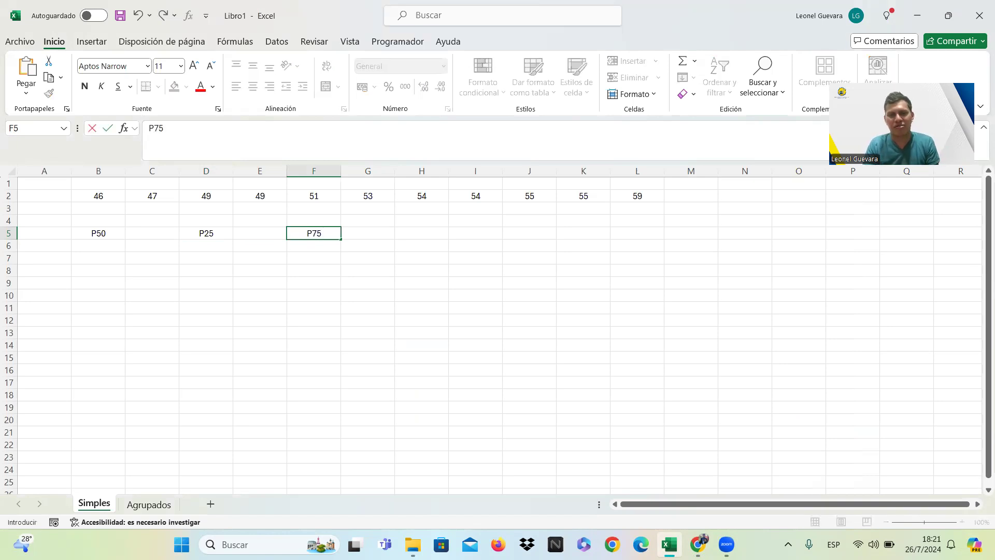
key("Return")
key("Return")
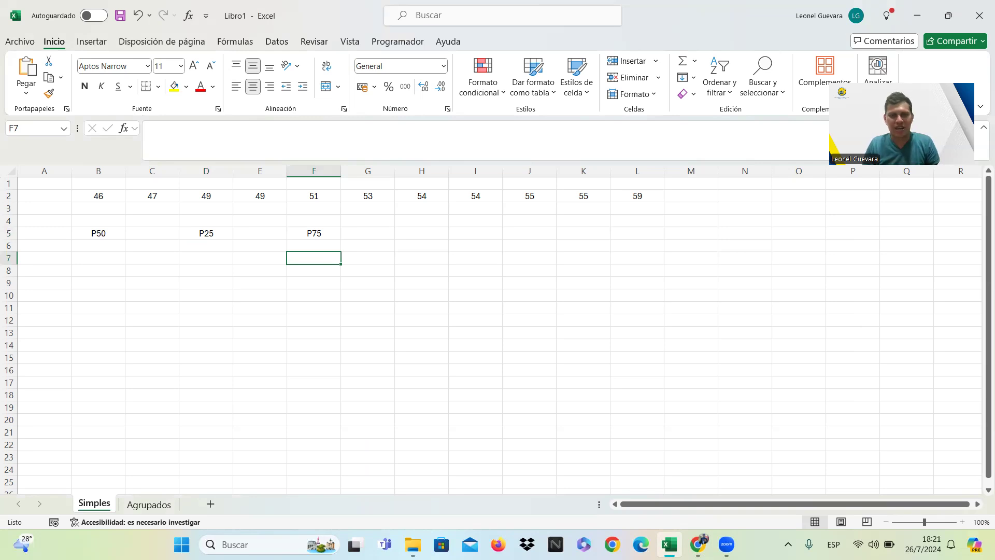
Enter the percentile number K:50 in cell B7 under the P50 label.
key("Down")
key("Left")
key("Left")
key("Left")
key("Left")
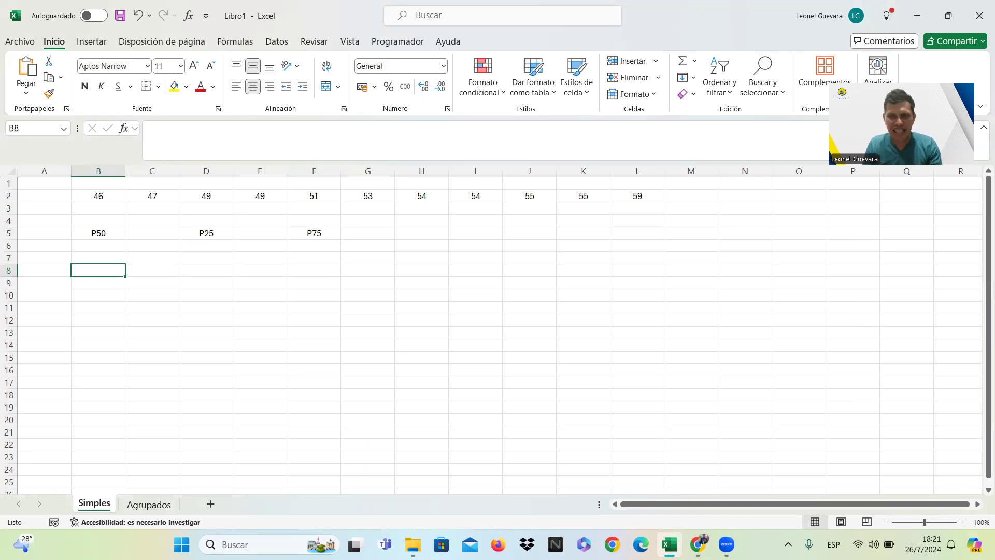
key("Up")
key("Up")
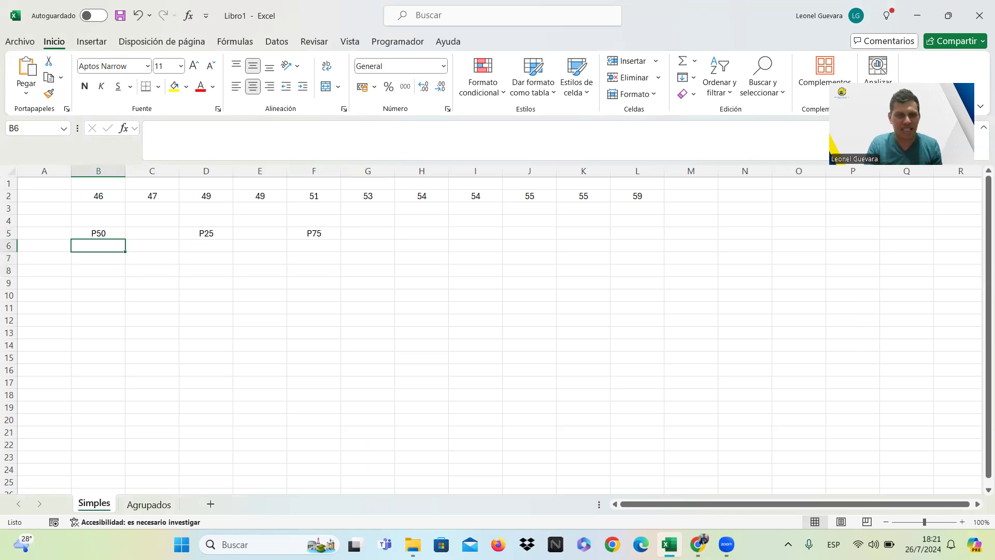
key("Down")
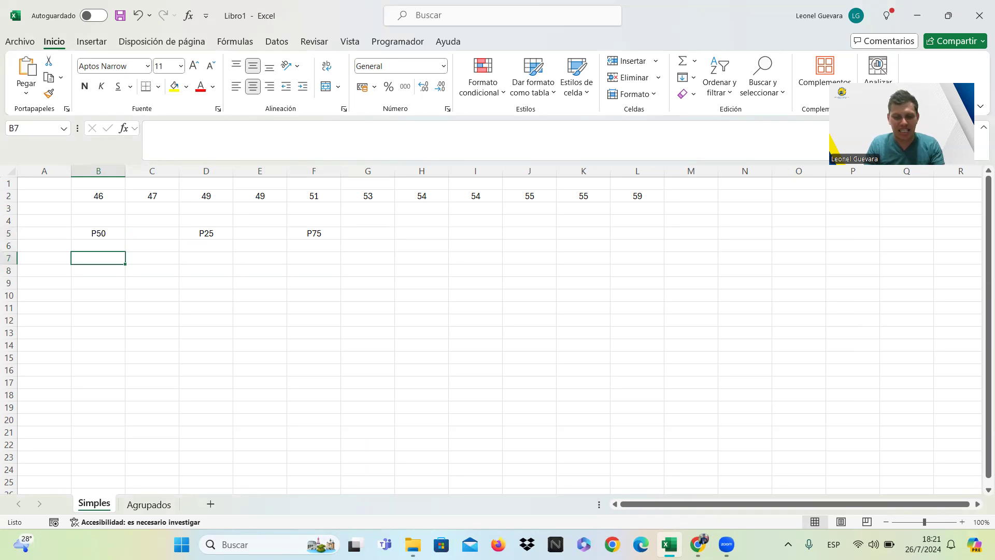
type("K=")
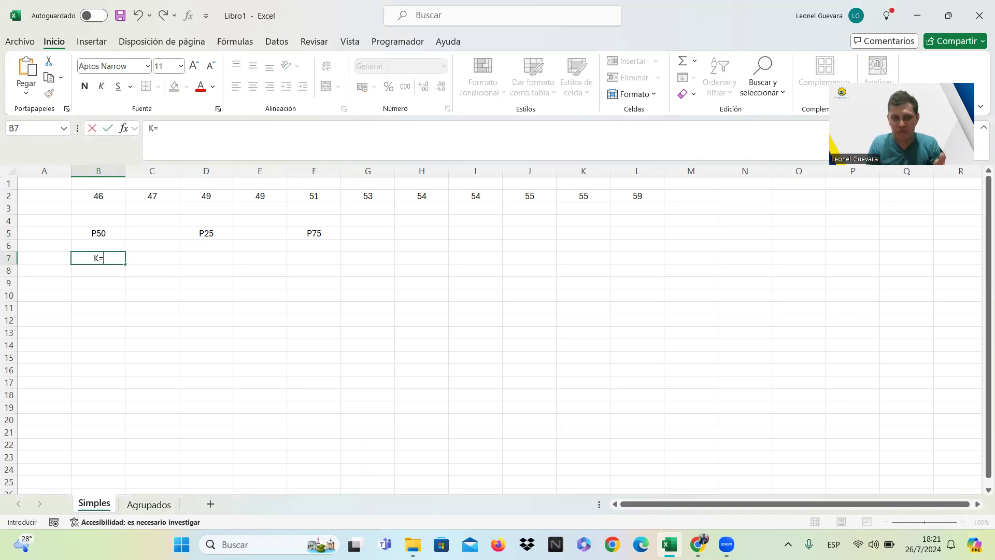
key("BackSpace")
type(":50")
key("Tab")
key("Tab")
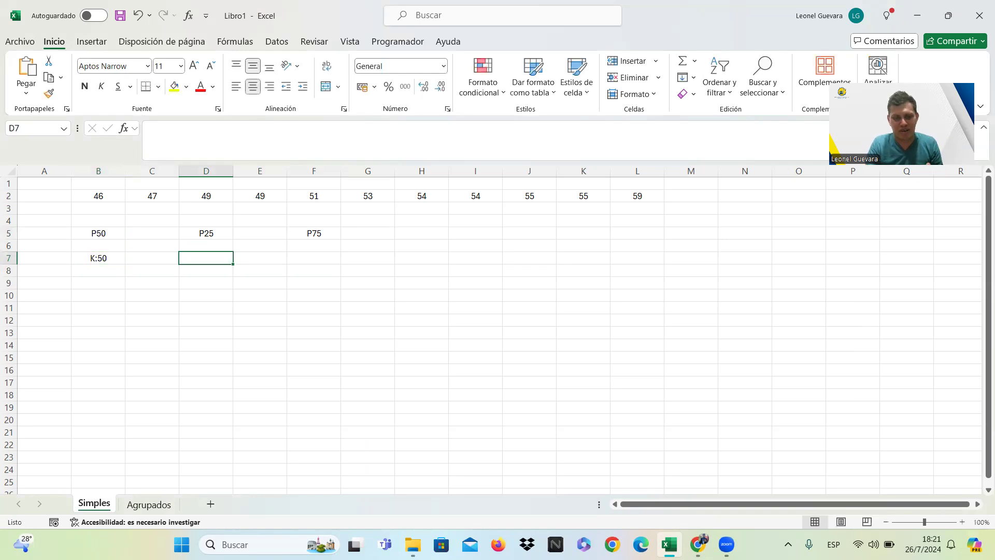
Enter K:25 in cell D7 under P25 and K:75 in cell F7 under P75.
type("K:")
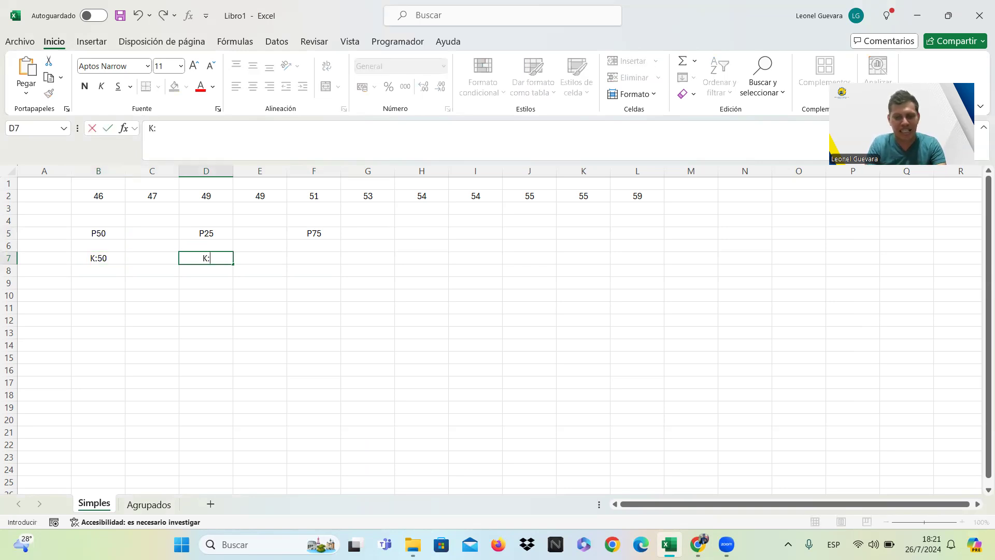
type("25")
key("Tab")
key("Tab")
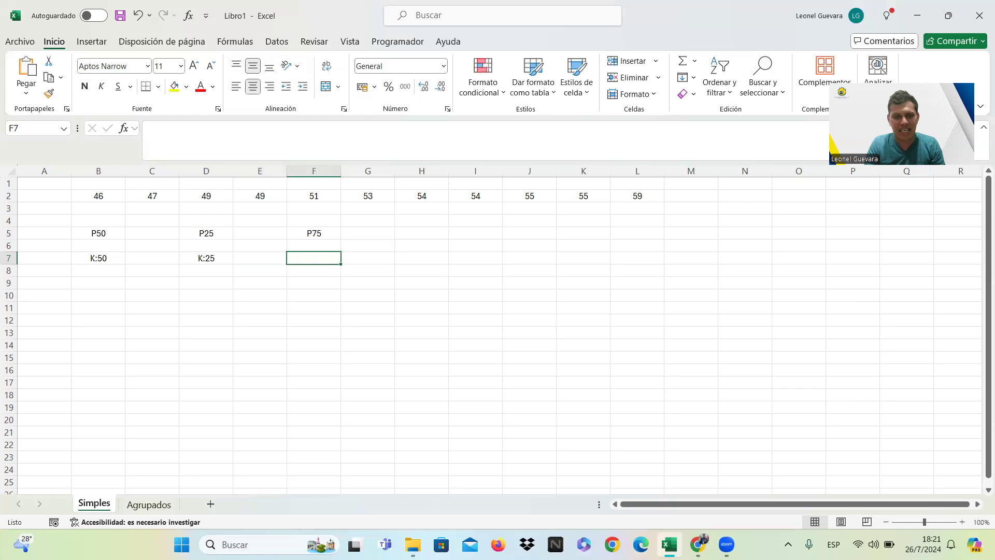
type("K:75")
key("Return")
key("Down")
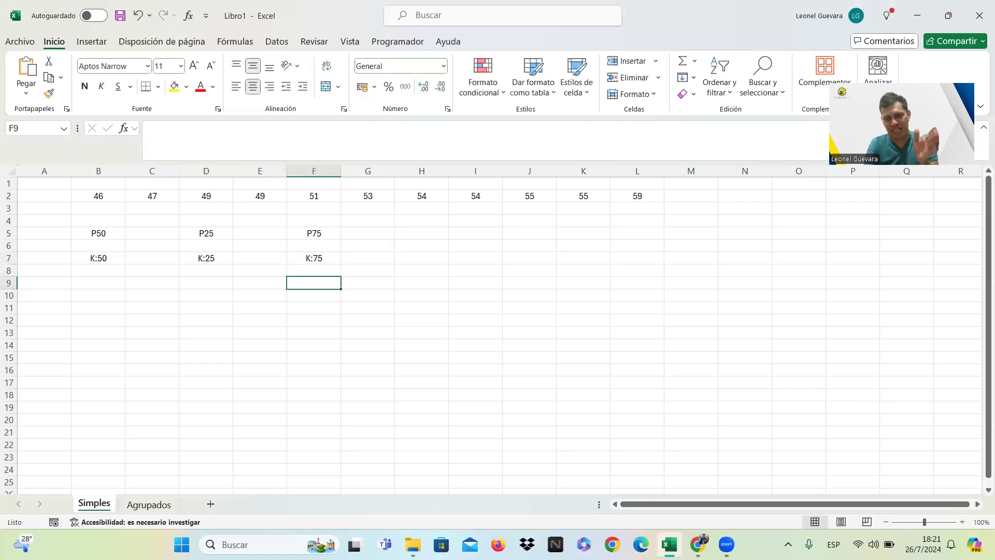
Note the number of data values as N:11 in cell H6.
key("Left")
key("Left")
key("Left")
key("Left")
key("Right")
key("Right")
key("Right")
key("Right")
key("Right")
key("Right")
key("Up")
key("Up")
key("Up")
type("N:")
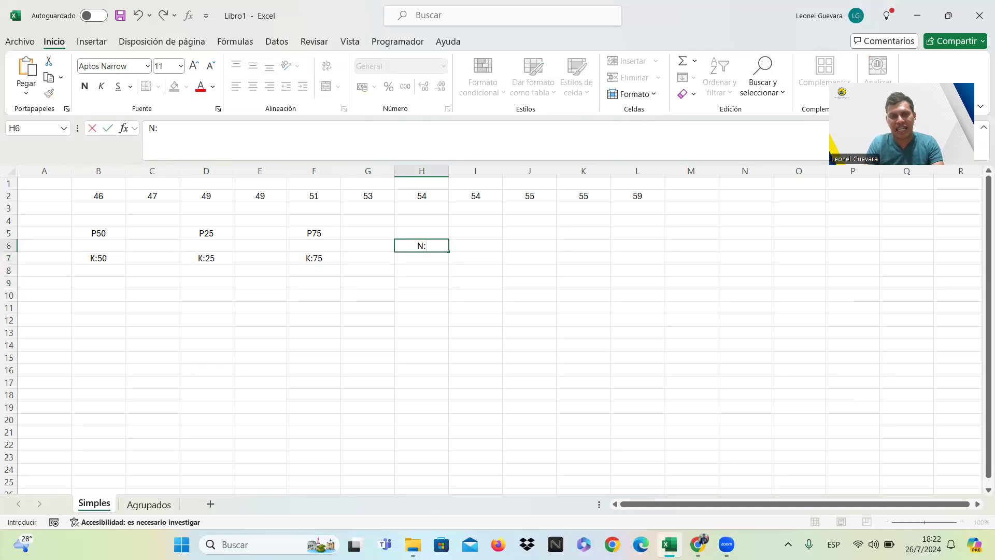
type("11")
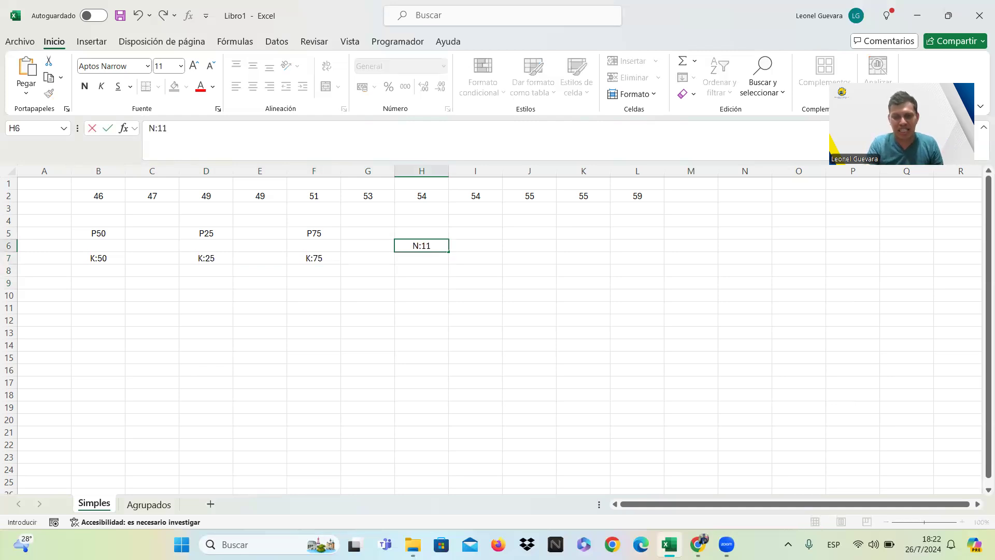
key("Return")
Calculate the position of P50 in cell B11 with the formula =50*(11+1)/100, accepting the proposed multiplication sign.
key("Down")
key("Down")
key("Left")
key("Left")
key("Left")
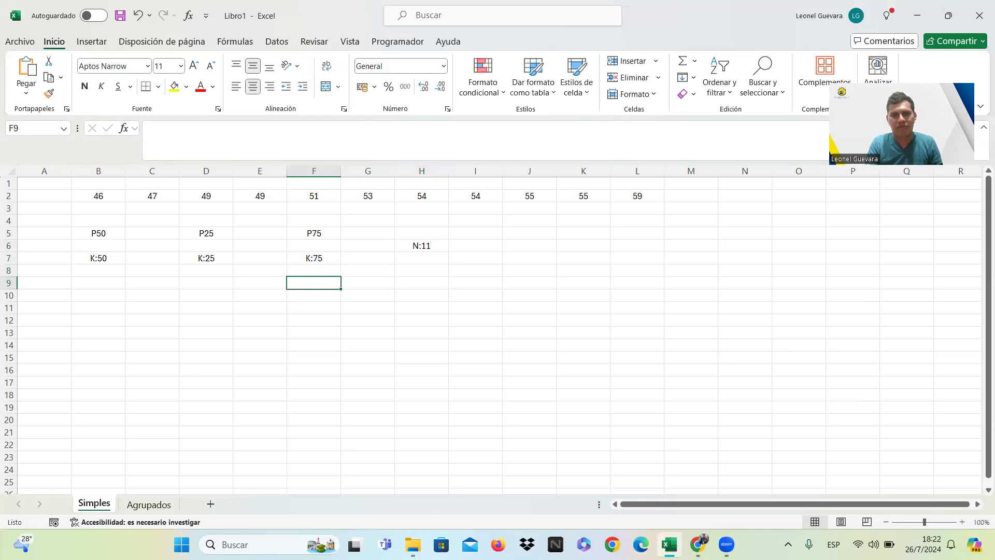
key("Left")
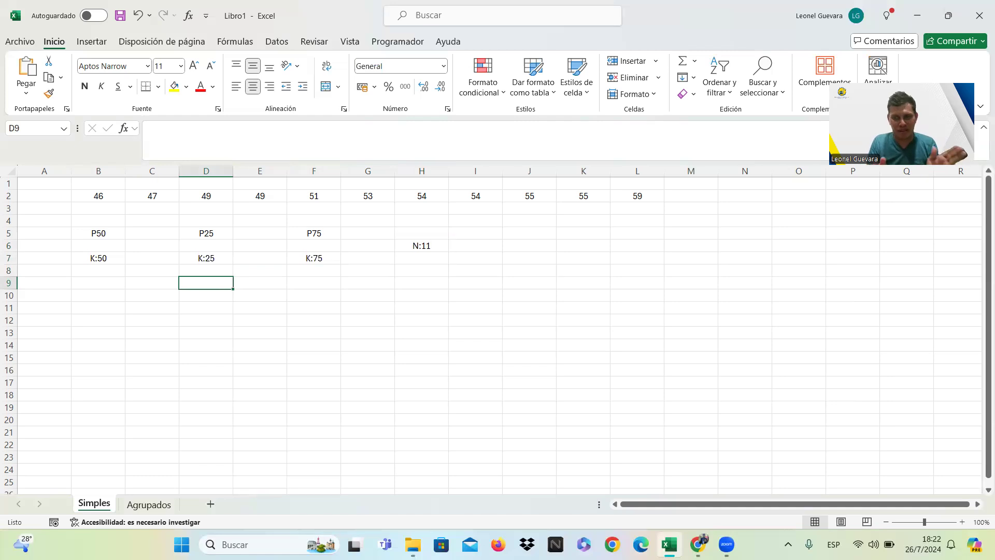
key("Down")
key("Left")
key("Left")
key("Down")
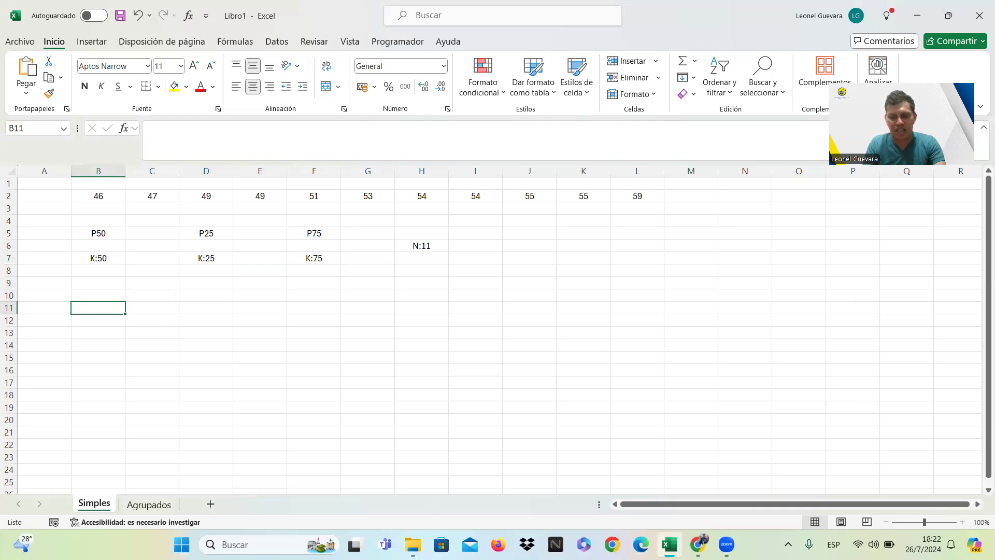
type("=")
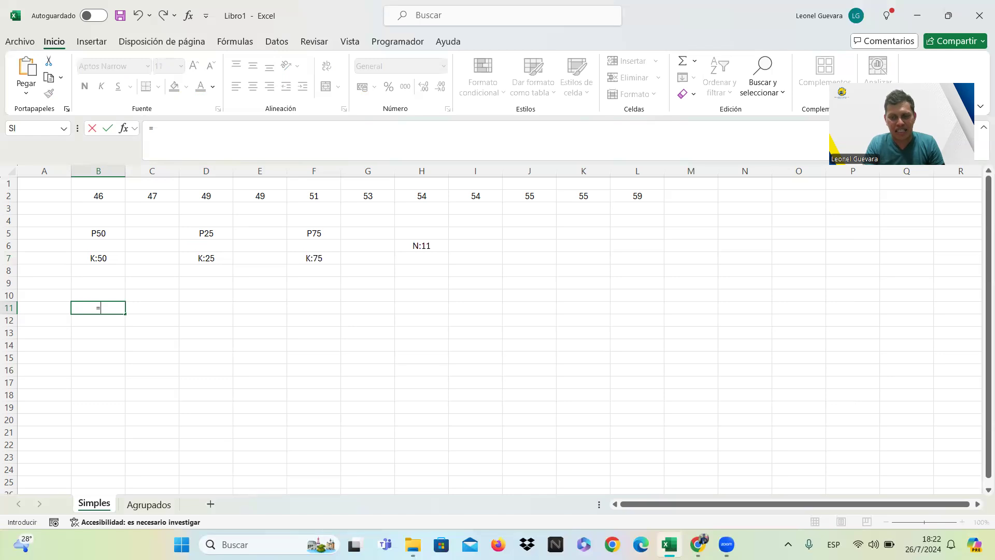
type("50")
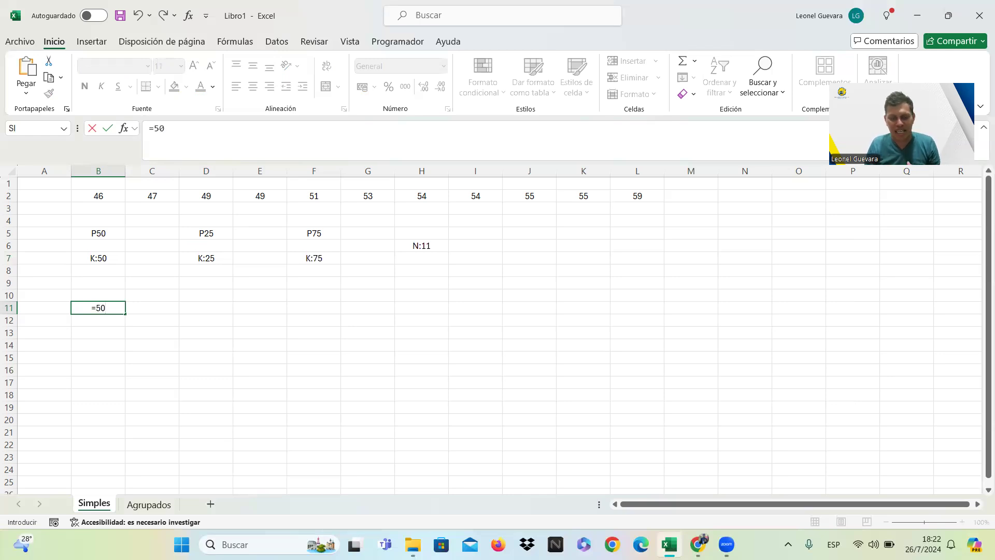
type("(")
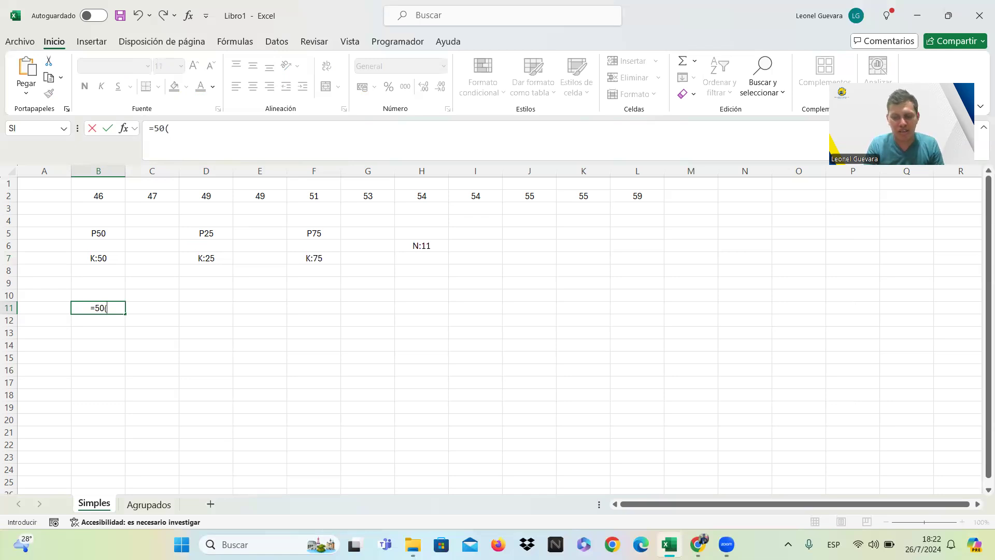
type("11+1")
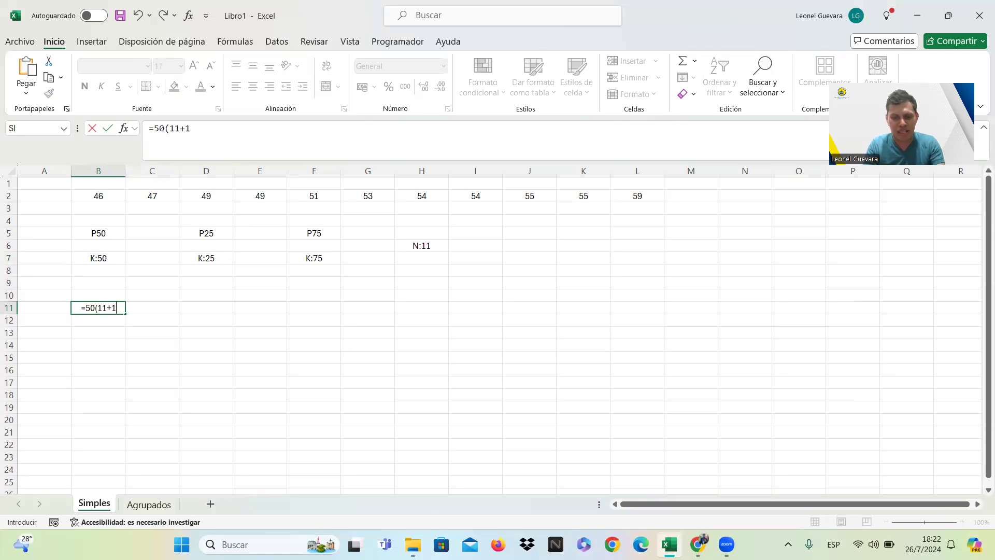
type(")/100")
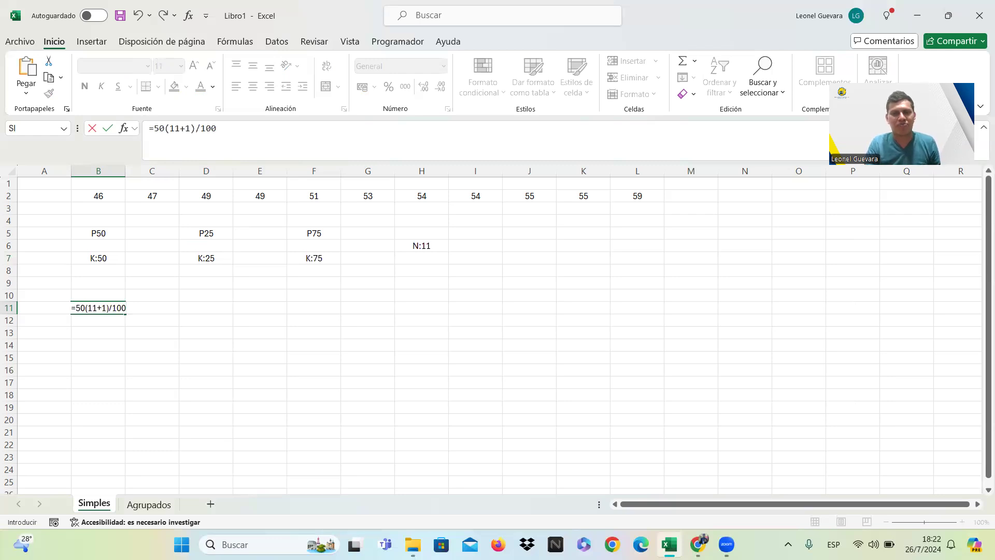
key("Return")
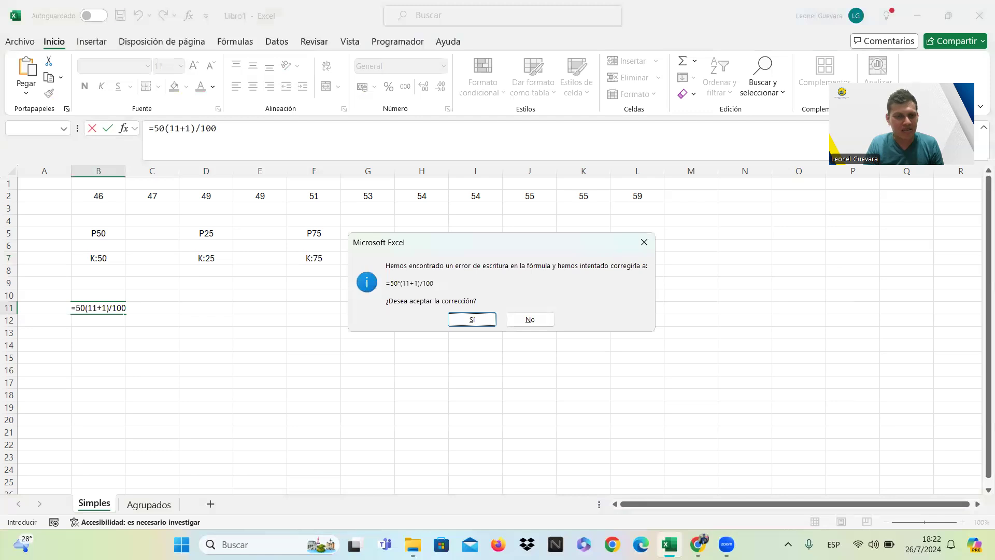
key("Return")
key("Up")
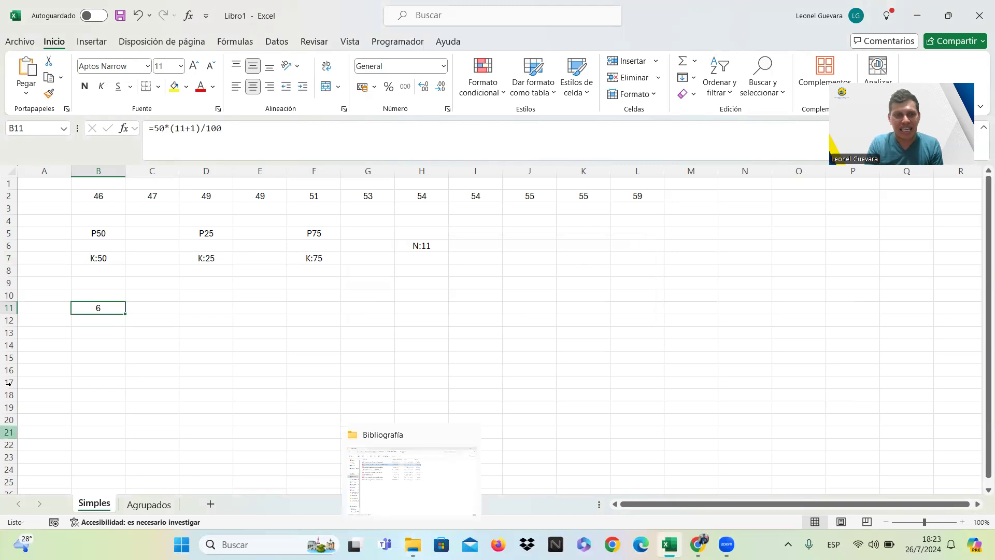
Fill the calculated P50 position in cell B11 with yellow.
left_click(101, 233)
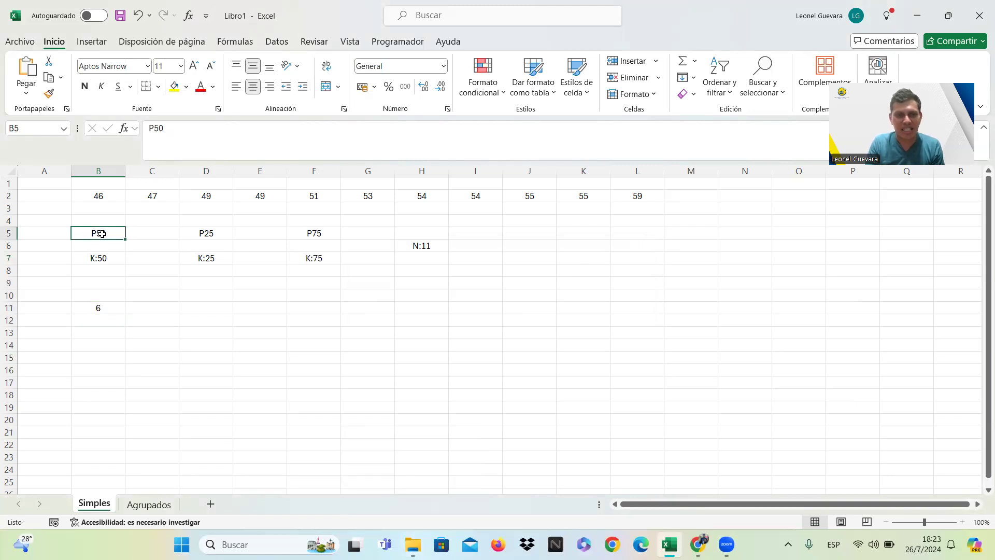
left_click(105, 303)
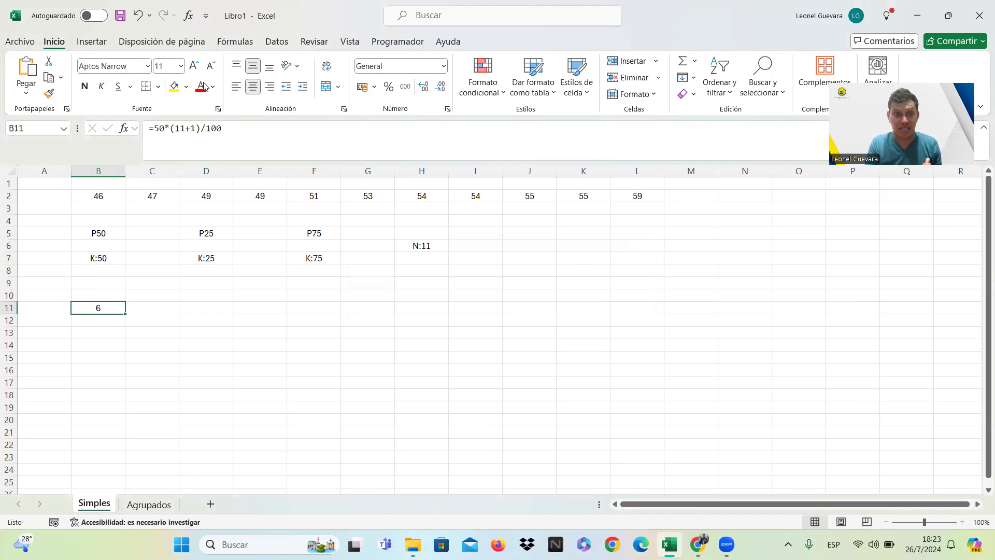
left_click(110, 206)
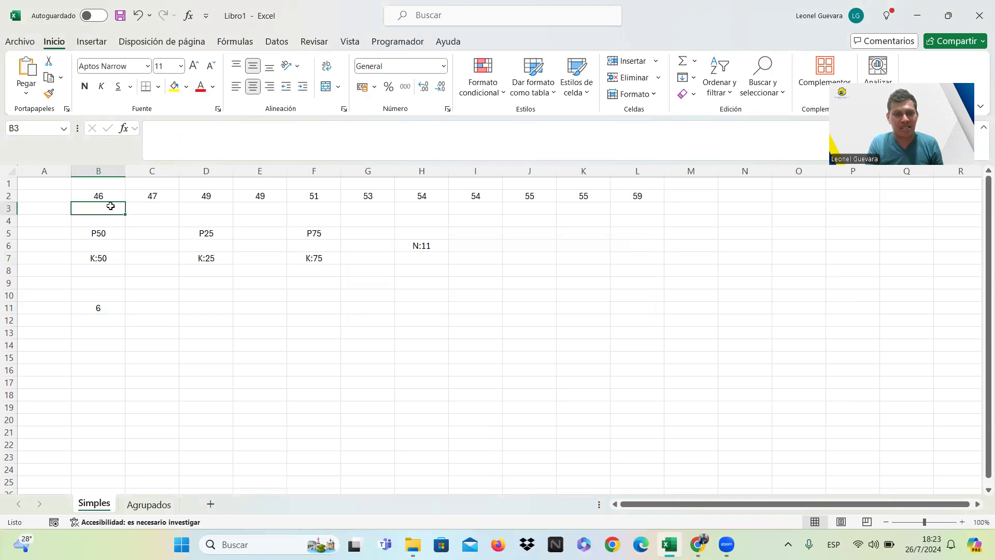
left_click(112, 306)
left_click(174, 86)
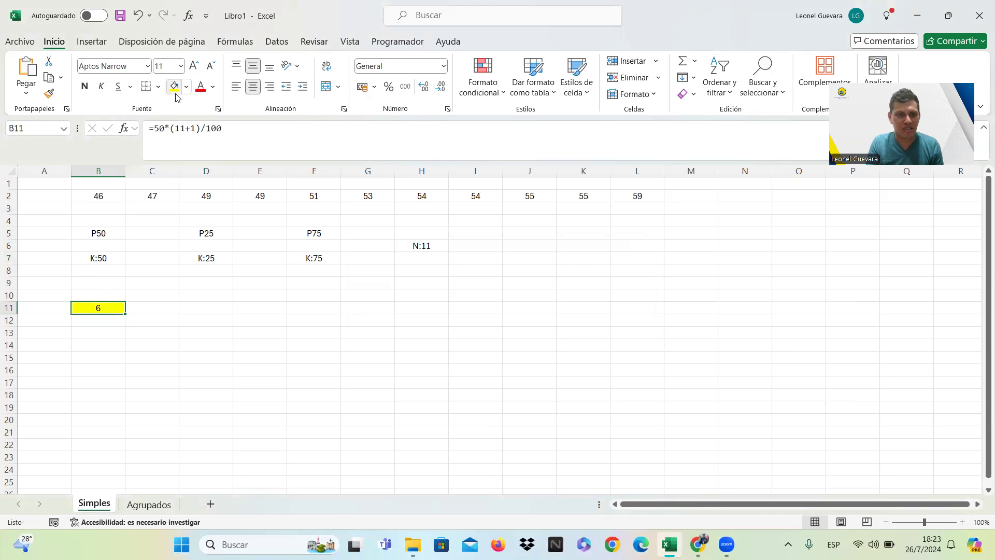
Count to the sixth value in the data row and fill its cell, G2, with yellow.
left_click(113, 197)
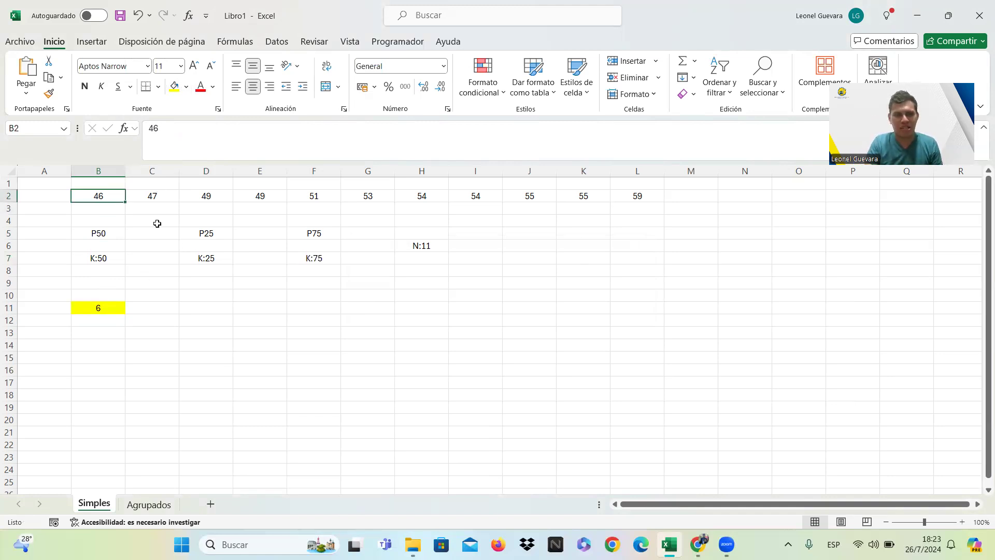
key("Right")
key("Right")
key("Right")
key("Right")
key("Right")
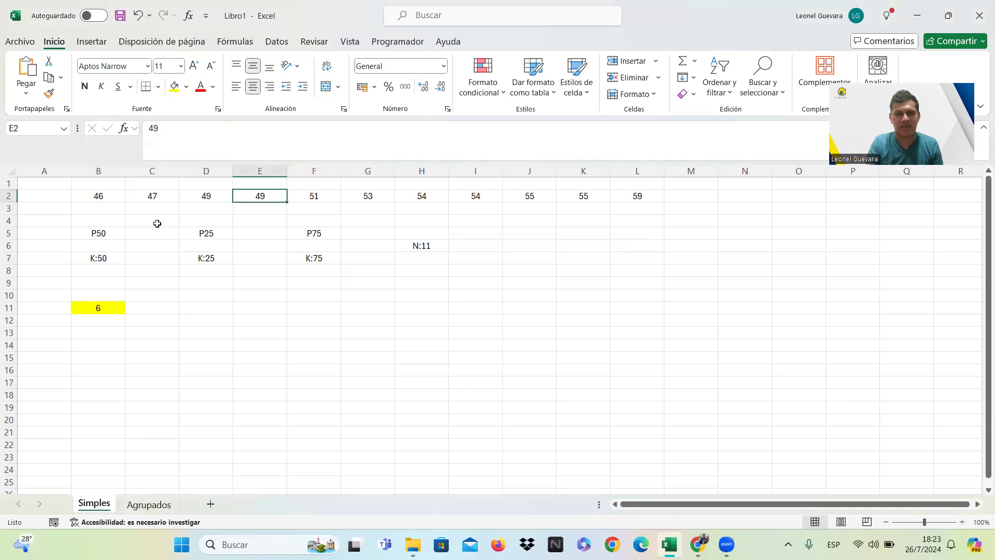
left_click(174, 86)
Write the median result as P50: 53 in cell B13.
left_click(119, 333)
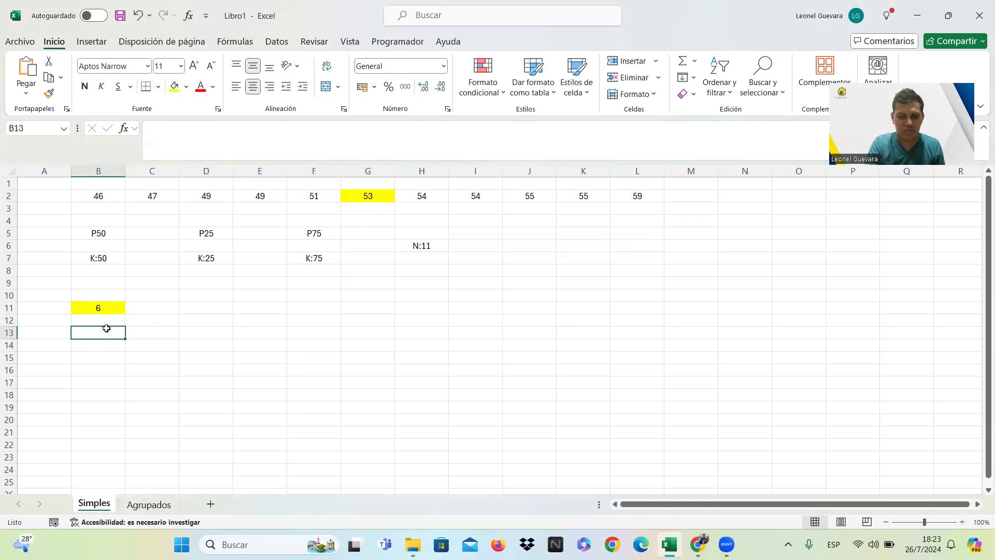
type("P50: 53")
key("Return")
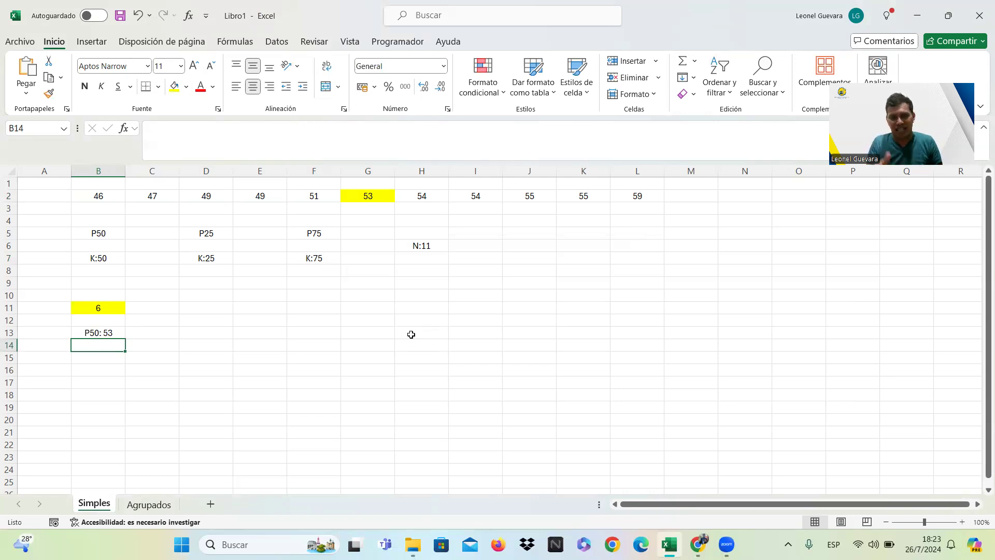
Copy the position formula from cell B11 into D11 for the P25 percentile.
left_click(210, 307)
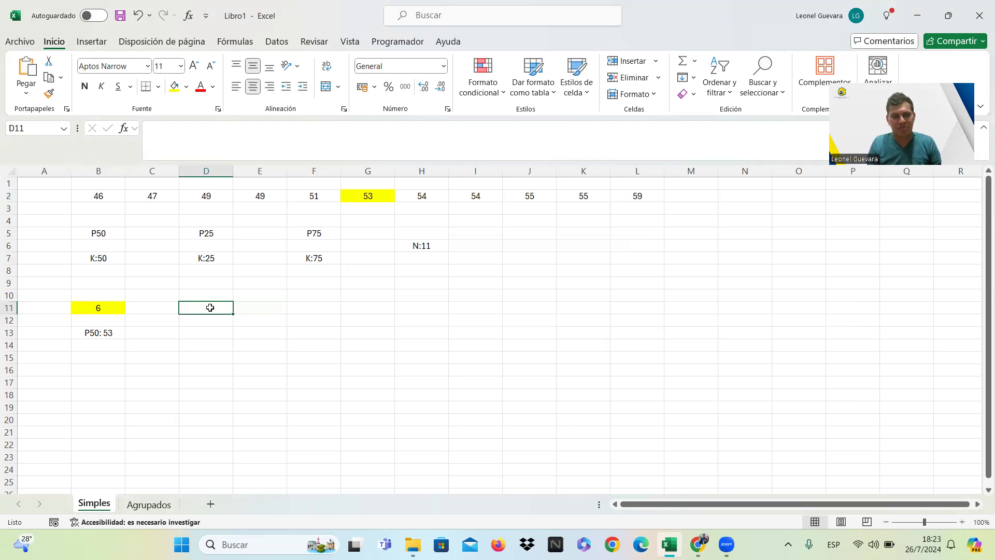
left_click(111, 306)
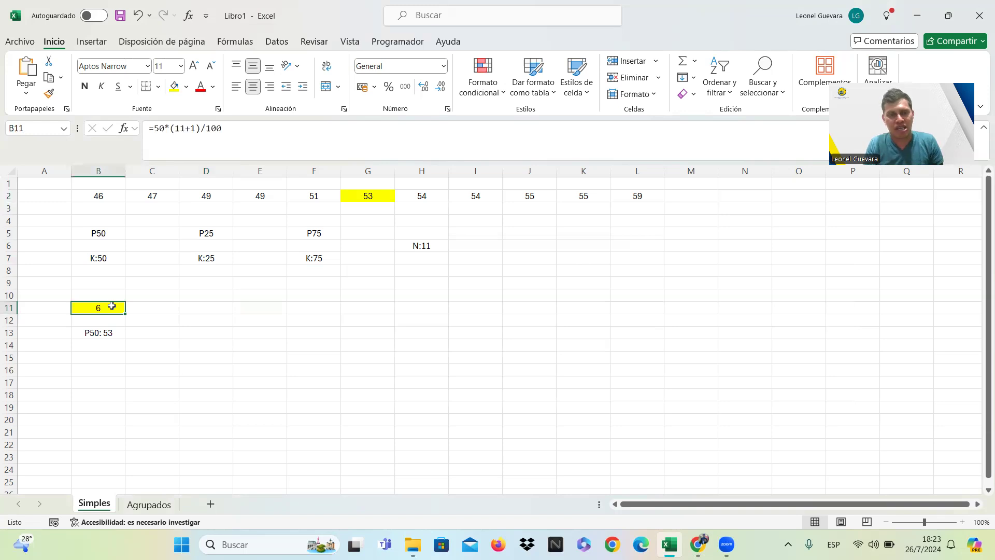
key("ctrl+c")
key("Right")
key("Right")
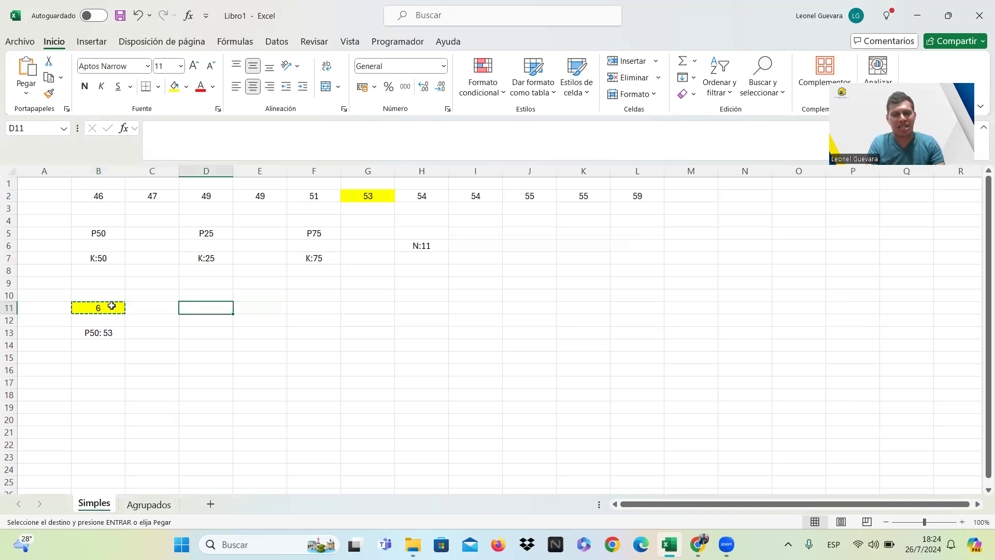
key("ctrl+v")
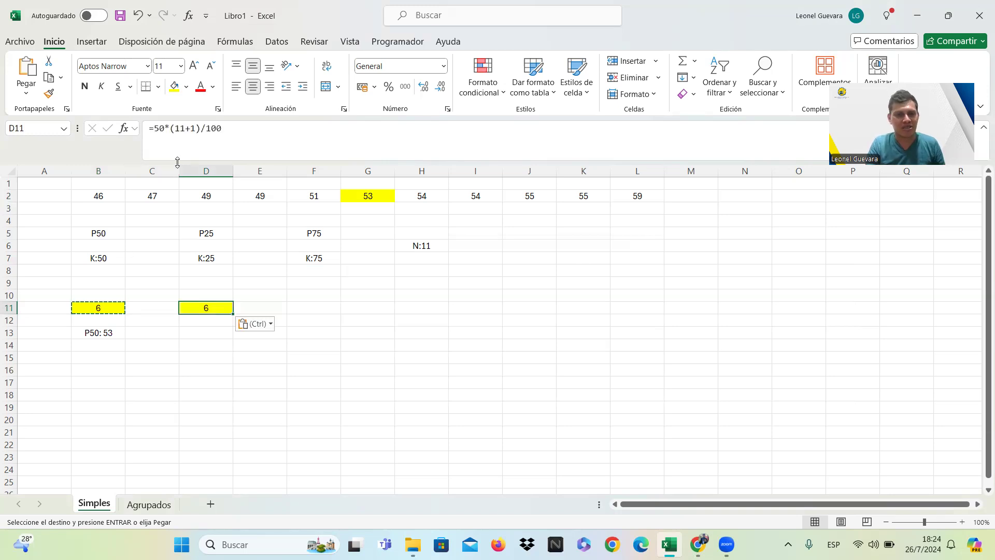
Change the percentile number in the D11 formula to 25, giving =25*(11+1)/100.
left_click(161, 129)
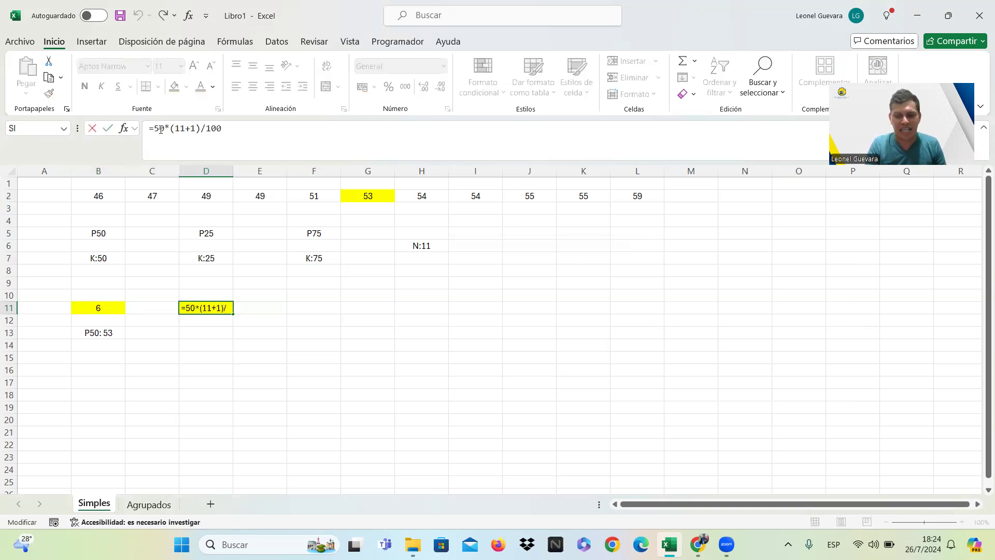
key("BackSpace")
key("Delete")
type("25")
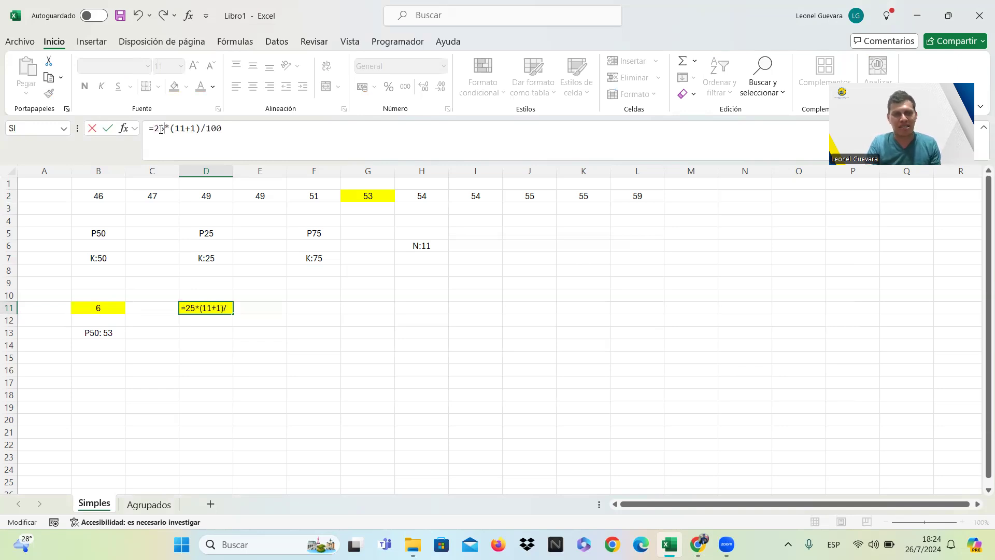
key("Return")
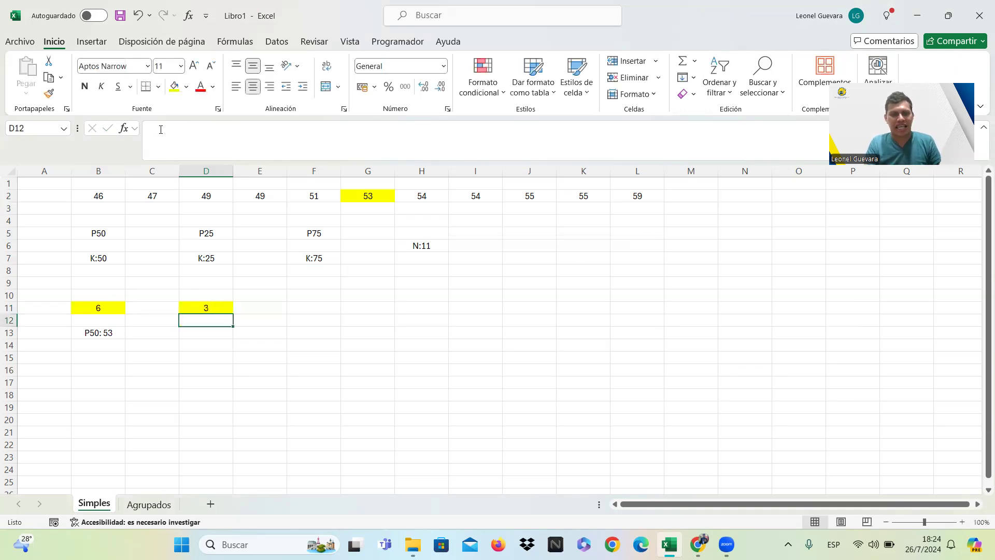
Fill the P25 position cell, D11, with light blue.
left_click(221, 309)
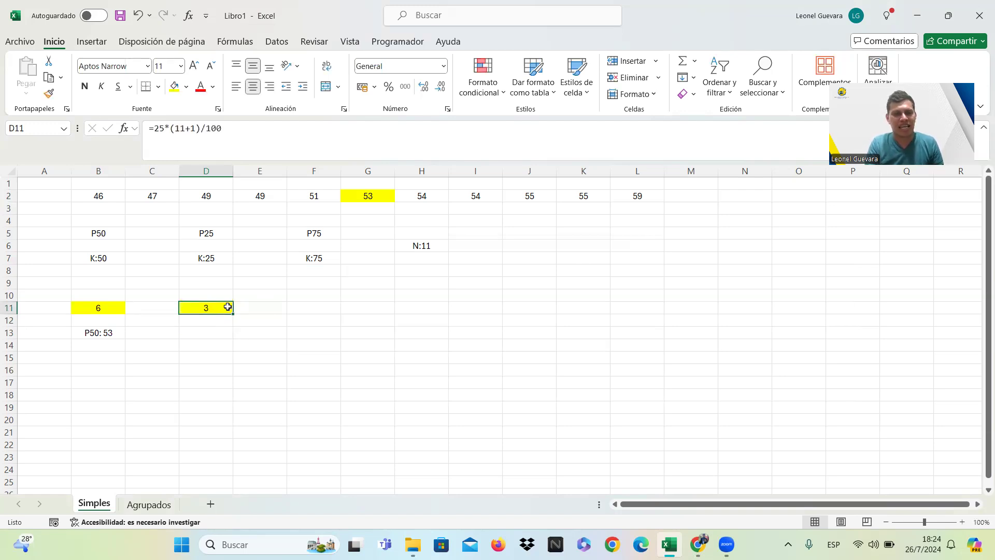
left_click(186, 86)
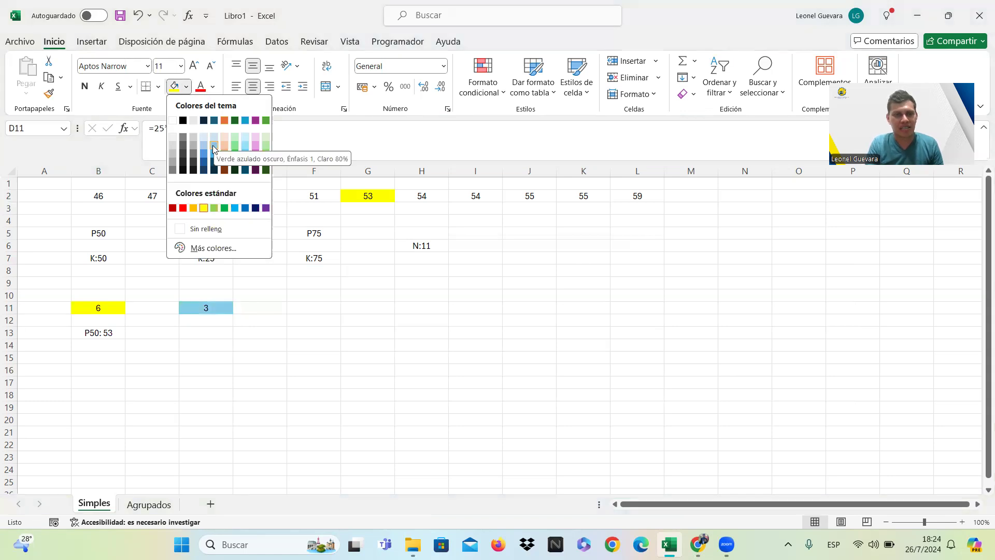
left_click(212, 145)
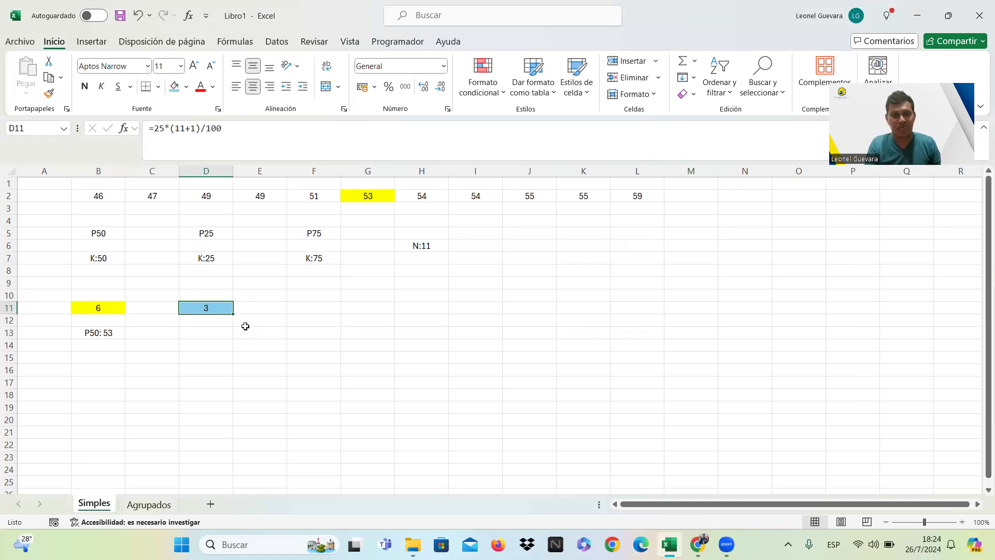
Count to the third value in the data row and fill its cell, D2, with the same light blue.
left_click(112, 198)
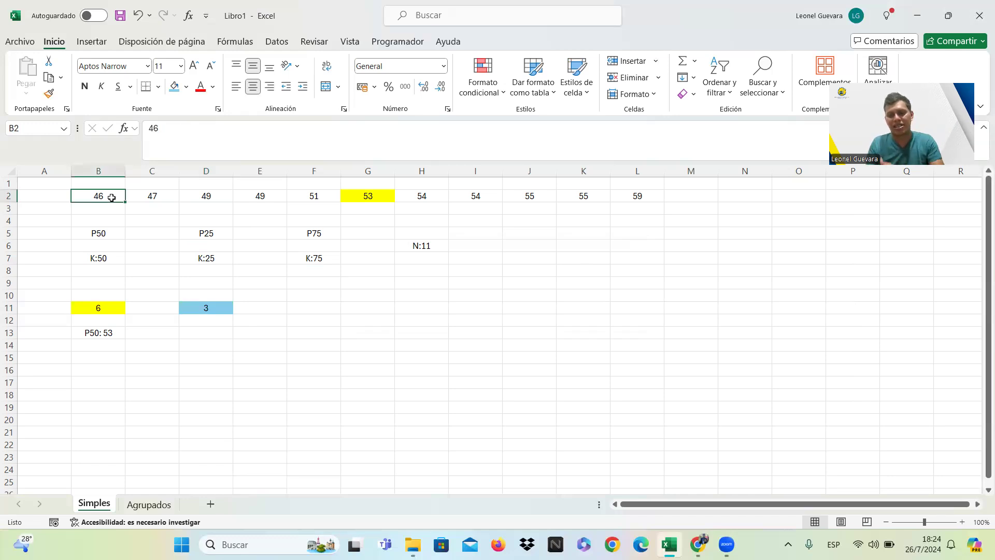
key("Right")
key("Right")
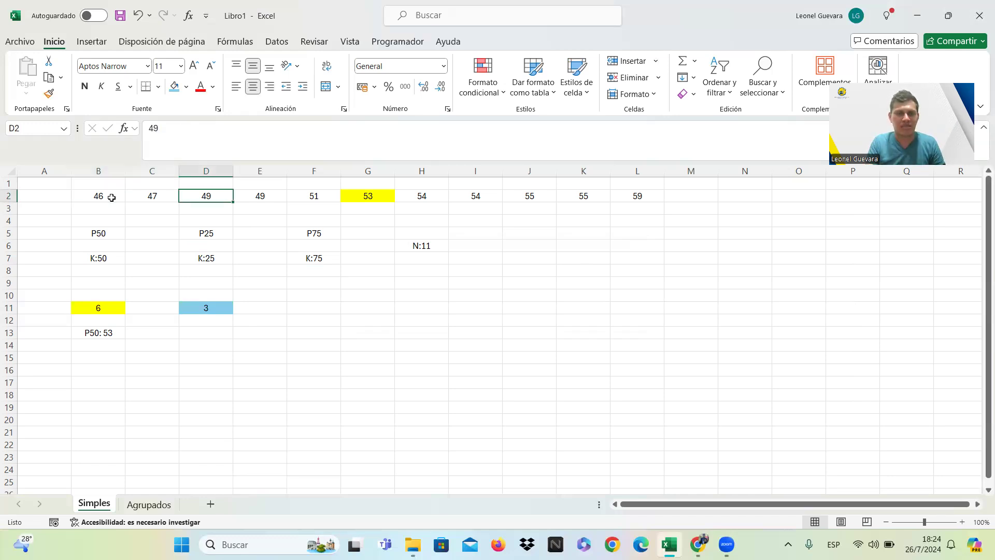
left_click(174, 88)
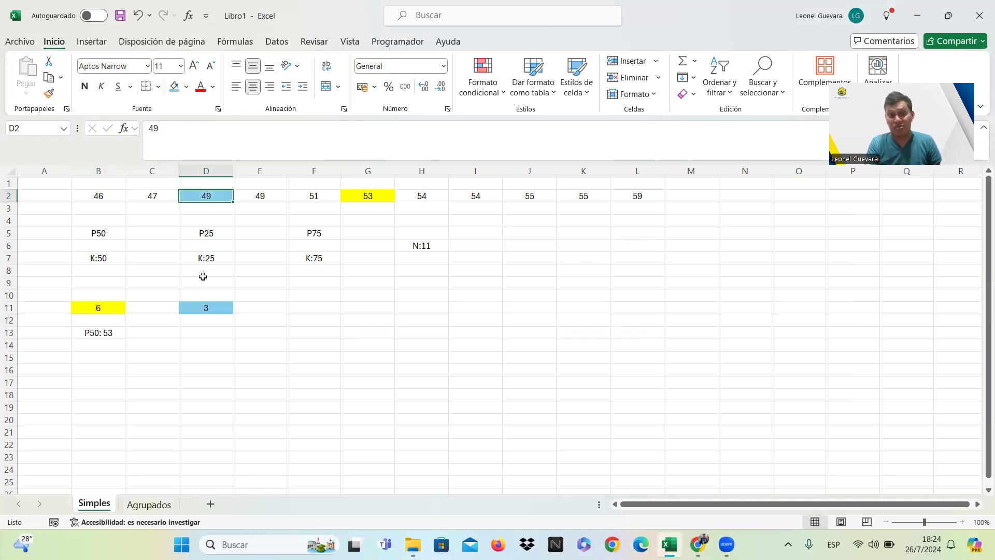
Write the first quartile result as P25: 49 in cell D13.
left_click(218, 331)
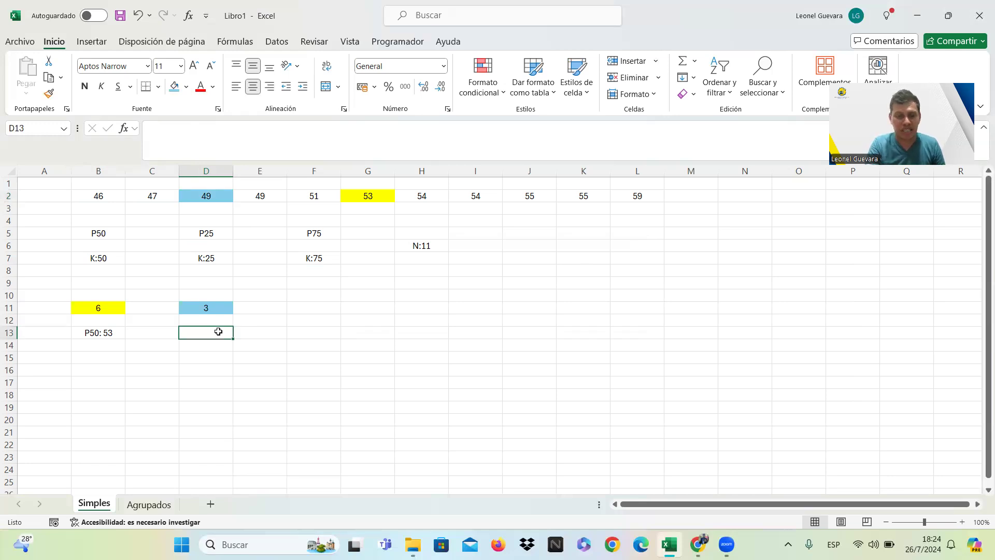
type("P25")
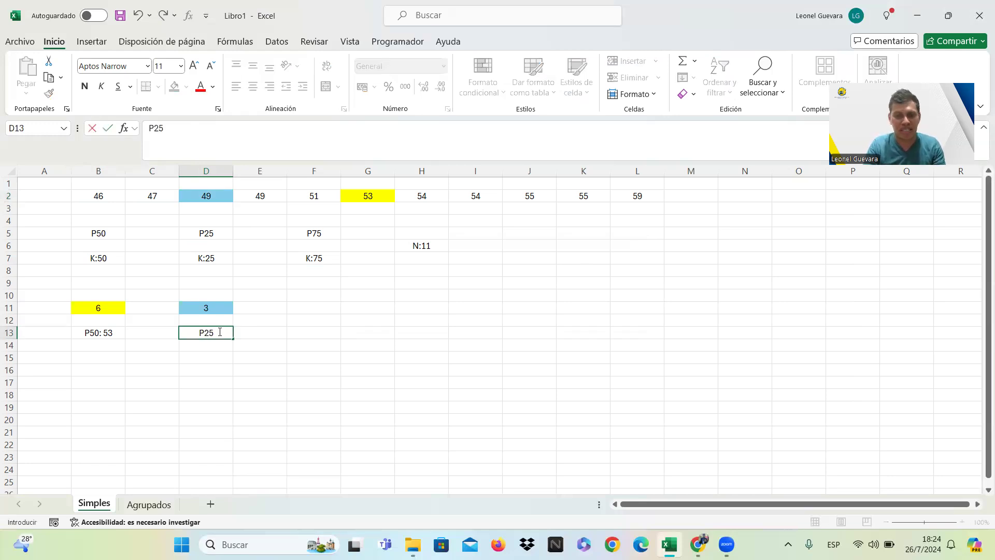
type(":")
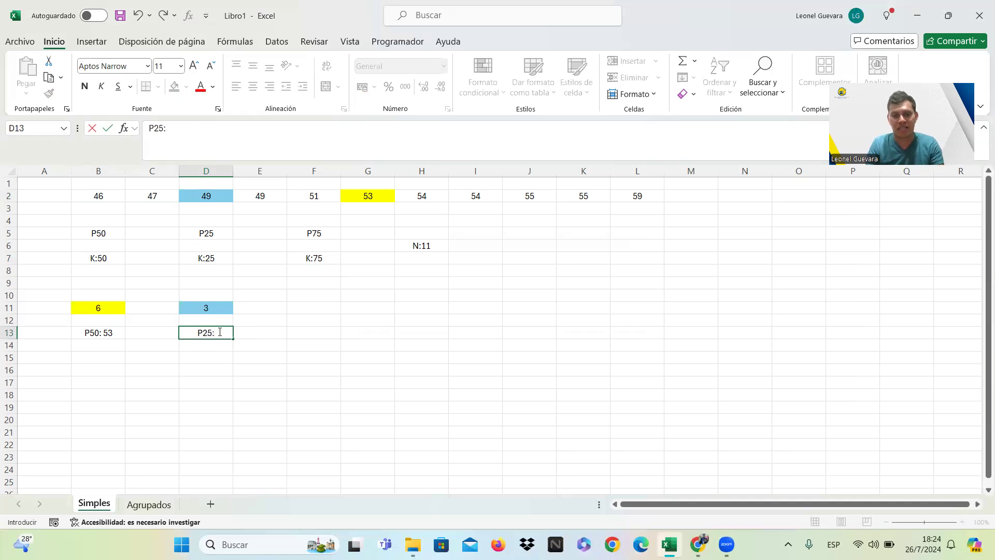
type(" 49")
key("Return")
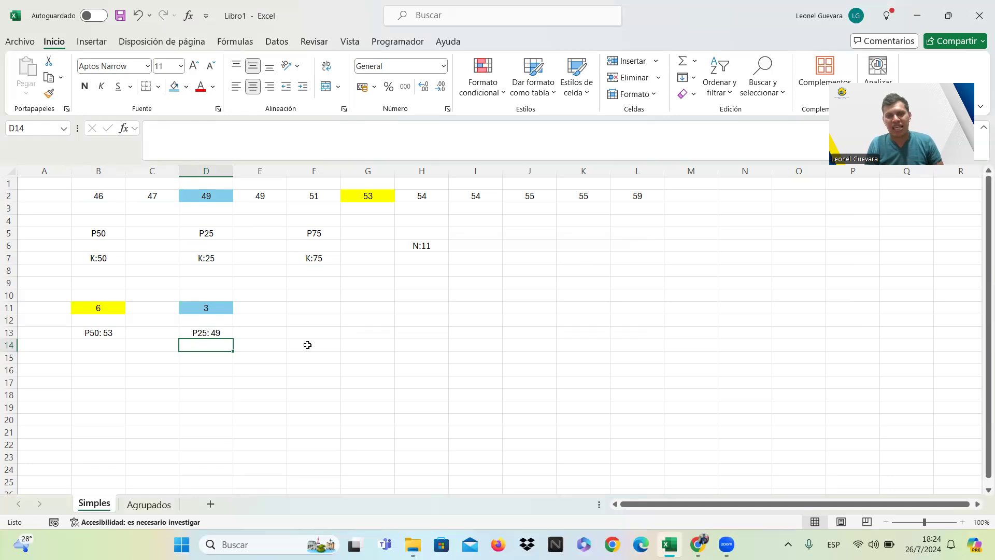
Copy the position formula from D11 into F11 and change its percentile number to 75, giving =75*(11+1)/100.
left_click(227, 307)
key("ctrl+c")
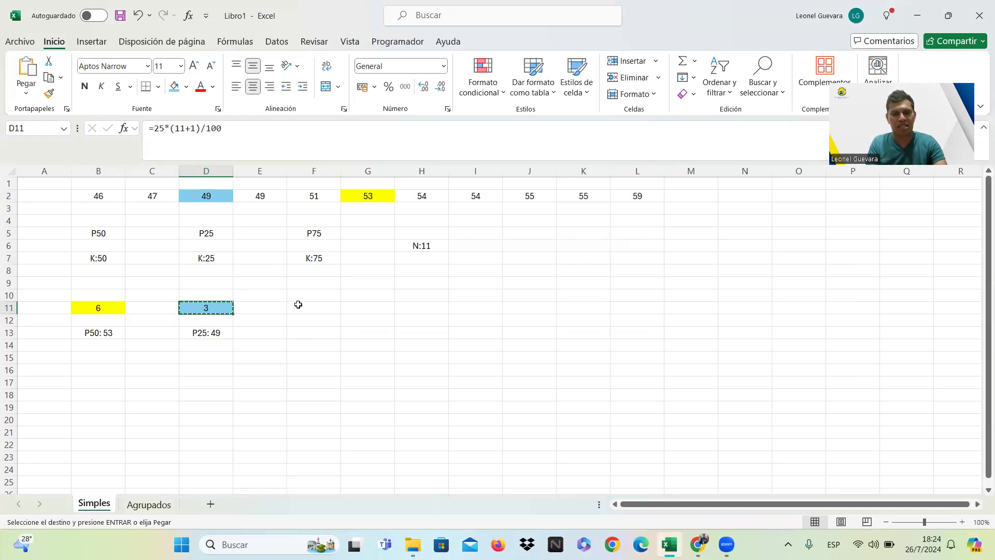
left_click(313, 307)
key("ctrl+v")
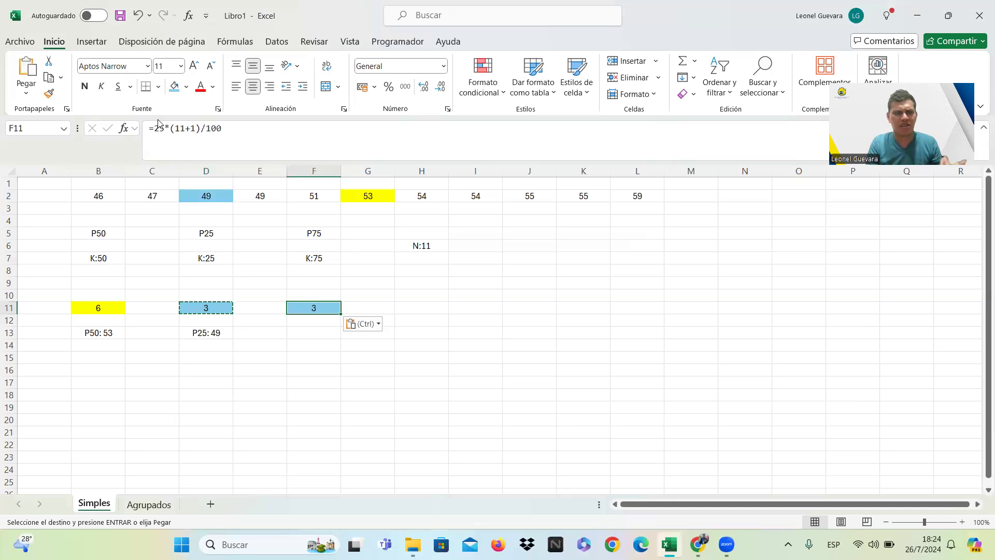
left_click(163, 128)
key("Left")
key("BackSpace")
type("7")
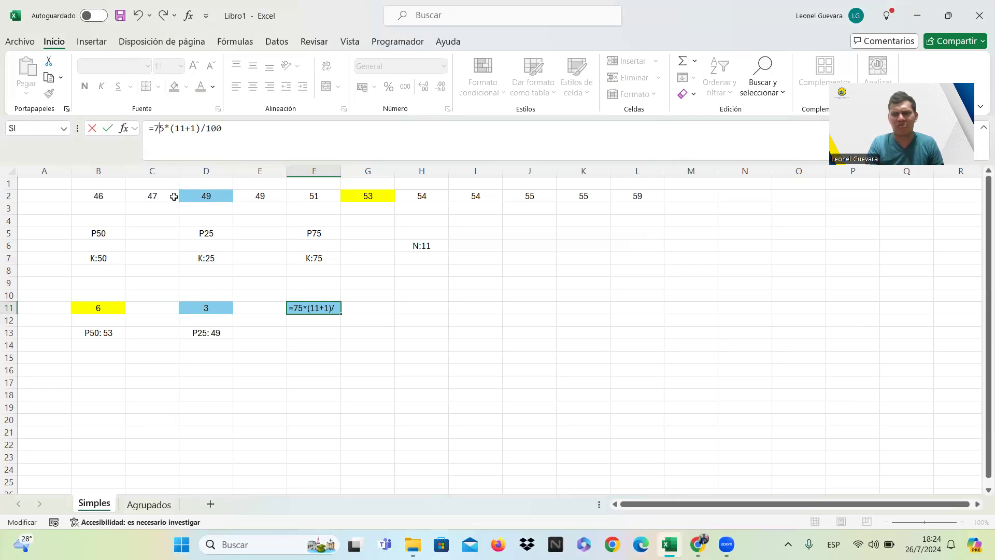
key("Return")
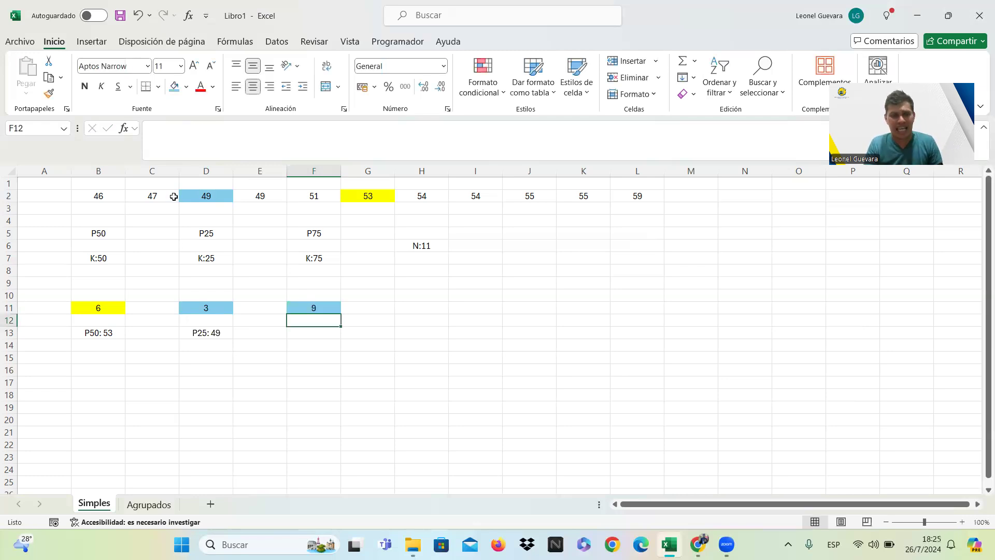
Fill the P75 position cell, F11, with light gray.
left_click(328, 307)
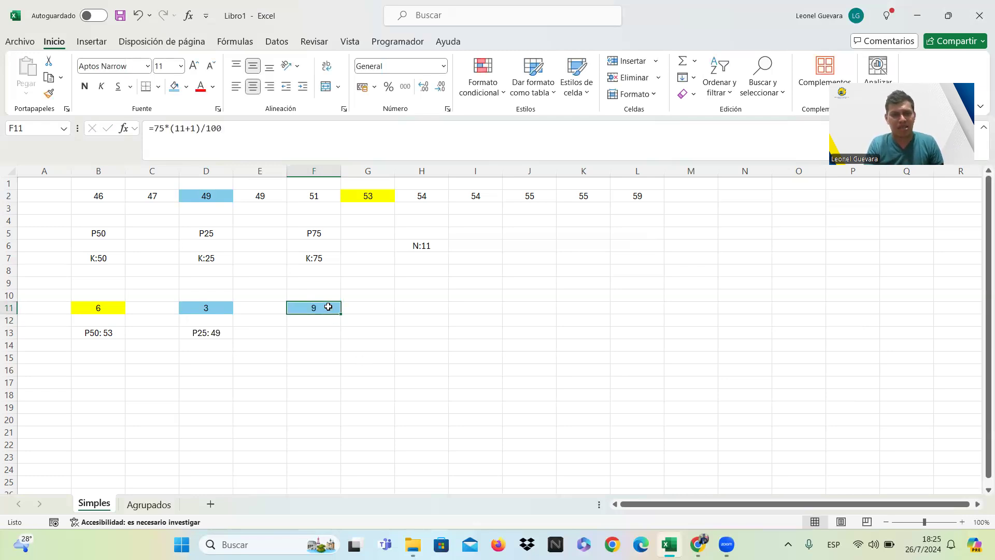
left_click(186, 86)
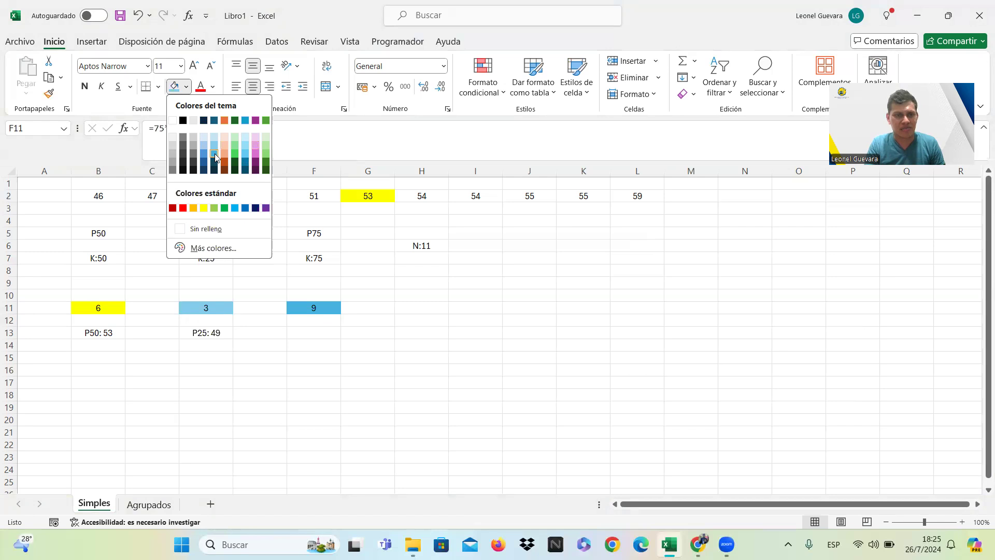
left_click(176, 147)
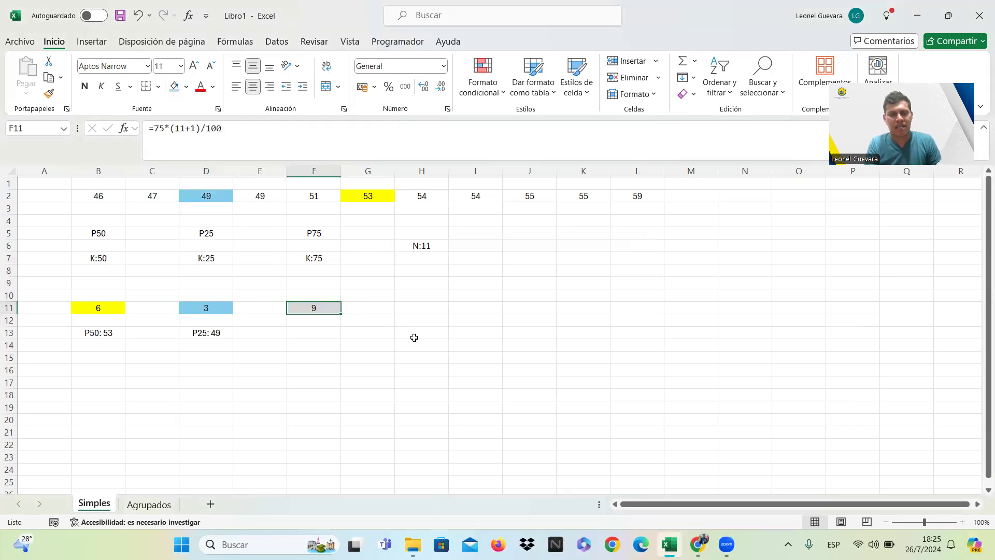
left_click(329, 323)
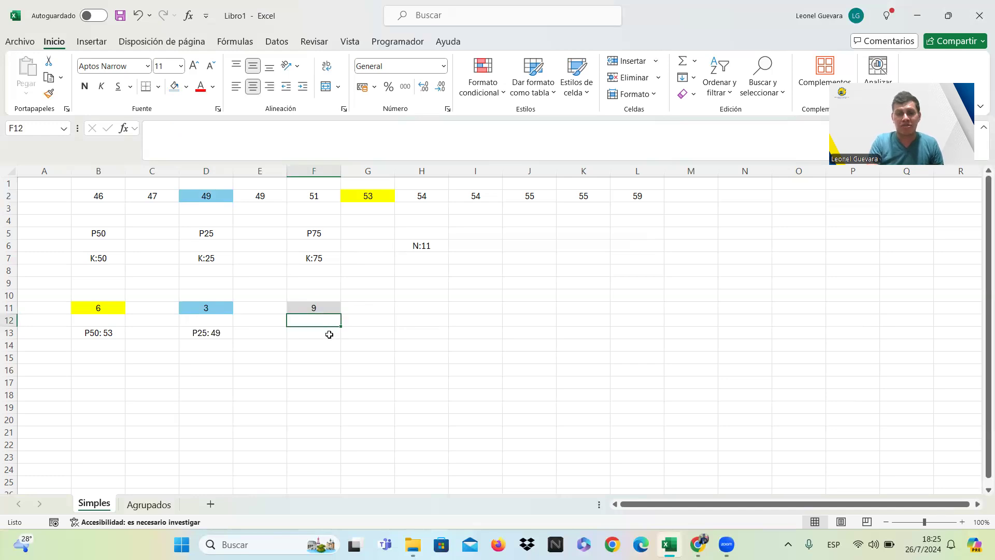
Count to the ninth value in the data row and fill its cell, J2, with the same light gray.
left_click(113, 197)
key("Right")
key("Right")
key("Right")
key("Right")
key("Right")
key("Right")
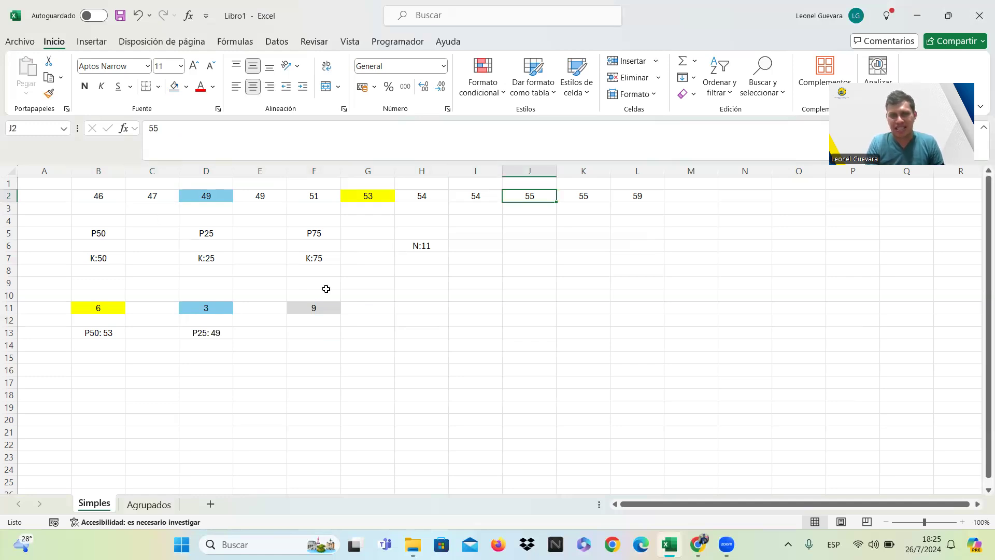
left_click(175, 87)
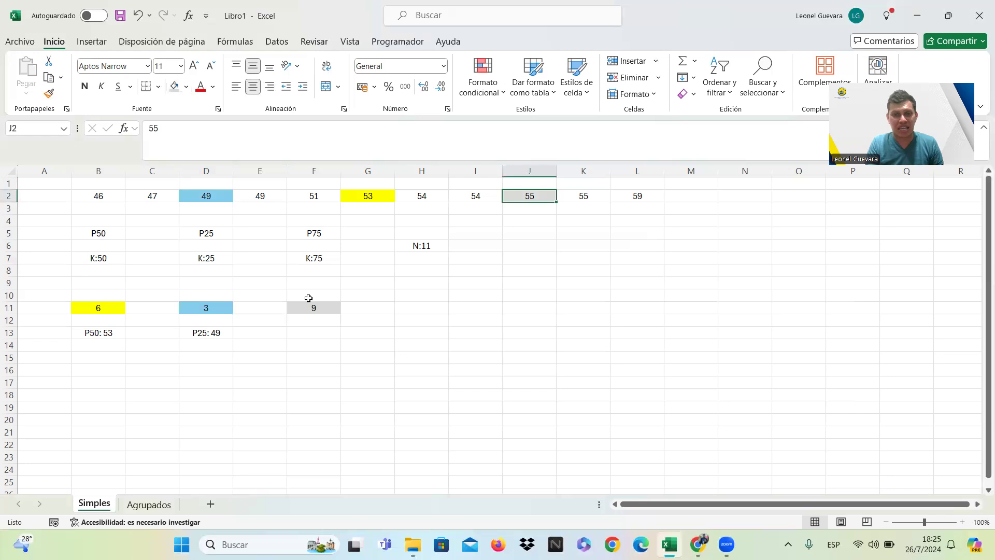
Write the third quartile result as P75: 55 in cell F13.
left_click(313, 334)
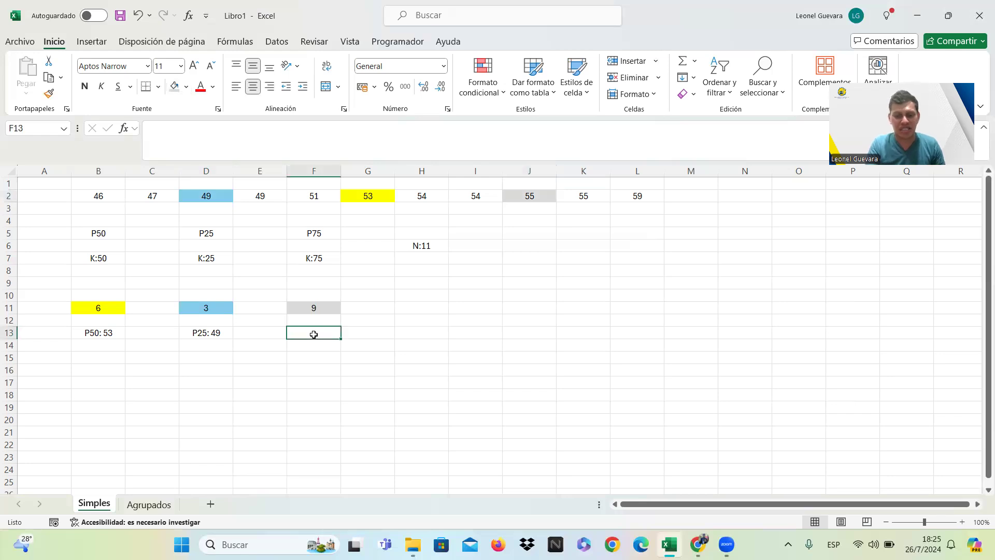
type("P75:")
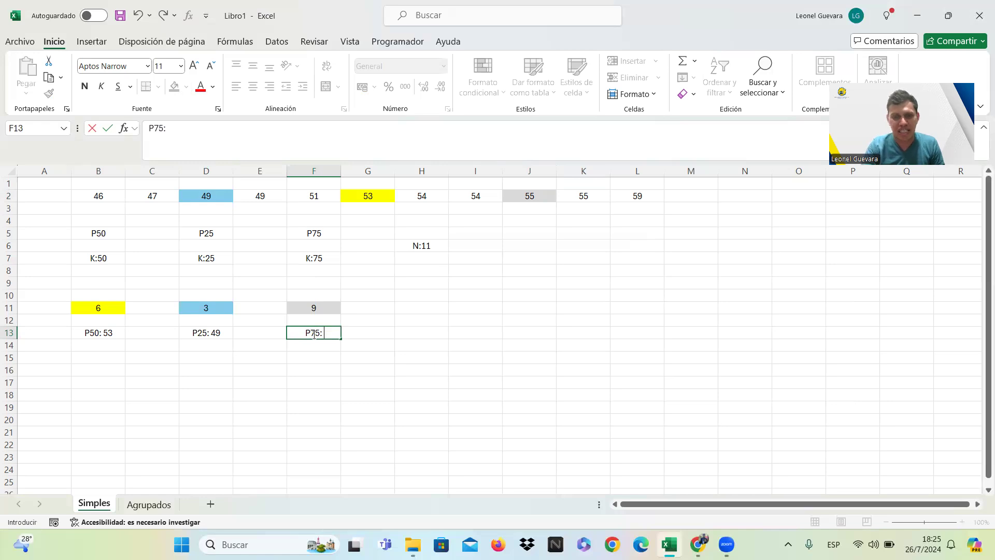
type("55")
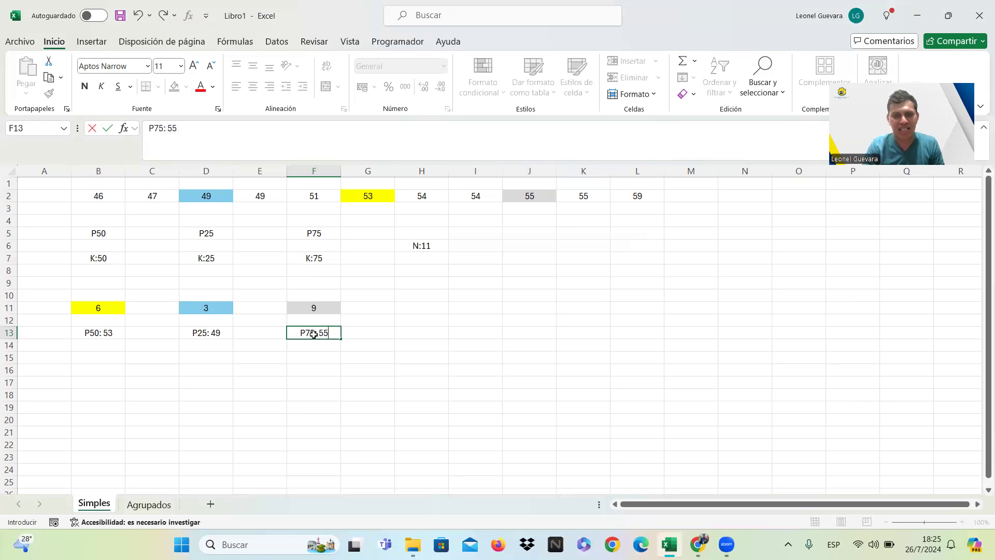
key("Return")
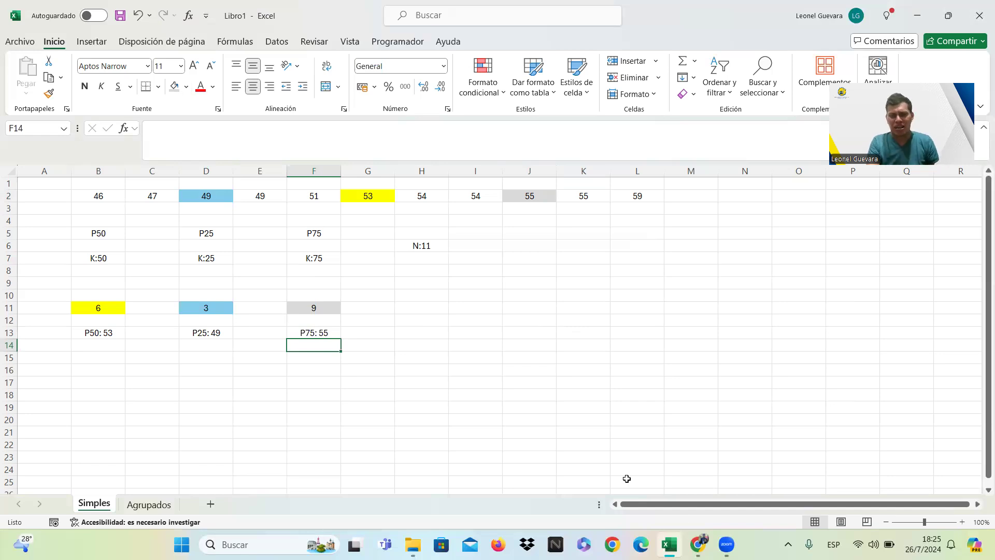
Switch to the textbook PDF in Chrome and copy both rows of data values from exercise 13.
mouse_move(673, 543)
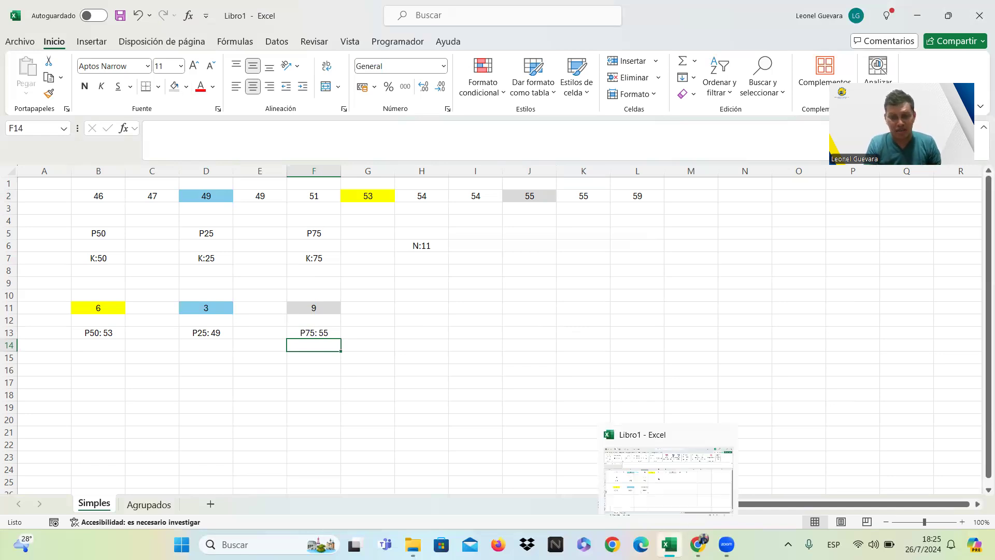
left_click(698, 543)
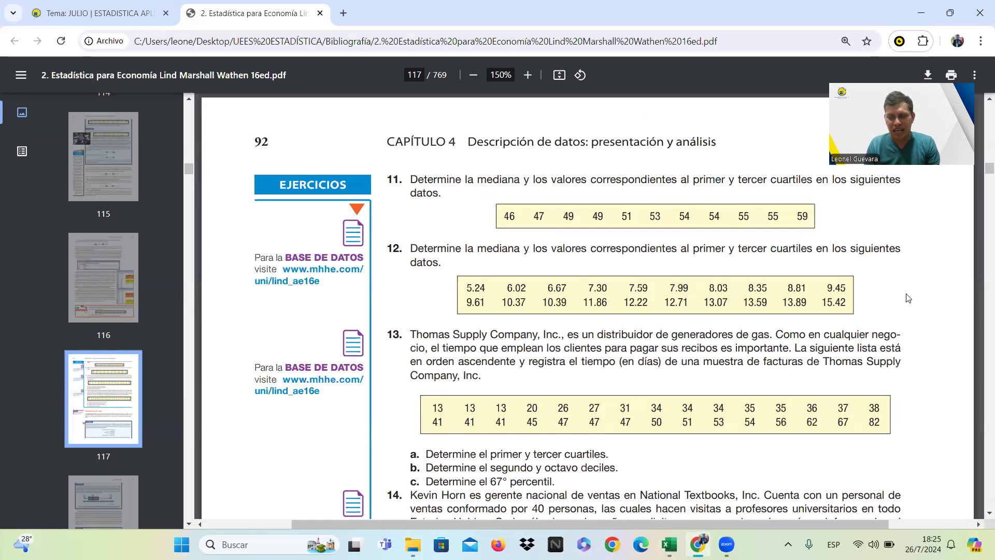
scroll(907, 298, "down", 1)
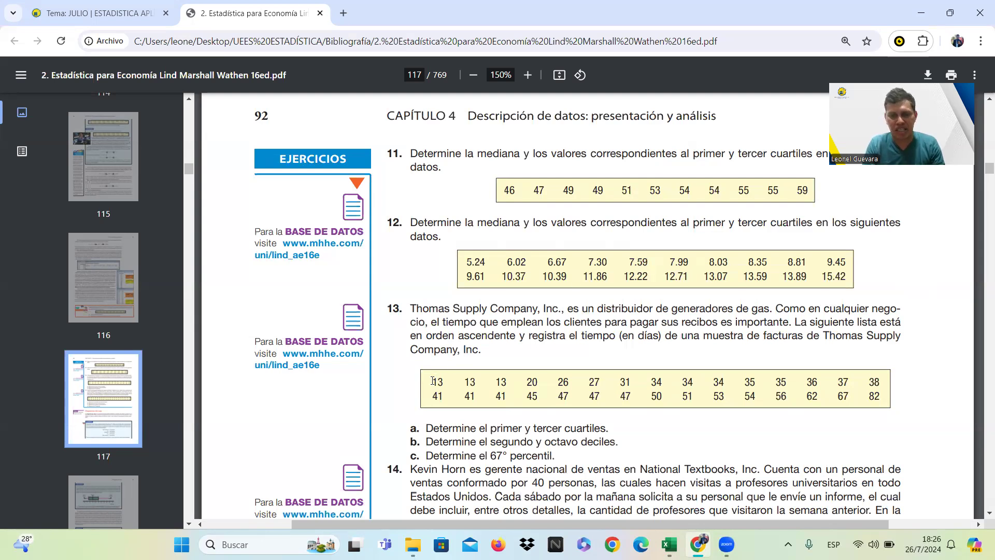
left_click_drag(440, 382, 880, 398)
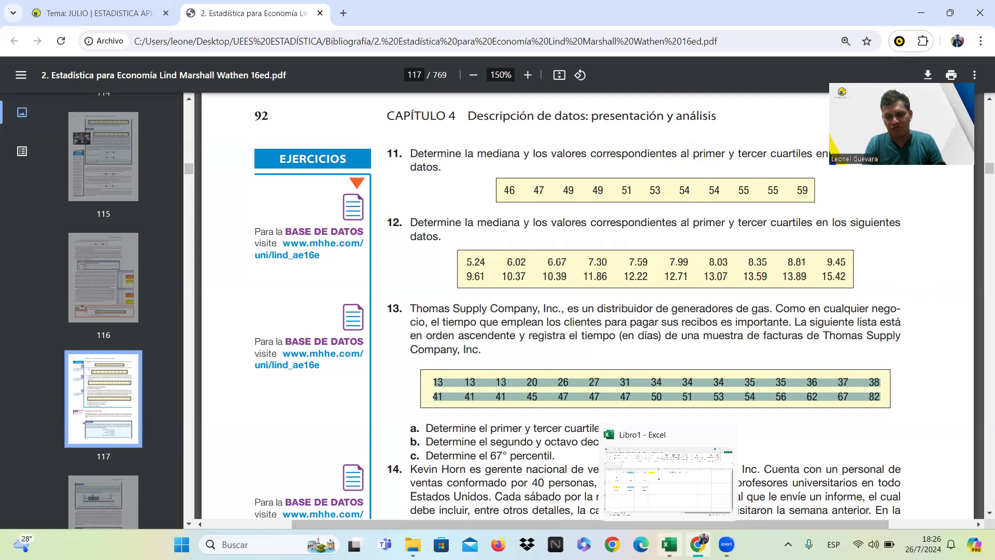
Return to the Excel workbook and paste the exercise 13 data into cell B21 of the Simples sheet, below the first exercise.
left_click(669, 544)
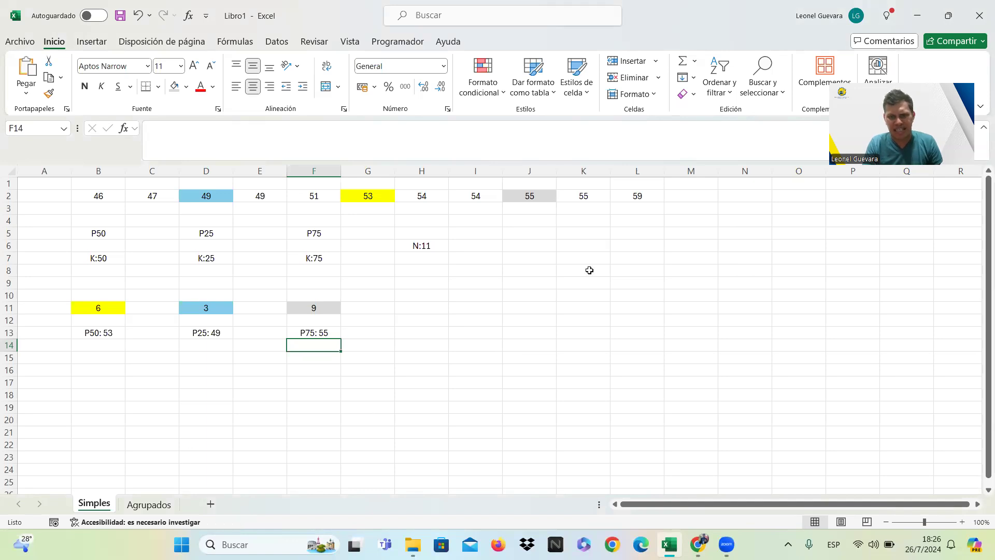
left_click(708, 195)
key("Down")
key("Down")
key("Down")
key("Down")
key("Down")
key("Down")
key("Down")
key("Down")
key("Down")
key("Down")
key("Down")
key("Down")
key("Down")
key("Down")
key("Down")
key("Down")
key("Down")
key("Down")
key("Down")
key("Down")
key("Down")
key("Down")
key("Down")
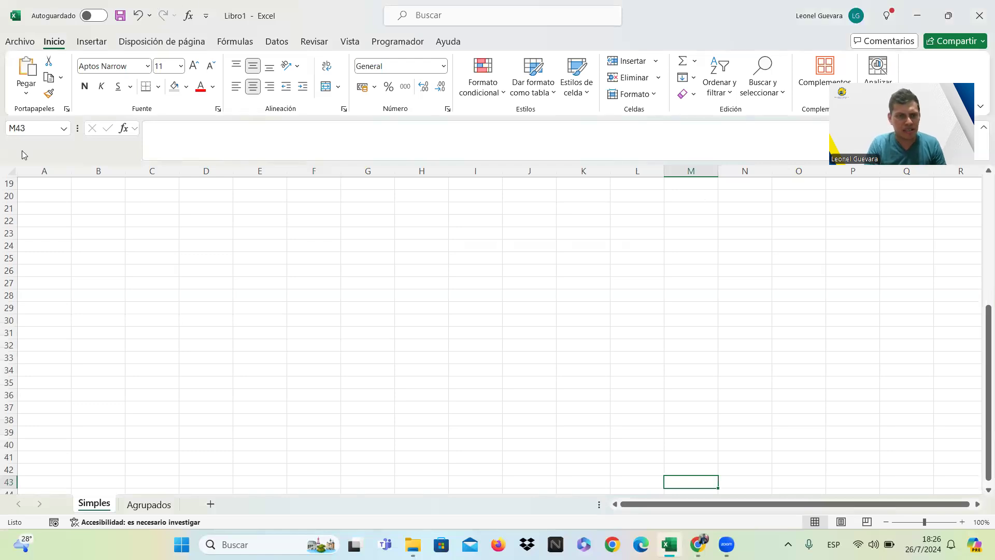
left_click(111, 212)
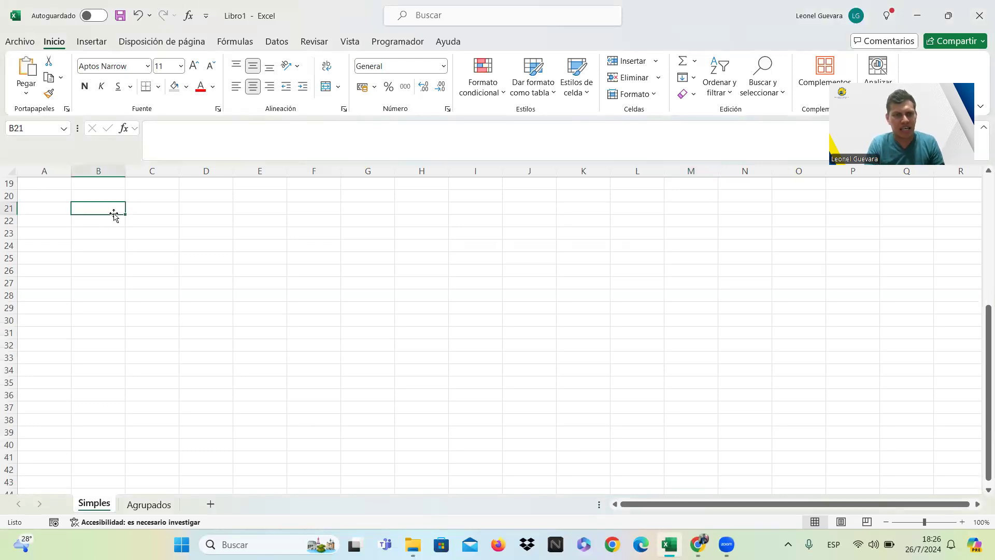
key("ctrl+v")
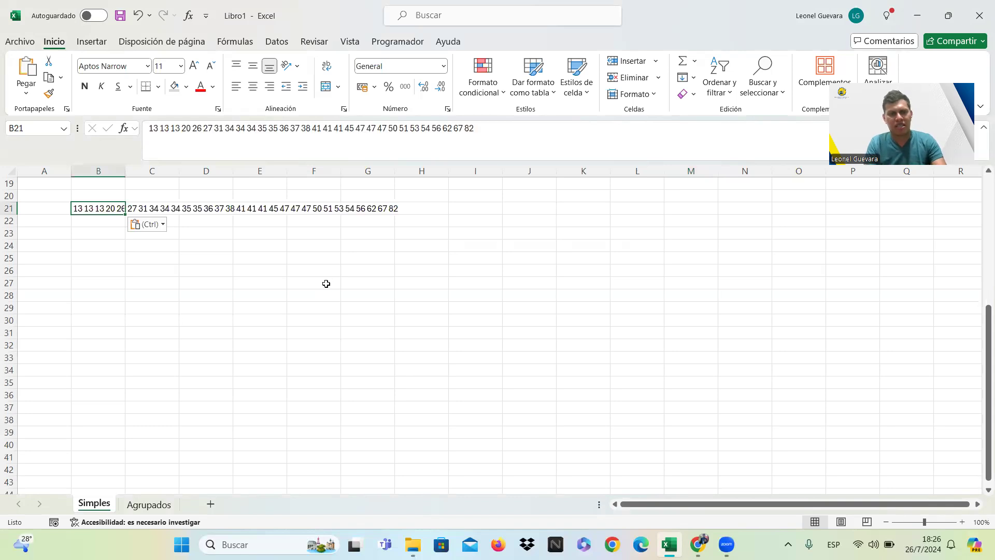
Split the pasted text in B21 into separate columns using space as the delimiter, General format and destination $B$21.
left_click(275, 44)
left_click(715, 75)
left_click(316, 218)
left_click(591, 402)
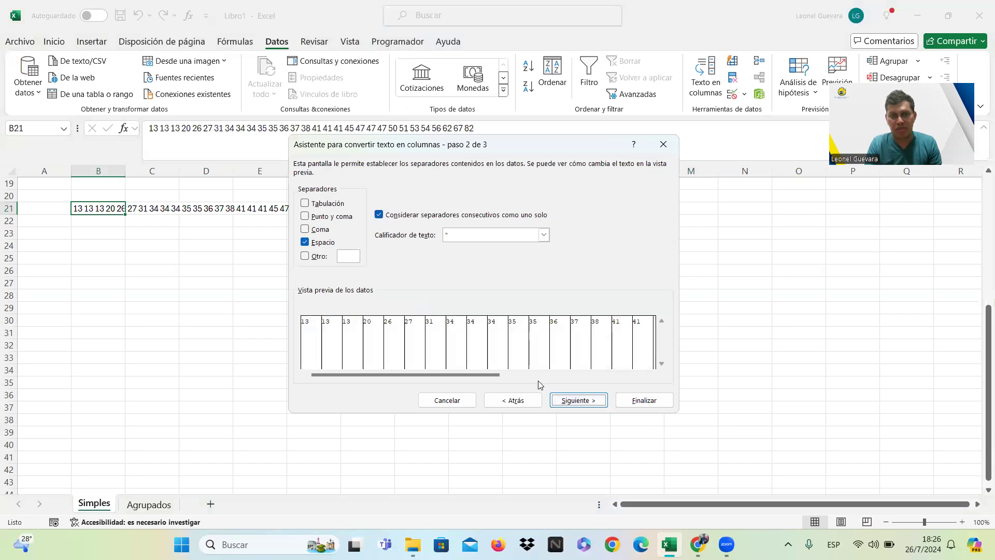
left_click(586, 408)
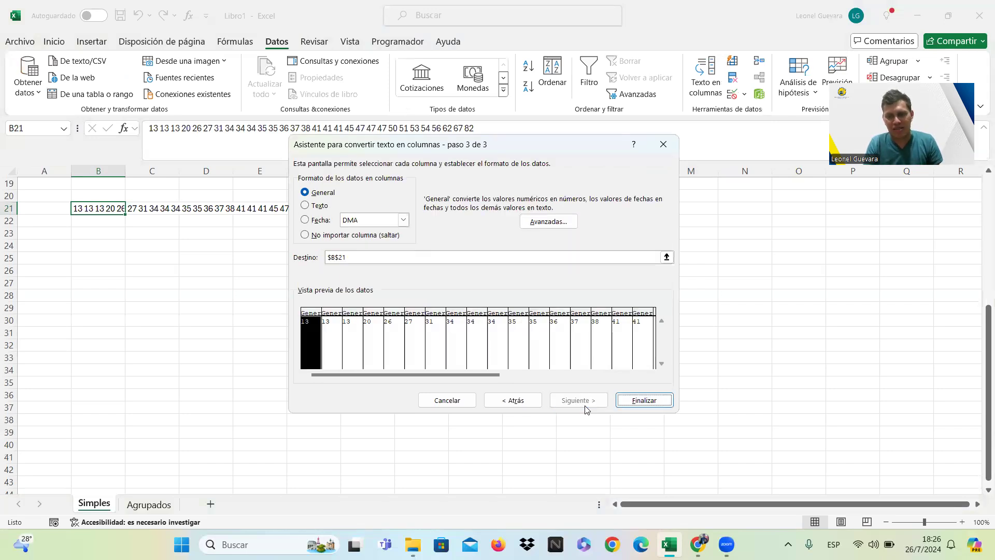
left_click(628, 400)
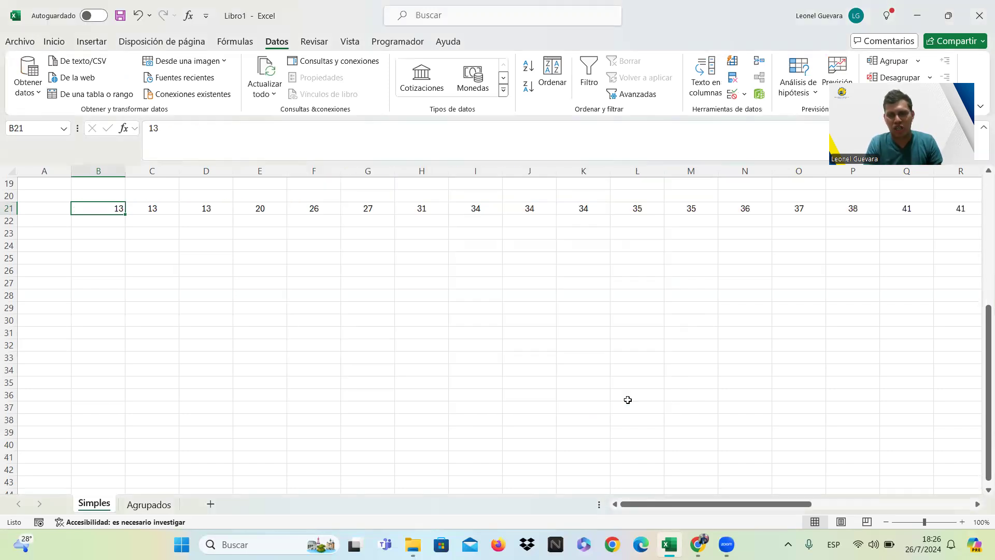
Center the value in cell B21 horizontally to match the rest of the exercise 13 data row.
key("Right")
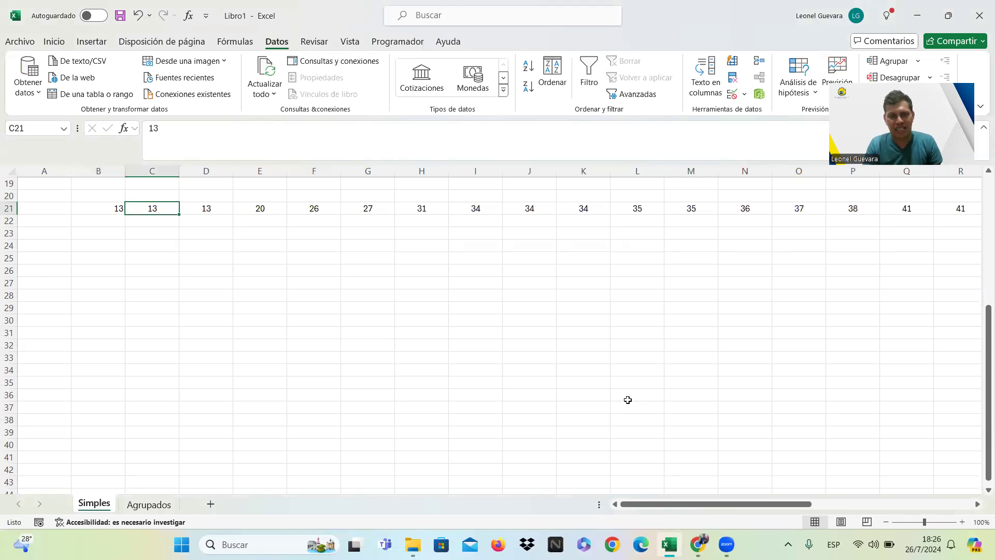
key("Left")
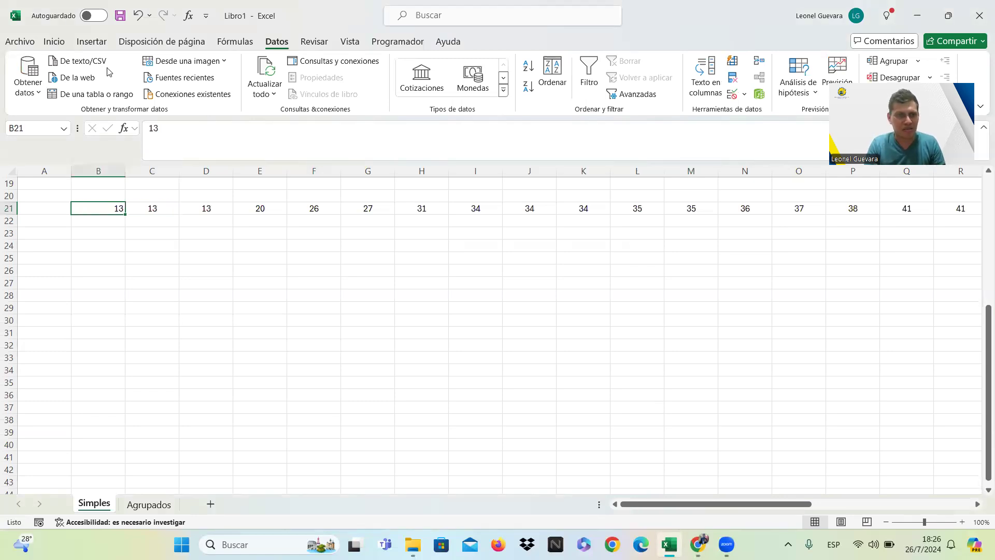
left_click(58, 43)
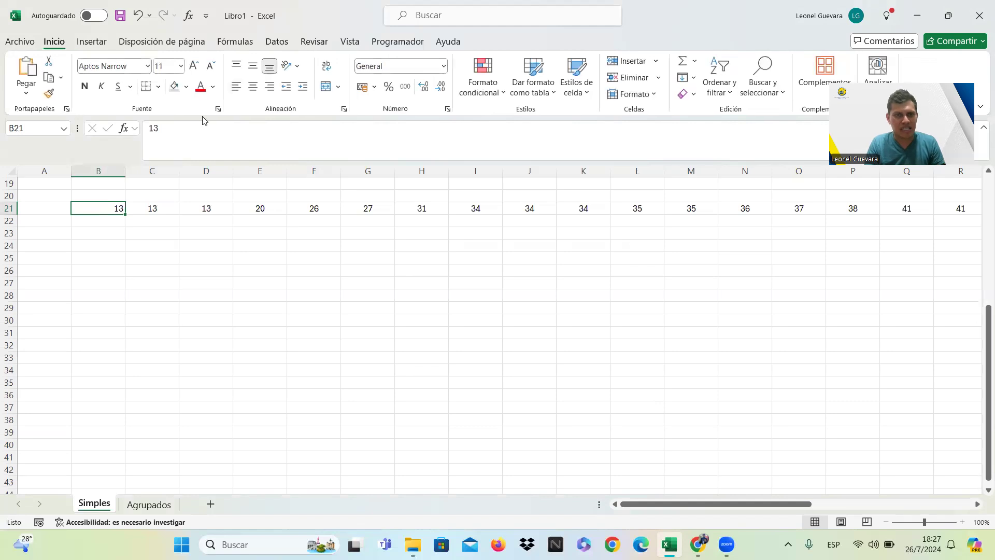
left_click(253, 86)
left_click(338, 291)
Look over the separated exercise 13 values along row 21, ending back at cell B21.
key("Right")
key("Right")
key("Right")
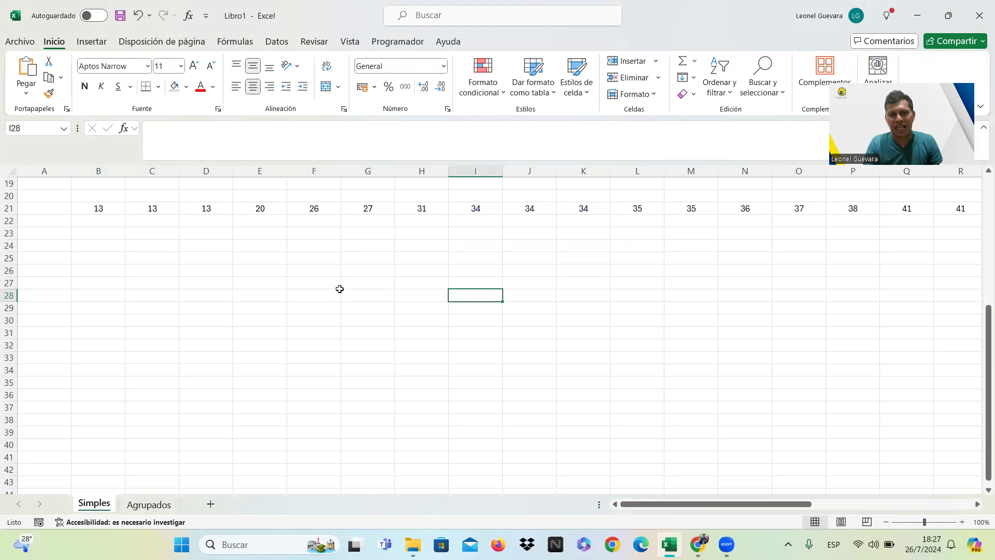
key("Right")
key("Right")
key("Right")
key("Right")
key("Right")
key("Right")
key("Right")
key("Right")
key("Right")
key("Right")
key("Right")
key("Right")
key("Right")
key("Right")
key("Right")
key("Right")
key("Right")
key("Right")
key("Right")
key("Right")
key("Right")
key("Right")
key("Up")
key("Up")
key("Up")
key("Up")
key("Up")
key("Up")
key("Left")
key("Left")
key("Up")
key("Left")
key("Left")
key("Left")
key("Left")
key("Left")
key("Left")
key("Left")
key("Left")
key("Left")
key("Left")
key("Left")
key("Left")
key("Left")
key("Left")
key("Left")
key("Left")
key("Left")
key("Left")
key("Left")
key("Left")
key("Left")
key("Left")
key("Left")
key("Left")
key("Left")
key("Left")
key("Left")
key("Left")
key("Left")
key("Left")
key("Right")
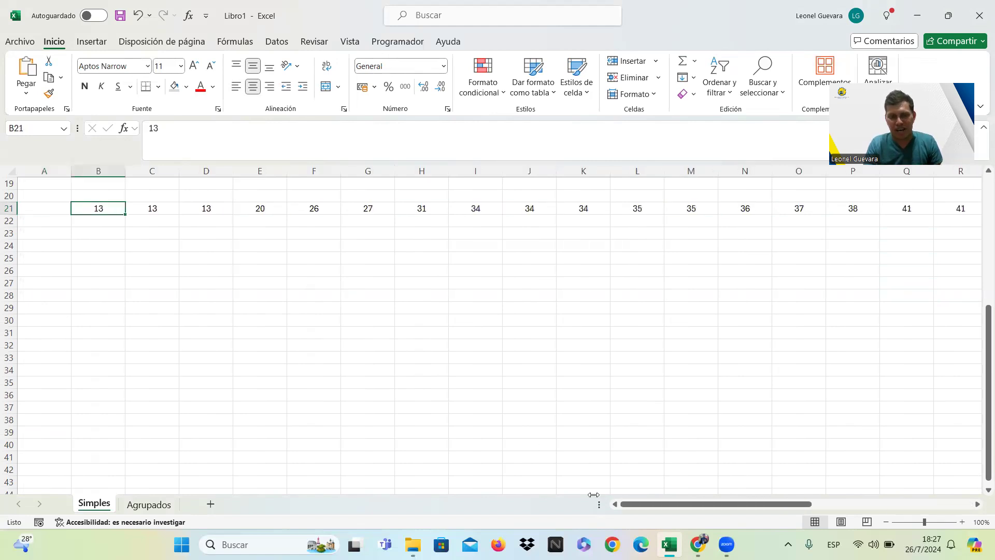
mouse_move(698, 544)
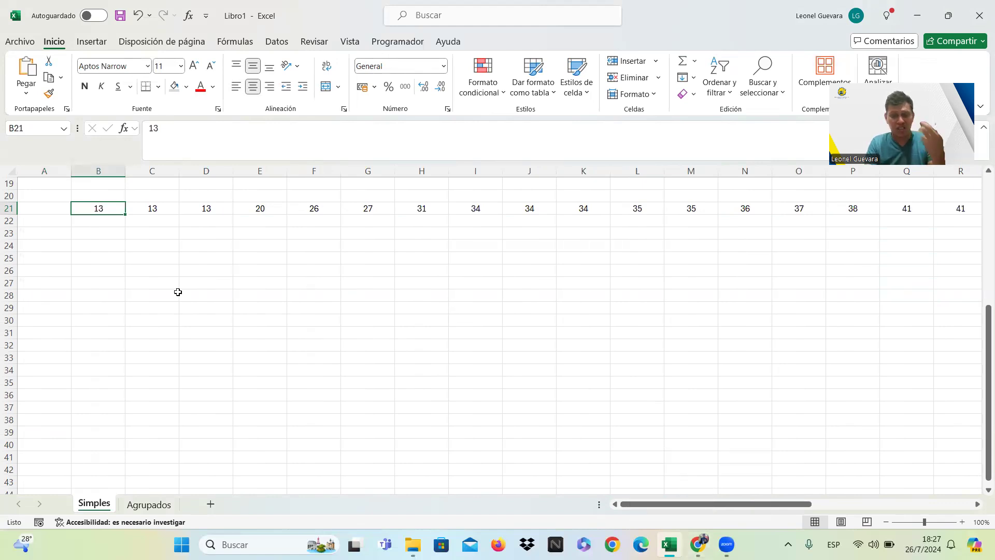
Enter the position numbers 1, 2 and 3 in cells B19, C19 and D19, above the exercise 13 data.
key("Up")
key("Up")
key("Up")
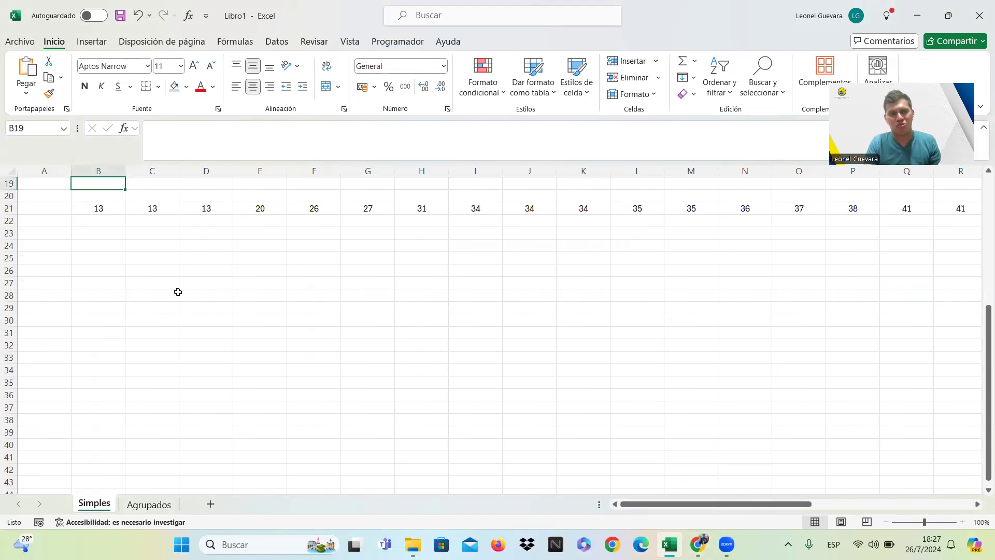
key("Down")
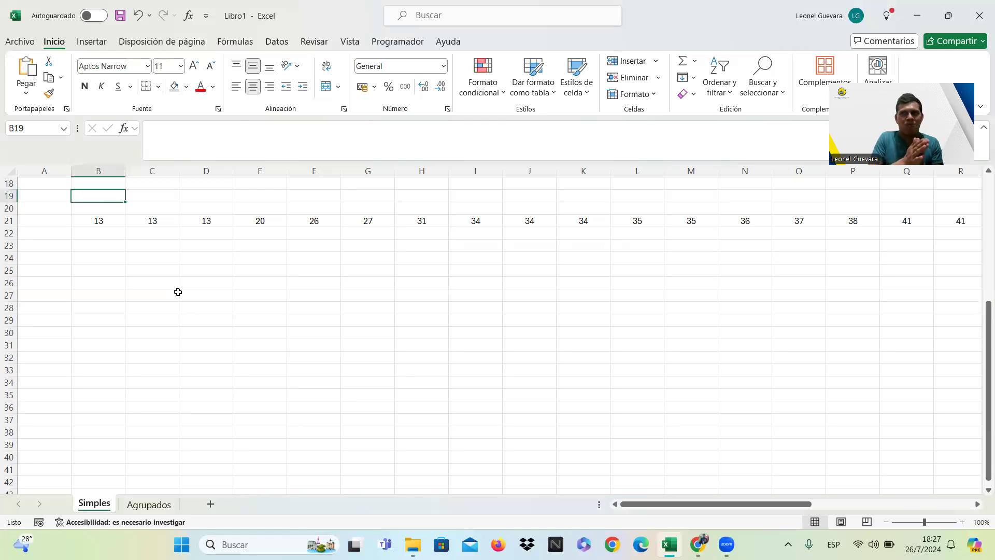
key("Down")
key("Down")
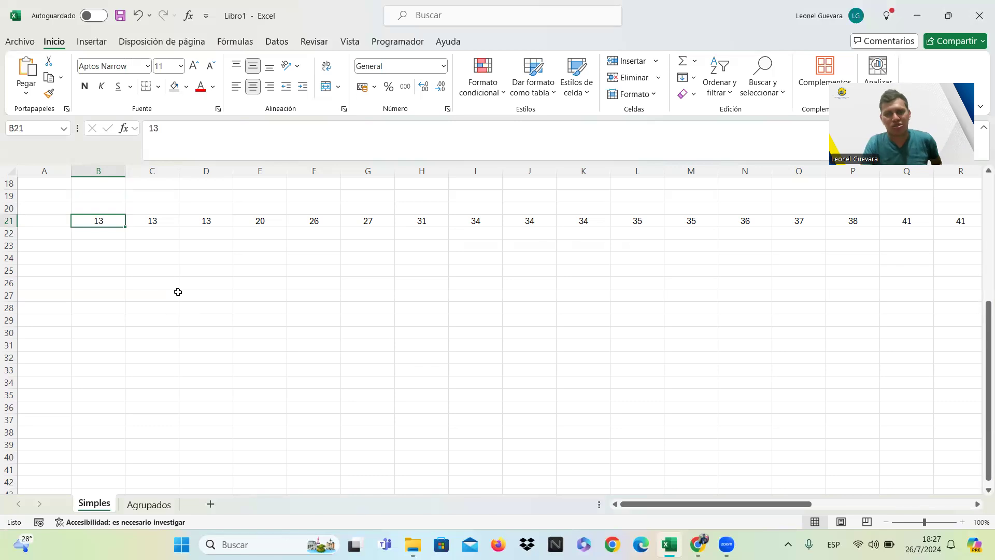
key("Up")
key("Up")
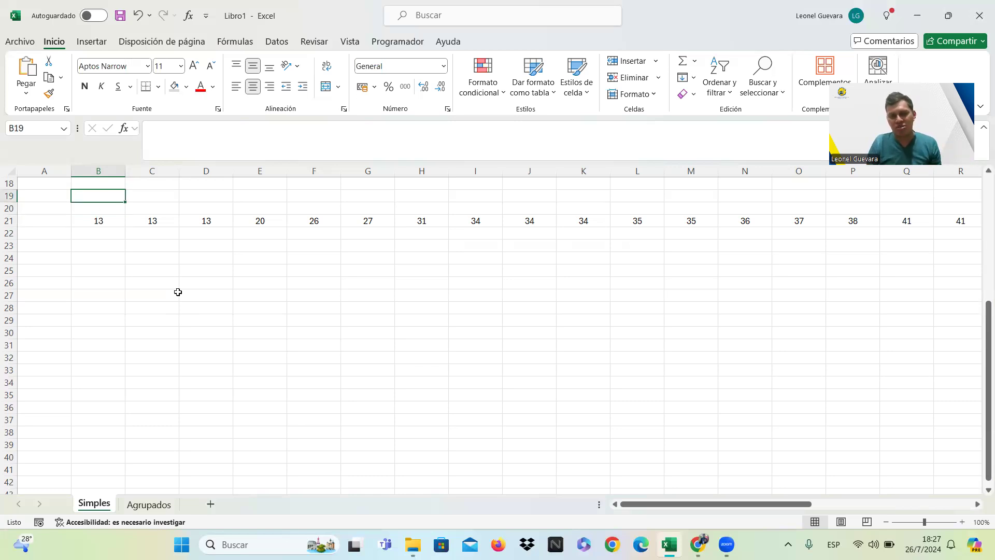
type("1")
key("Tab")
type("2")
key("Tab")
type("3")
key("Tab")
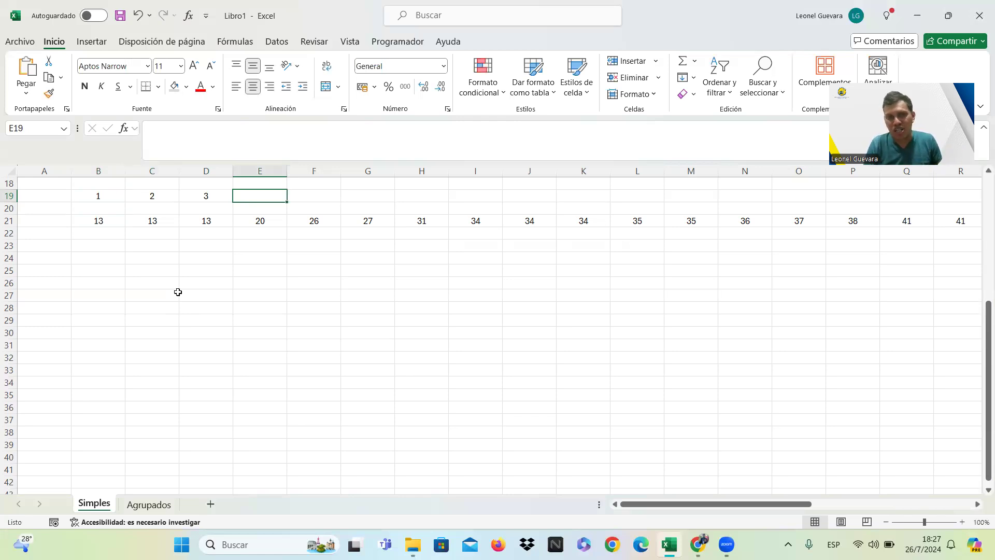
Clear the manually entered position numbers from cells D19 and C19.
key("Left")
key("Delete")
key("Left")
key("Delete")
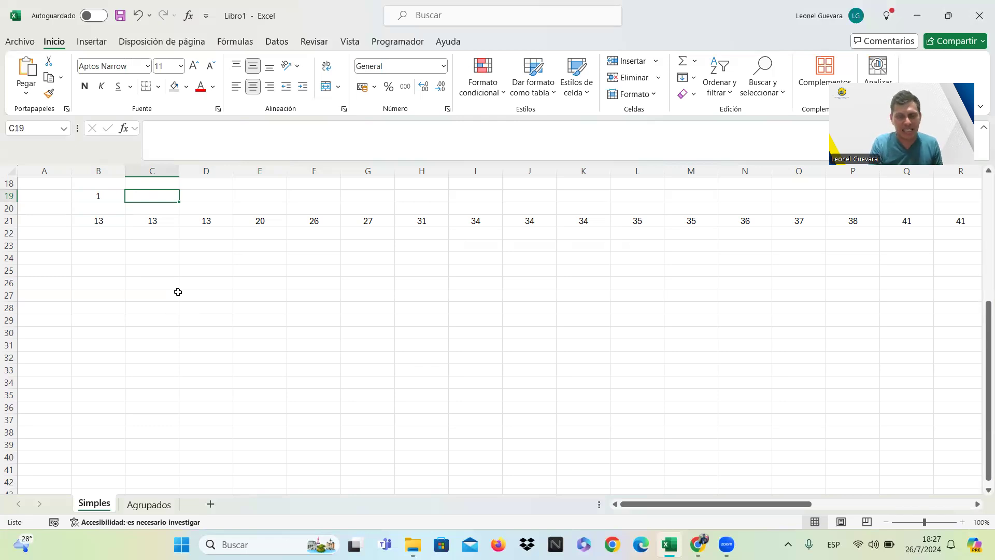
Enter the formula =1+B19 in cell C19 to number the data positions automatically.
type("1")
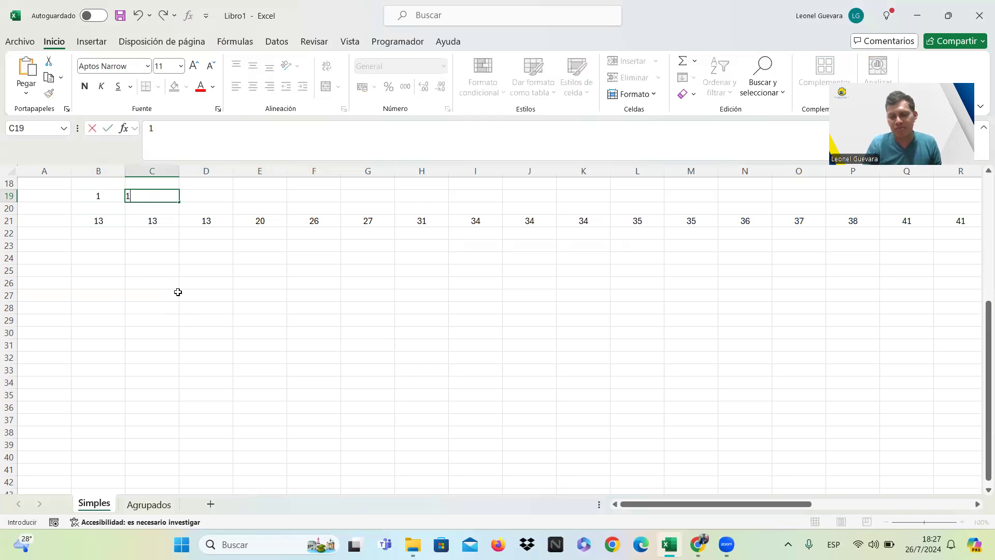
key("BackSpace")
key("BackSpace")
type("=")
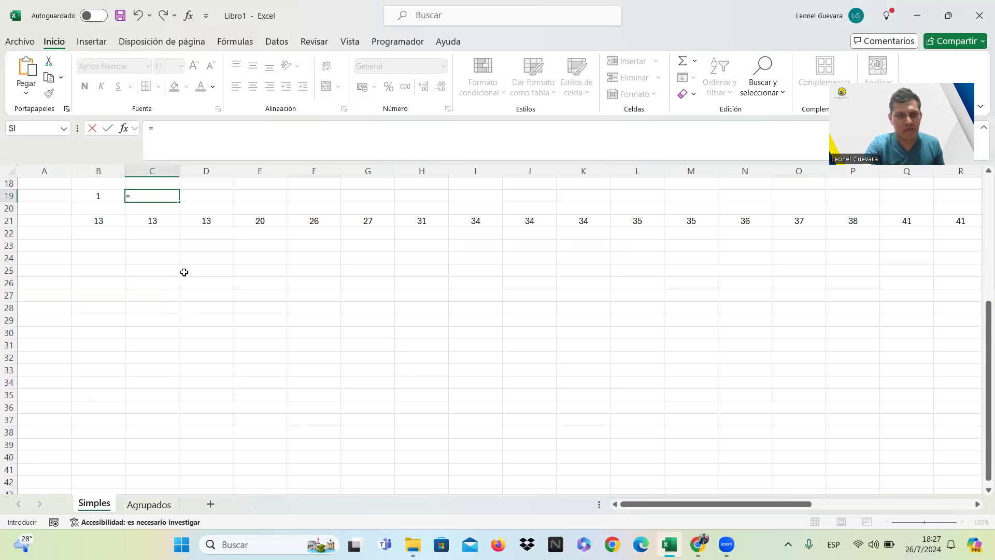
type("1+")
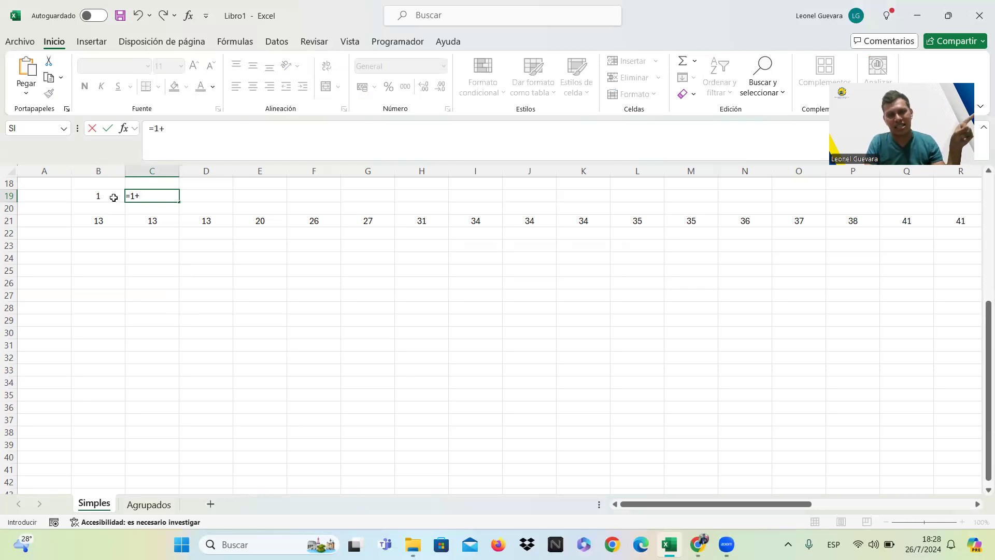
left_click(113, 198)
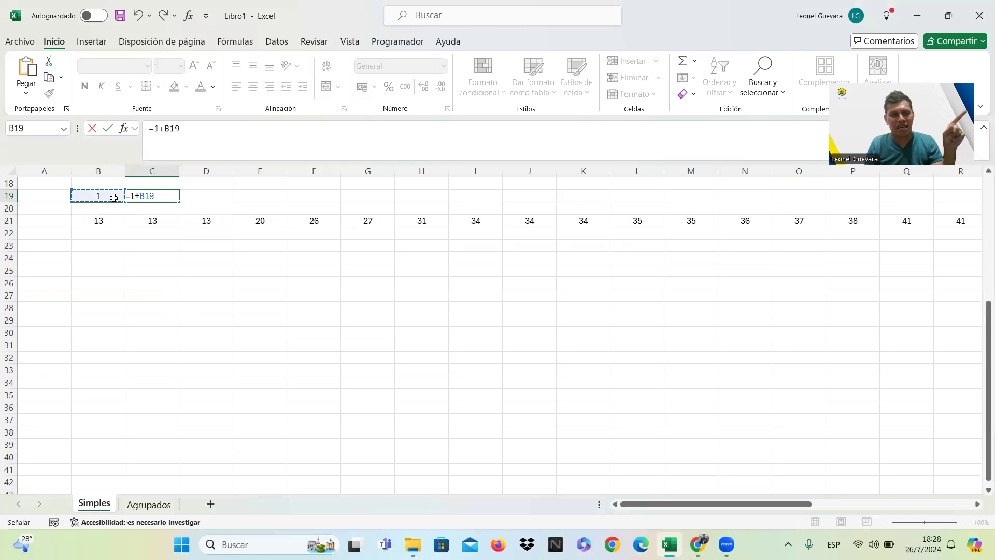
key("Return")
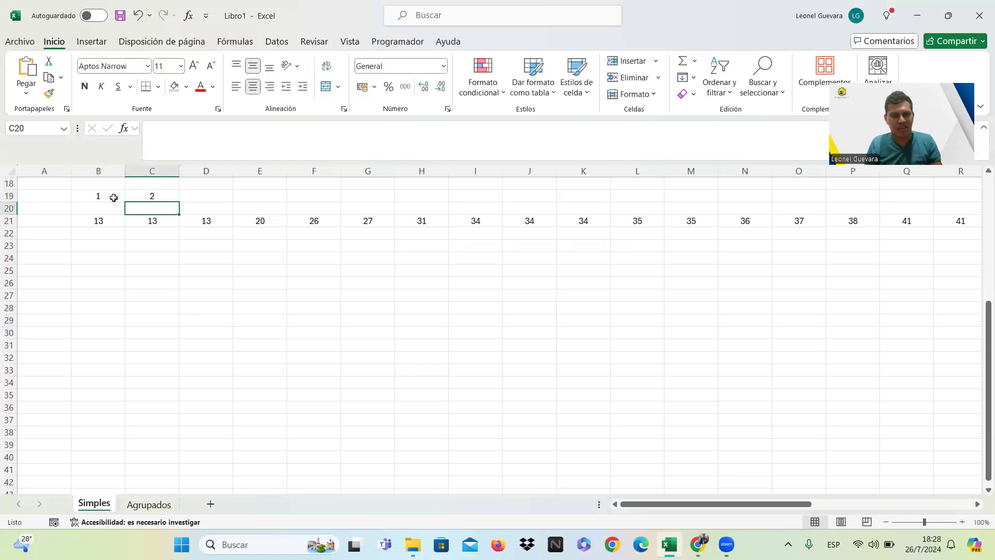
Fill the position formula from C19 across row 19 to AE19, above the last data value.
left_click(156, 197)
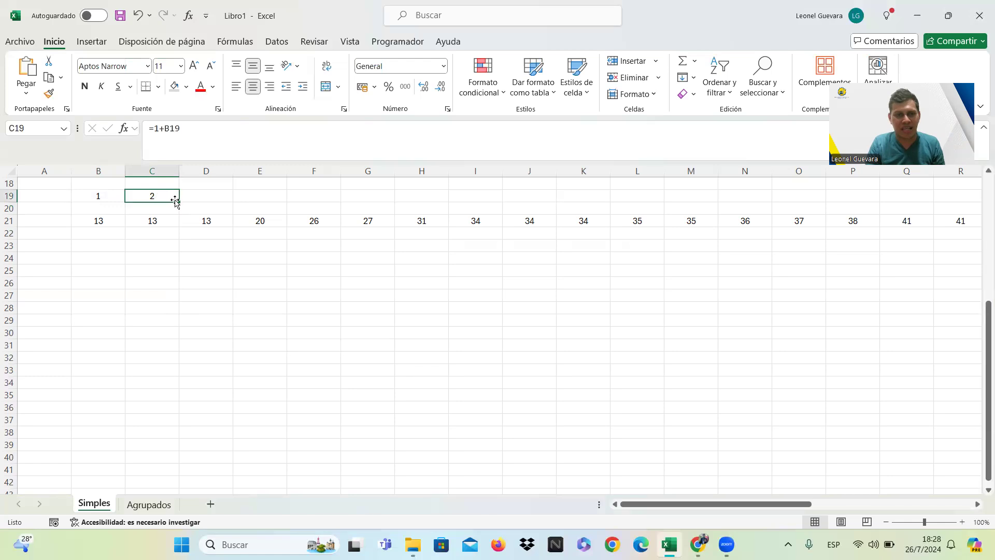
left_click_drag(180, 201, 866, 208)
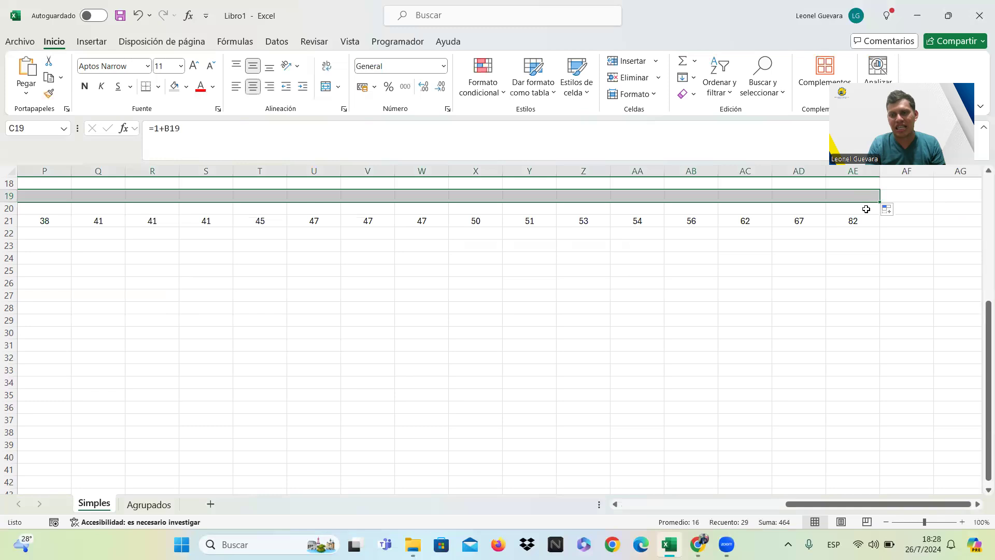
left_click(619, 262)
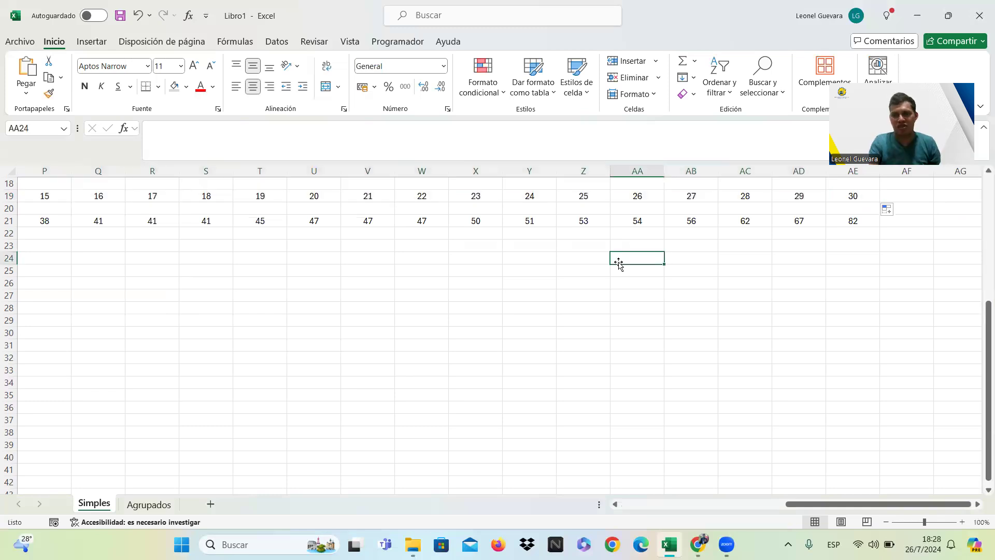
key("Left")
key("Left")
key("Left")
key("Left")
key("Left")
key("Left")
key("Left")
key("Left")
key("Left")
key("Left")
key("Left")
key("Left")
key("Left")
key("Left")
key("Left")
key("Left")
key("Left")
key("Left")
key("Left")
key("Left")
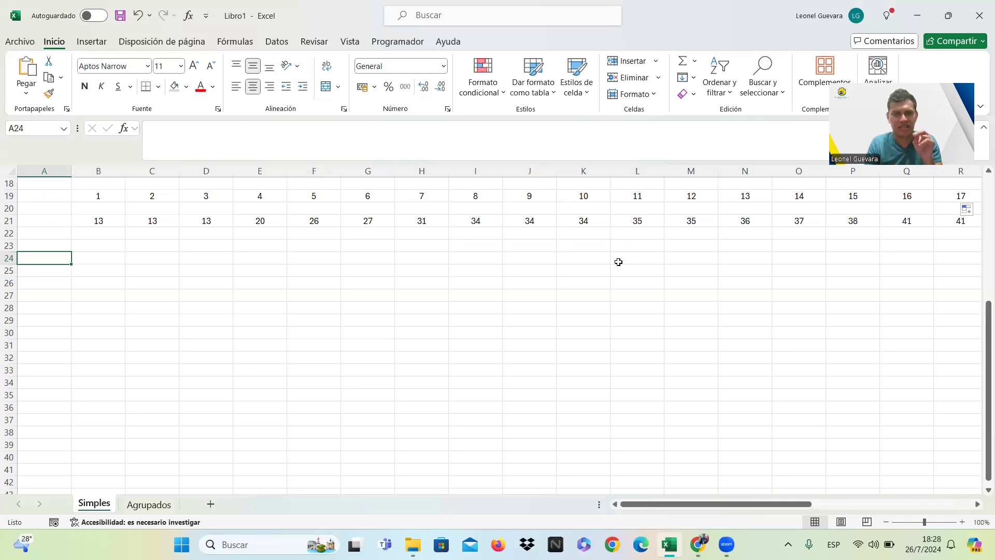
key("Up")
key("Up")
key("Up")
key("Right")
key("Up")
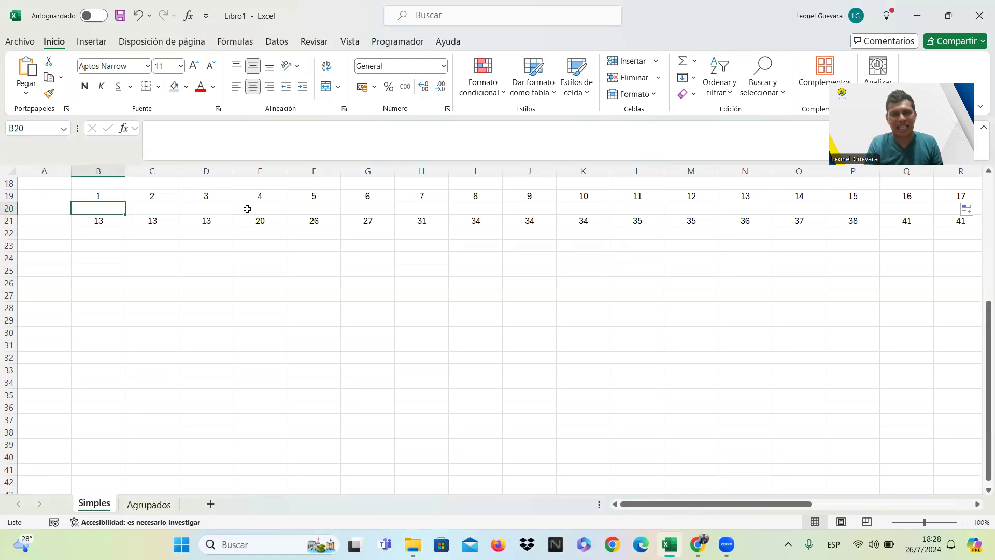
Make the data values in row 21 bold and the position numbers in row 19 italic.
left_click(9, 221)
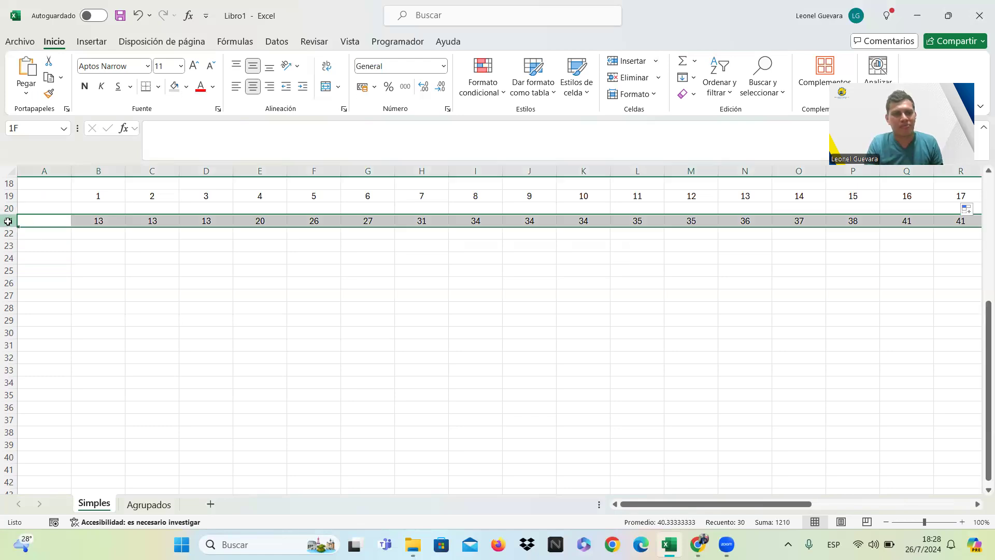
left_click(83, 86)
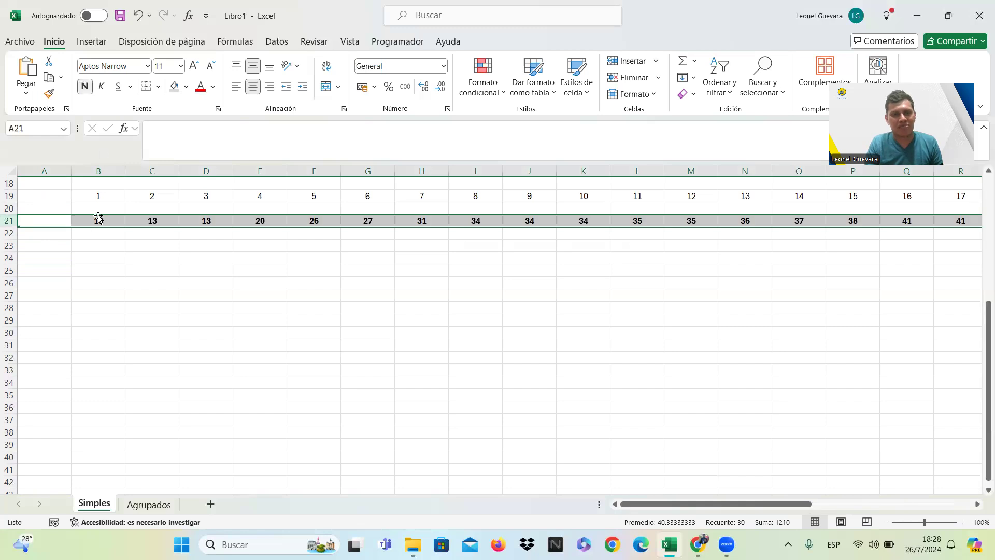
left_click(104, 247)
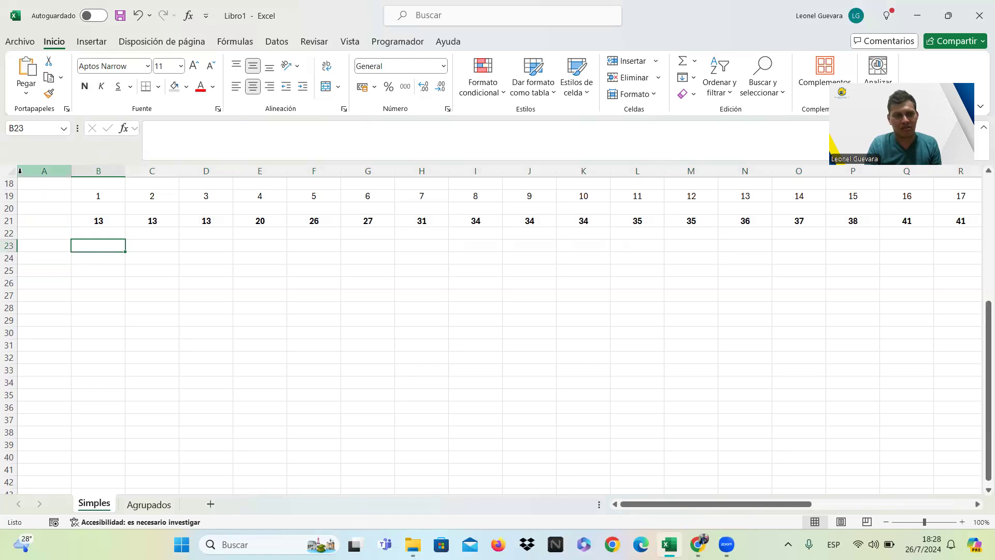
left_click(9, 197)
left_click(100, 87)
left_click(265, 290)
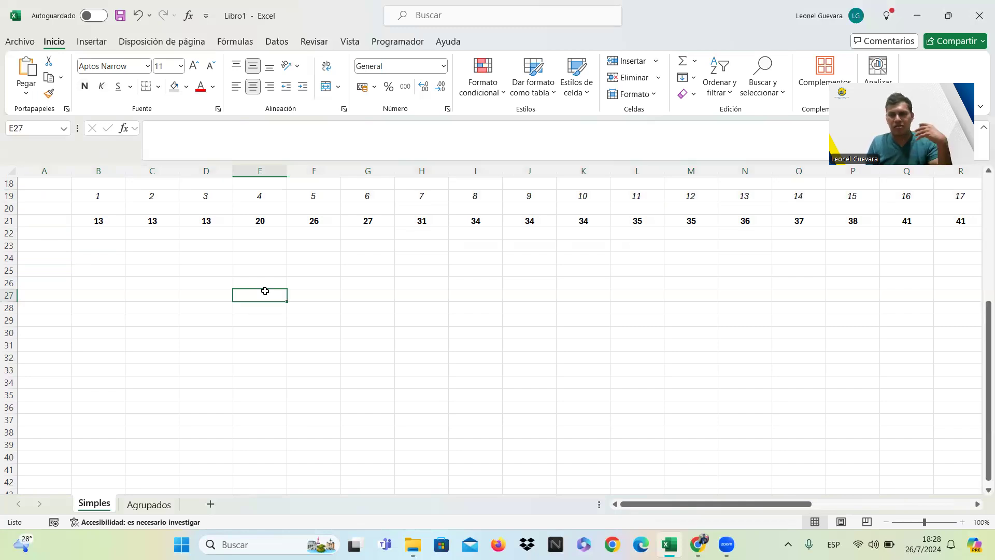
Select cell B24, switch to the textbook PDF in Chrome to read what exercise 13 asks, and return to the Excel workbook.
left_click(115, 256)
left_click(698, 544)
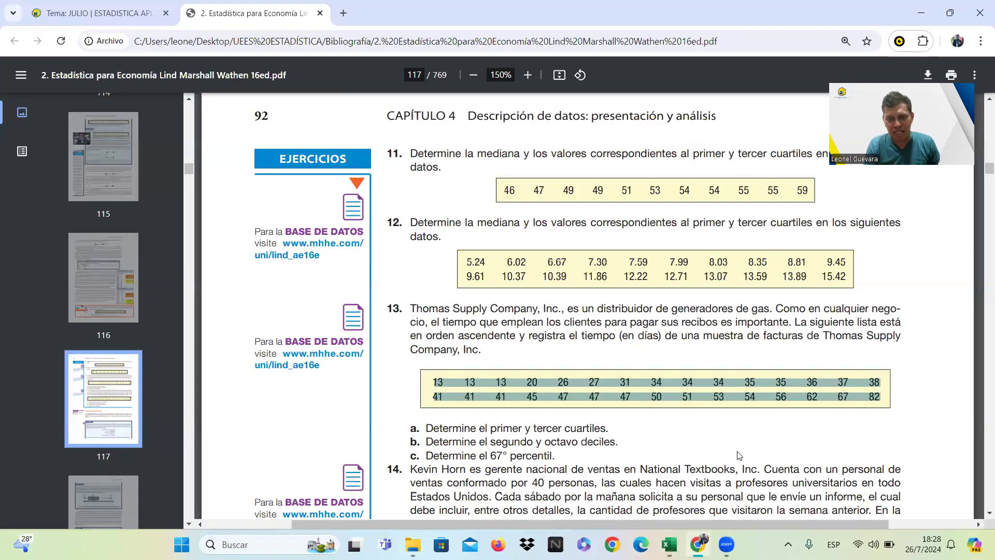
left_click(739, 455)
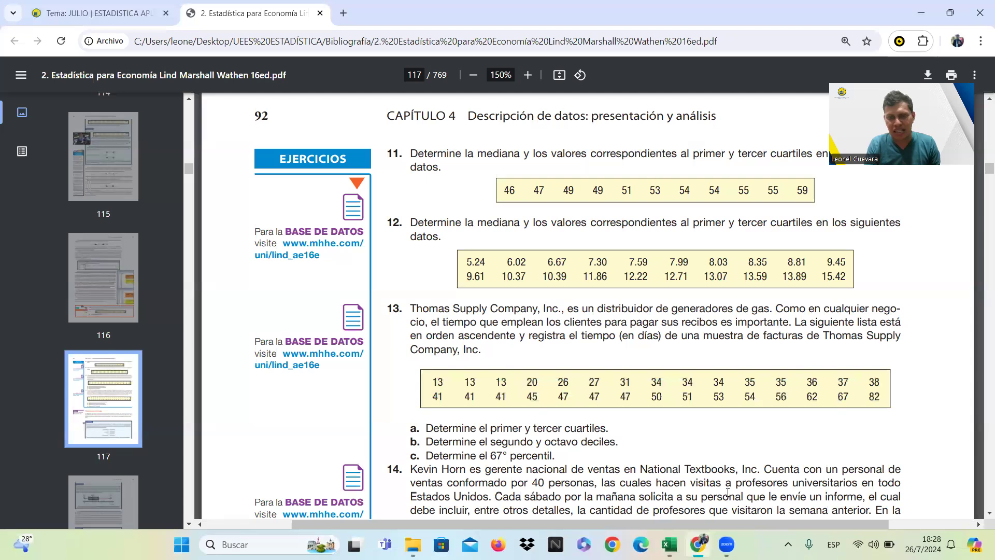
left_click(921, 13)
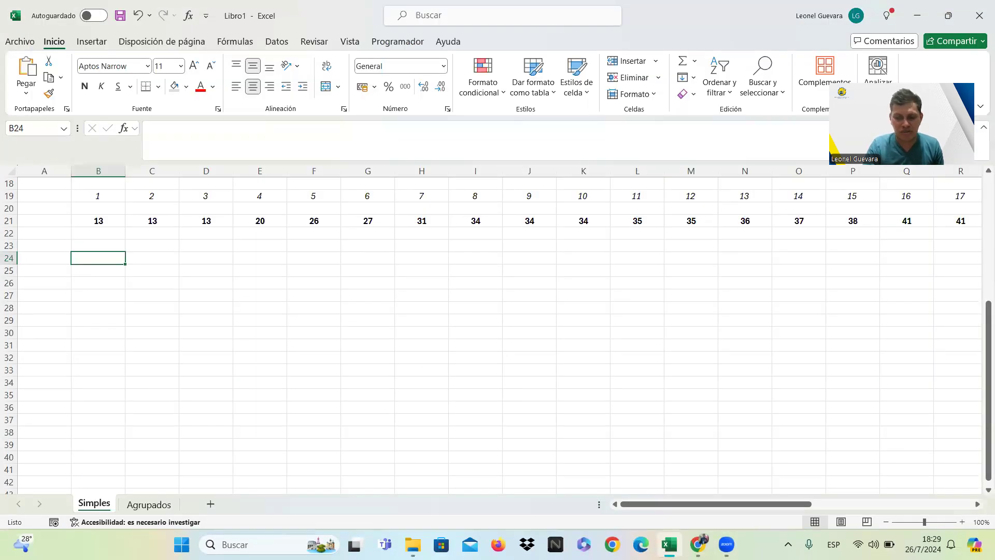
Enter the percentile labels P25 in cell B24 and P75 in cell D24.
type("P25")
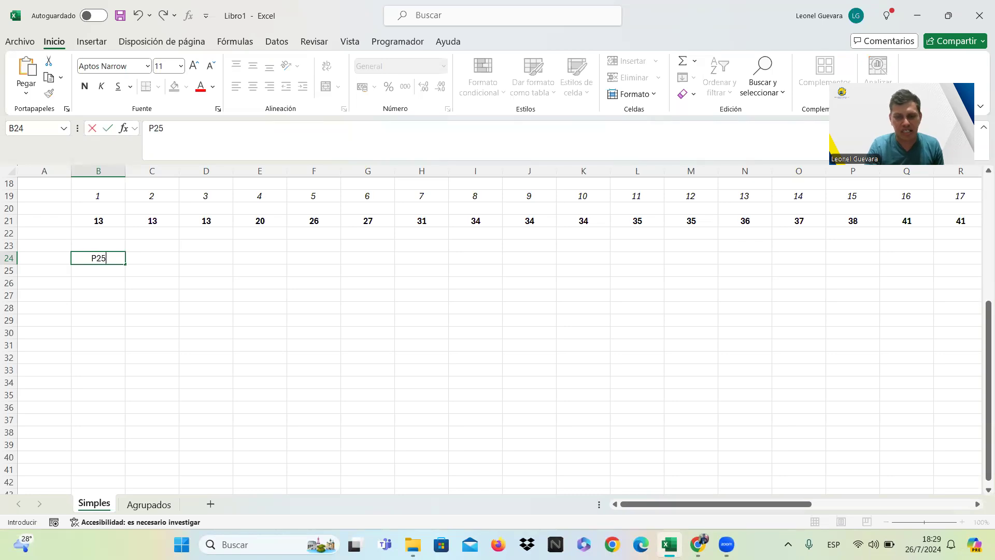
key("Right")
key("Right")
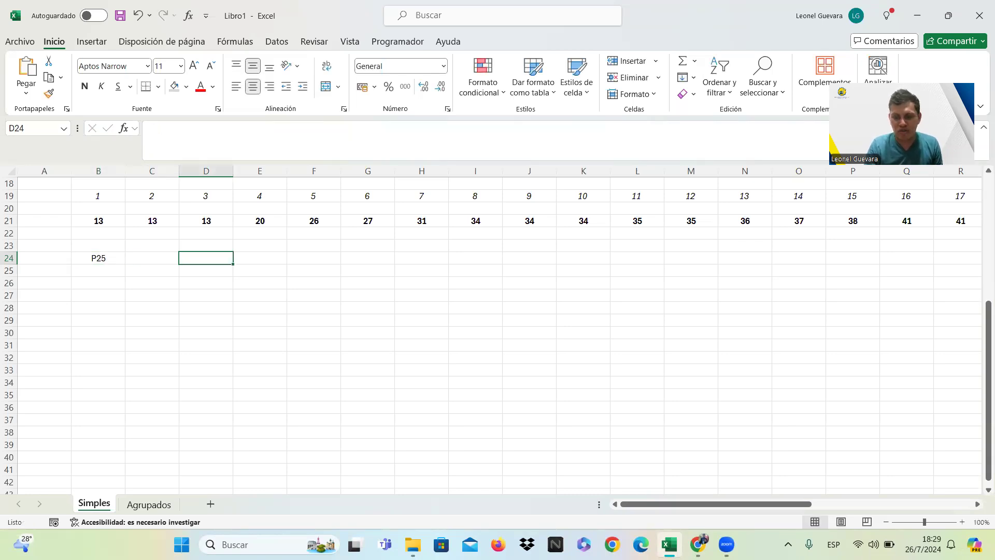
type("P75")
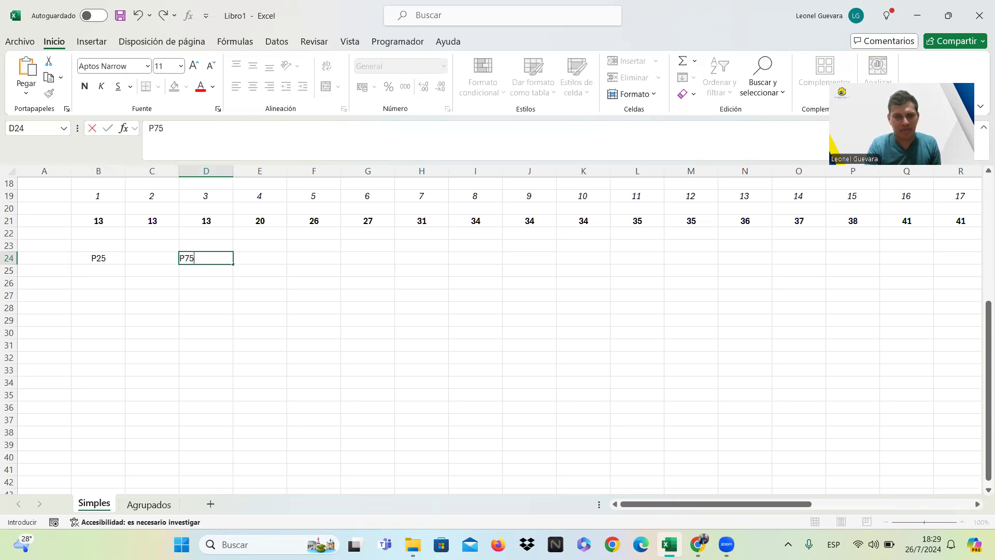
key("Return")
Enter the quartile labels Q1 in cell B23 and Q3 in cell D23, above the percentile labels.
key("Up")
key("Up")
key("Left")
key("Left")
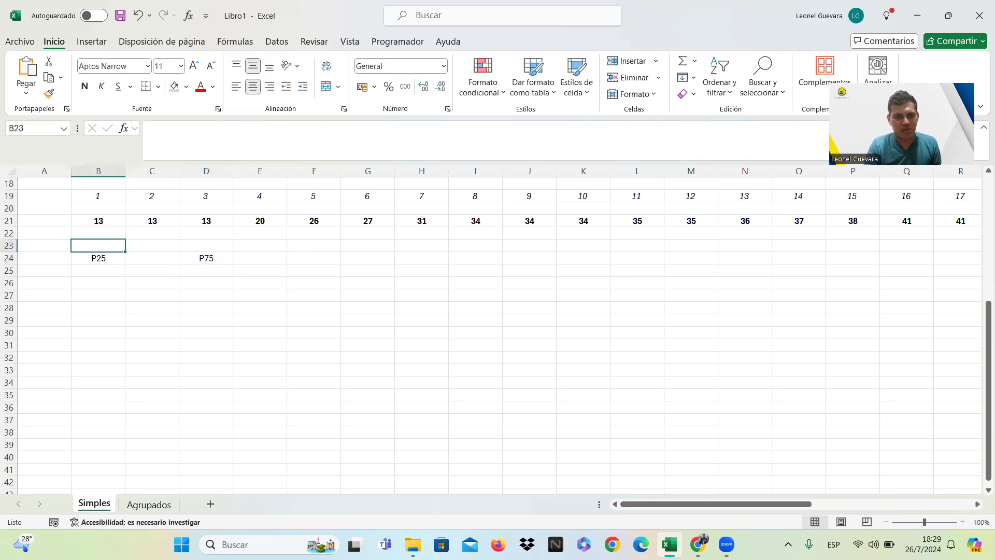
type("Q1")
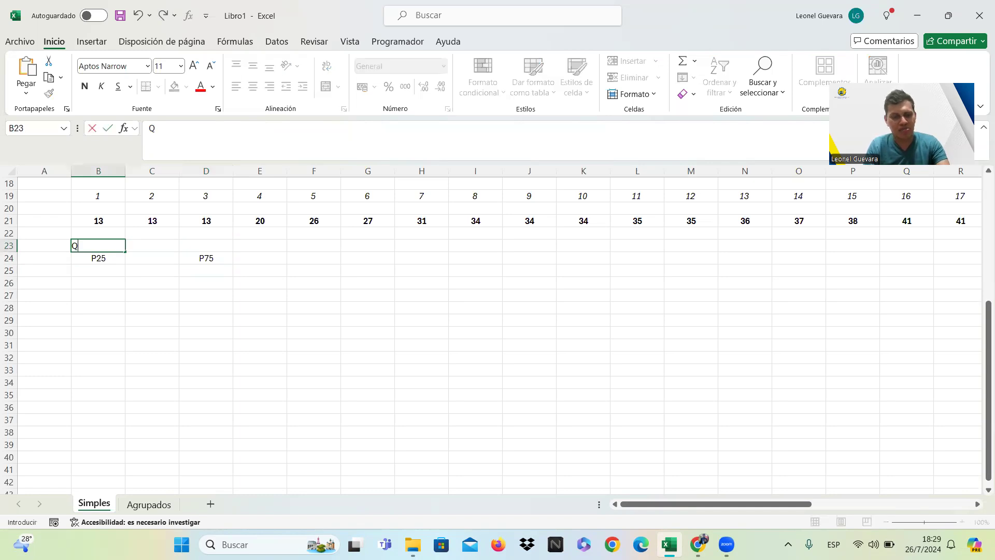
key("Right")
key("Right")
type("13")
key("Right")
key("Left")
type("Q3")
key("Right")
key("Right")
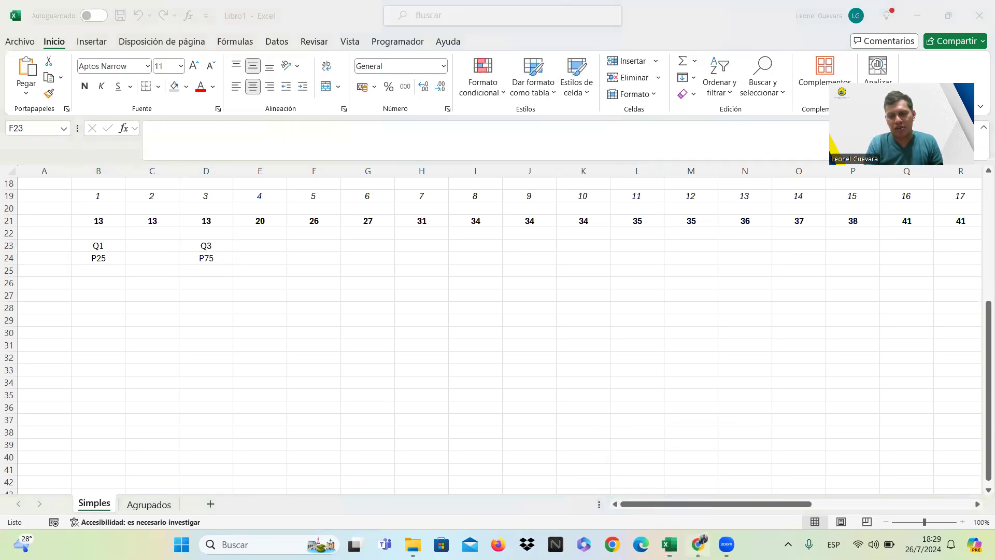
Check exercise 13 in the textbook PDF in Chrome, return to Excel, and enter the decile labels D2 in F23 and D8 in H23.
left_click(698, 544)
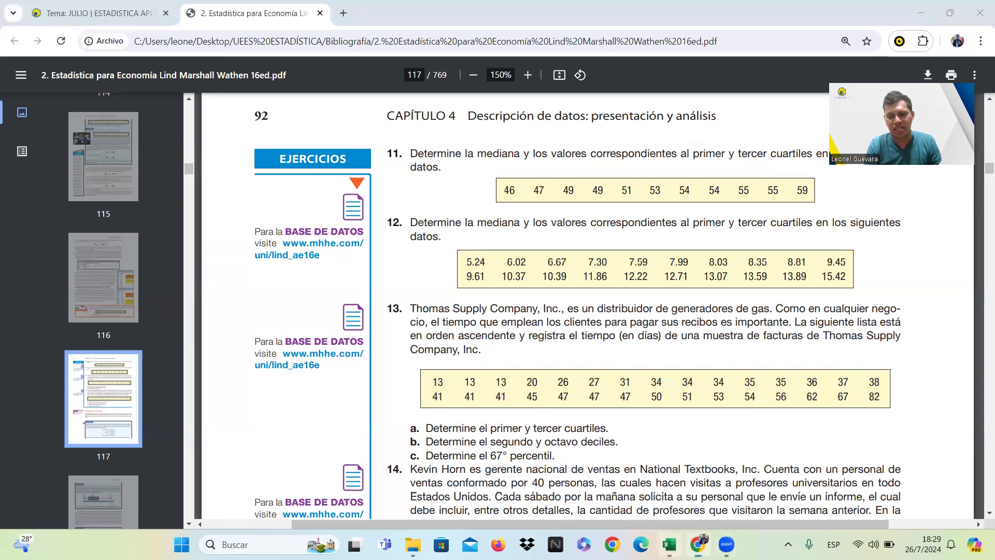
left_click(669, 544)
type("D2")
key("Right")
key("Right")
type("D8")
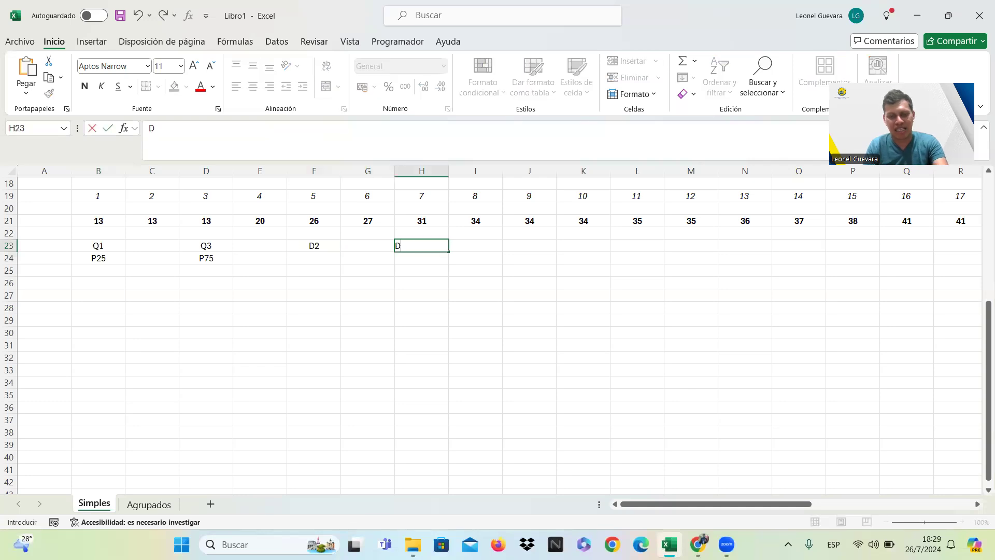
key("Return")
Enter the equivalent percentile labels P20 in cell F24 and P80 in cell H24, below the decile labels.
key("Left")
key("Left")
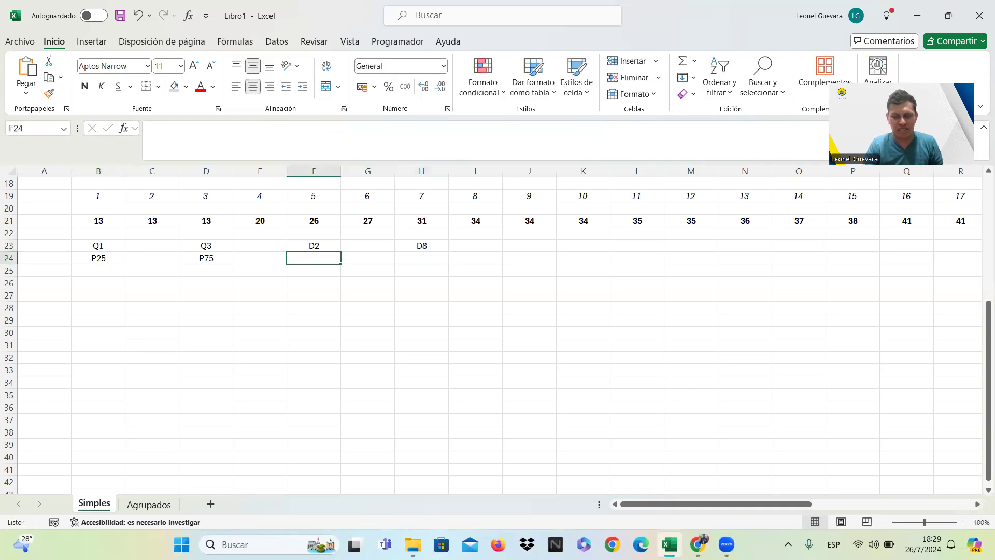
type("P20")
key("Right")
key("Right")
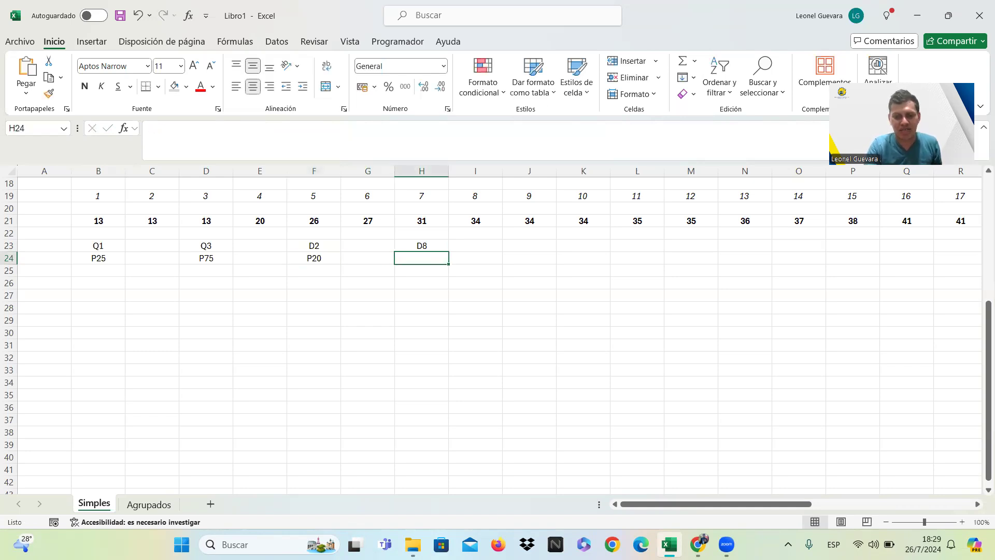
type("P80")
key("Right")
key("Right")
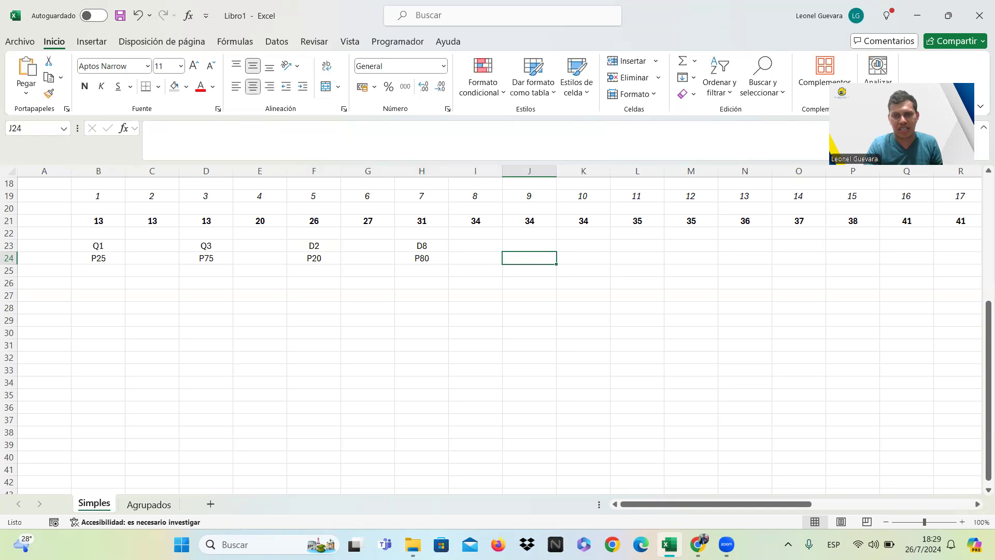
Check part c of exercise 13 in the textbook PDF, return to Excel, and enter the label P67 in cell J24.
key("Up")
left_click(668, 544)
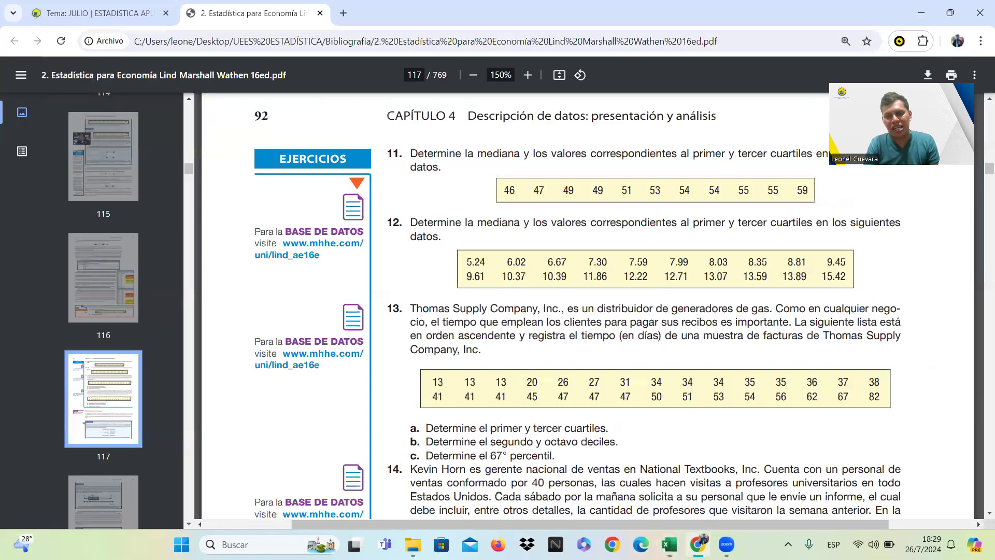
left_click(669, 544)
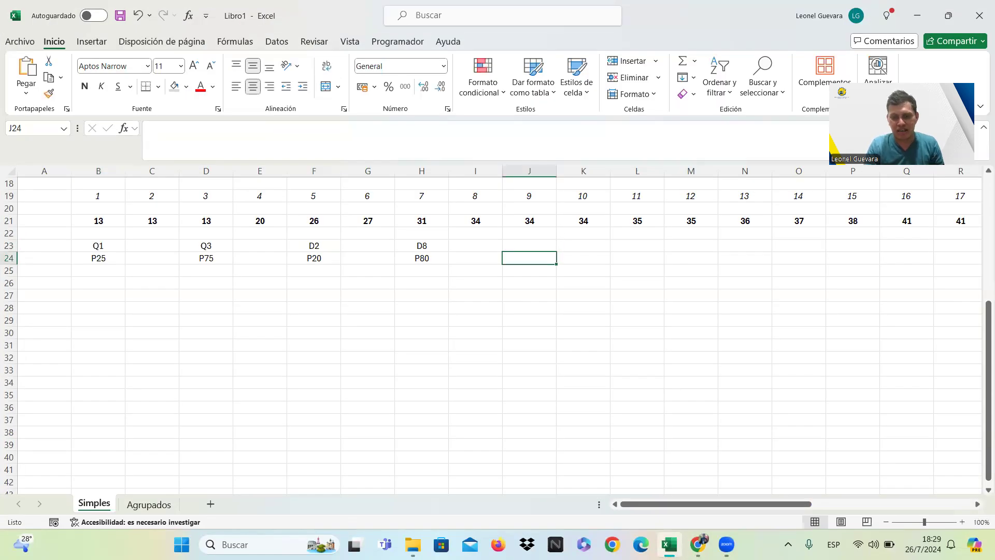
type("P6")
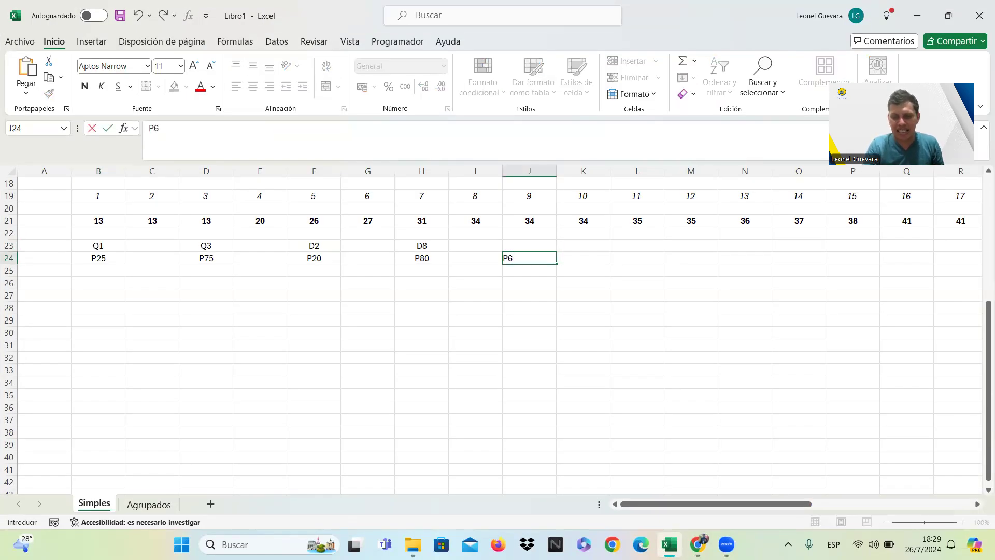
type("7")
key("Return")
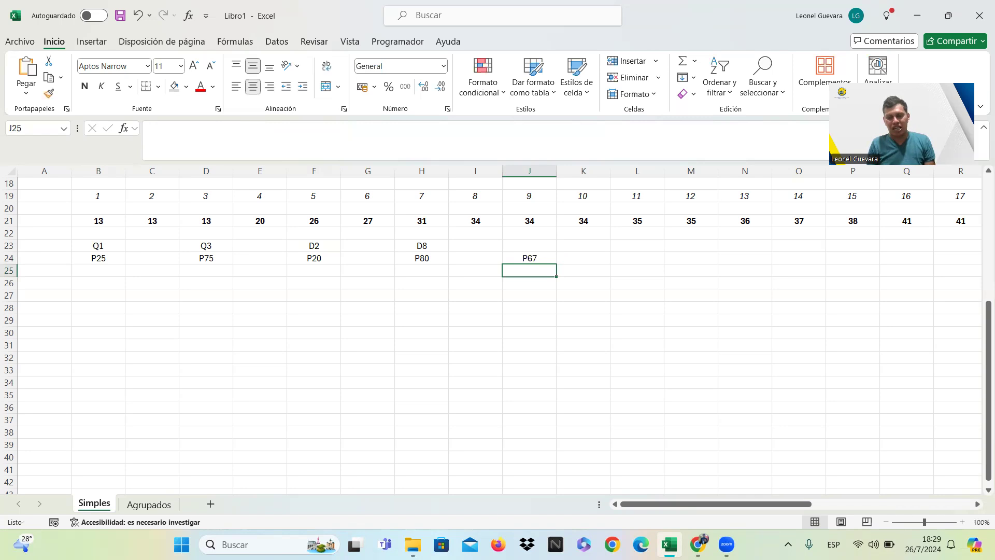
Calculate the position of P25 in cell B27 with the formula =25*(30+1)/100.
key("Down")
key("Left")
key("Left")
key("Left")
key("Left")
key("Left")
key("Left")
key("Left")
key("Left")
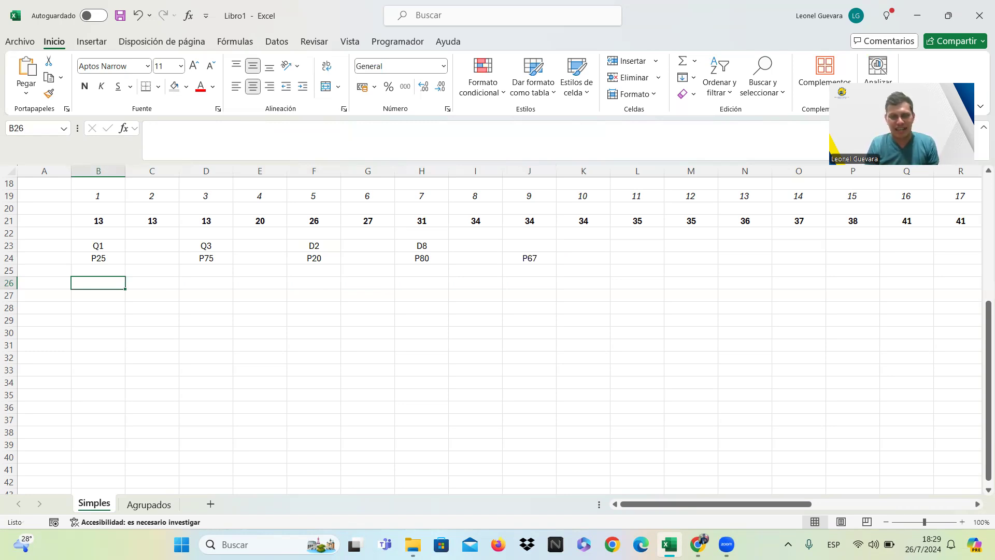
key("Down")
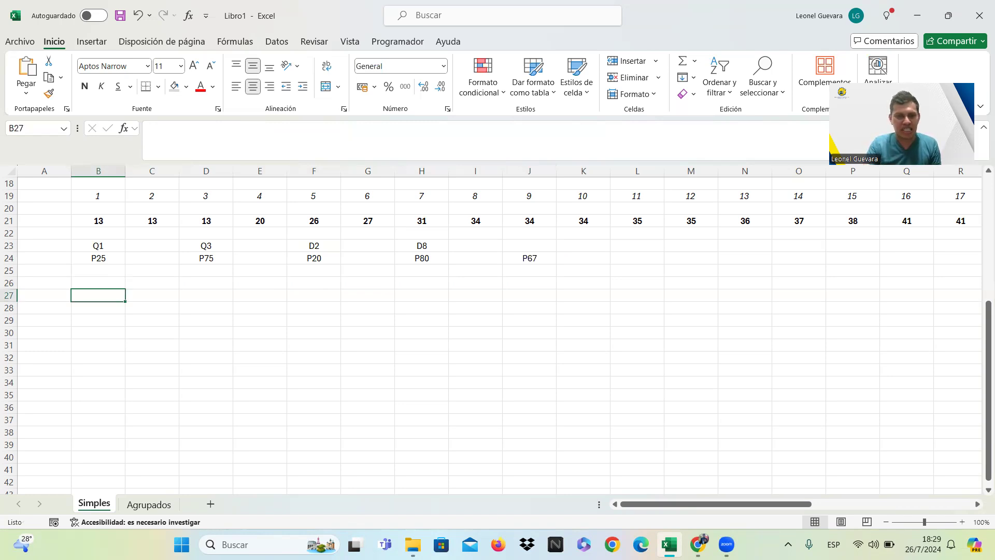
type("=")
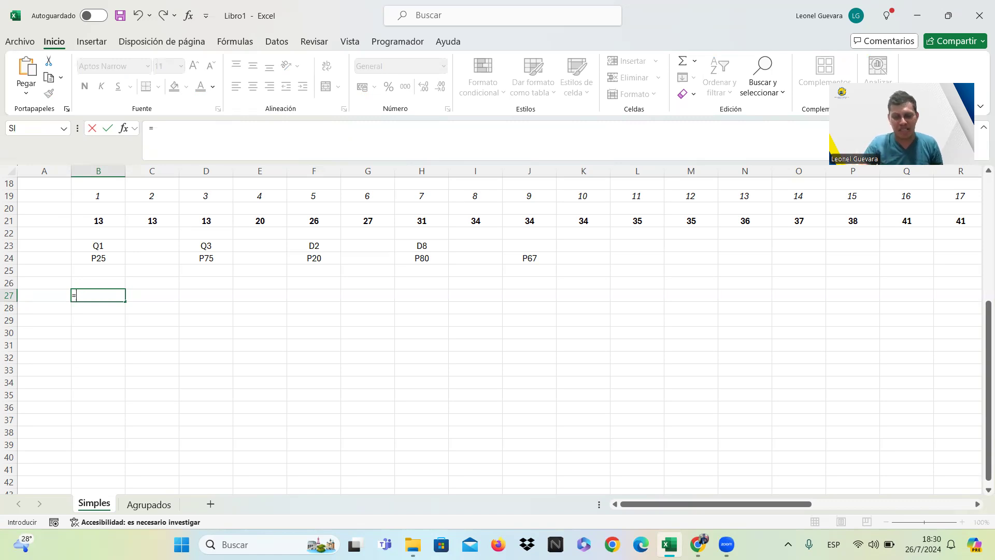
type("25*(")
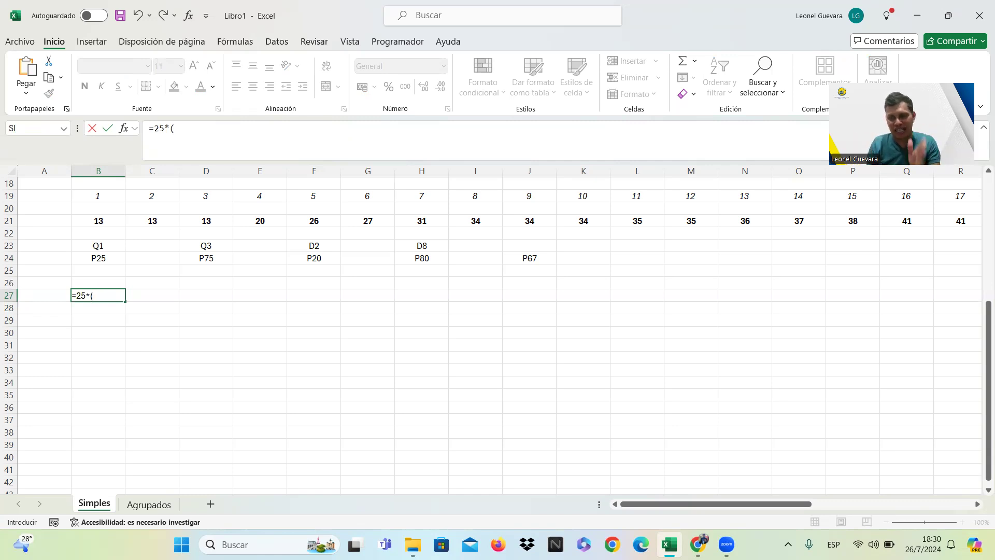
type("30+")
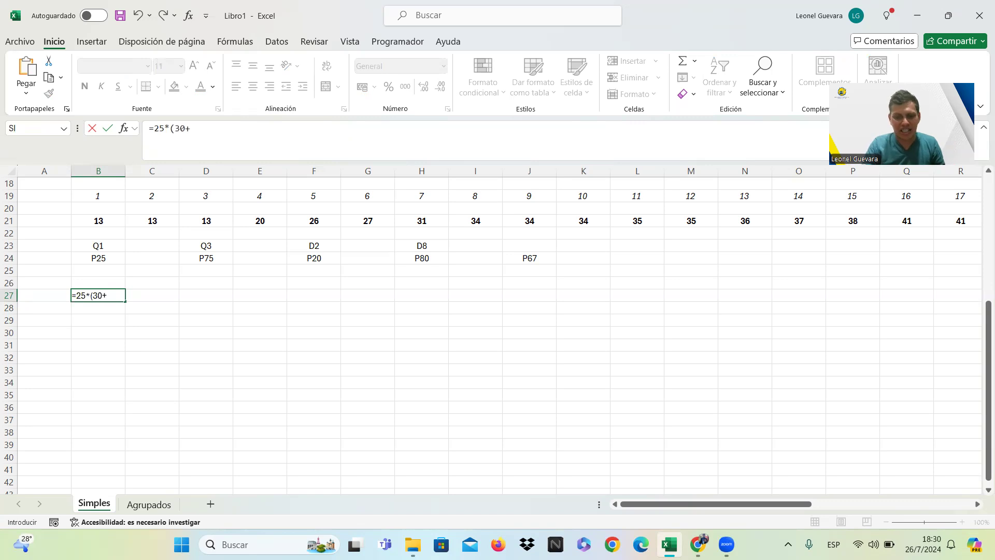
type("1)")
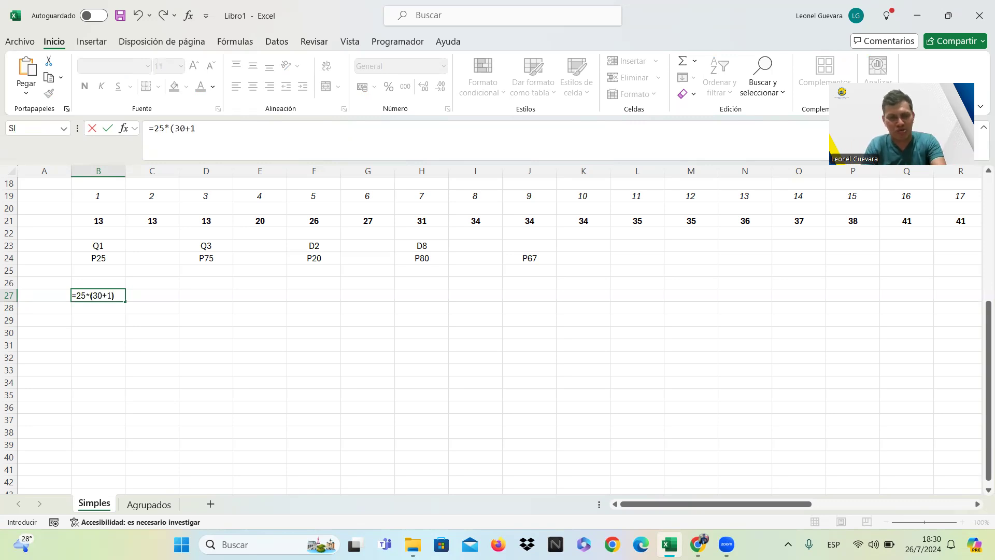
type("/")
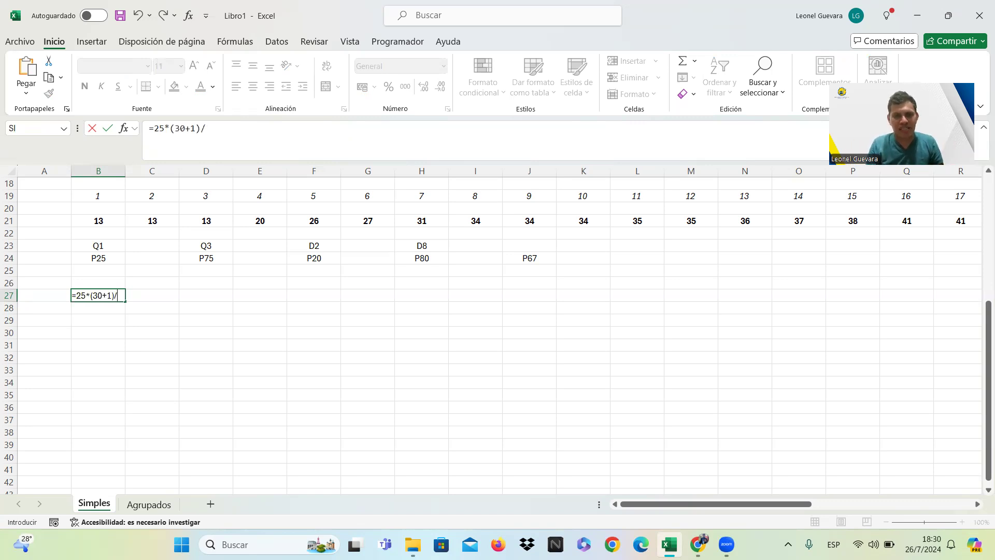
type("100")
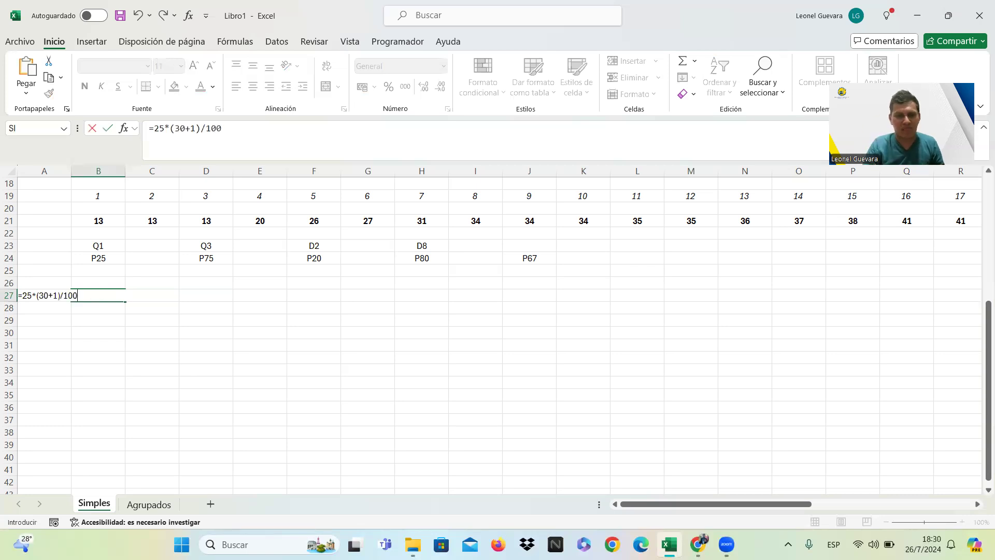
key("Return")
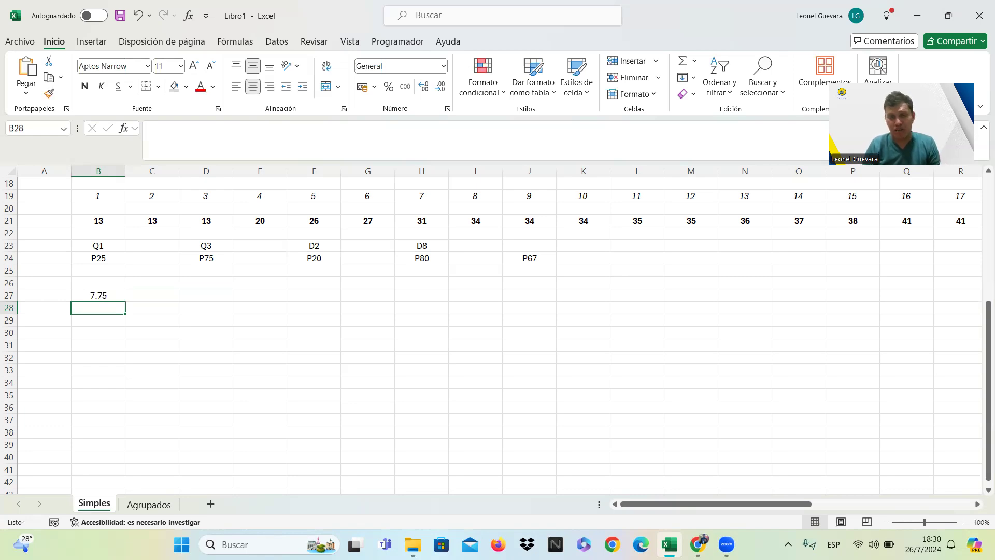
Shade the position numbers 7 and 8 in cells H19 and I19 light grey.
left_click(98, 296)
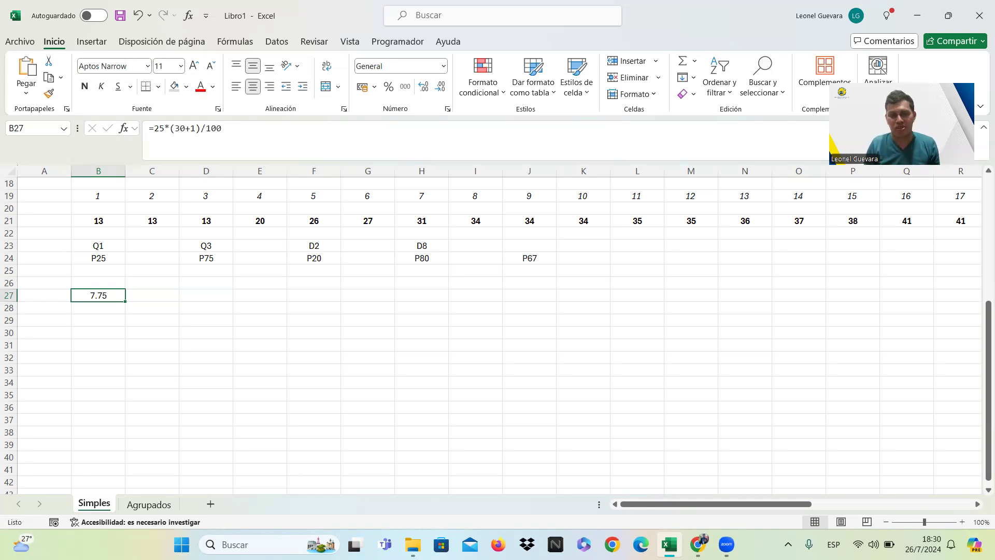
key("Up")
key("Up")
key("Up")
key("Up")
key("Up")
key("Up")
key("Up")
key("Up")
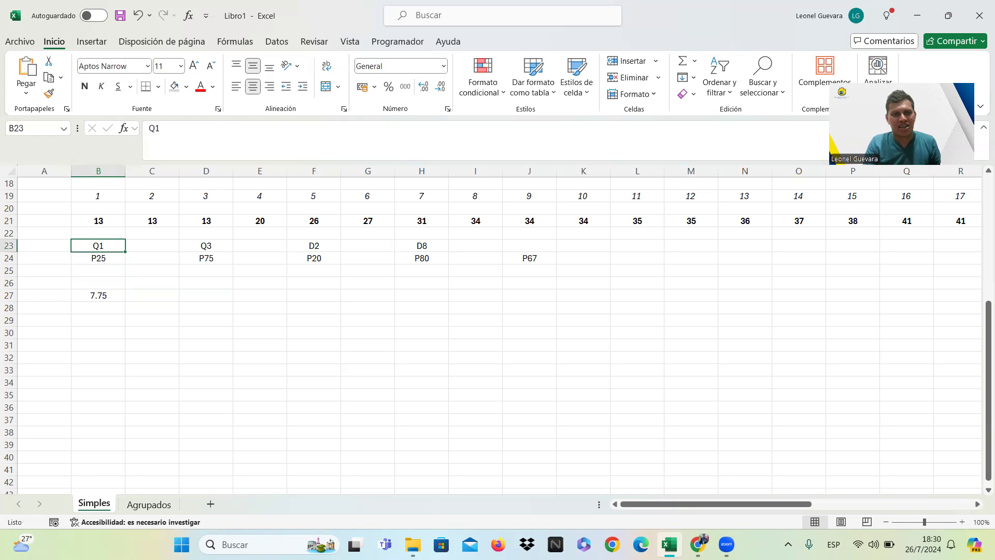
key("Right")
key("Right")
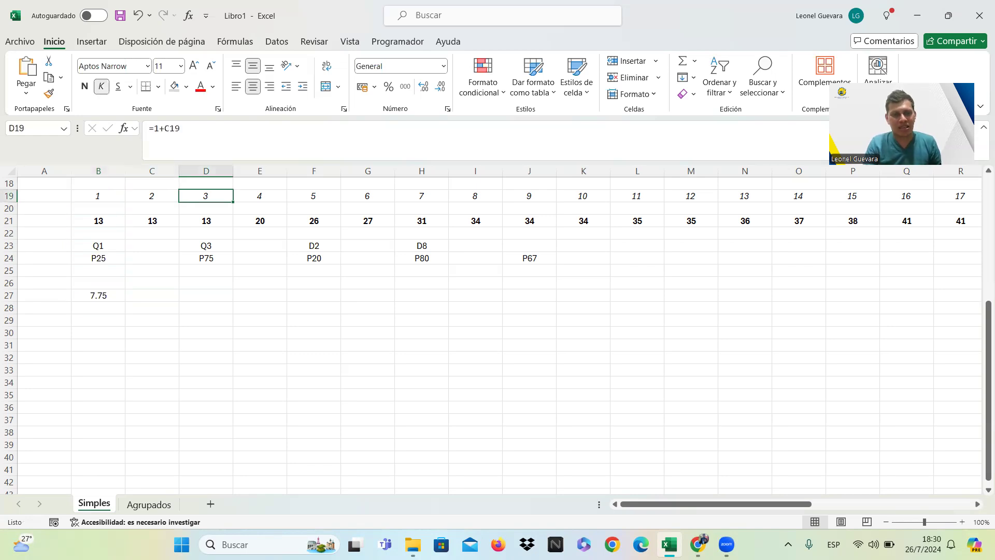
key("Right")
key("Right")
key("Right")
key("Right")
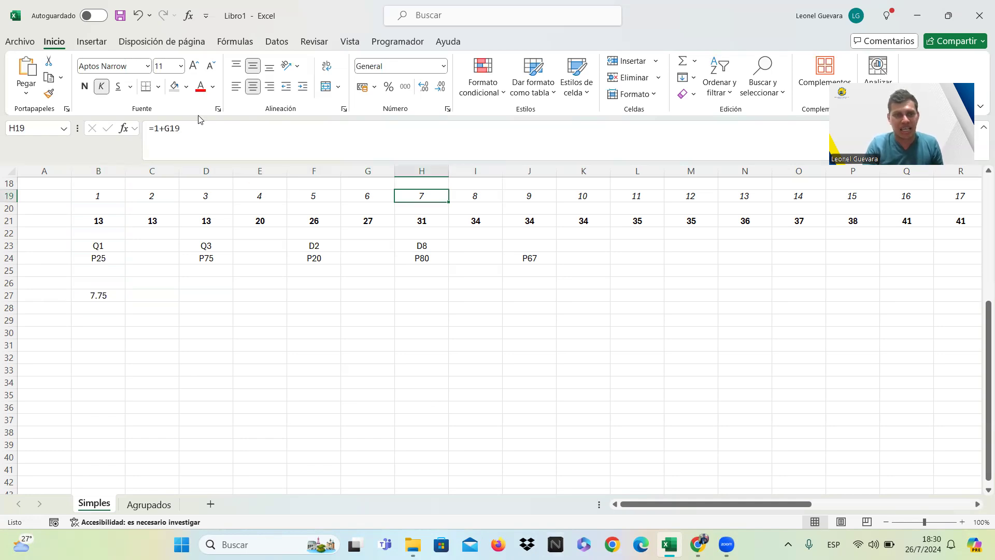
left_click(175, 87)
key("Right")
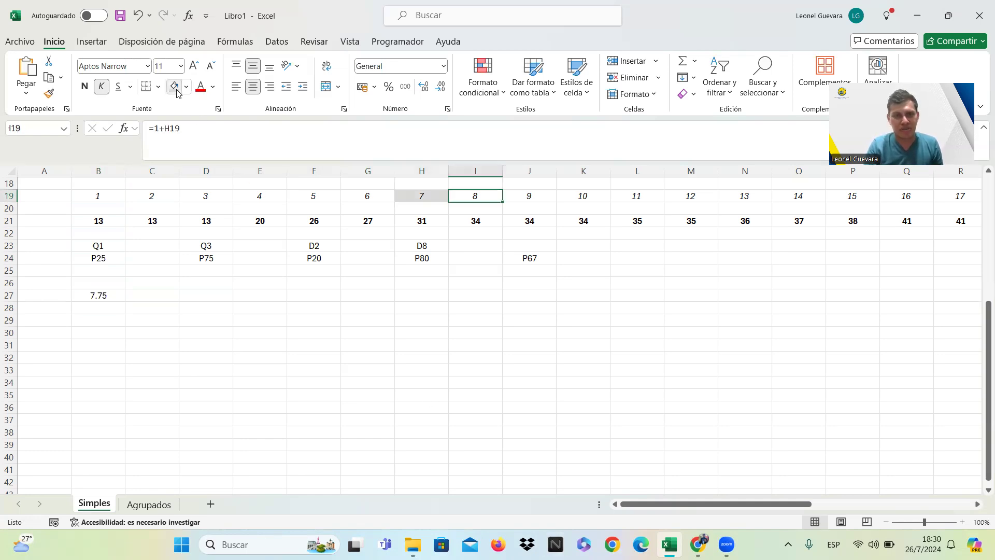
left_click(175, 88)
left_click(499, 421)
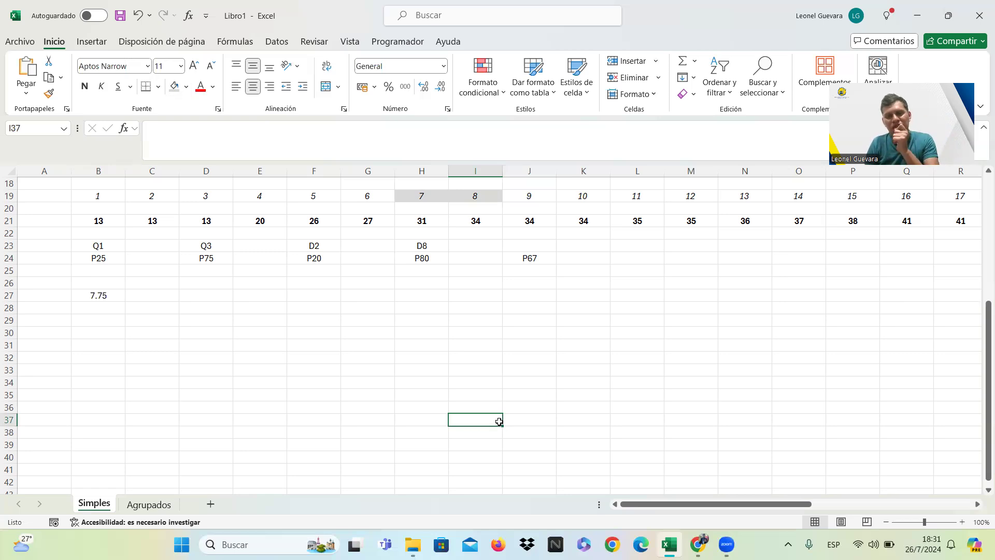
Calculate the interpolated value of the first quartile in cell B30 with the formula =H21+3*0.75.
left_click(108, 331)
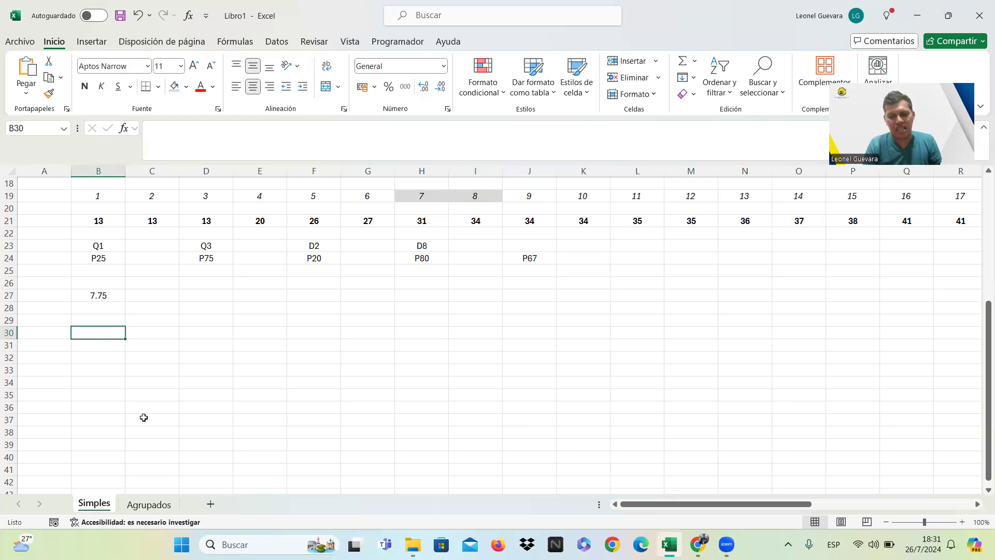
type("=")
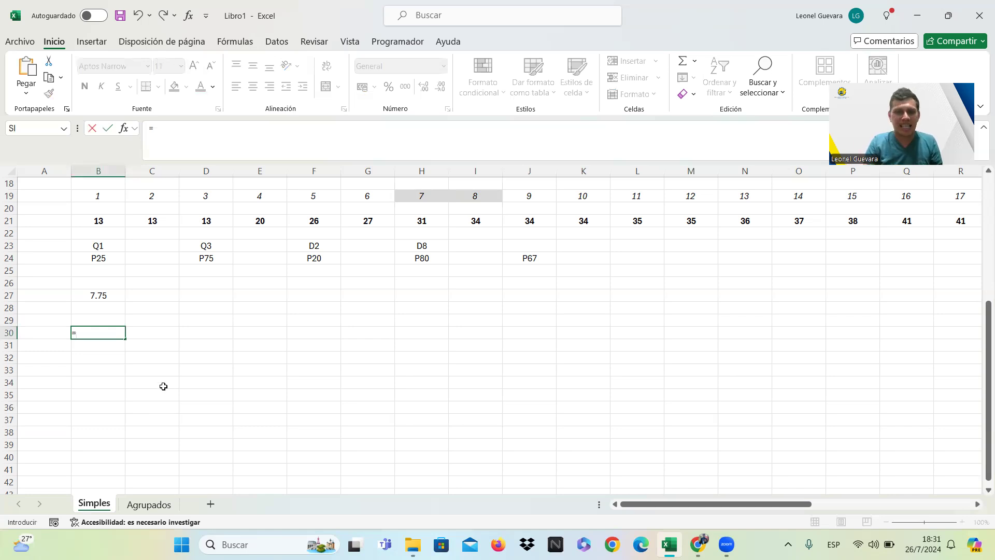
left_click(431, 225)
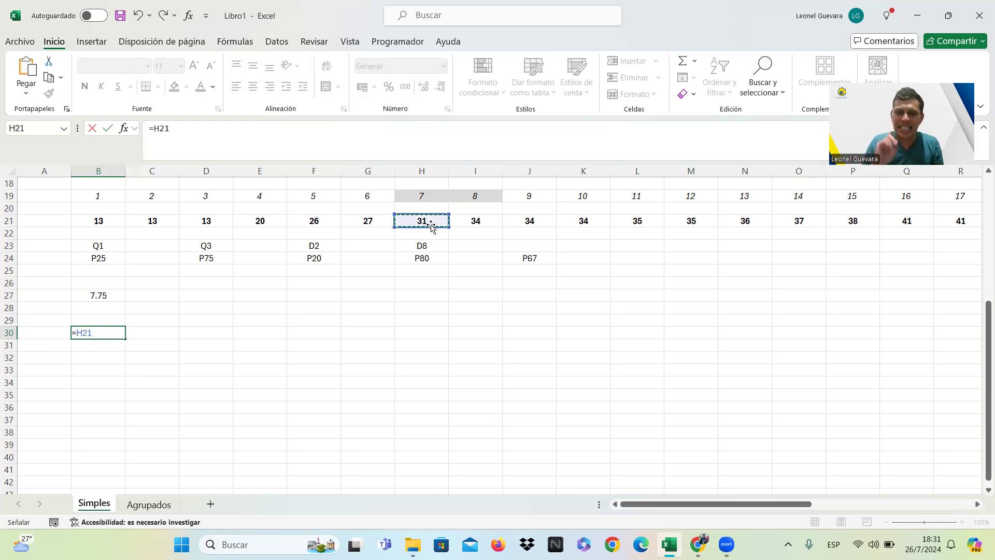
type("+")
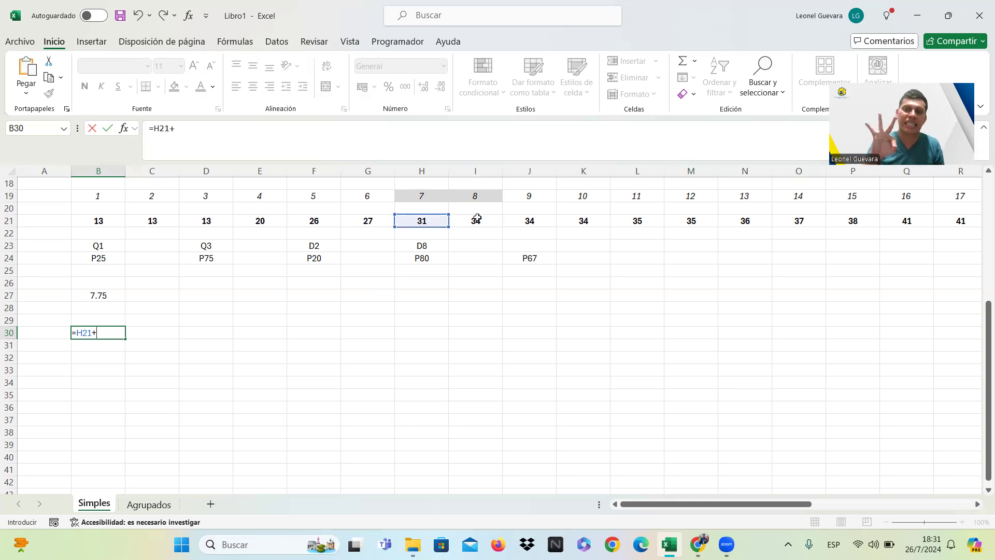
type("3")
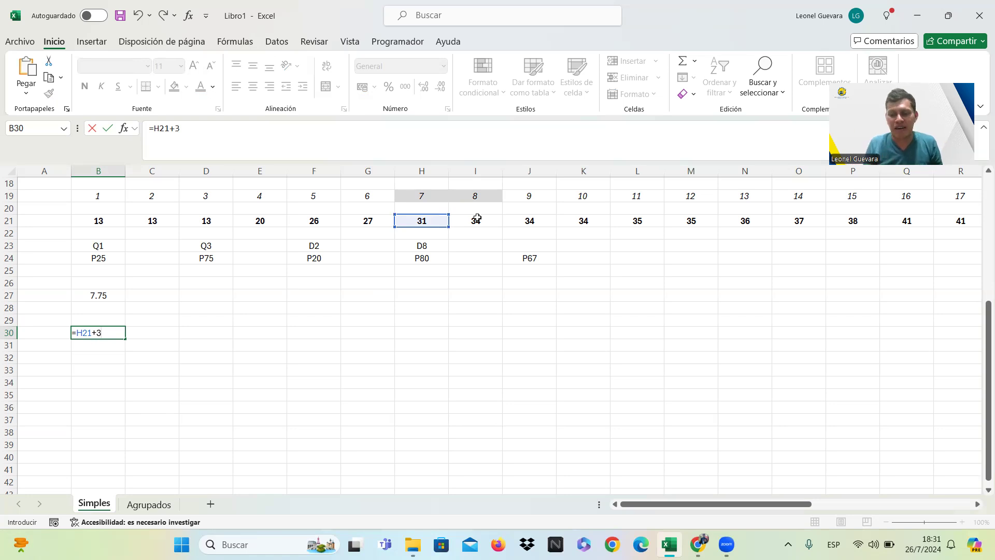
type("*")
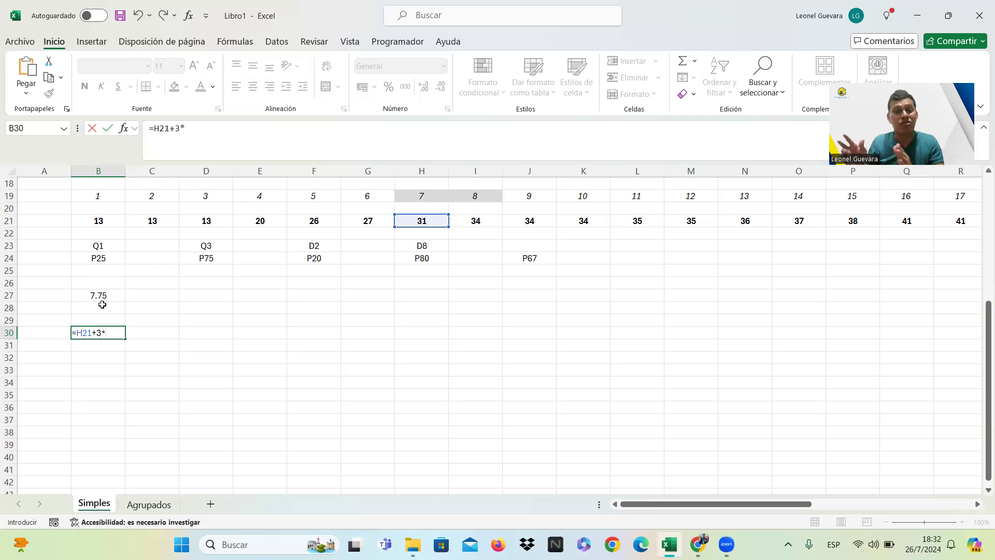
type("0.")
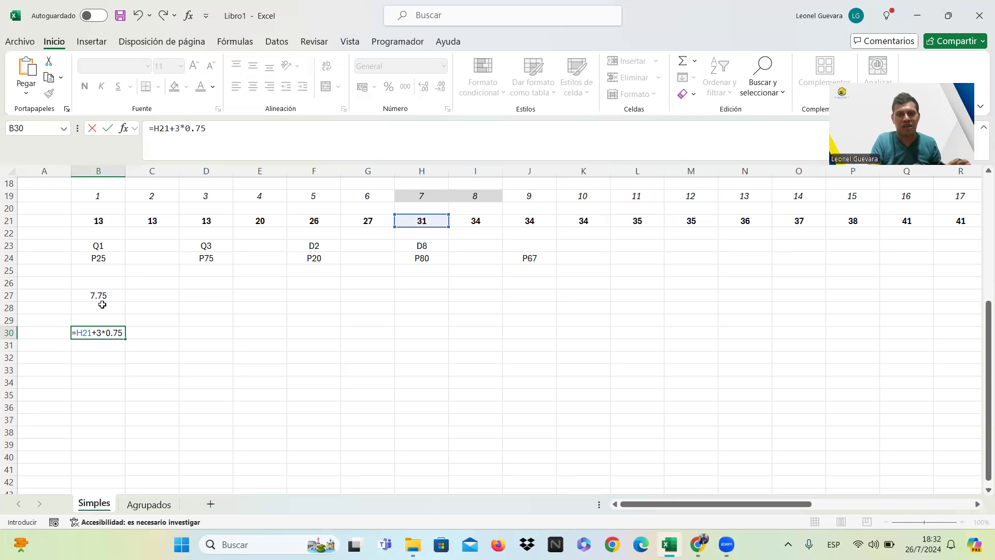
type("75")
key("Return")
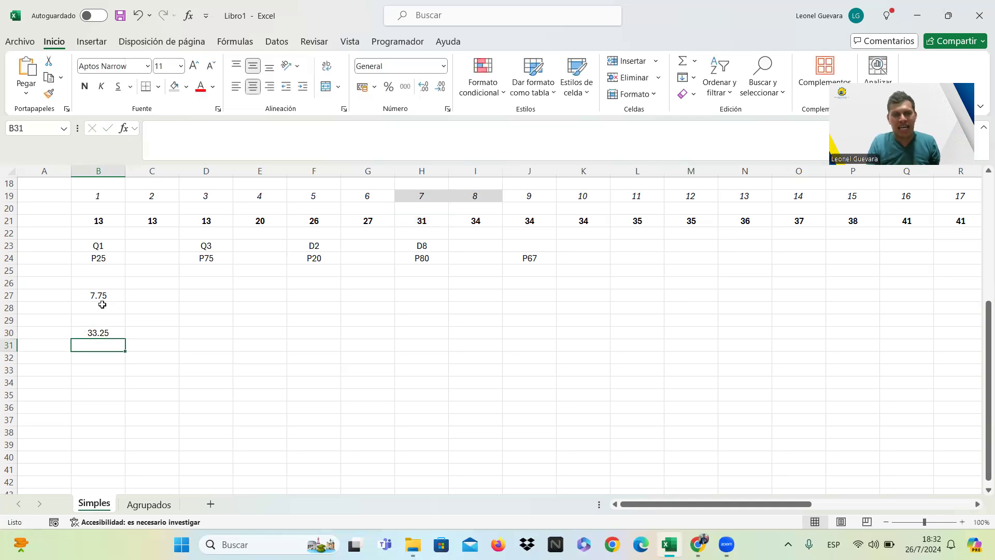
Fill the first quartile result in cell B30 with light blue.
left_click(114, 334)
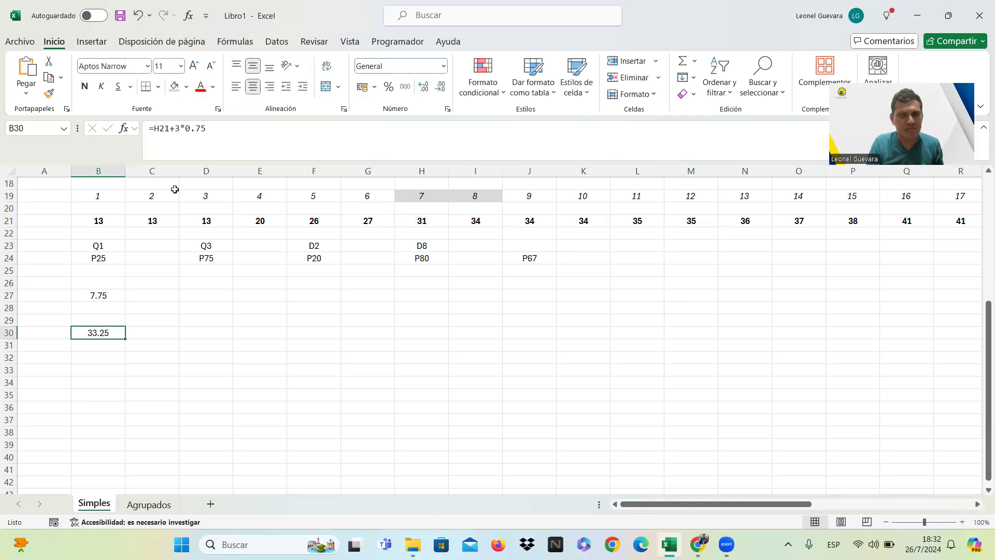
left_click(186, 87)
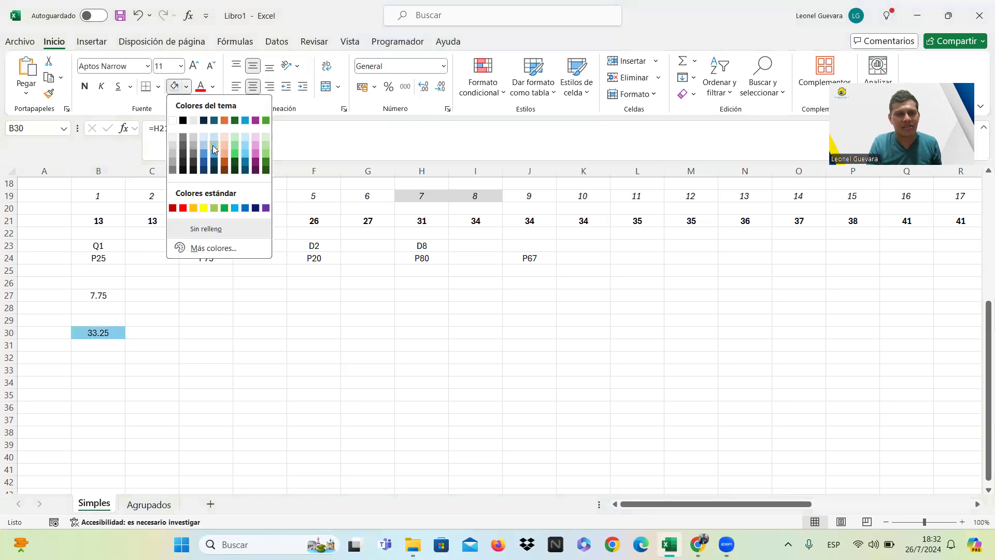
left_click(214, 149)
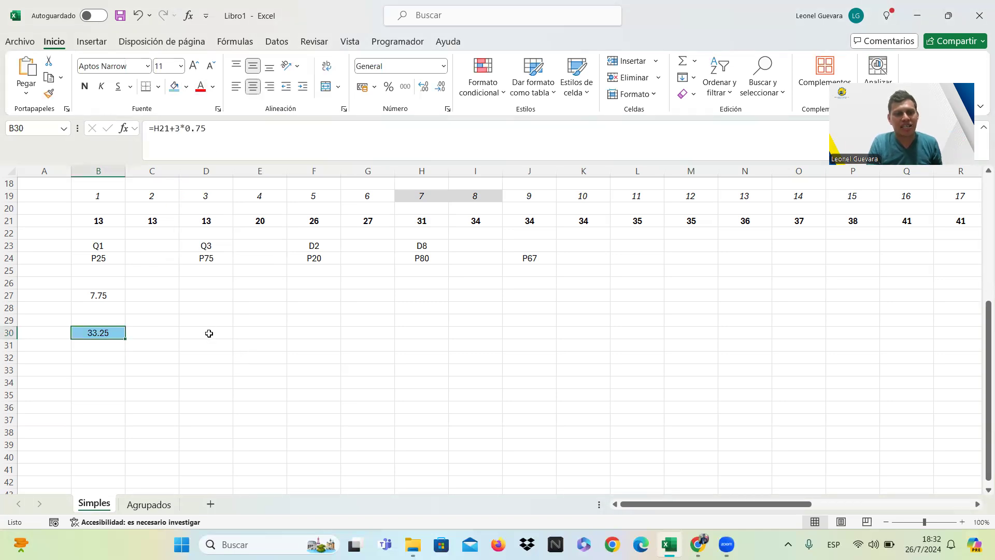
Copy the P25 position formula from B27 into cell D27 and change it to =75*(30+1)/100 for P75.
left_click(209, 333)
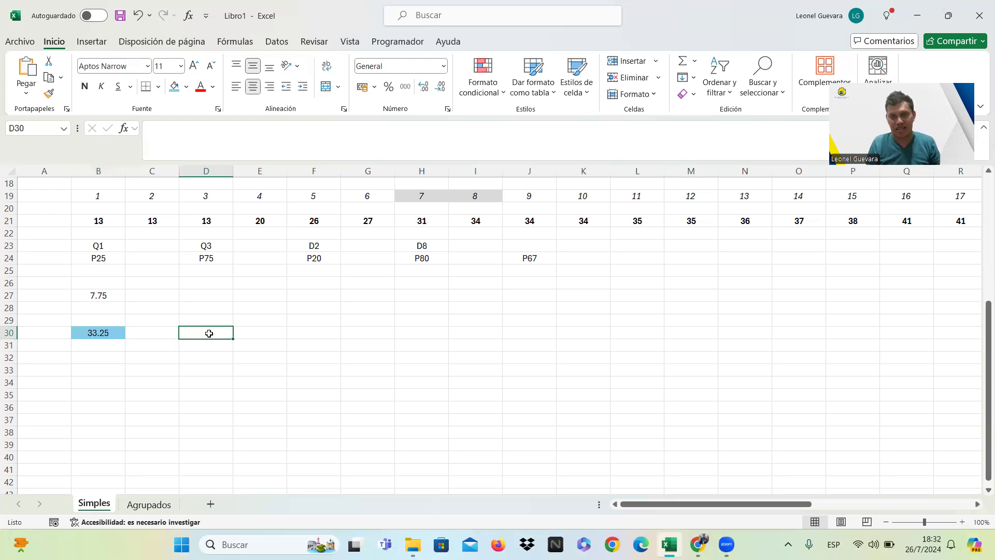
left_click(116, 294)
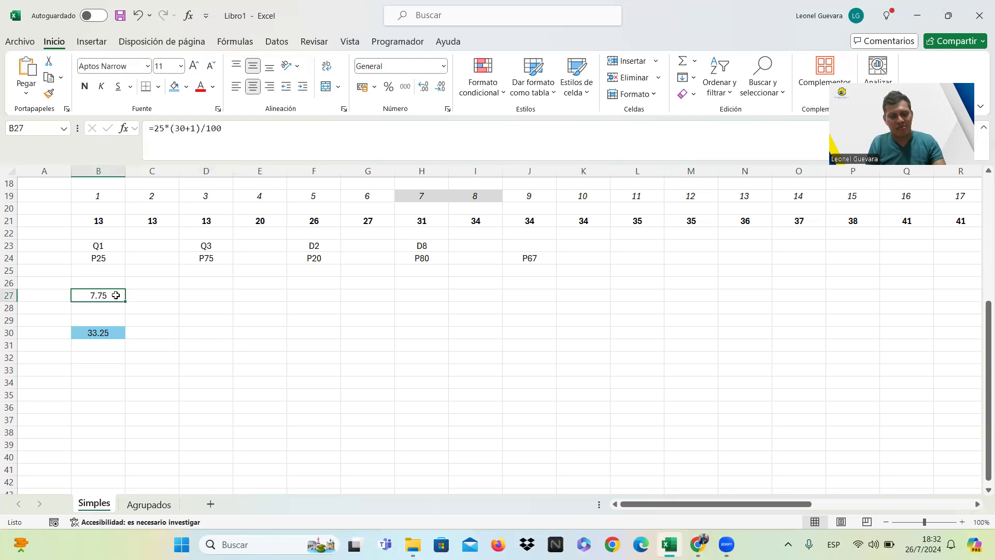
key("ctrl+c")
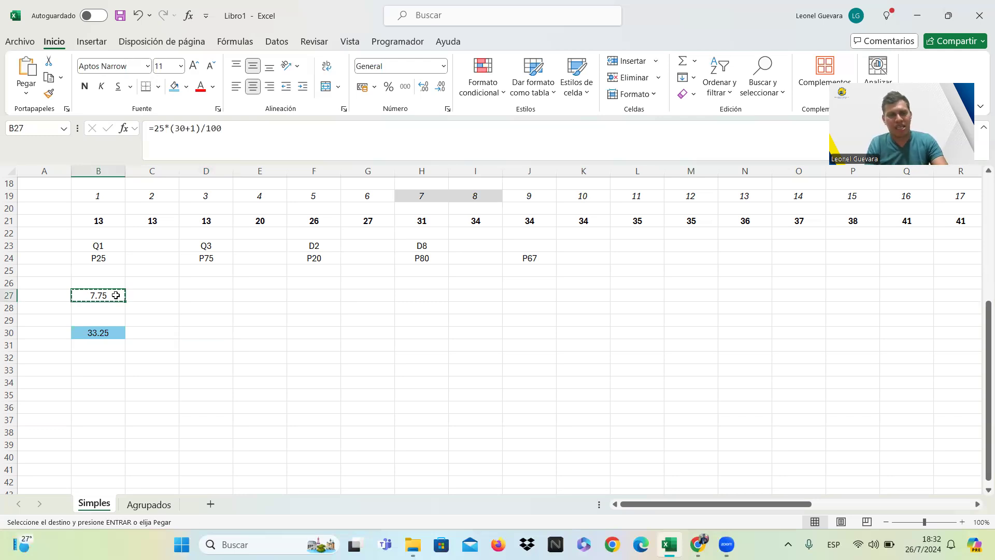
left_click(202, 291)
key("ctrl+v")
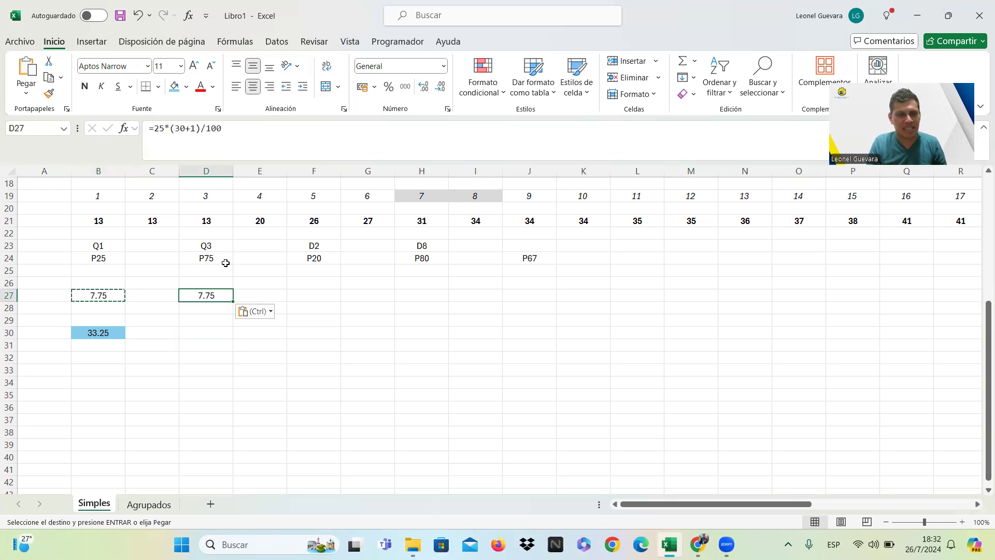
left_click(158, 128)
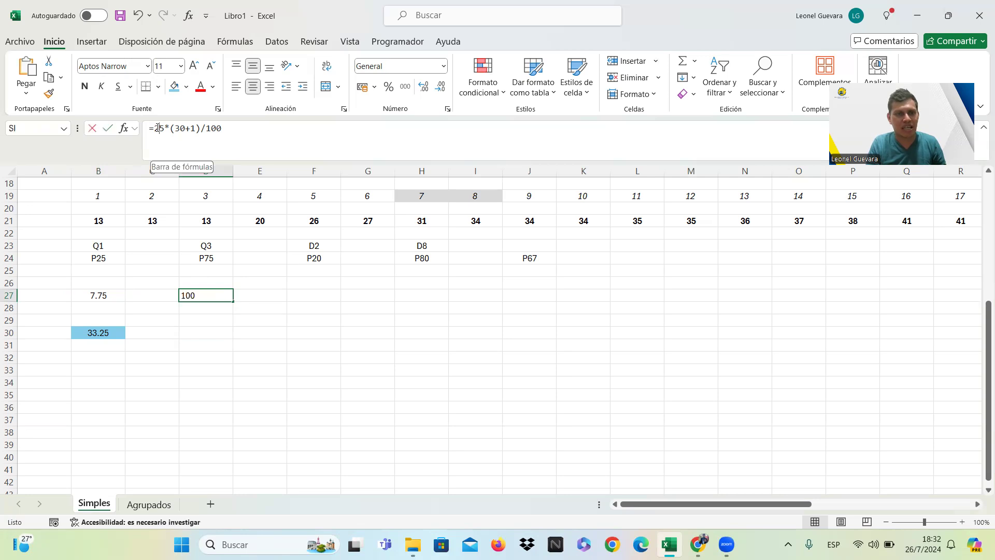
key("BackSpace")
type("7")
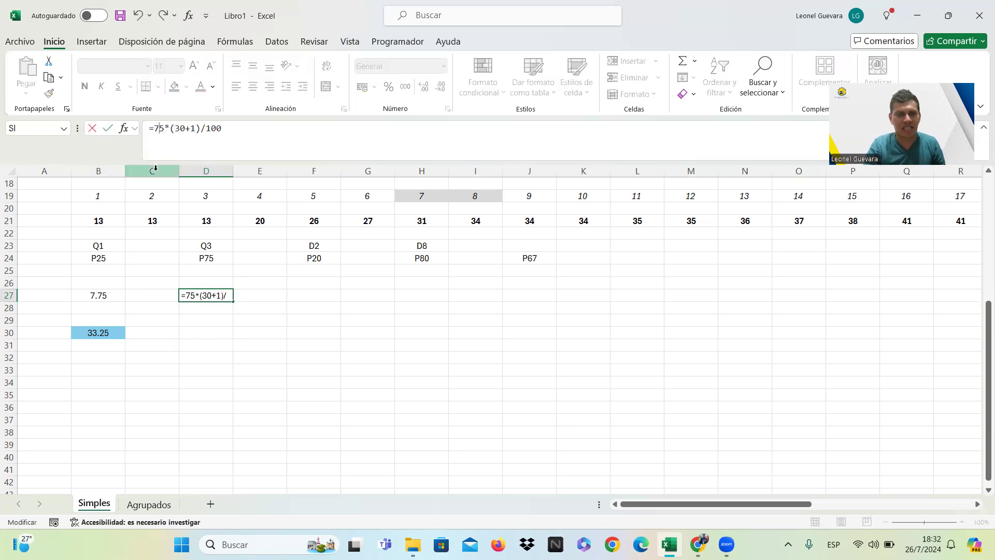
key("Return")
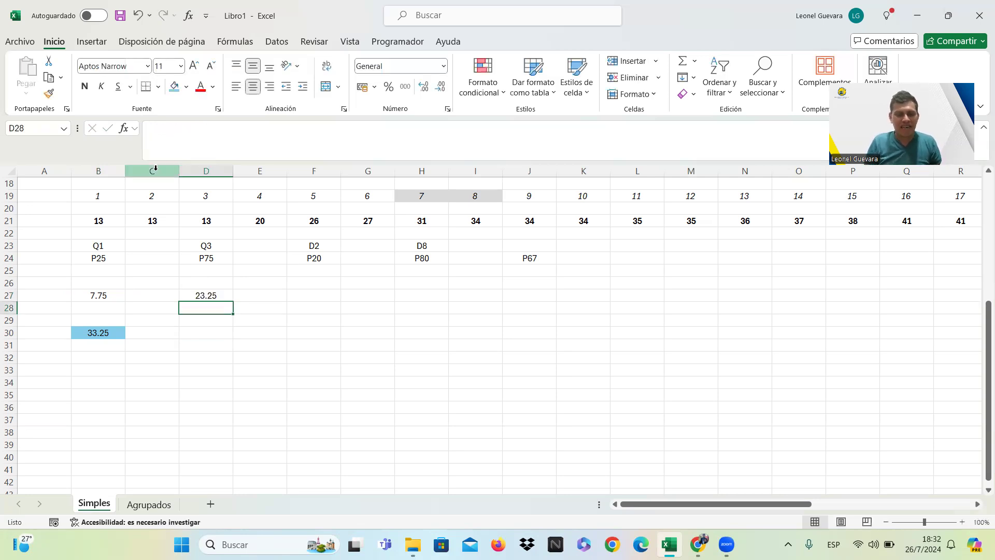
Shade the position numbers 23 and 24 in cells X19 and Y19 light grey (Background 2, Darker 10%).
key("Up")
key("Up")
key("Up")
key("Up")
key("Up")
key("Up")
key("Up")
key("Up")
key("Up")
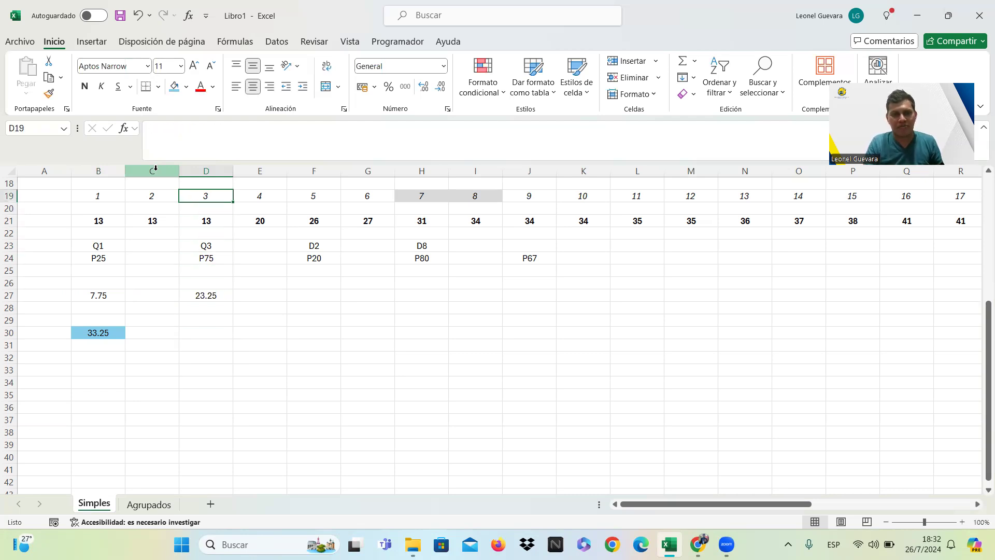
key("Right")
key("Right")
key("Right")
key("Right")
key("Right")
key("Right")
key("Right")
key("Right")
key("Right")
key("Right")
key("Right")
key("Right")
key("Right")
key("Right")
key("Right")
key("Right")
key("Right")
key("Right")
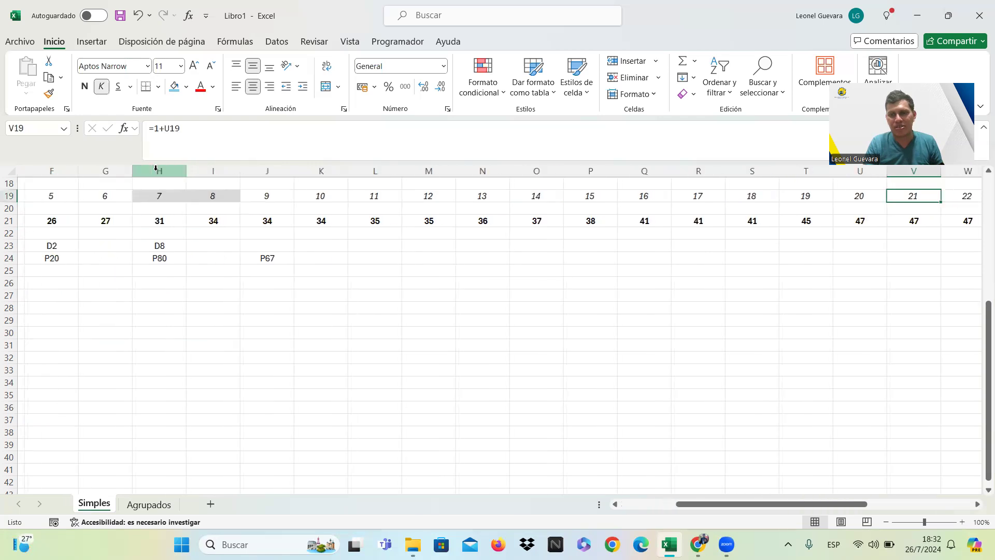
key("Right")
key("Right")
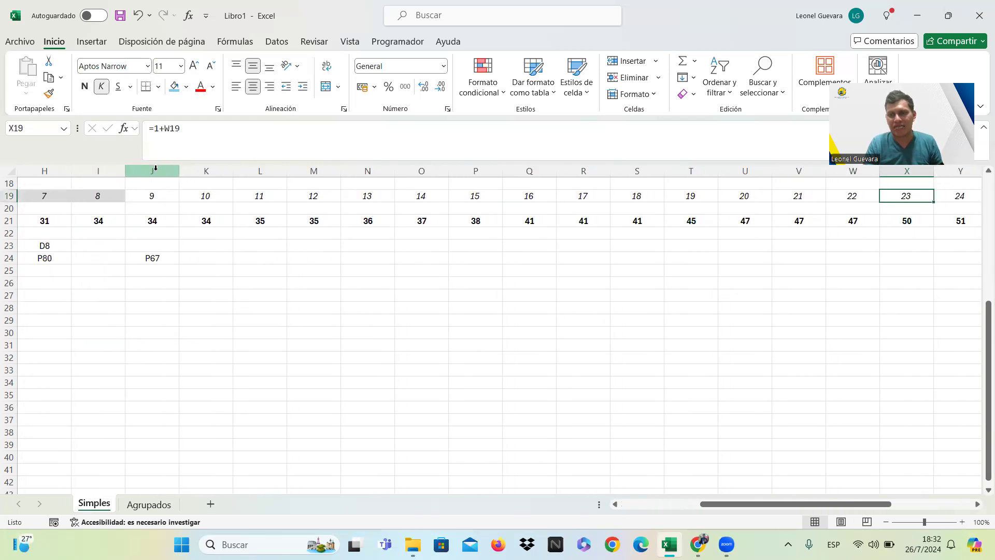
key("Right")
key("Right")
key("Right")
key("Right")
key("Left")
key("Left")
key("Left")
key("Left")
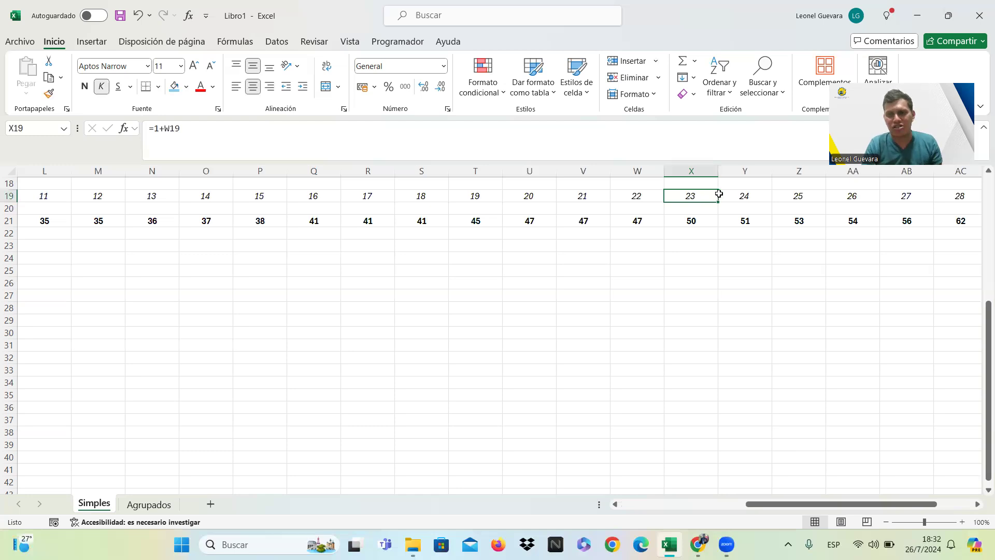
left_click(719, 193, "shift")
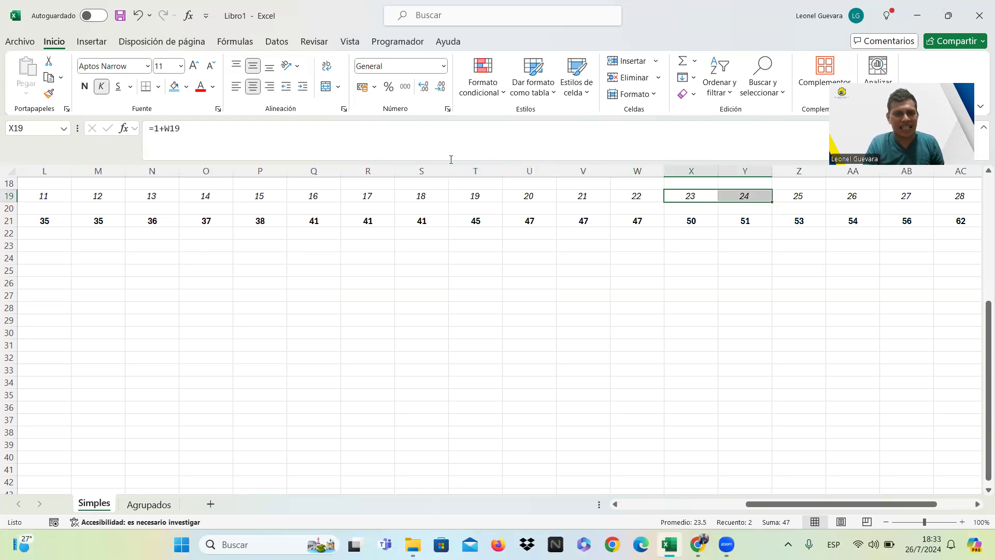
left_click(188, 87)
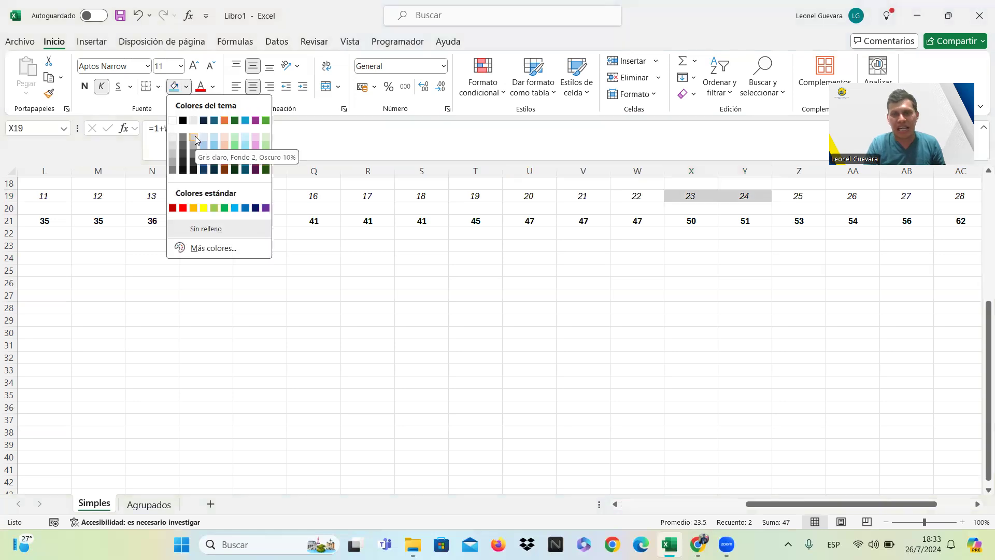
left_click(195, 135)
left_click(375, 273)
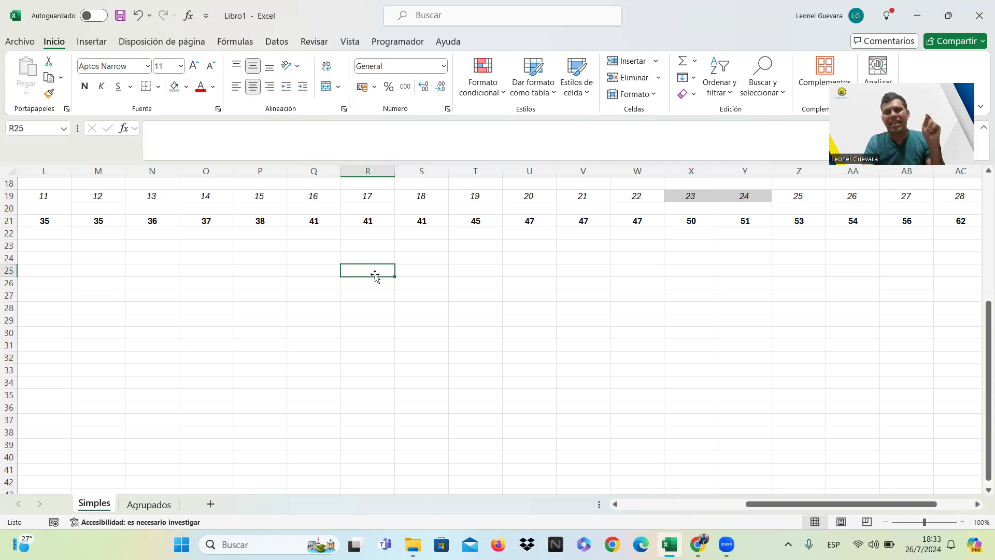
Calculate the interpolated value of the third quartile in cell D30 with the formula =50+1*0.25.
key("Left")
key("Left")
key("Left")
key("Left")
key("Left")
key("Left")
key("Left")
key("Left")
key("Left")
key("Left")
key("Left")
key("Left")
key("Left")
key("Left")
key("Left")
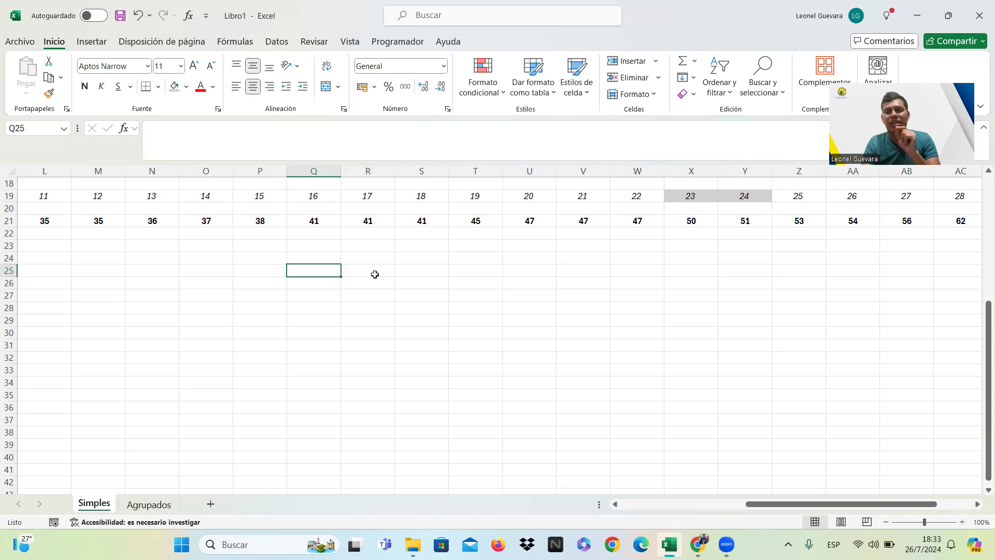
key("Right")
key("Right")
key("Down")
key("Down")
key("Down")
key("Left")
key("Down")
key("Down")
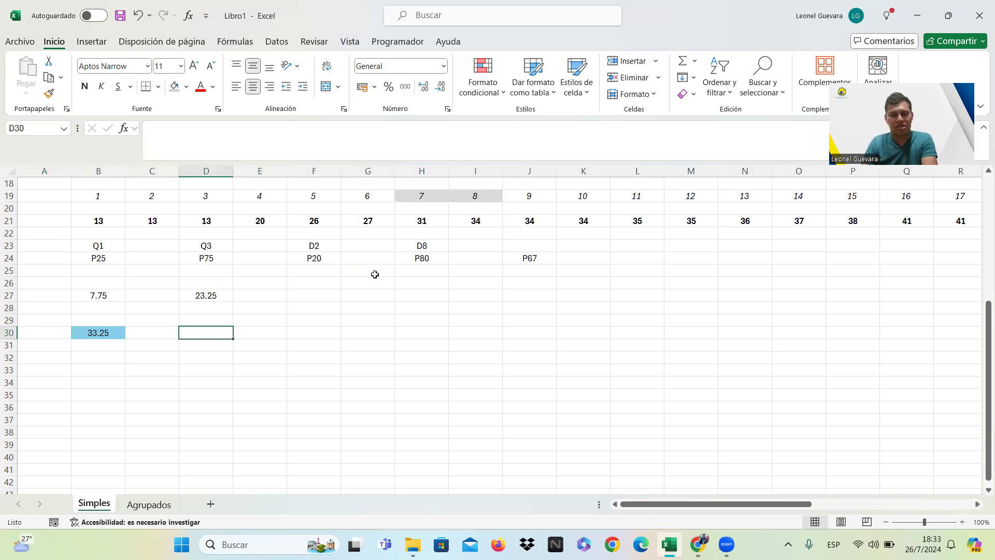
type("=50")
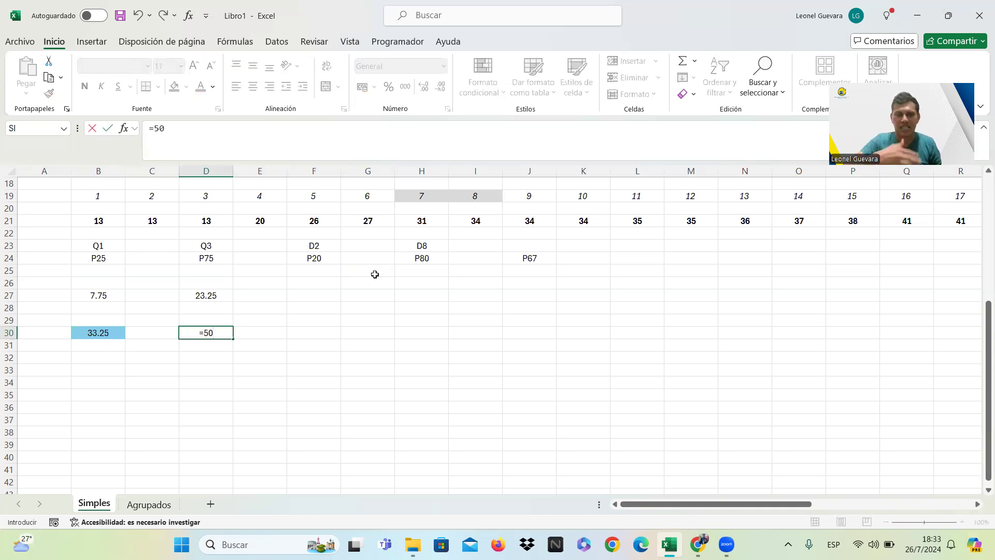
type("+")
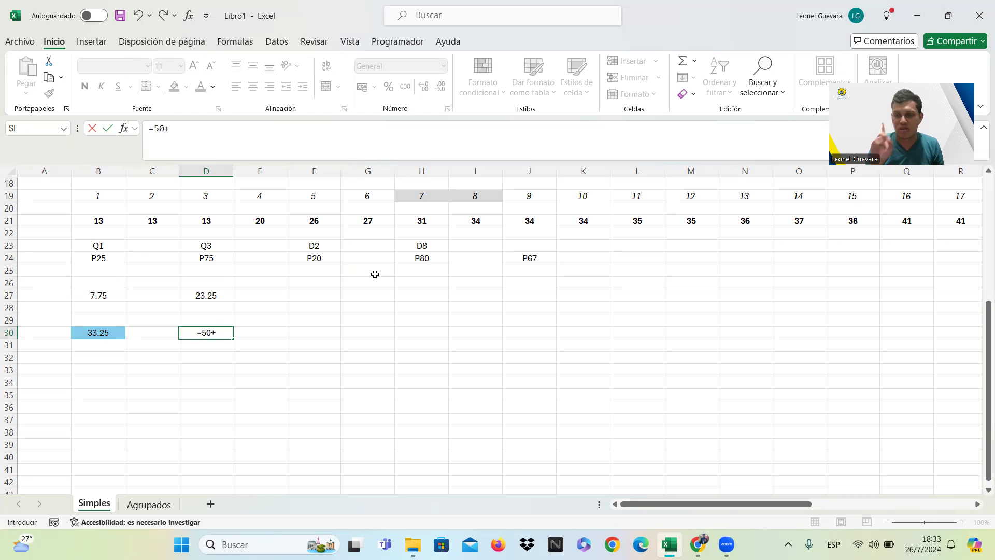
type("1")
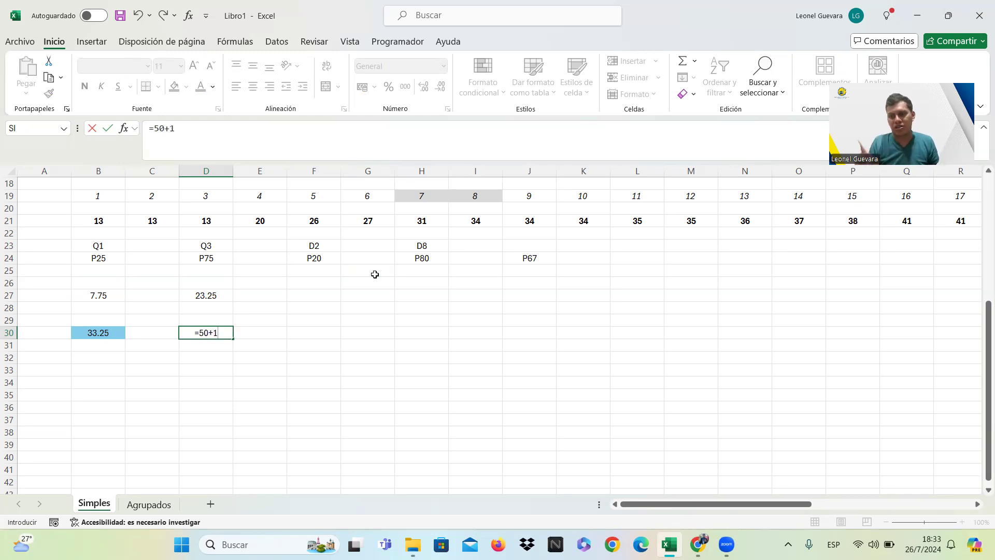
type("*")
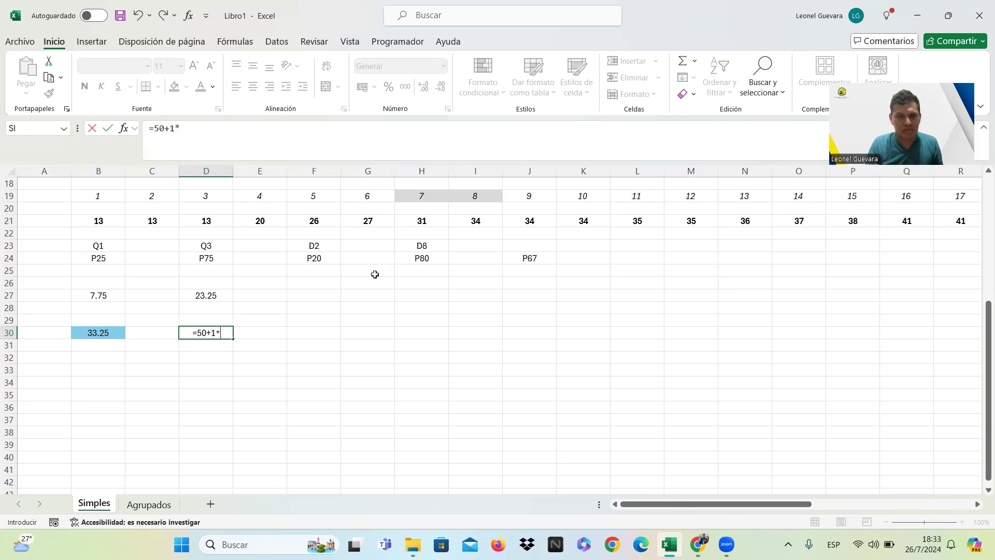
type("0.25")
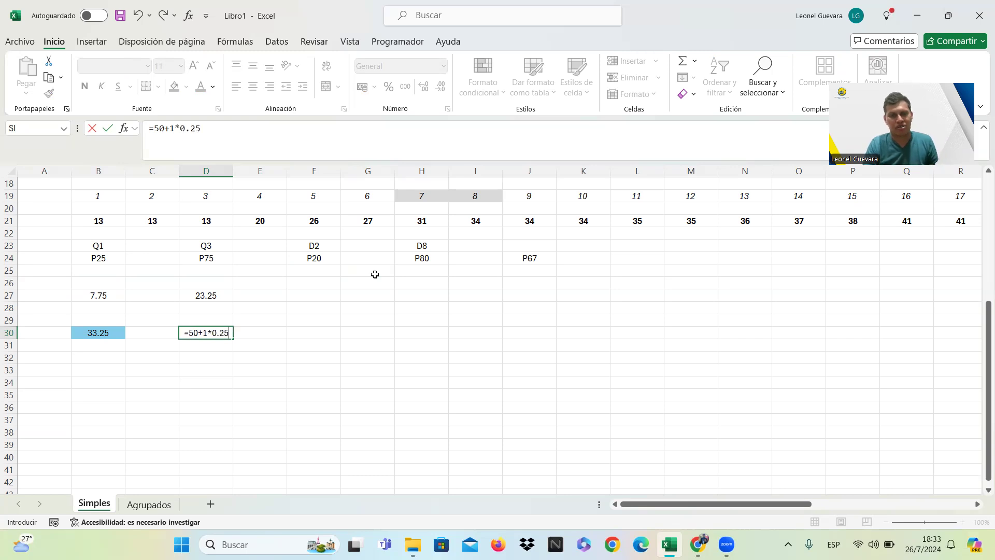
key("Return")
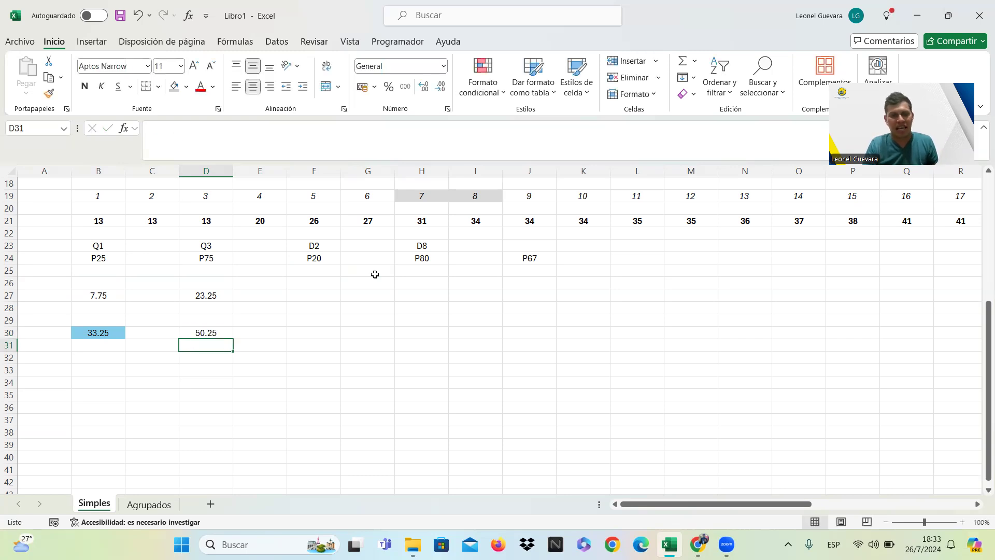
Fill the third quartile result in cell D30 with the same light blue as the first quartile result.
left_click(223, 332)
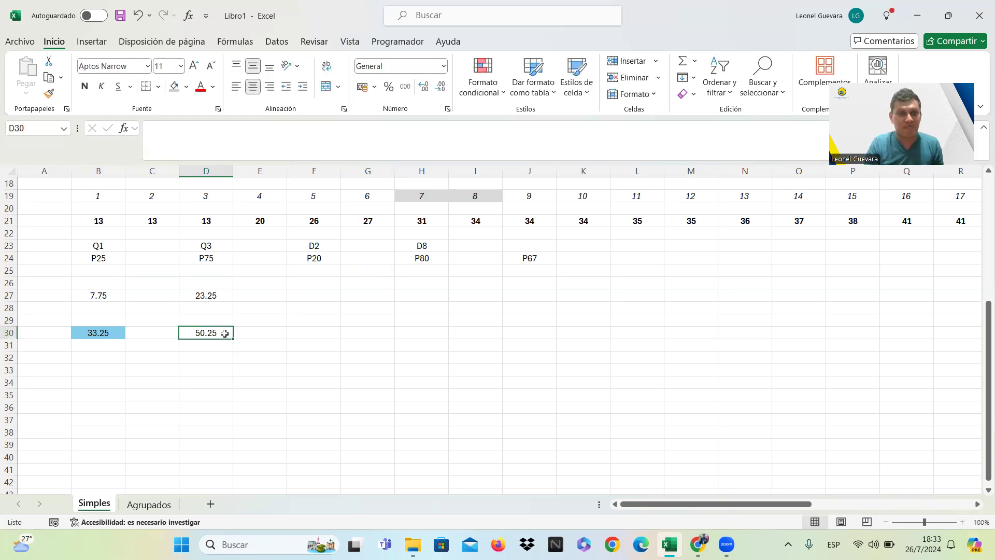
left_click(186, 87)
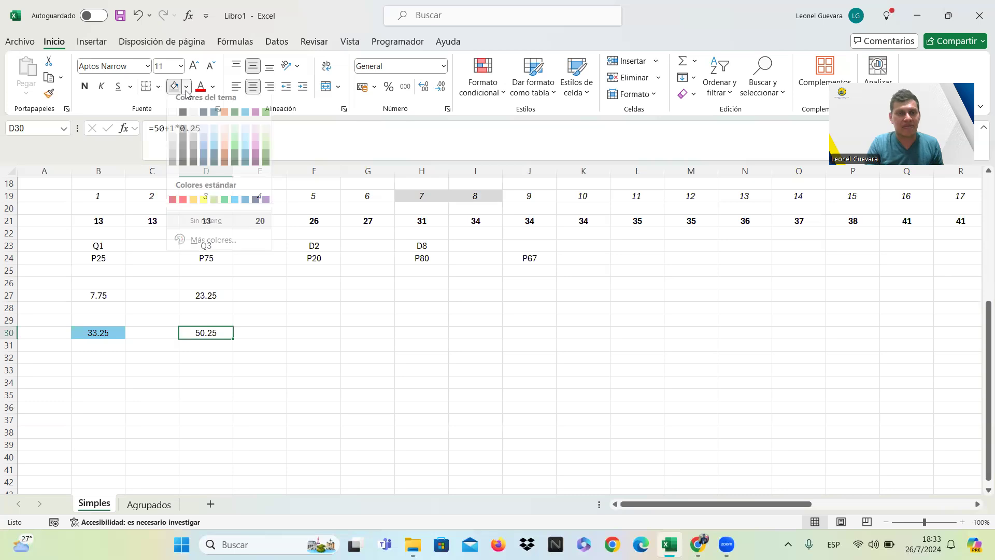
left_click(212, 141)
left_click(321, 336)
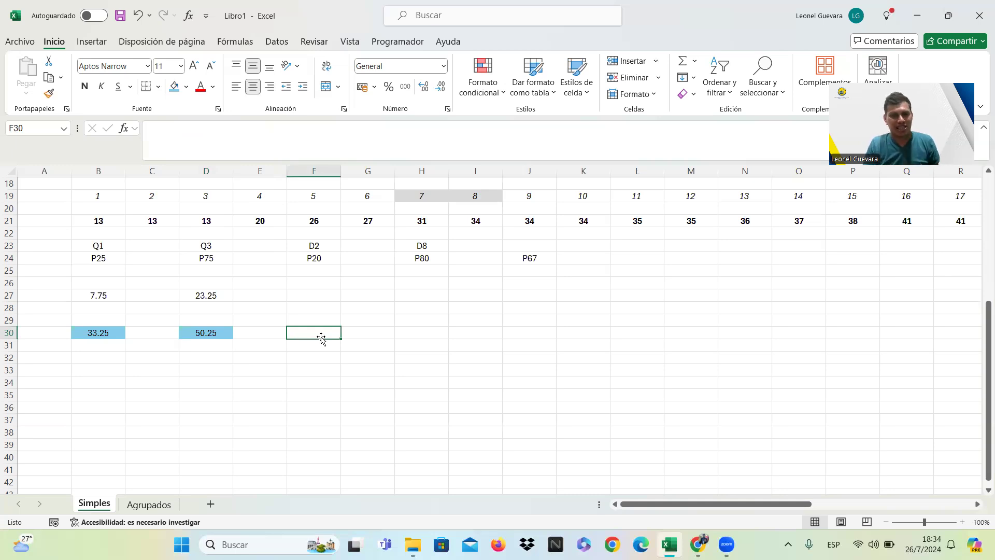
Copy the P75 position formula from D27 into cell F27 and change it to =20*(30+1)/100 for P20.
left_click(224, 293)
key("ctrl+c")
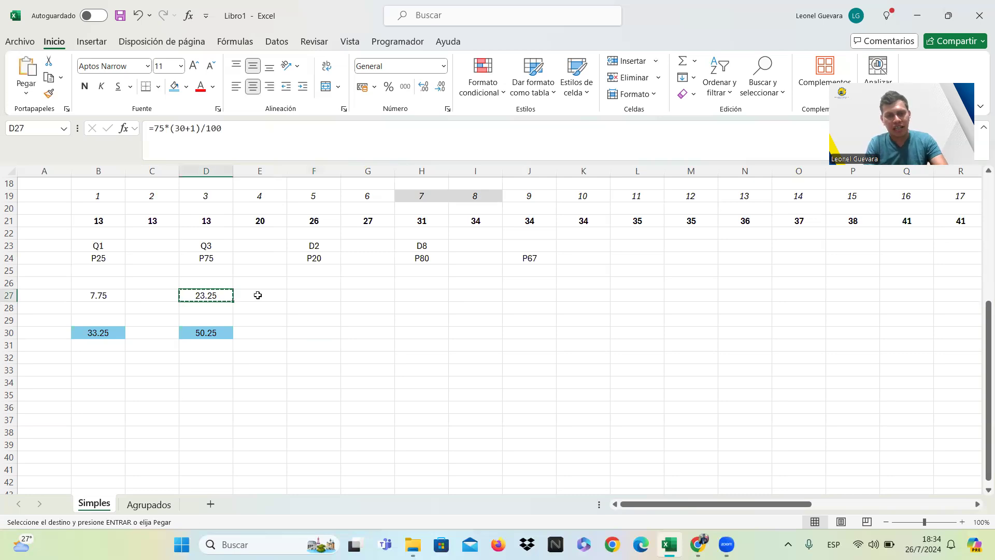
left_click(307, 294)
key("ctrl+v")
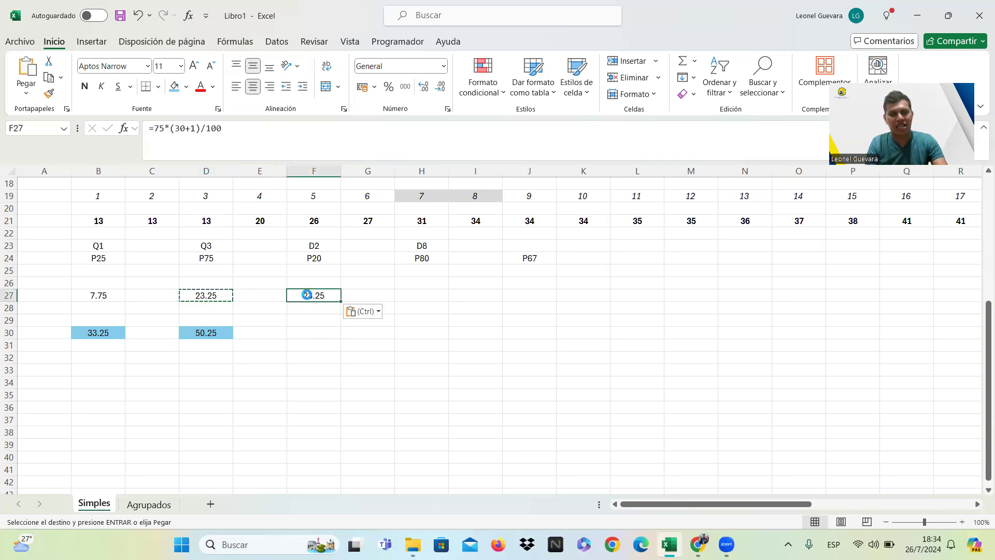
left_click(163, 129)
key("BackSpace")
key("BackSpace")
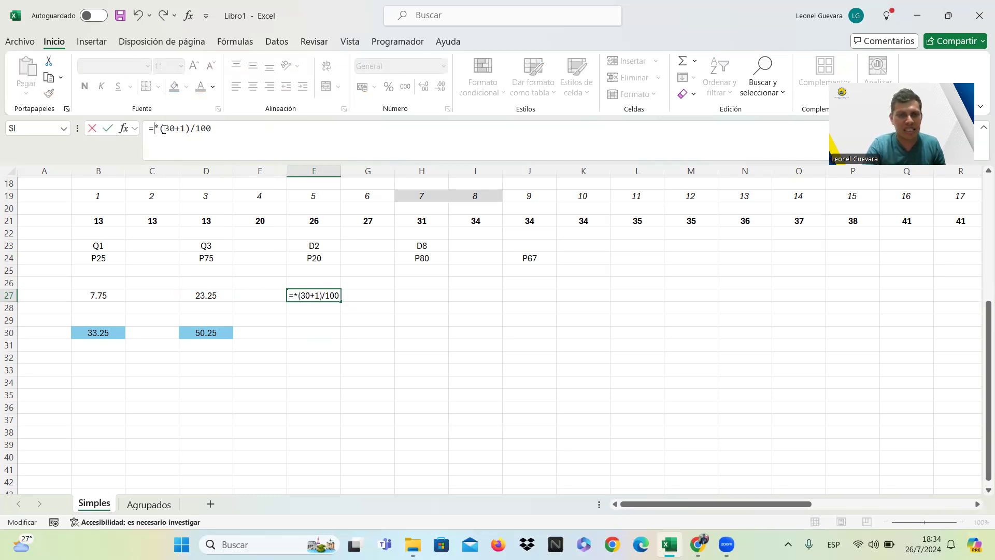
type("20")
key("Return")
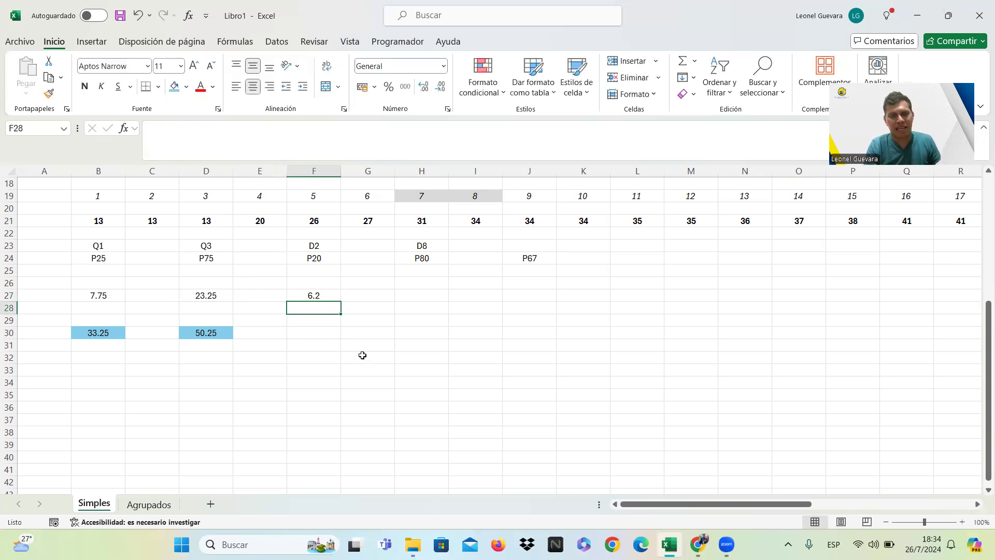
Calculate the second decile in cell F30 with the formula =27+4*0.2 and fill it with the quartile results' light blue.
left_click(328, 337)
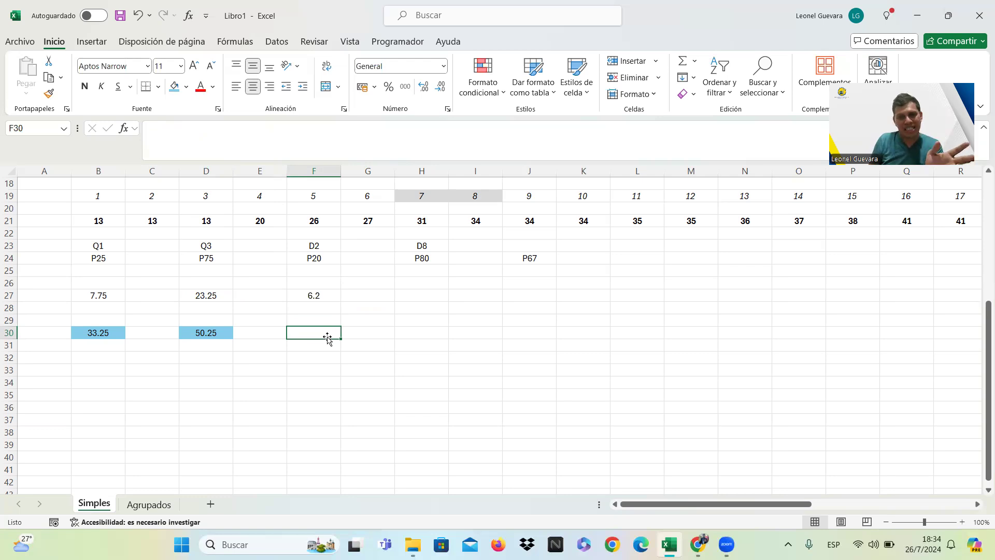
left_click(383, 196)
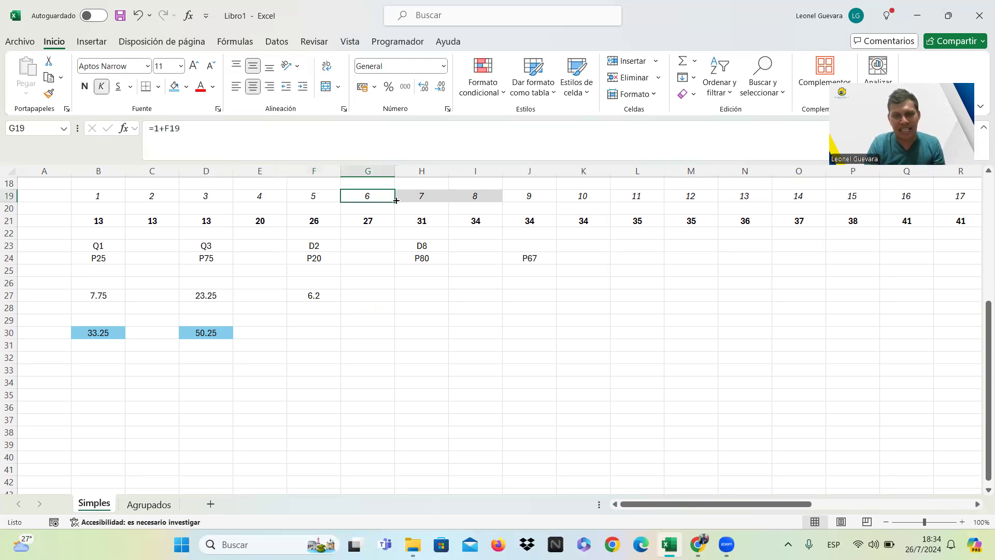
left_click(378, 222)
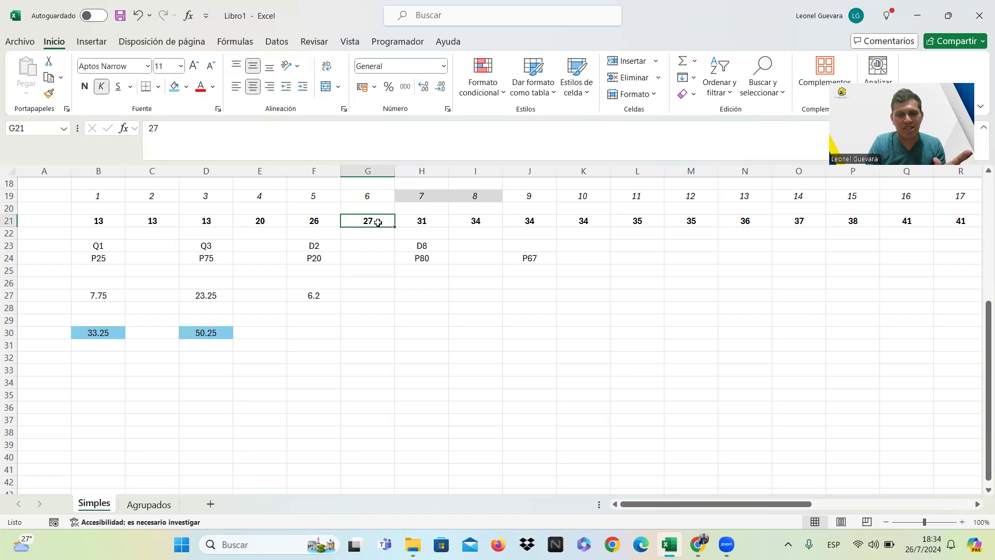
left_click(421, 222)
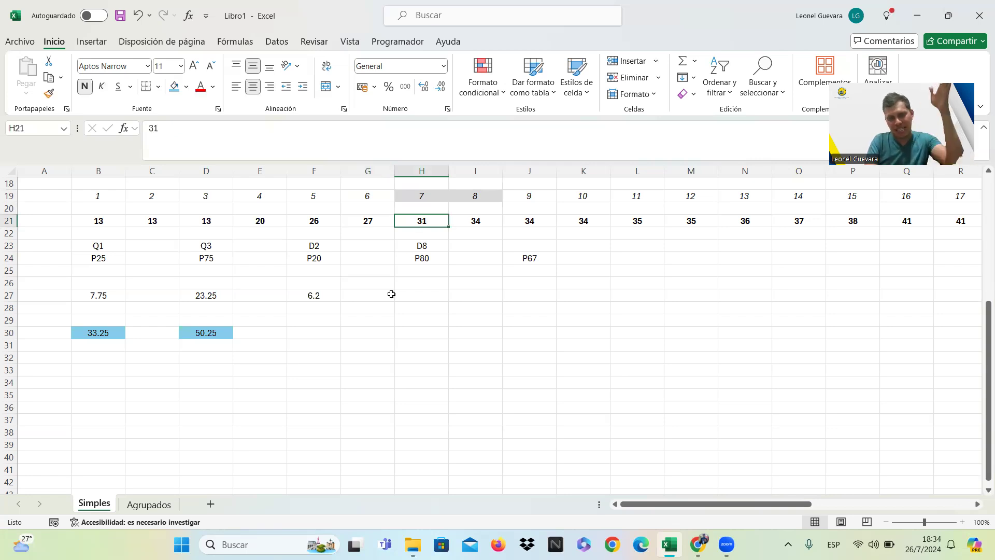
left_click(320, 330)
type("=")
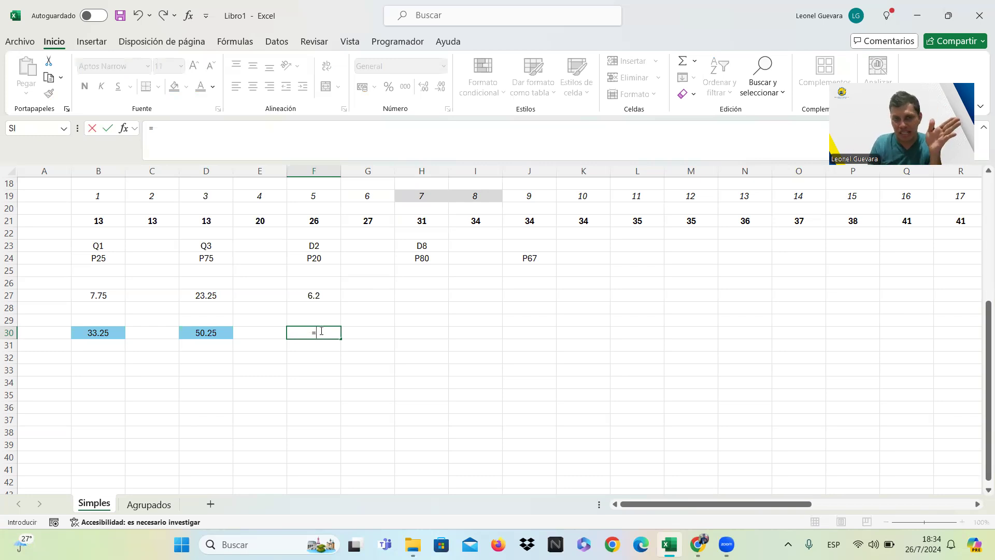
type("27")
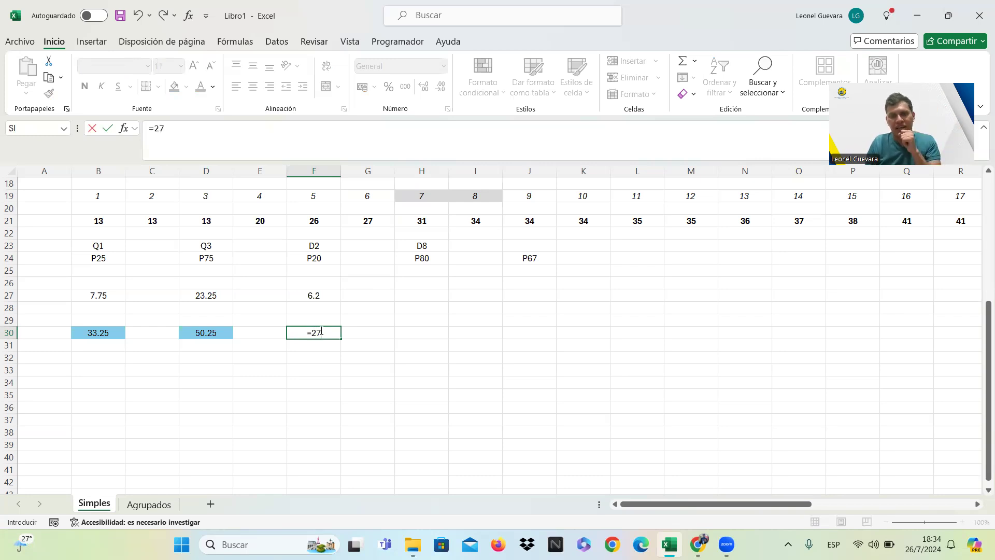
type("+")
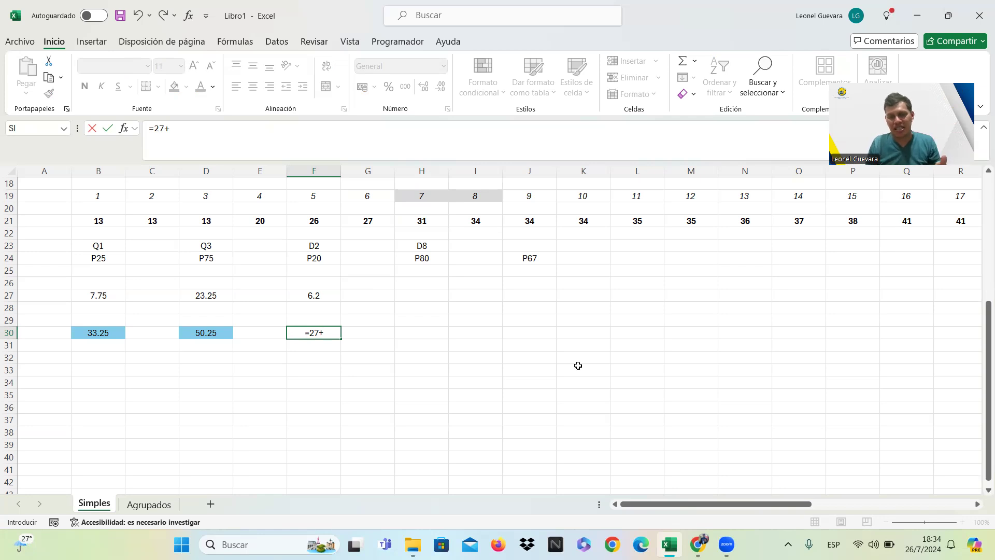
type("4")
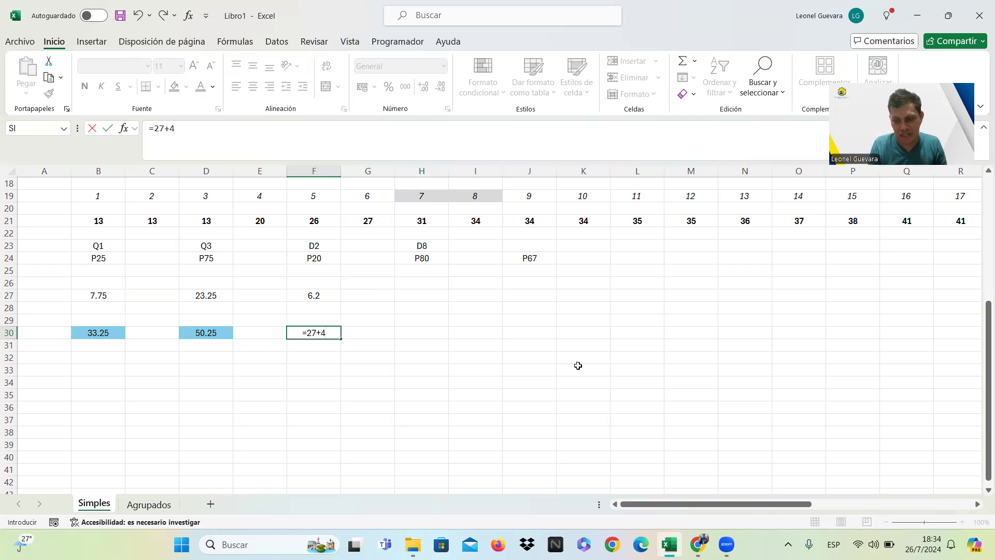
type("*")
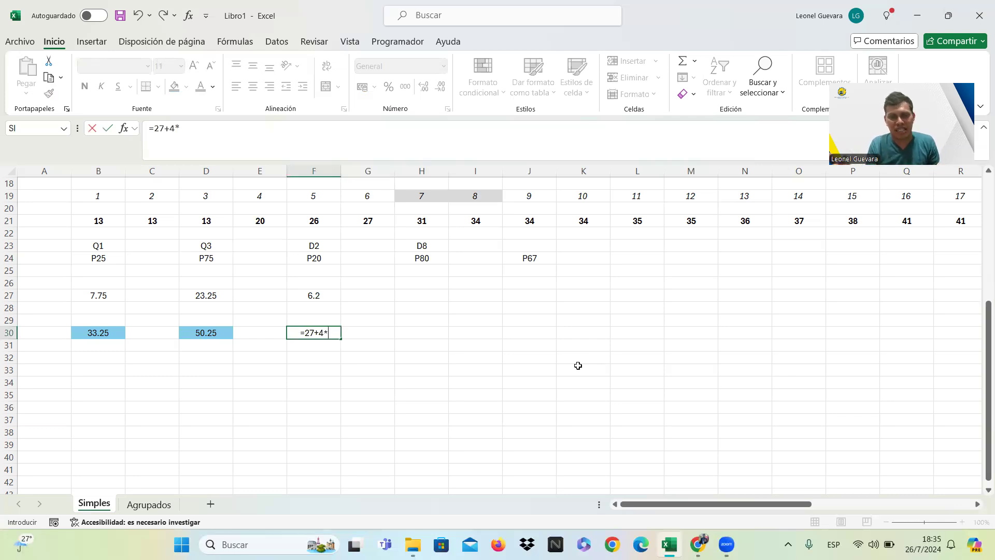
type("0.2")
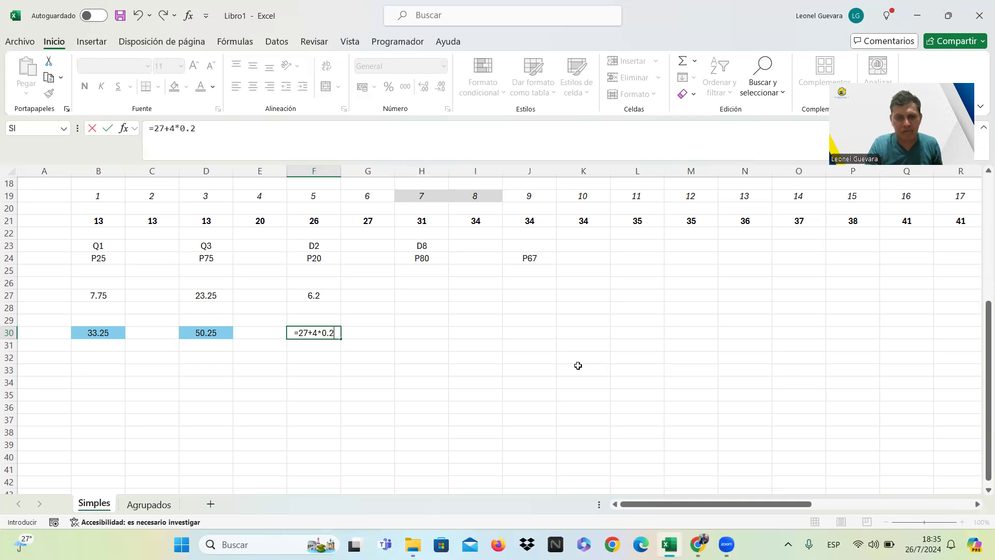
key("Return")
key("Up")
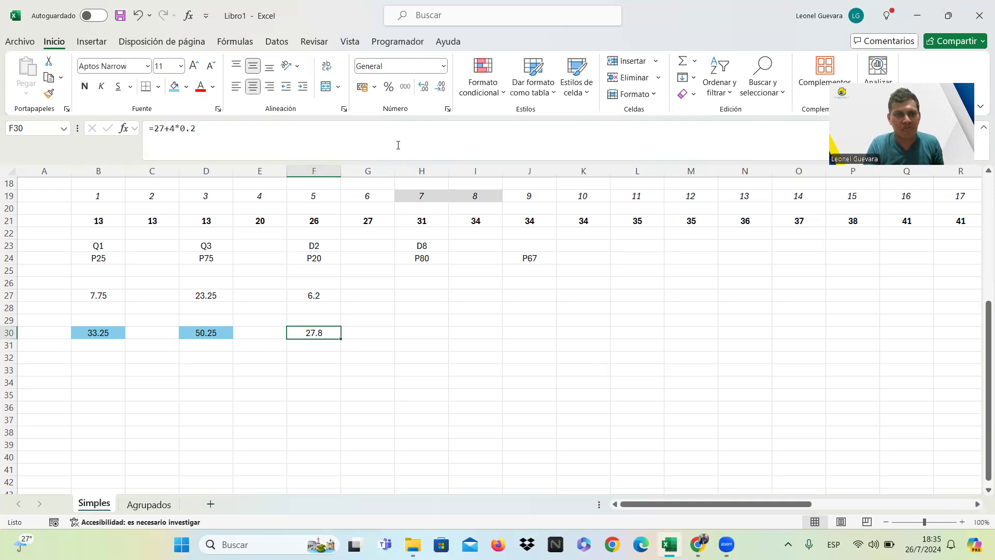
left_click(174, 86)
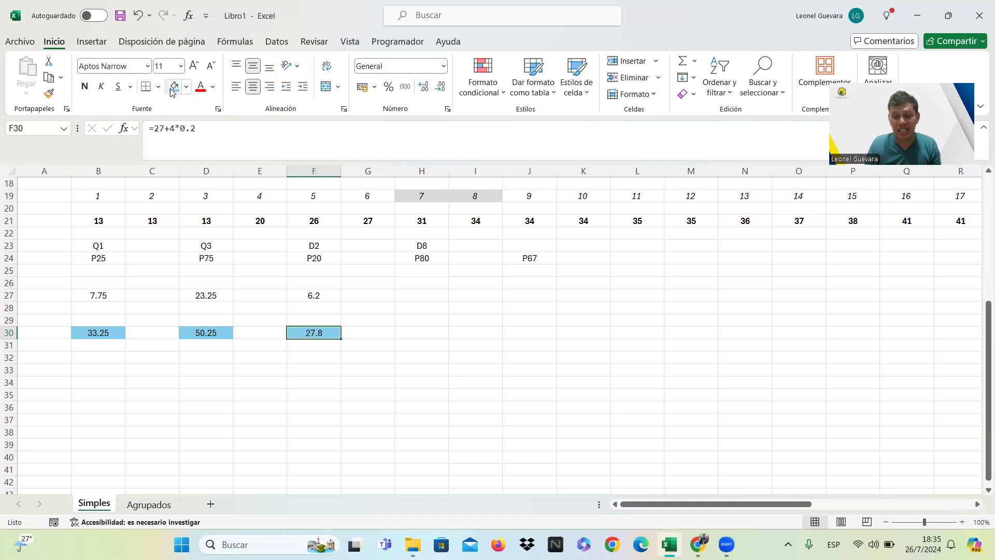
Copy the P20 position formula from F27 into cell H27 and change it to =80*(30+1)/100 for P80.
key("Up")
key("Up")
key("Right")
key("Right")
key("Up")
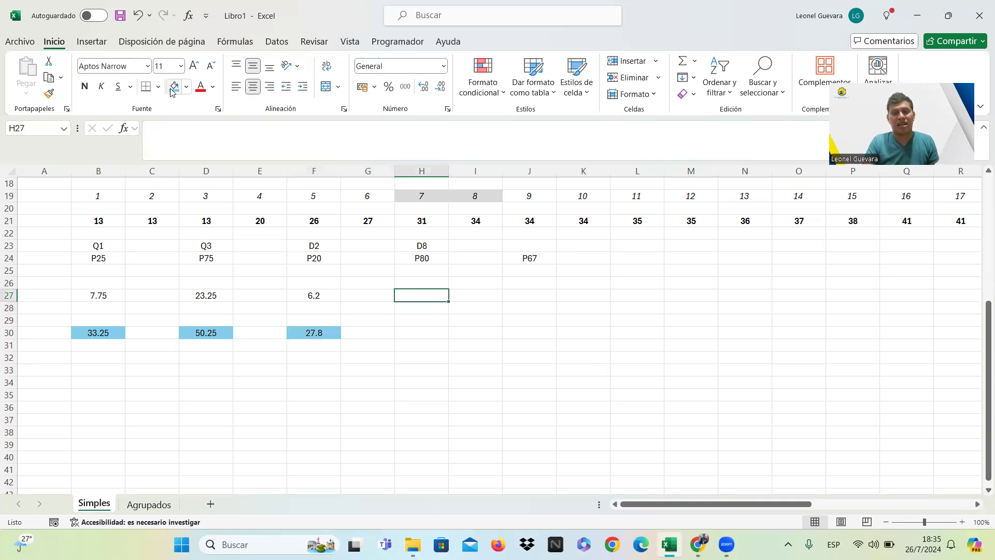
left_click(329, 295)
key("ctrl+c")
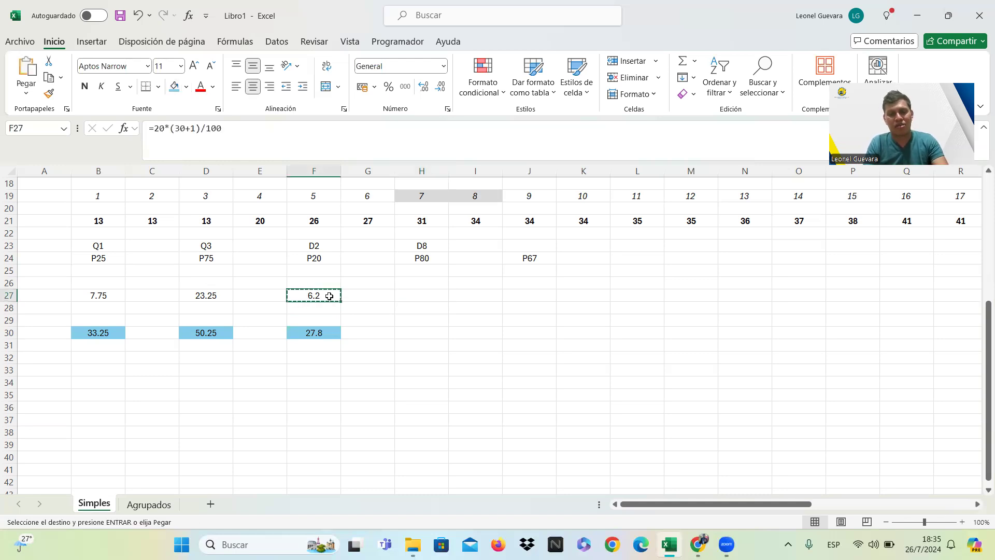
left_click(410, 296)
key("ctrl+v")
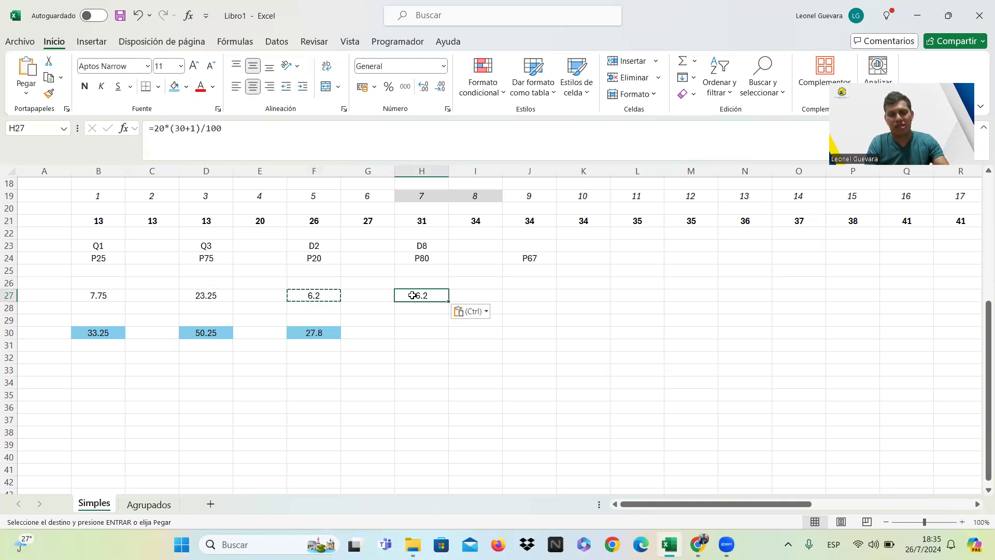
left_click(158, 129)
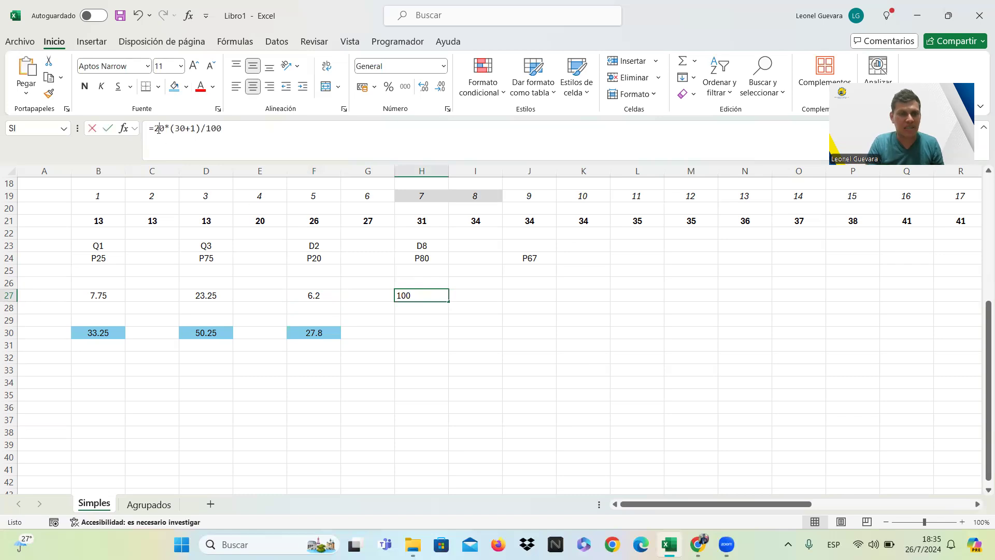
key("BackSpace")
type("8")
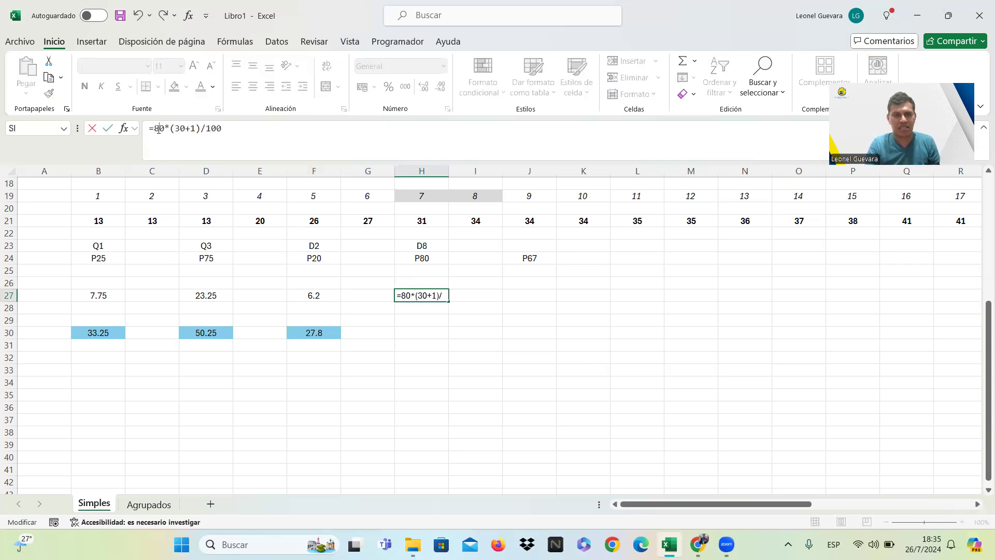
key("Return")
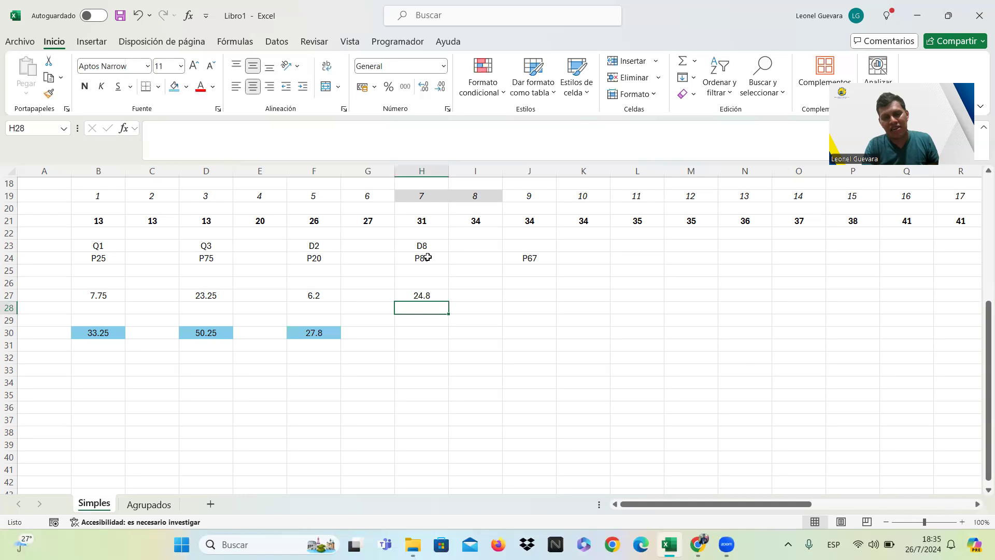
Examine the ordered data values at positions 24 and 25 in columns Y and Z for interpolating P80.
left_click(438, 297)
key("Right")
key("Right")
key("Right")
key("Right")
key("Right")
key("Right")
key("Right")
key("Right")
key("Right")
key("Right")
key("Right")
key("Right")
key("Right")
key("Right")
key("Right")
key("Right")
key("Right")
key("Right")
key("Right")
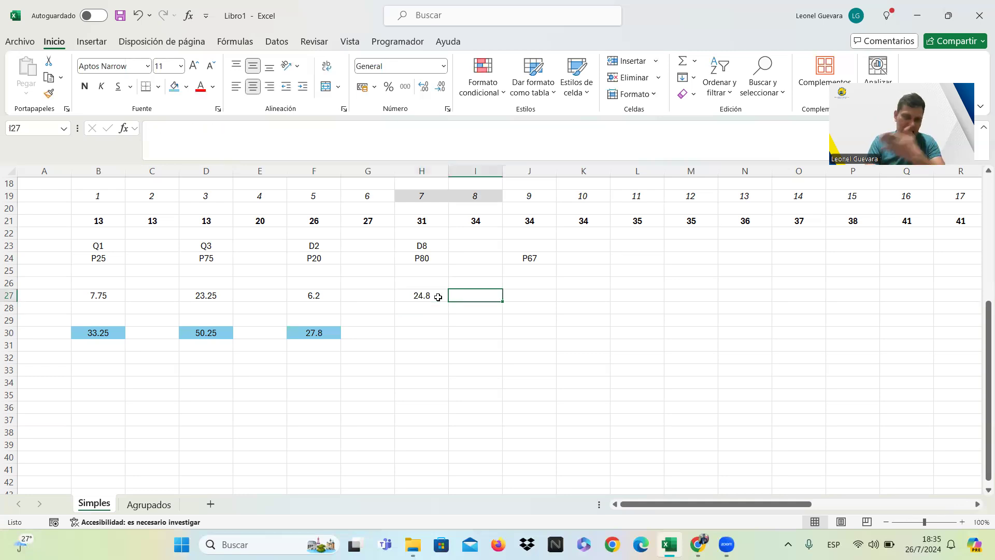
key("Right")
key("Right")
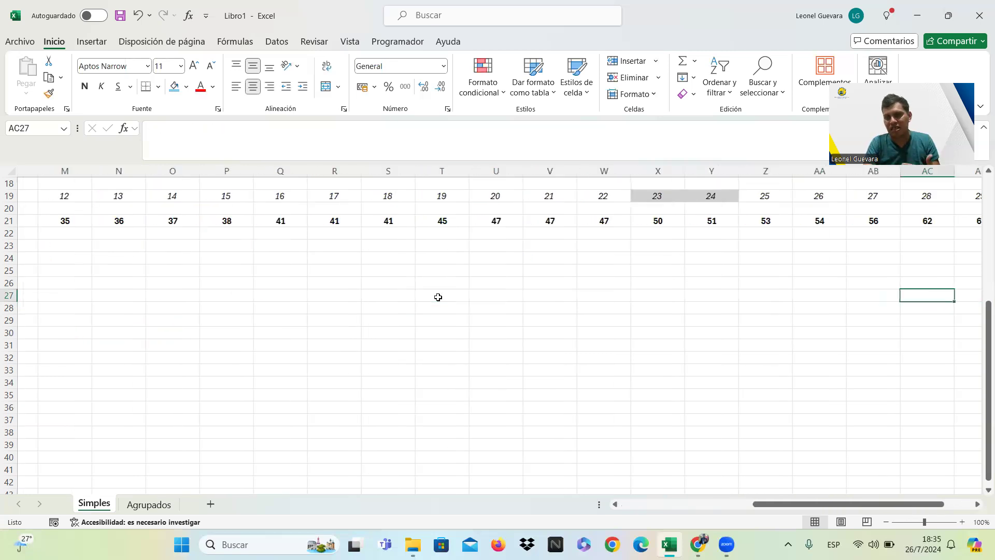
key("Up")
key("Up")
key("Up")
key("Up")
key("Up")
key("Up")
key("Left")
key("Left")
key("Left")
key("Left")
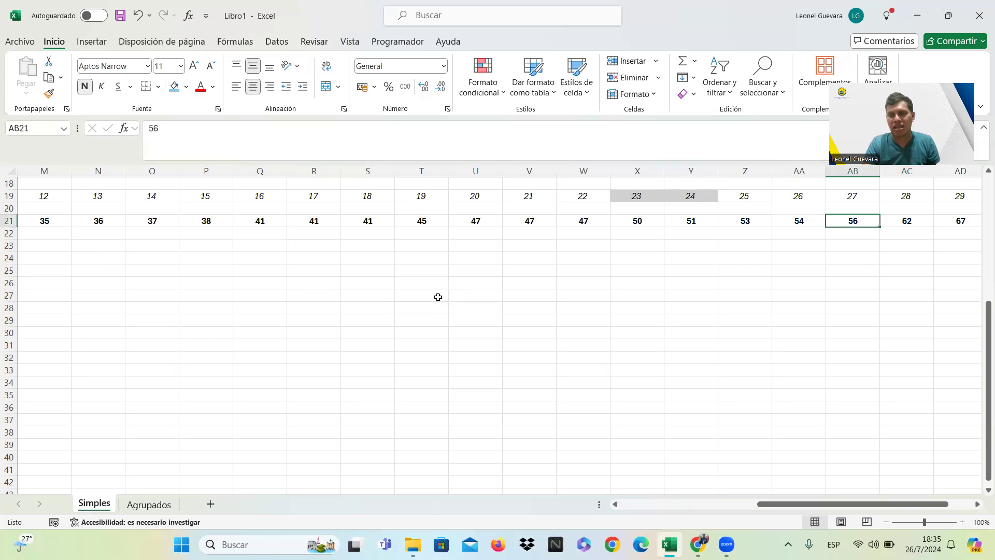
key("Up")
key("Up")
key("Right")
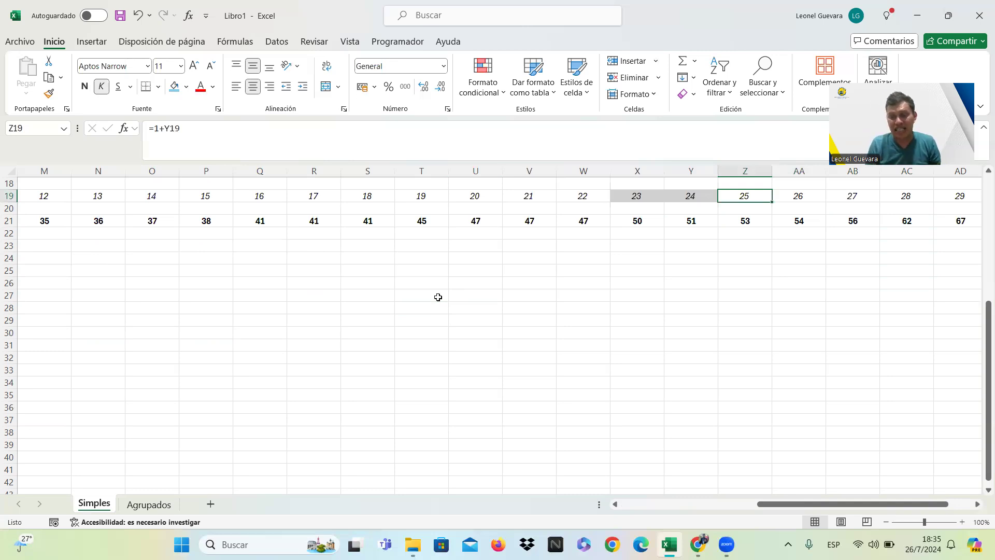
key("Down")
key("Down")
key("Left")
key("Down")
key("Up")
Calculate the eighth decile in cell H30 with the formula =51+2*0.8 and fill it with the other results' light blue.
key("Down")
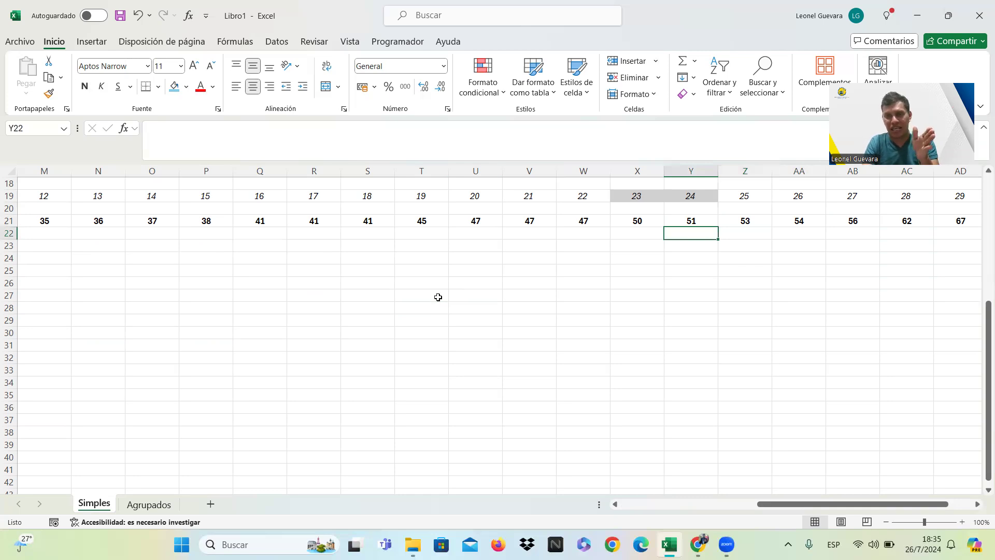
key("Down")
key("Down")
key("Left")
key("Left")
key("Home")
key("Down")
key("Down")
key("Down")
key("Down")
key("Down")
key("Right")
key("Right")
key("Right")
key("Right")
key("Right")
key("Right")
key("Right")
key("Down")
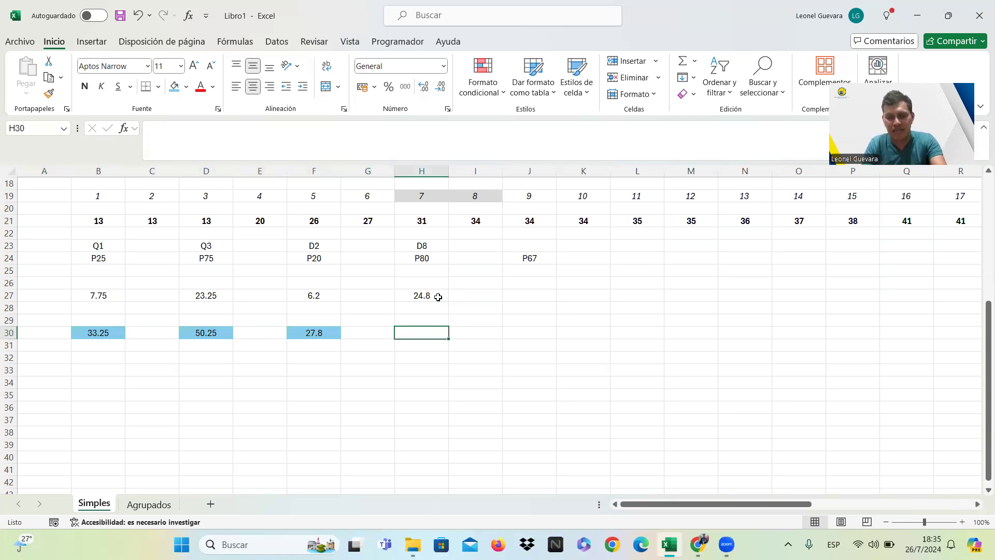
type("=")
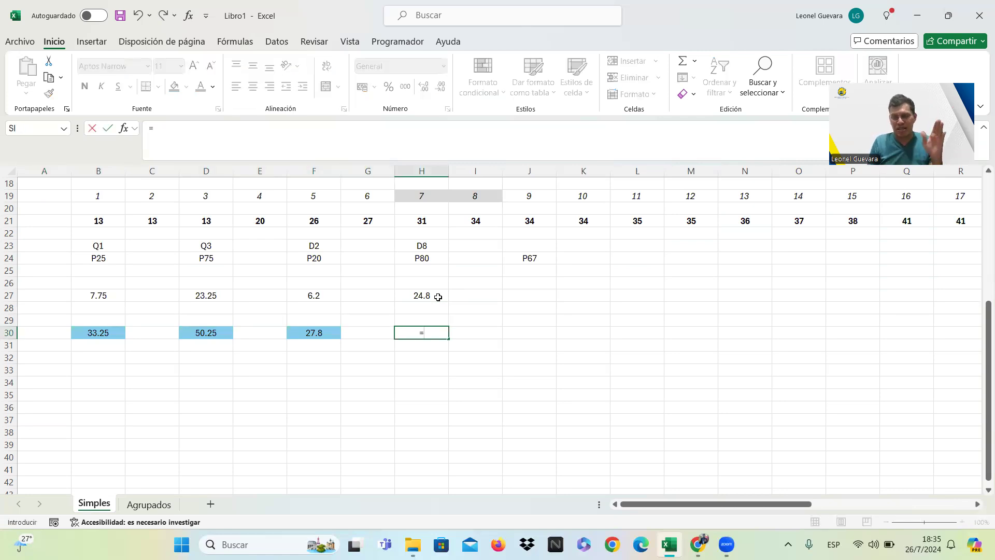
type("51")
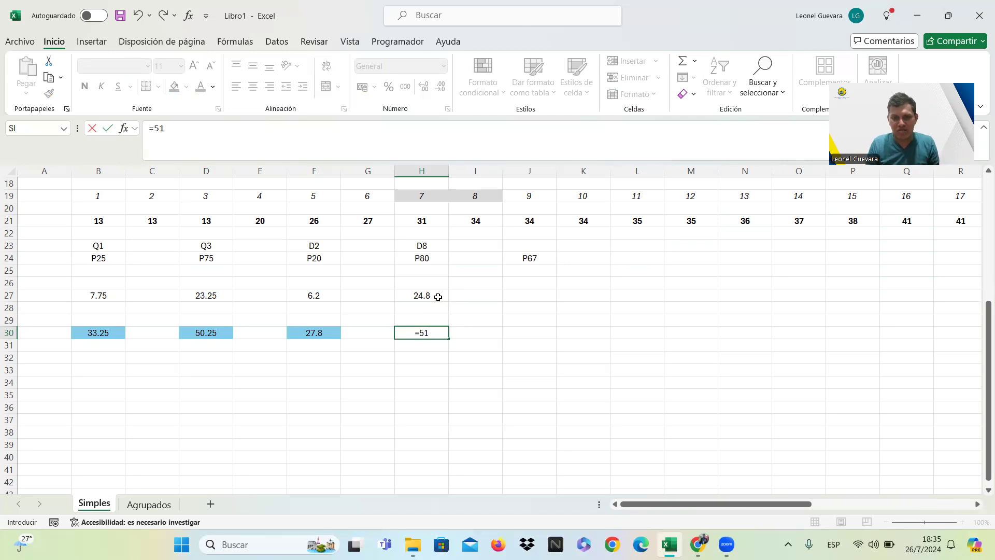
type("+")
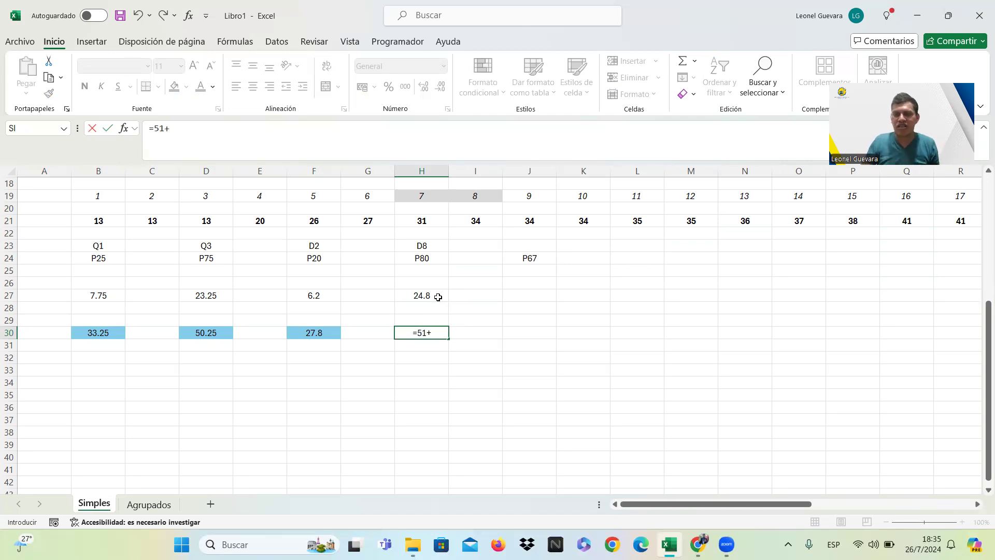
type("2*")
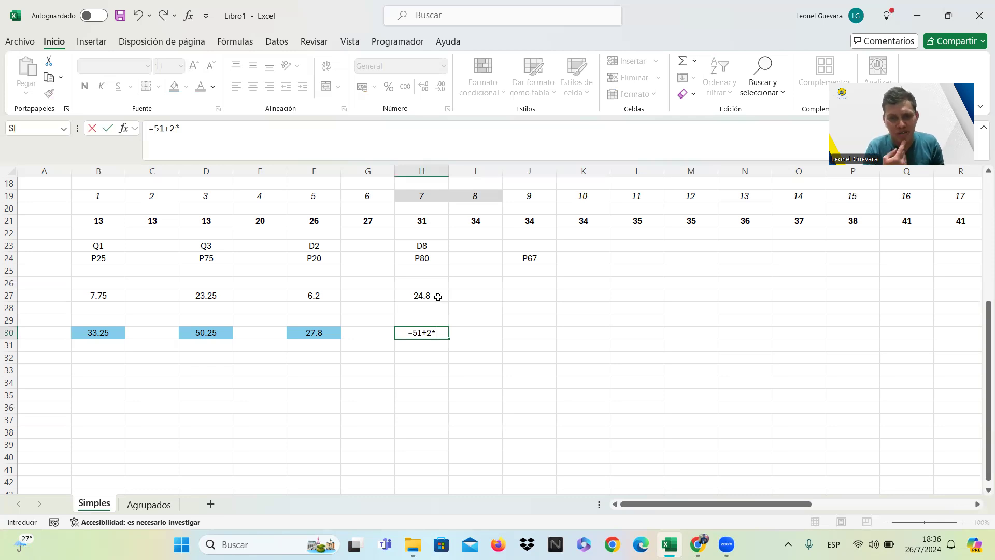
type("0.8")
key("Return")
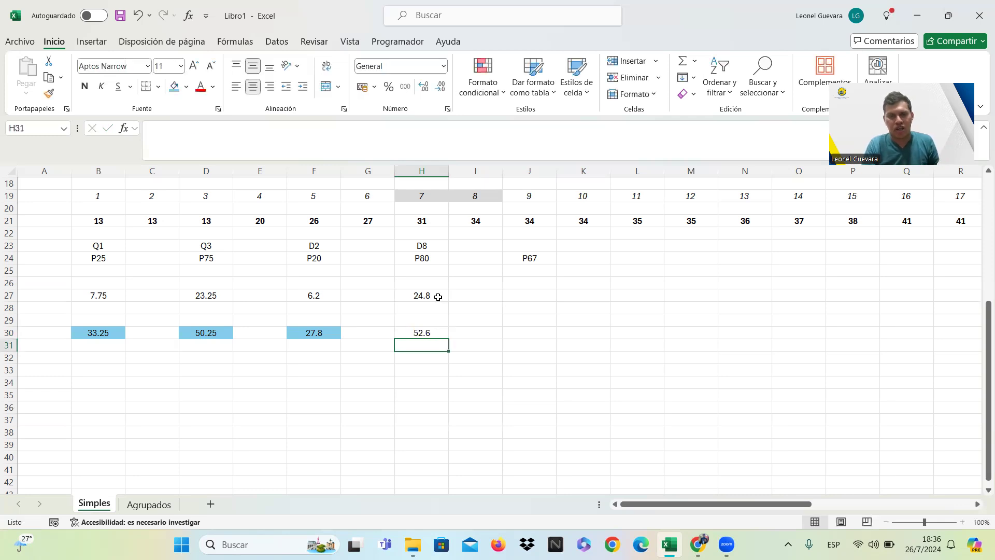
left_click(434, 330)
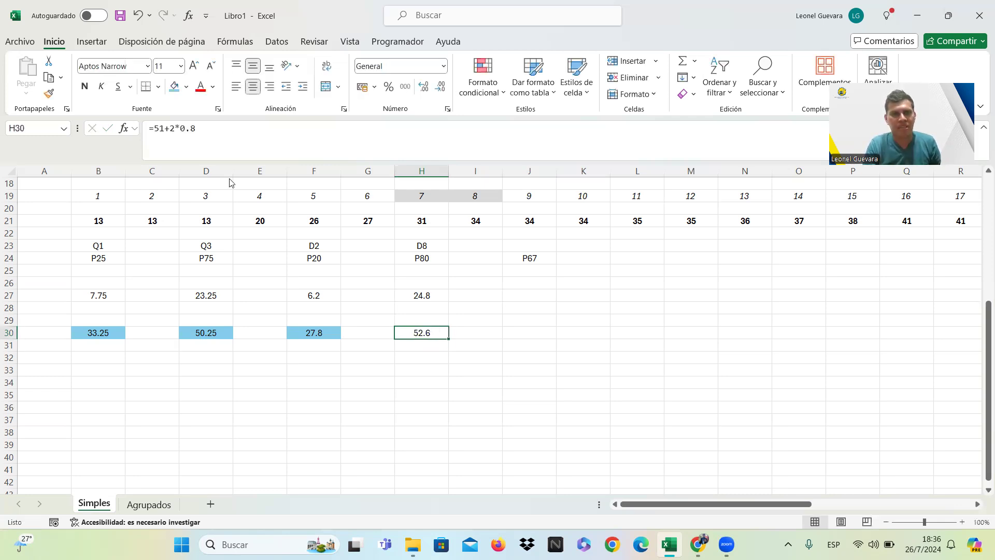
left_click(174, 88)
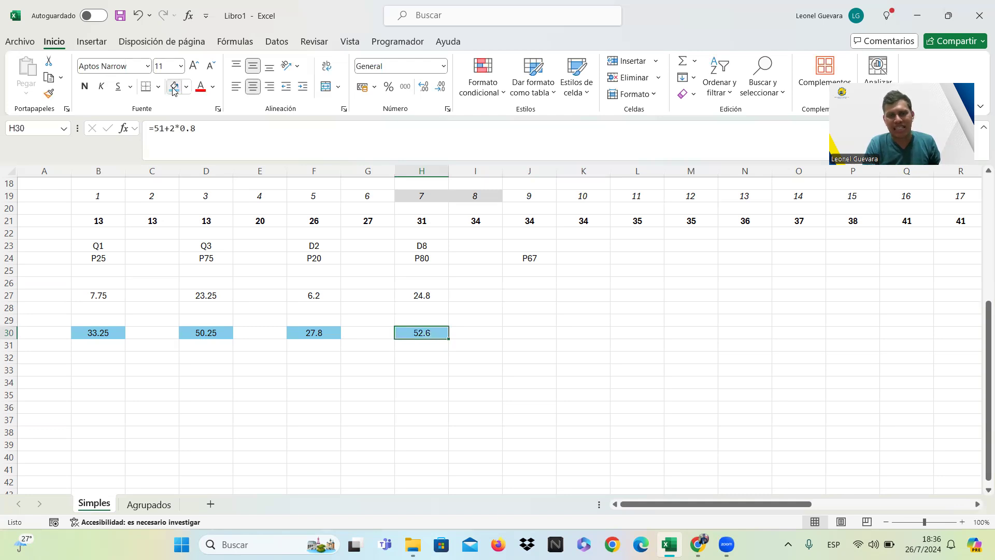
Copy the P80 position formula from H27 into cell J27 and change it to =67*(30+1)/100 for P67.
left_click(539, 333)
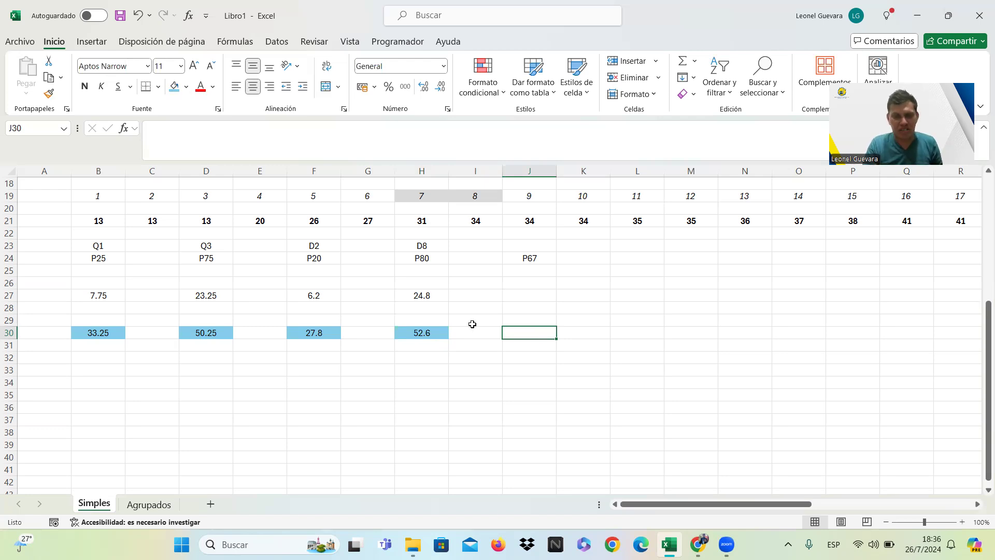
left_click(440, 296)
key("ctrl+c")
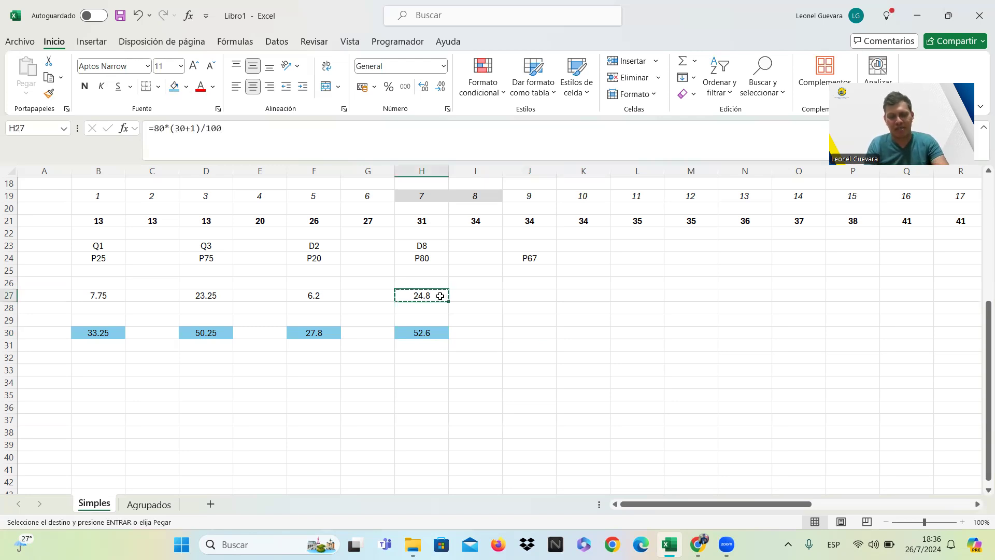
key("Right")
key("Right")
key("ctrl+v")
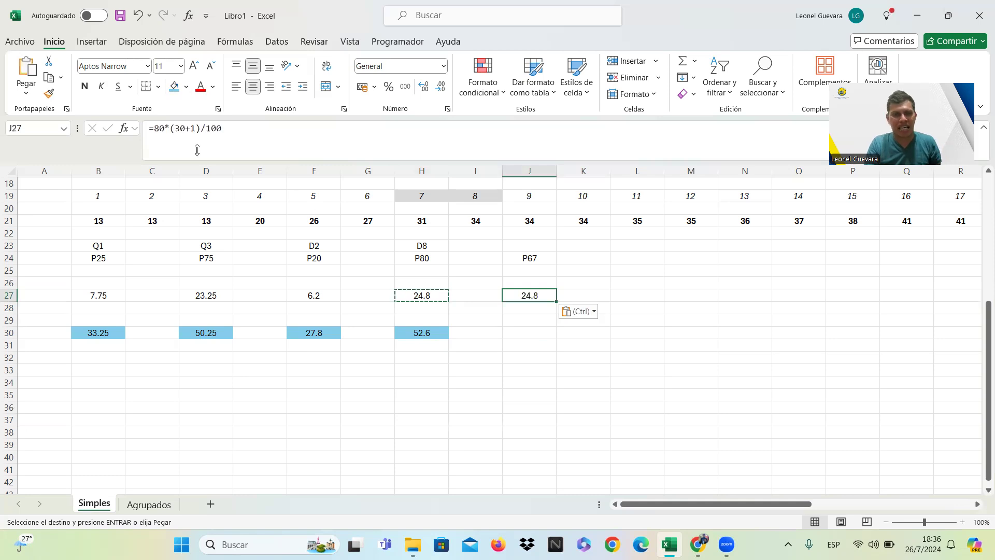
left_click(164, 128)
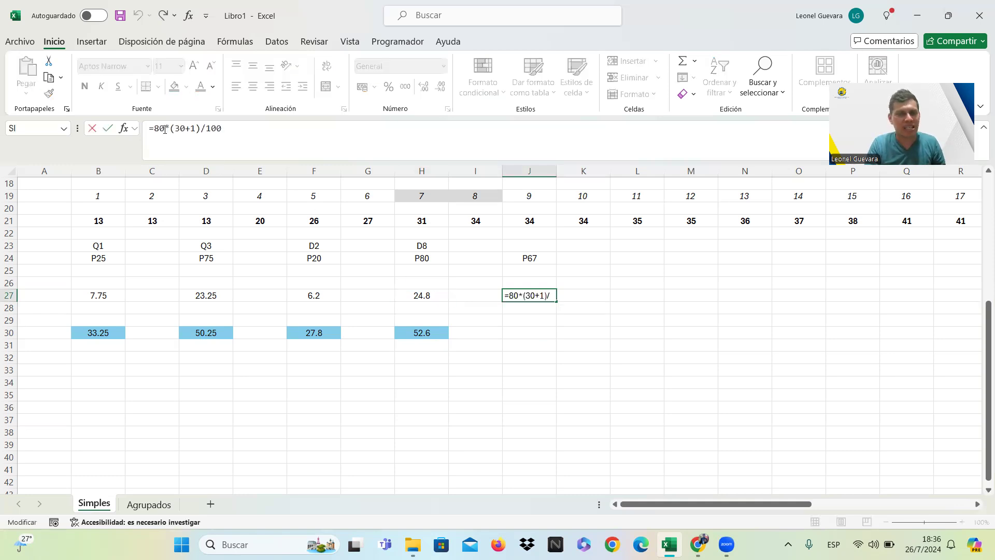
key("BackSpace")
key("BackSpace")
type("67")
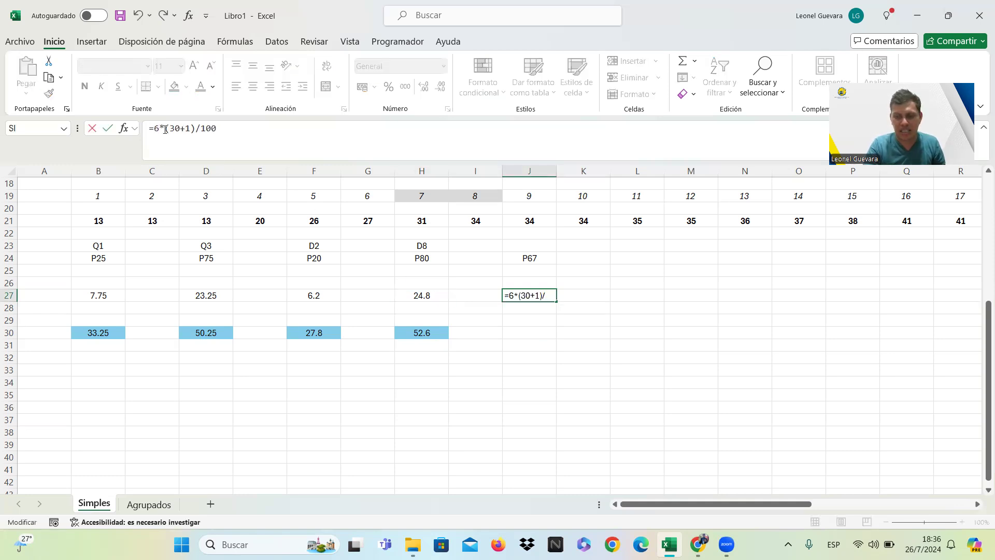
key("Return")
Fill positions 20 and 21 of the ordered data, cells U19 and V19, with light blue to mark the P67 interval.
left_click(545, 331)
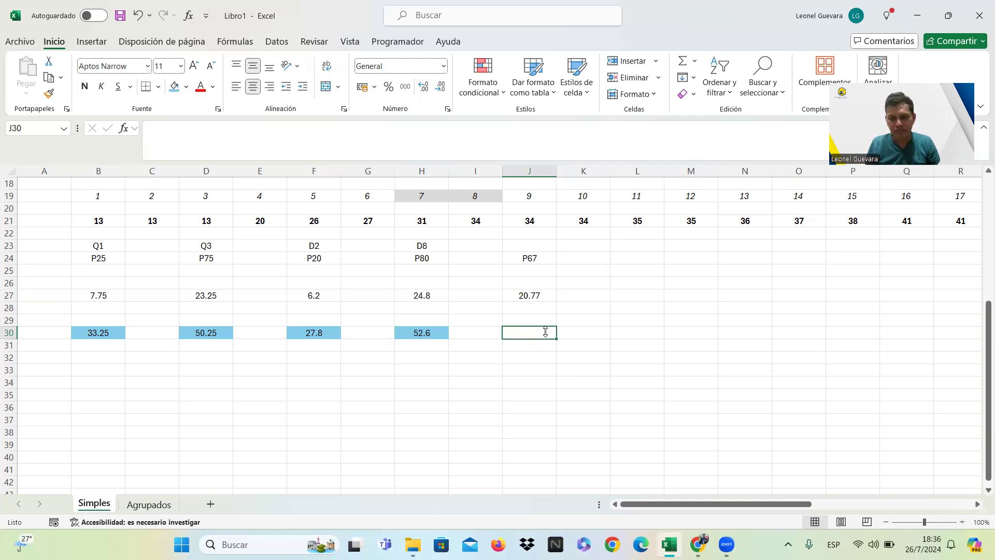
key("Up")
key("Up")
key("Up")
key("Up")
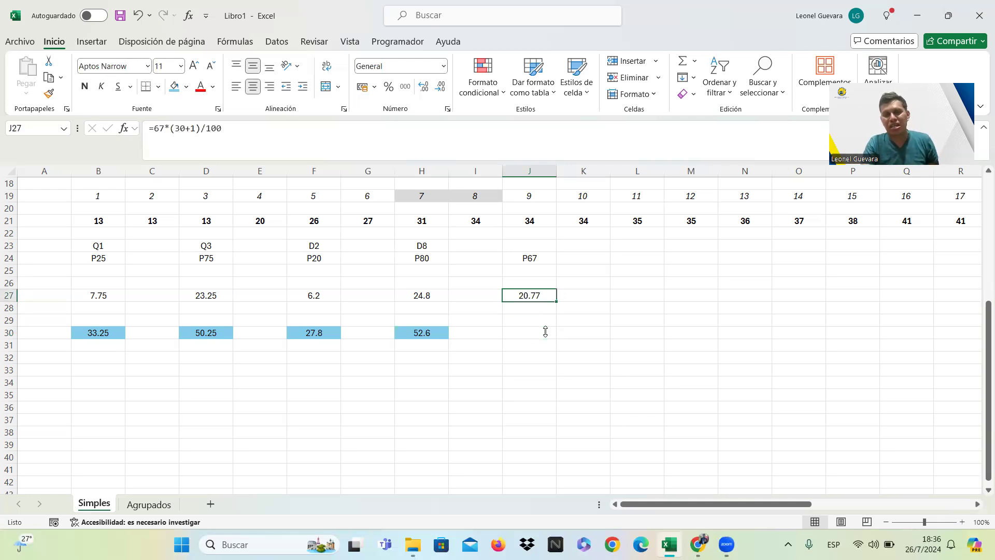
key("Right")
key("Right")
key("Right")
key("Right")
key("Right")
key("Right")
key("Right")
key("Right")
key("Right")
key("Right")
key("Right")
key("Right")
key("Right")
key("Right")
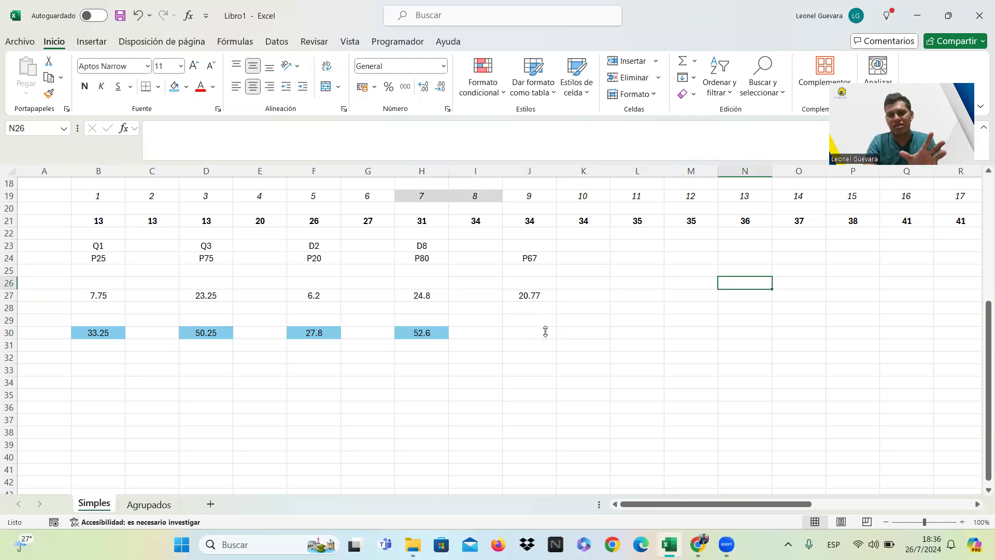
key("Right")
key("Left")
key("Left")
key("Up")
key("Up")
key("Left")
key("Up")
key("Up")
key("Up")
key("Up")
key("Left")
key("Up")
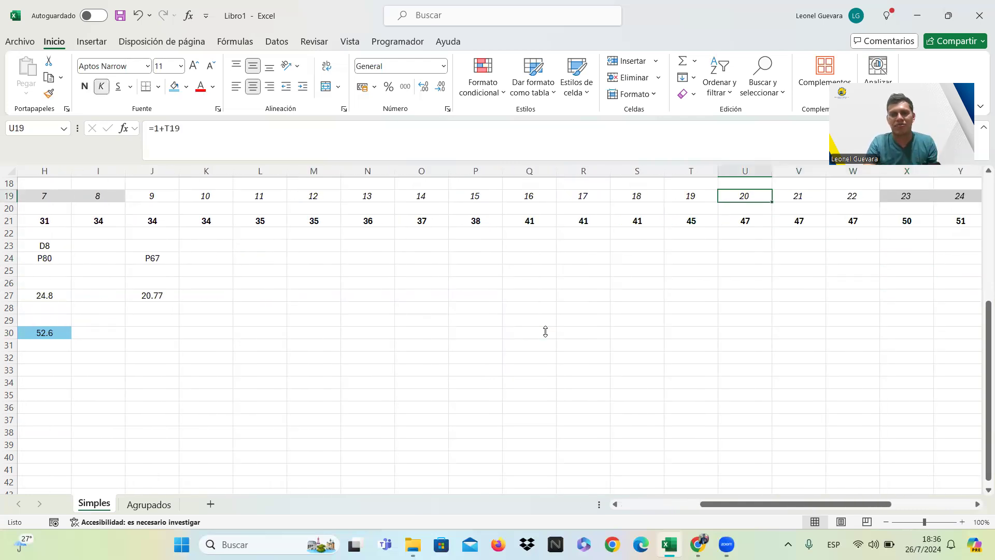
left_click(175, 91)
key("Right")
left_click(175, 88)
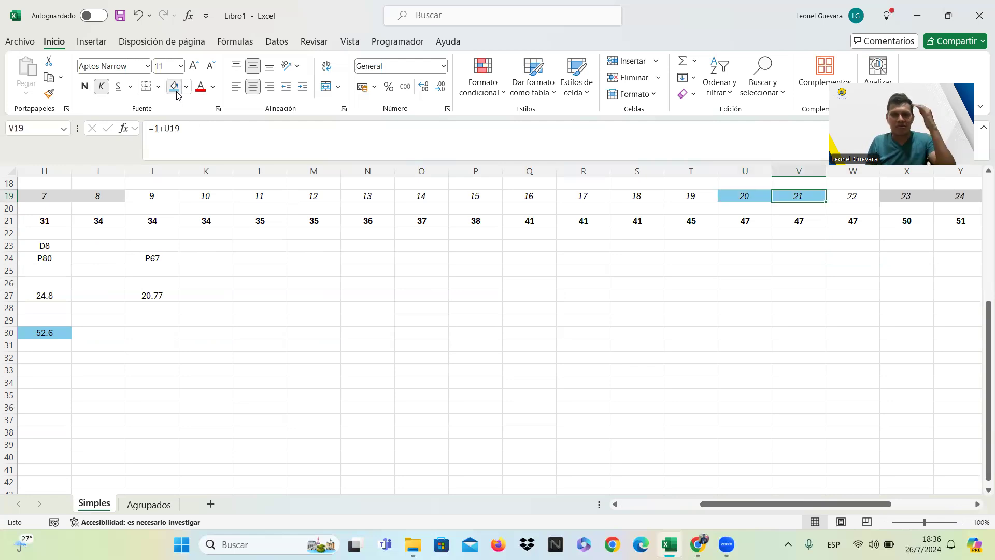
Enter the plain value 47 in cell J30 as the 67th percentile.
key("Down")
key("Down")
key("Down")
key("Down")
key("Down")
key("Down")
key("Down")
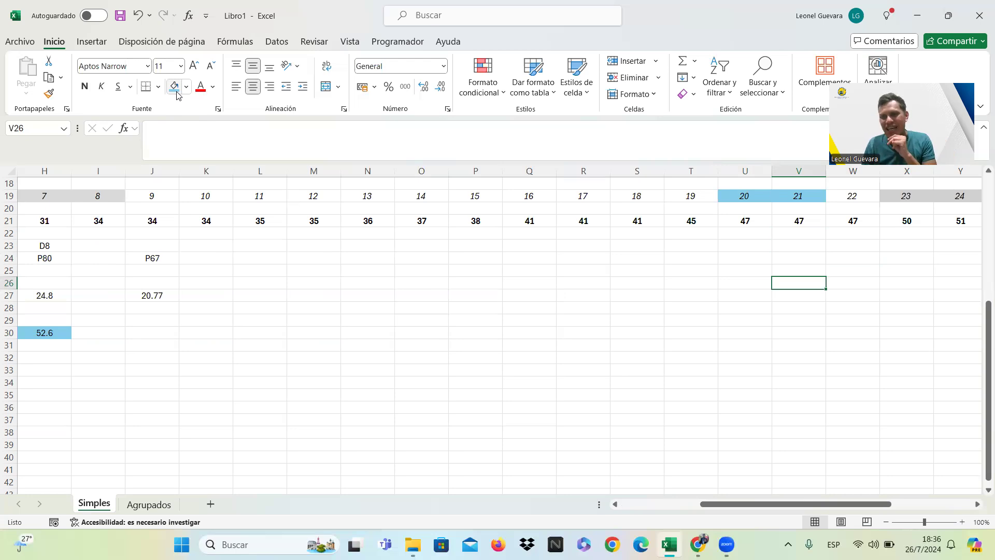
key("Left")
key("Left")
key("Left")
key("Left")
key("Left")
key("Left")
key("Left")
key("Left")
key("Left")
key("Left")
key("Left")
key("Left")
key("Left")
key("Left")
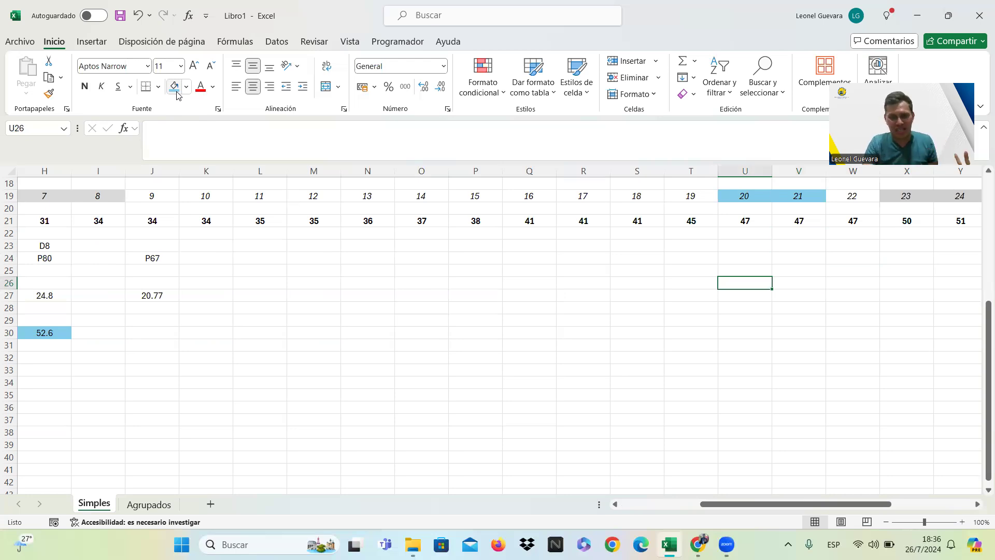
key("Down")
key("Down")
key("Right")
key("Right")
key("Down")
key("Down")
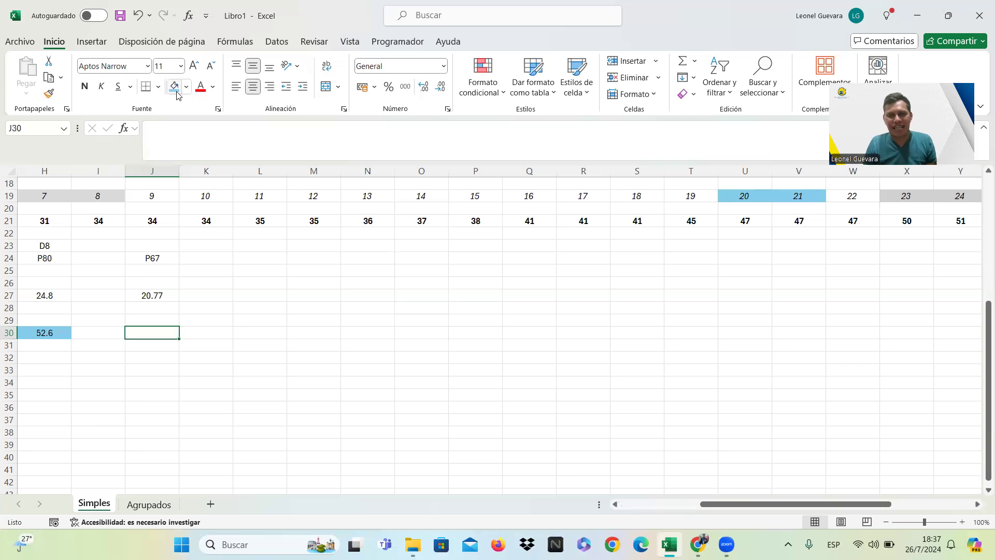
type("47")
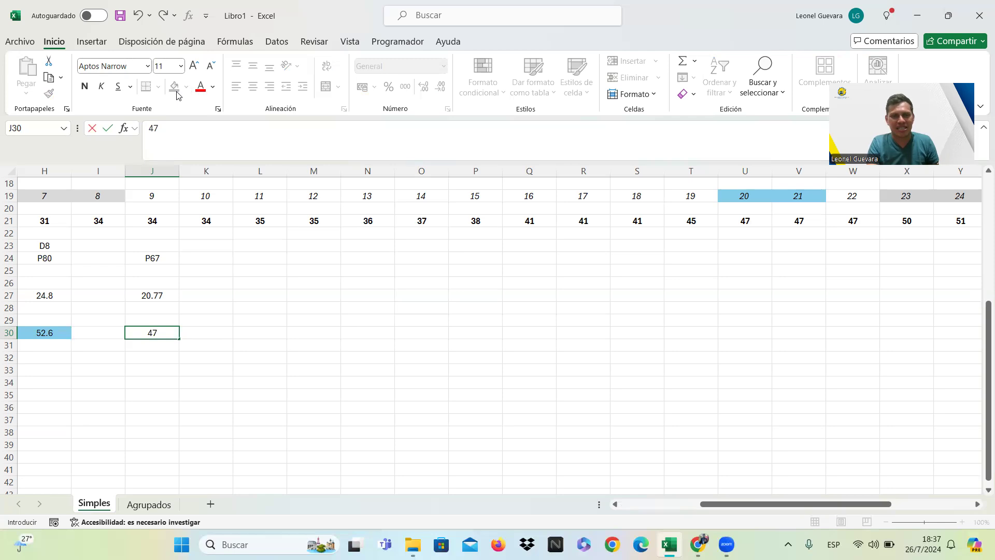
key("Return")
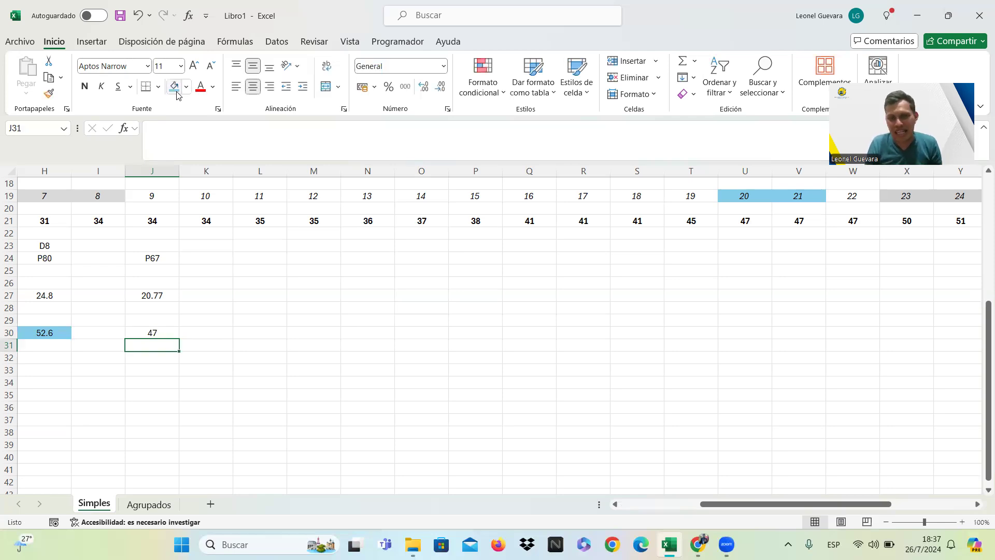
Calculate the 67th percentile in cell J30 with the formula =47+0*0.77 and fill it with the other results' light blue.
key("Up")
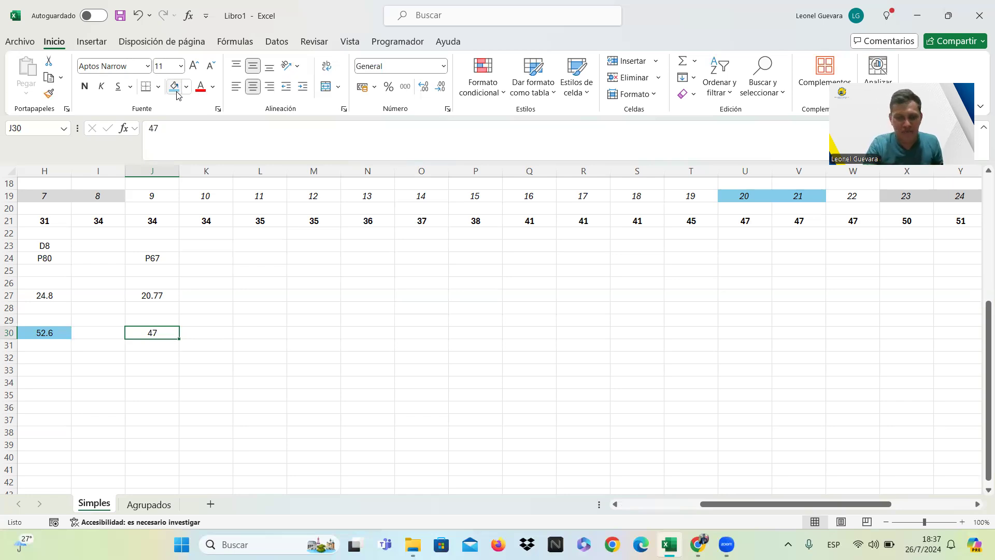
key("BackSpace")
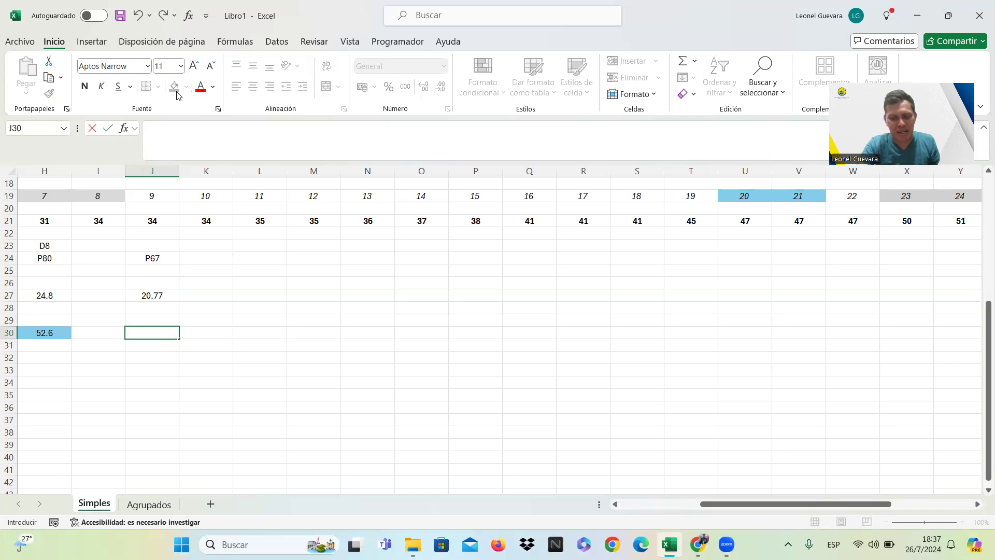
type("=")
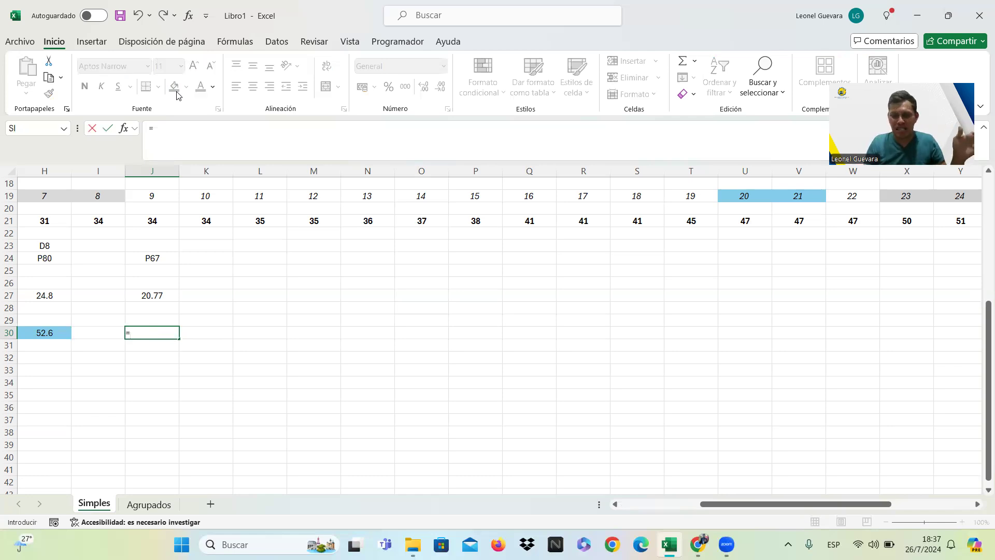
type("47+")
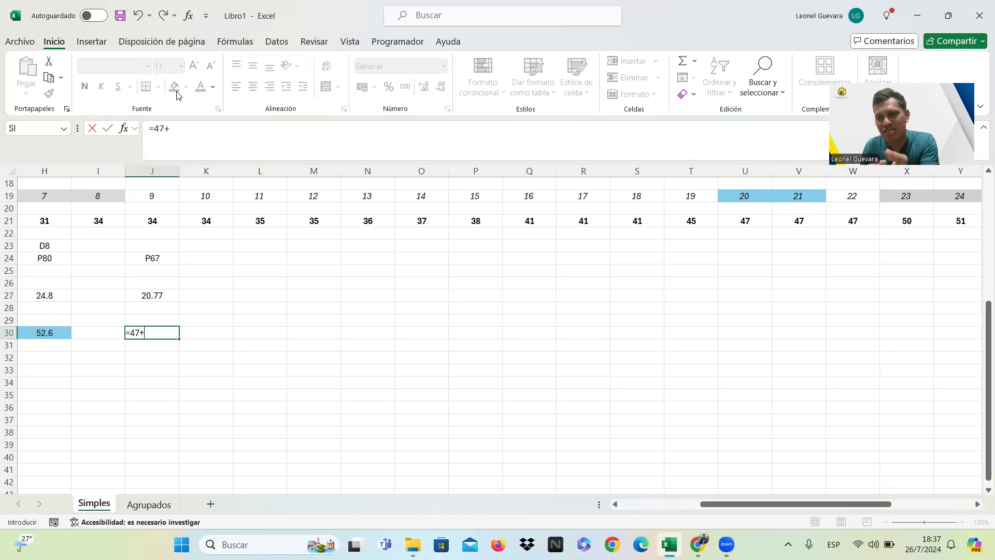
type("0")
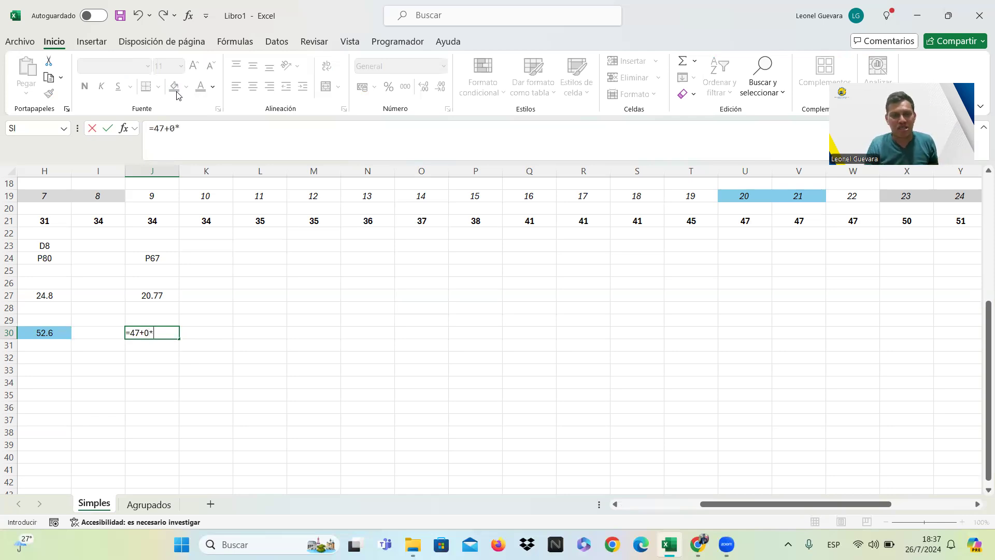
type("*")
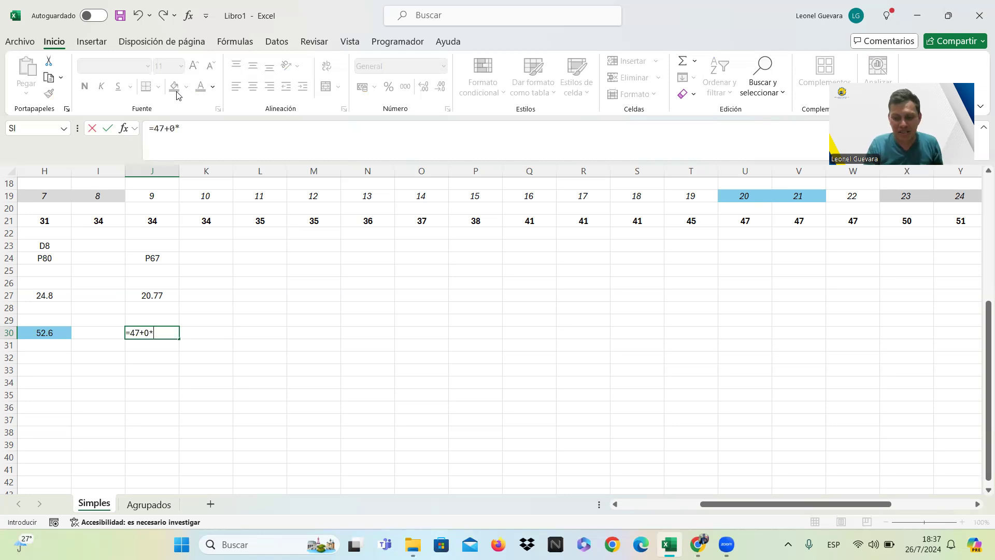
type("0.77")
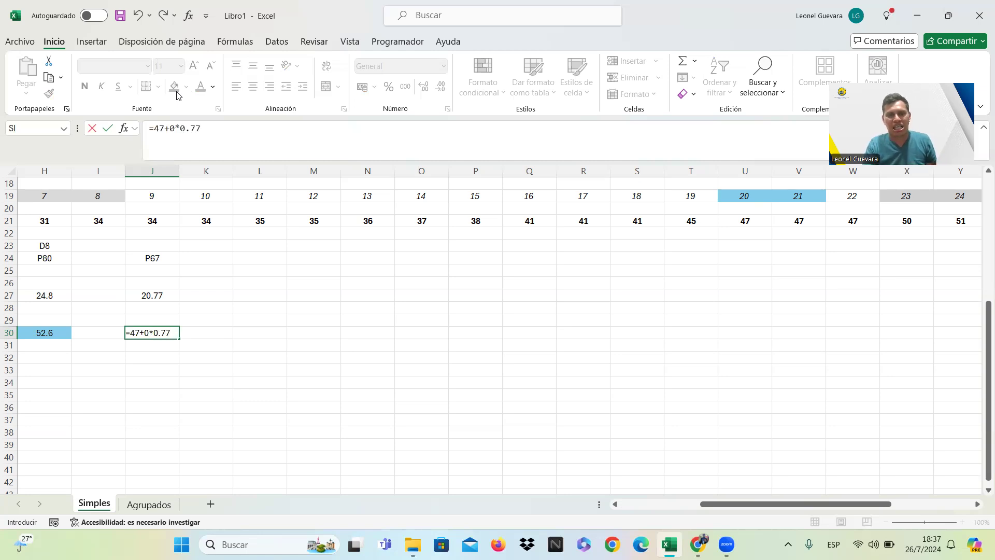
key("Return")
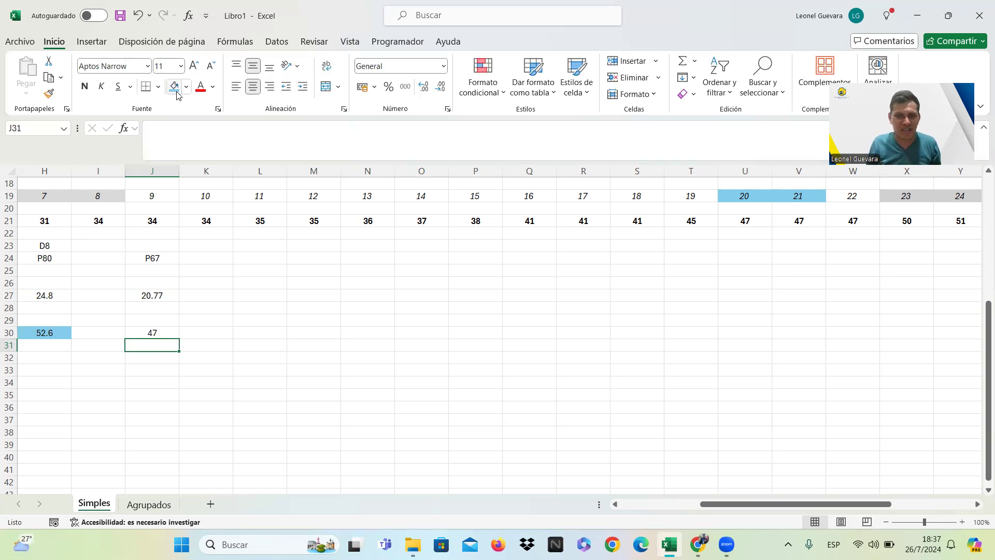
key("Up")
left_click(174, 90)
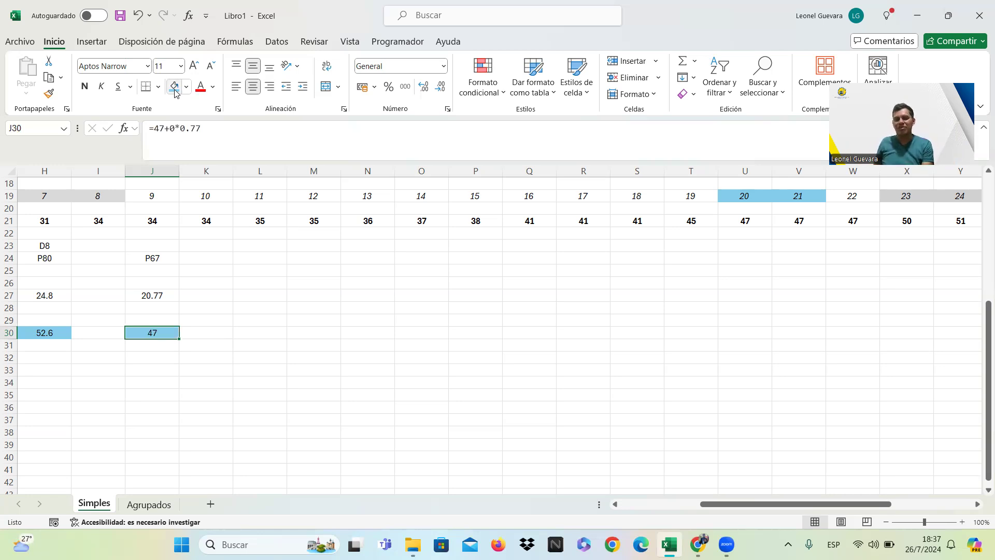
Review the quartile, decile and percentile positions and results across rows 23 to 30.
key("Down")
key("Down")
key("Up")
key("Up")
key("Up")
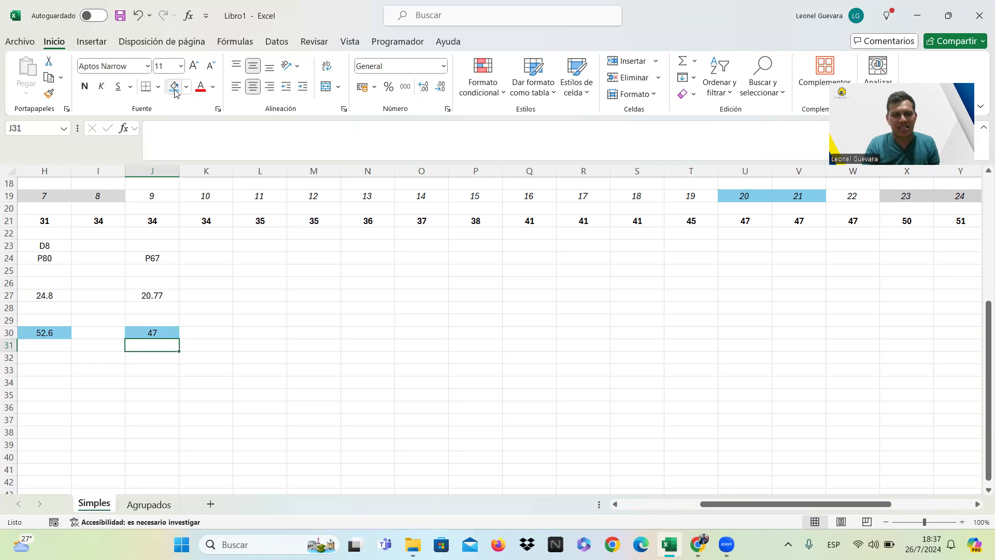
key("Left")
key("Left")
key("Left")
key("Left")
key("Left")
key("Left")
key("Left")
key("Left")
key("Left")
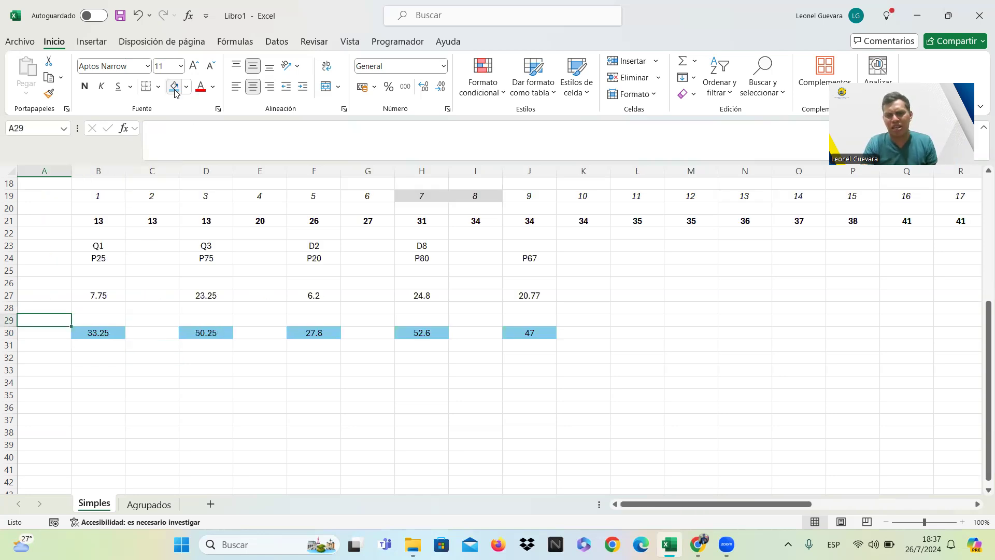
key("Up")
key("Up")
key("Up")
key("Up")
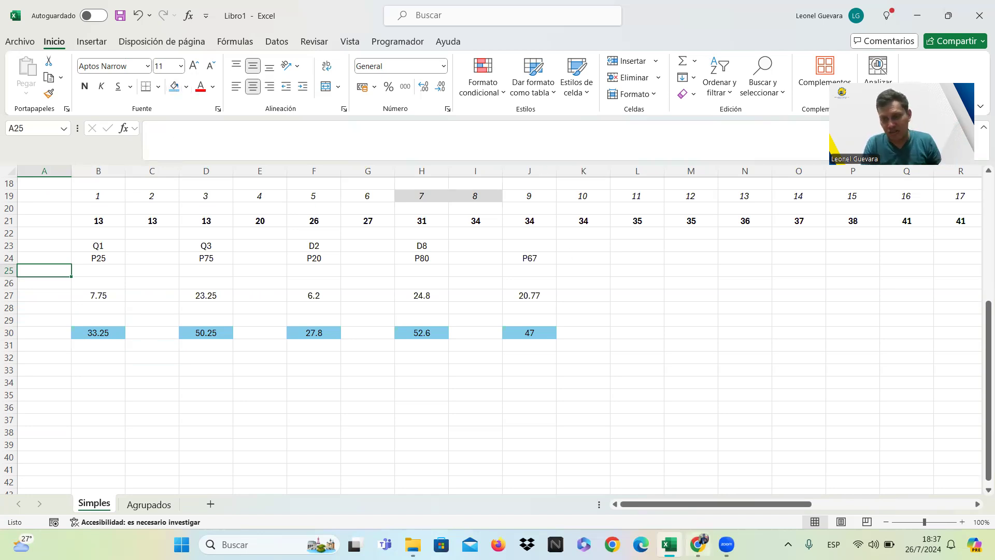
Switch to the course page in Chrome and examine the quartile, decile and percentile formula for grouped data under Lectura Principal.
mouse_move(698, 544)
left_click(696, 482)
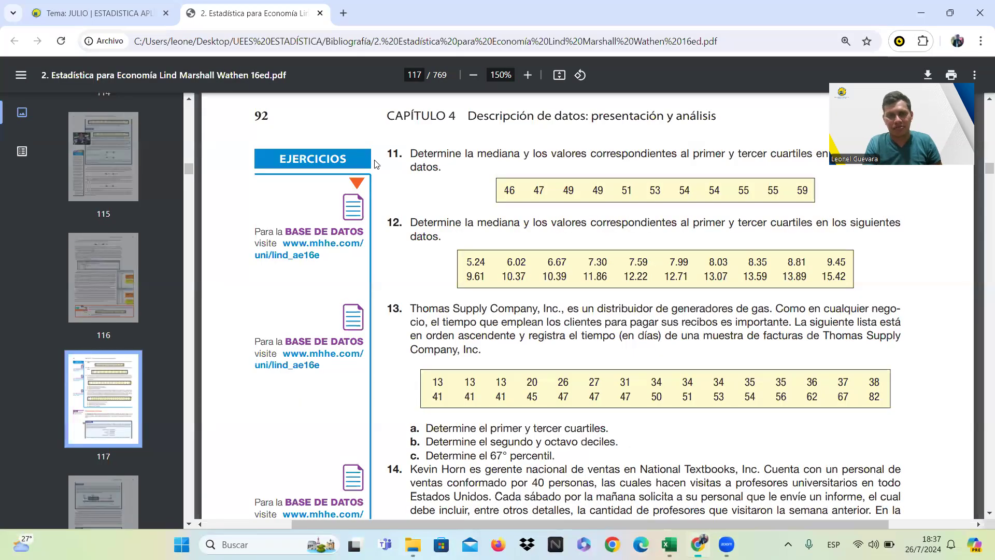
left_click(141, 5)
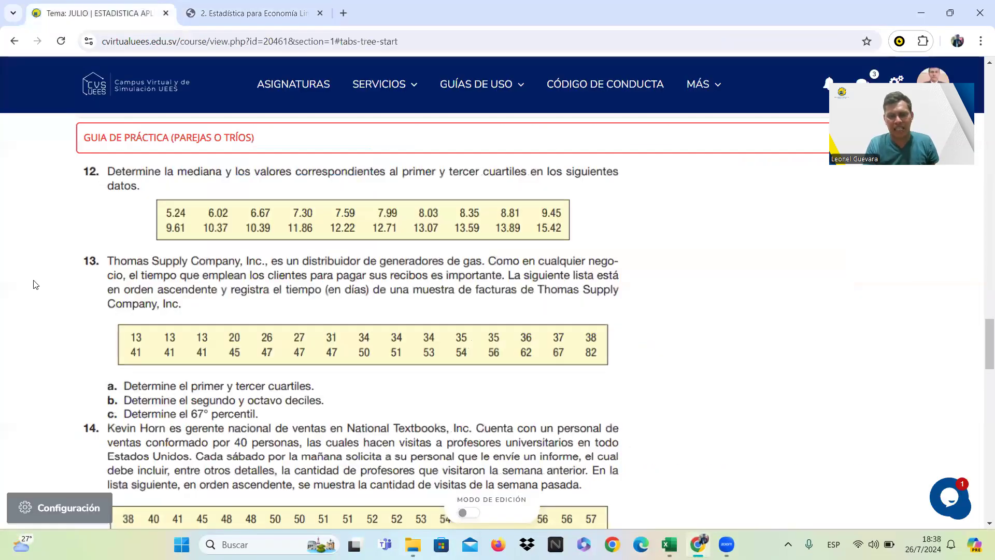
scroll(35, 284, "down", 10)
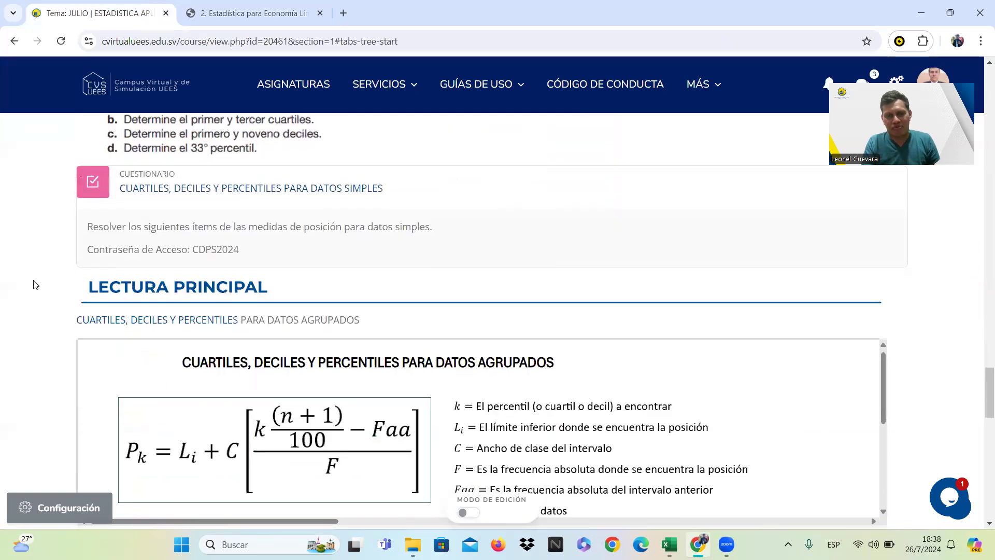
scroll(35, 284, "down", 2)
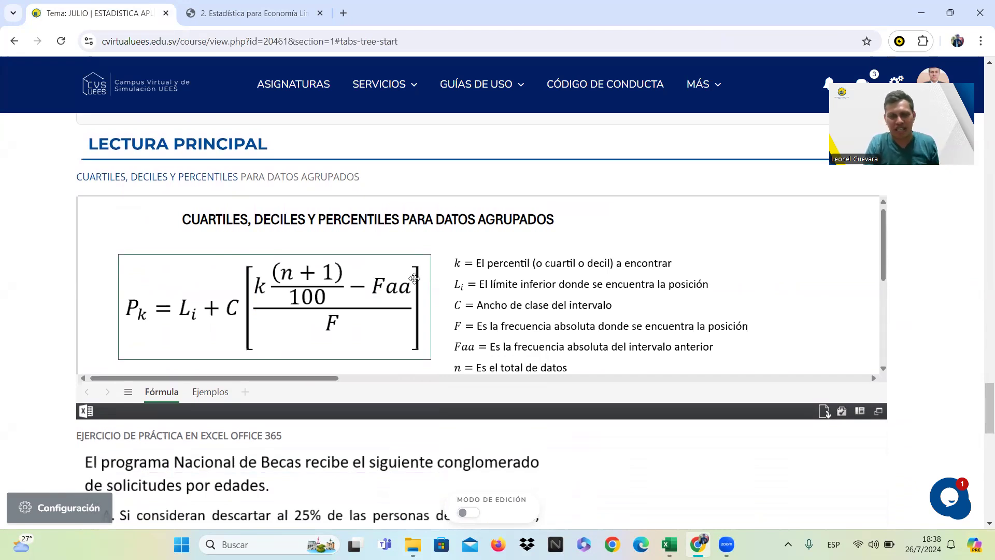
left_click_drag(335, 378, 332, 378)
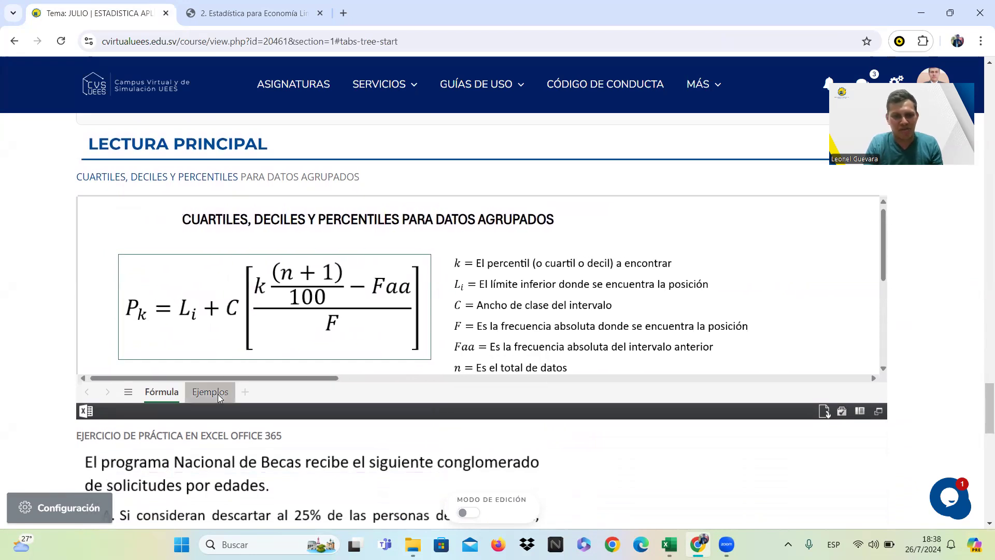
Examine the Ejemplos sheet's worked grouped-data examples, including percentile 59 and the first quartile.
left_click(218, 397)
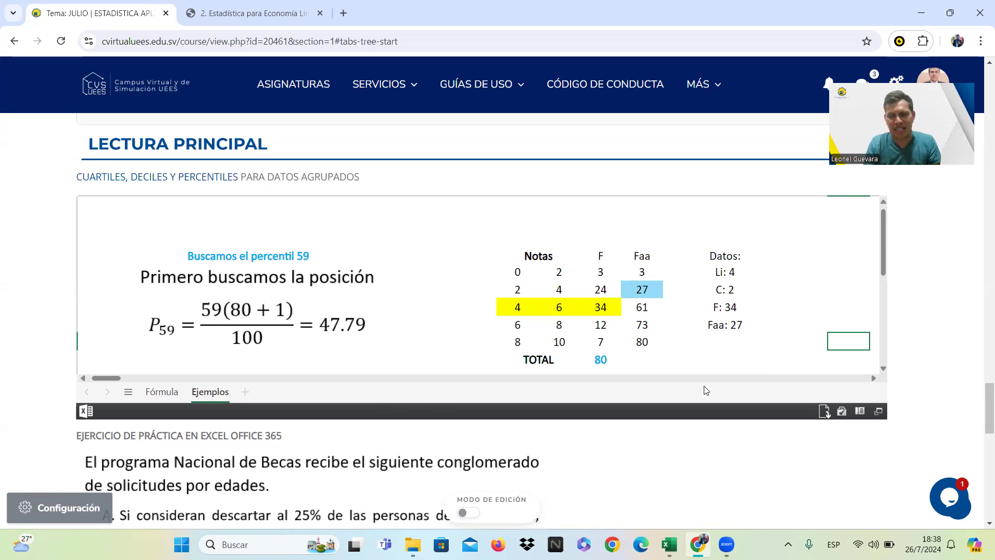
left_click(873, 379)
left_click_drag(873, 382, 872, 382)
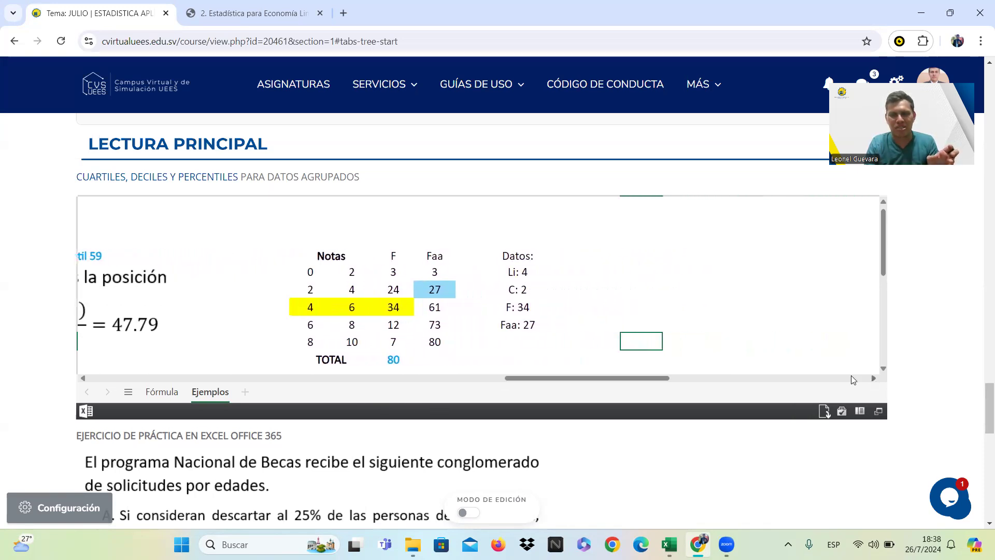
left_click(91, 381)
left_click(91, 381)
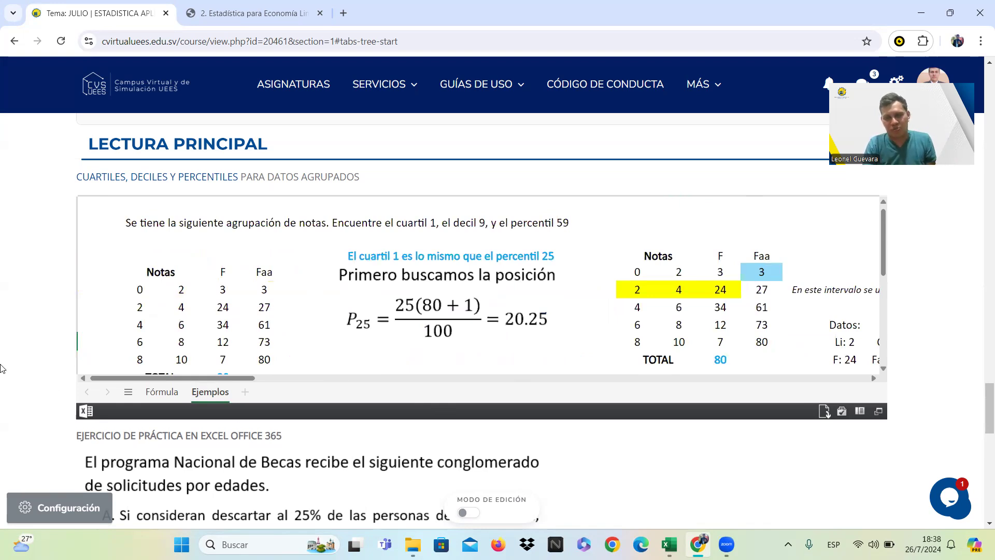
Examine the grouped-data practice exercise on scholarship applications by age, including questions A to C and the age frequency table.
scroll(0, 368, "down", 6)
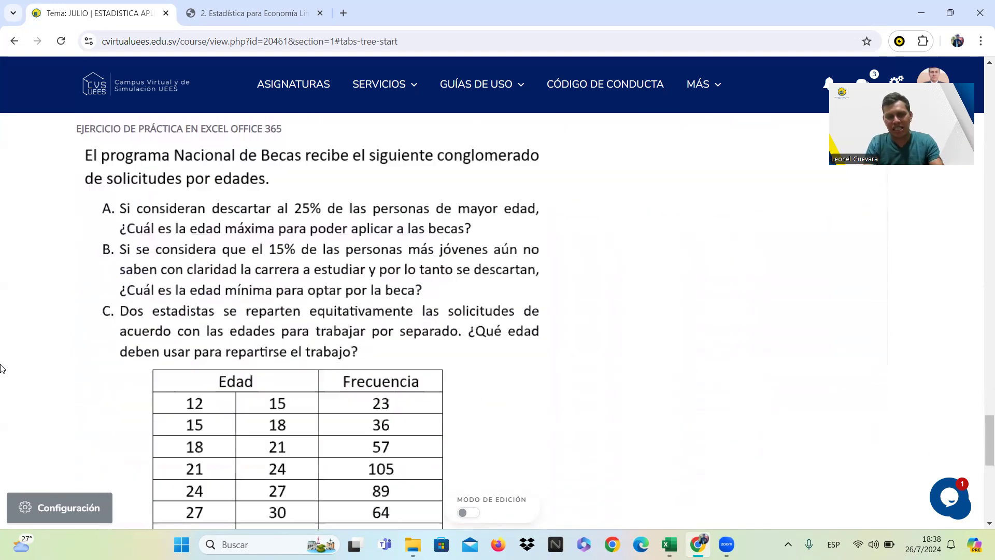
scroll(0, 368, "down", 2)
scroll(0, 368, "up", 2)
scroll(0, 368, "down", 1)
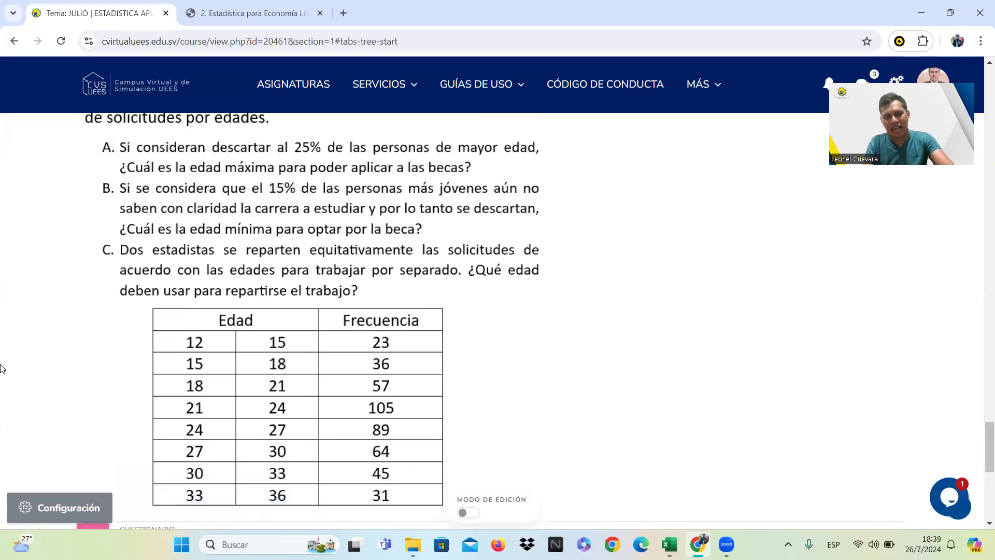
scroll(0, 368, "up", 1)
scroll(0, 368, "down", 2)
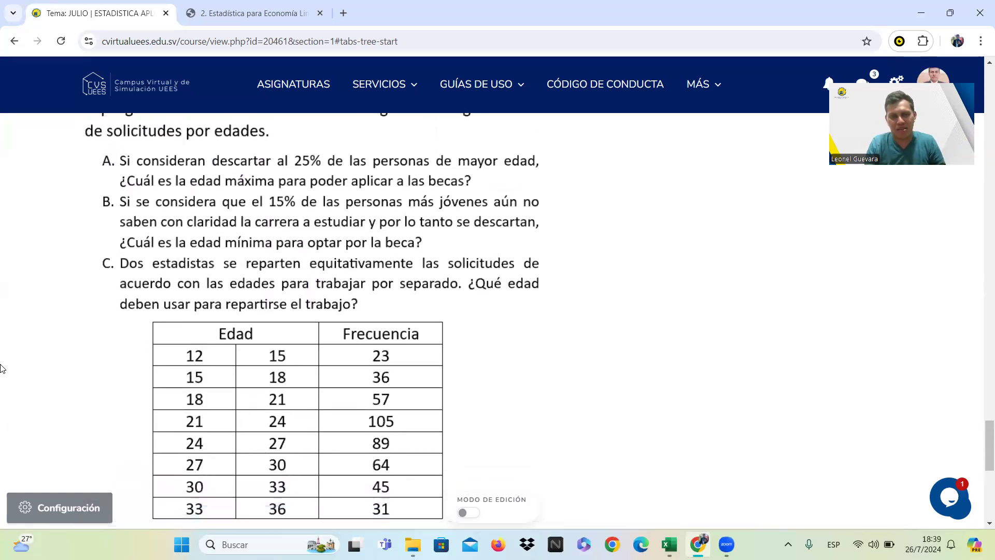
scroll(0, 367, "up", 2)
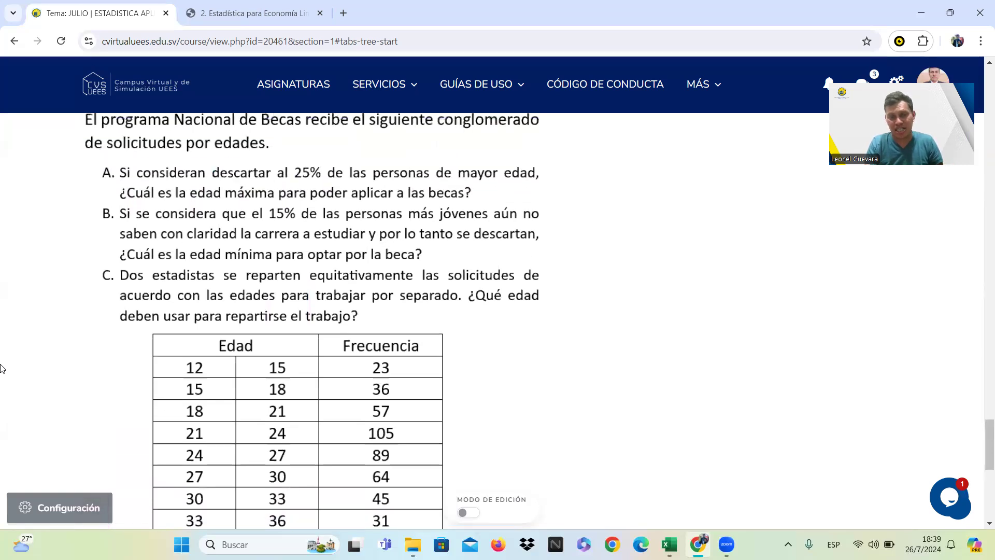
scroll(0, 368, "down", 1)
scroll(0, 368, "up", 2)
scroll(0, 368, "up", 1)
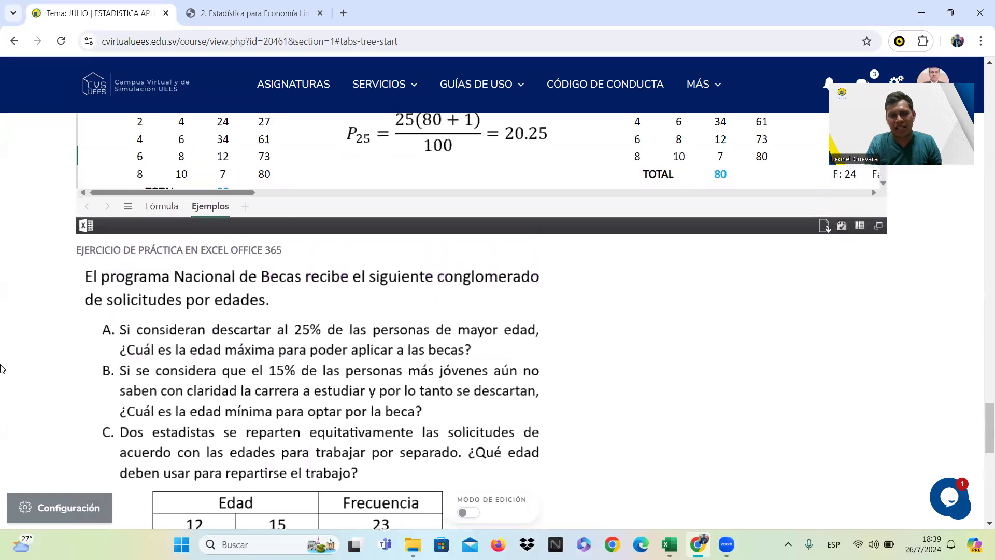
scroll(0, 368, "down", 2)
scroll(0, 368, "down", 2)
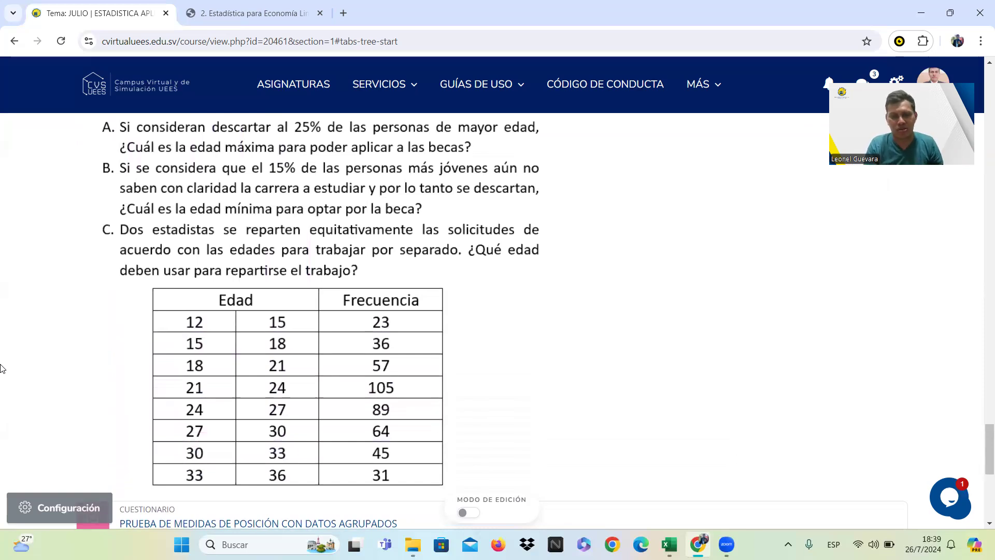
scroll(0, 368, "down", 3)
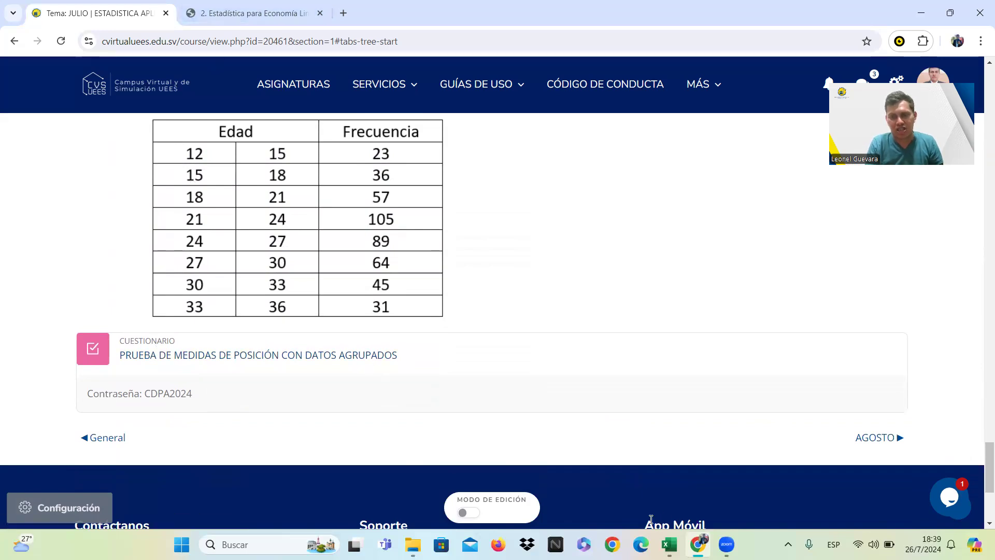
Switch to the Libro1 workbook in Excel and open the Agrupados sheet with the grouped-data percentile formula.
left_click(669, 544)
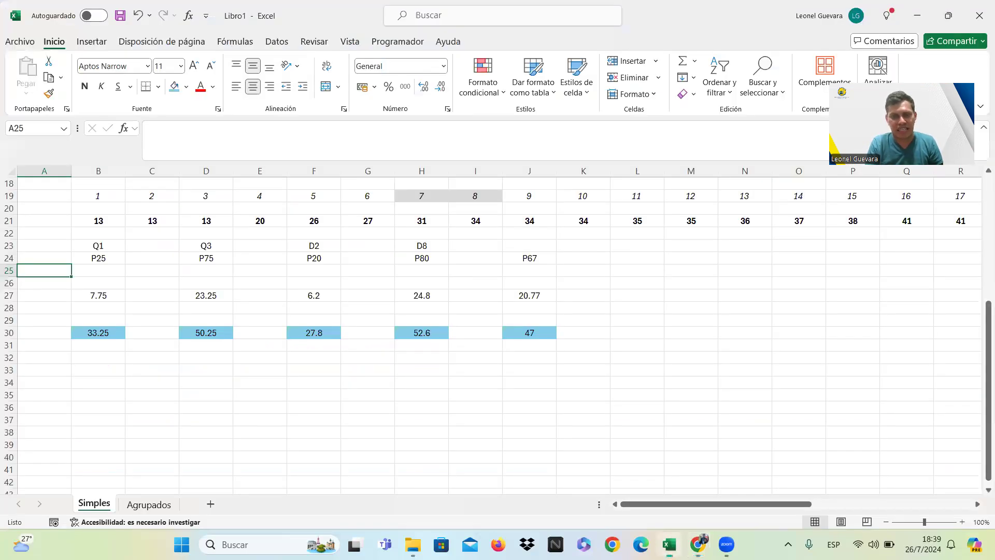
left_click(146, 503)
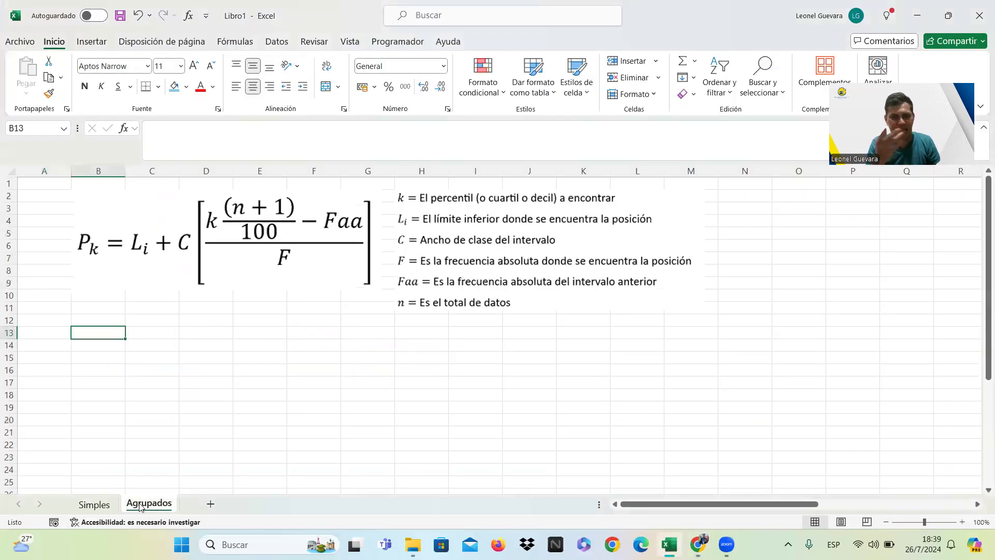
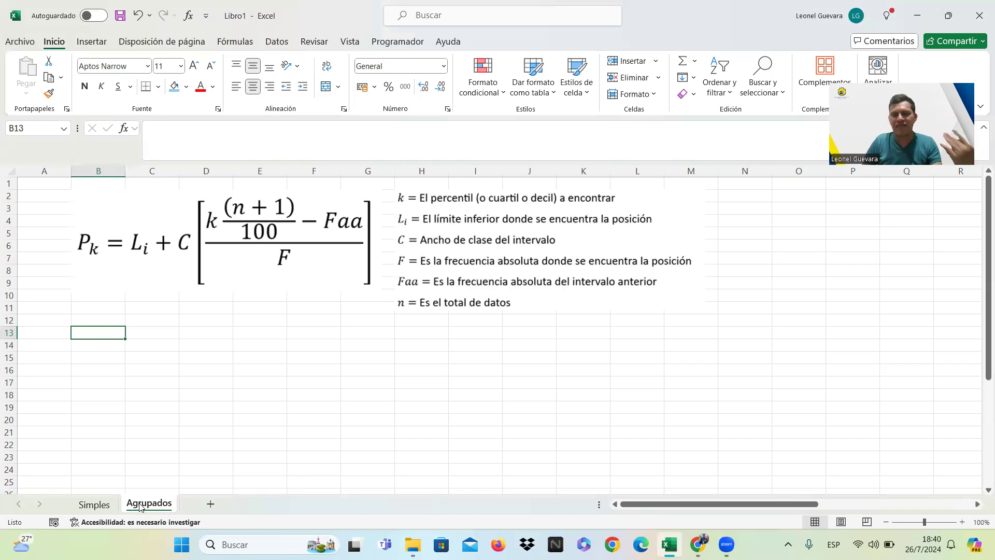
Examine the scholarship exercise on the Agrupados sheet, including questions A to C and the full age frequency table.
key("Return")
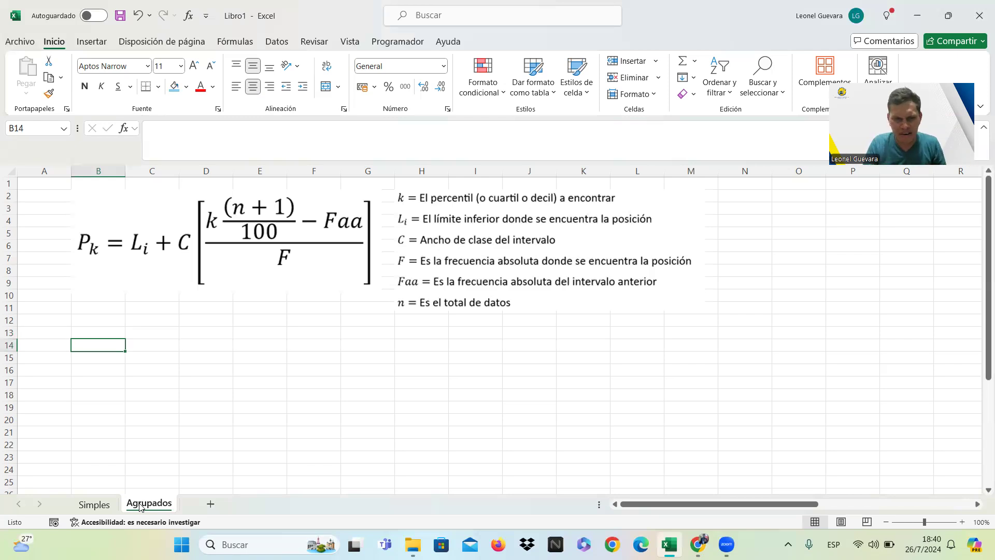
key("Right")
key("Right")
key("Right")
key("Right")
key("Right")
key("Right")
key("Right")
key("Right")
key("Right")
key("Right")
key("Right")
key("Right")
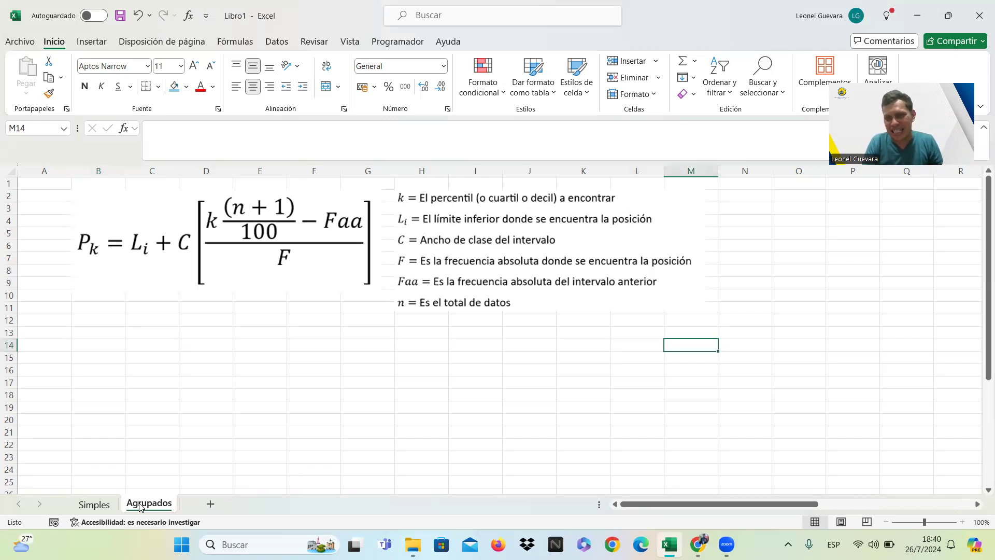
key("Right")
key("Right")
key("Right")
key("Right")
key("Right")
key("Right")
key("Right")
key("Right")
key("Right")
key("Right")
key("Right")
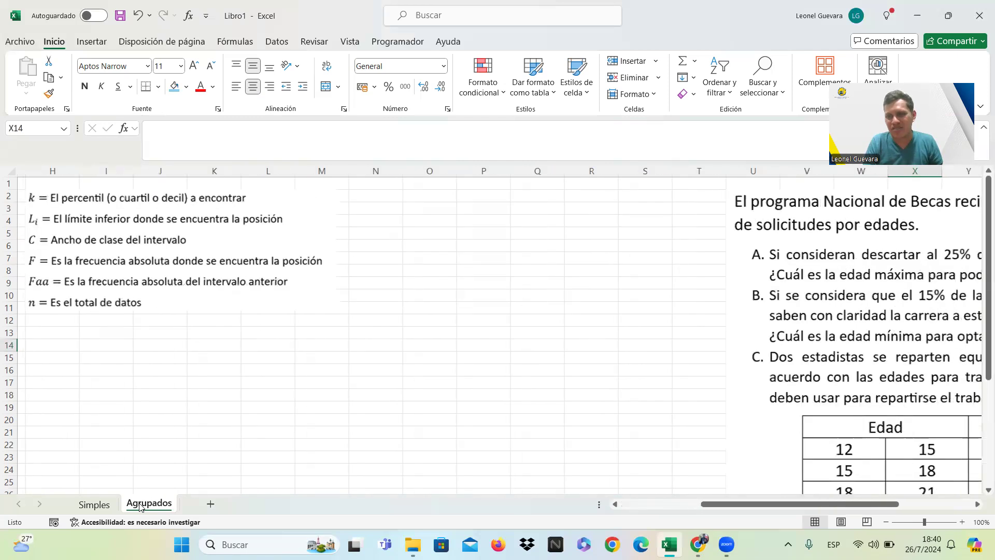
key("Right")
key("Right")
key("Right")
key("Right")
key("Right")
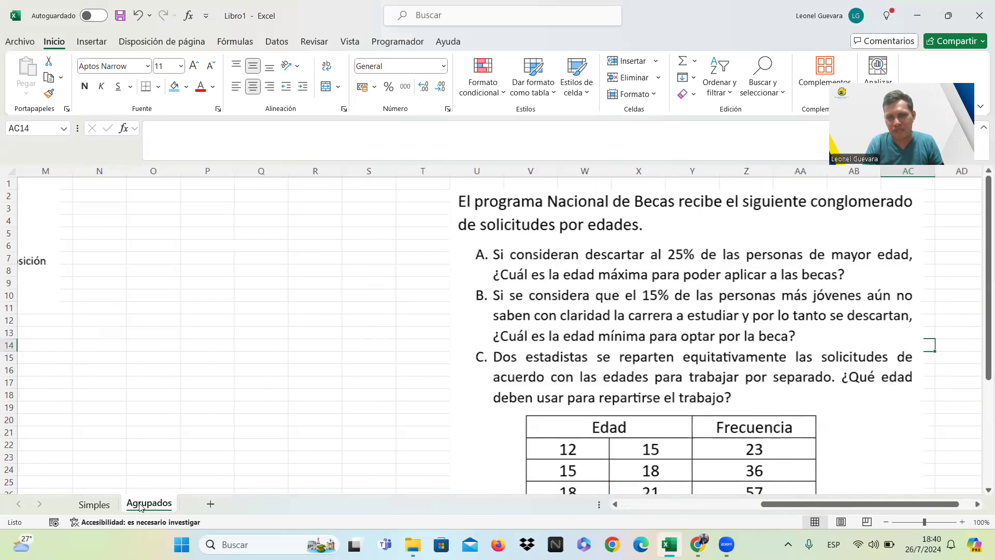
key("Down")
key("Down")
key("Down")
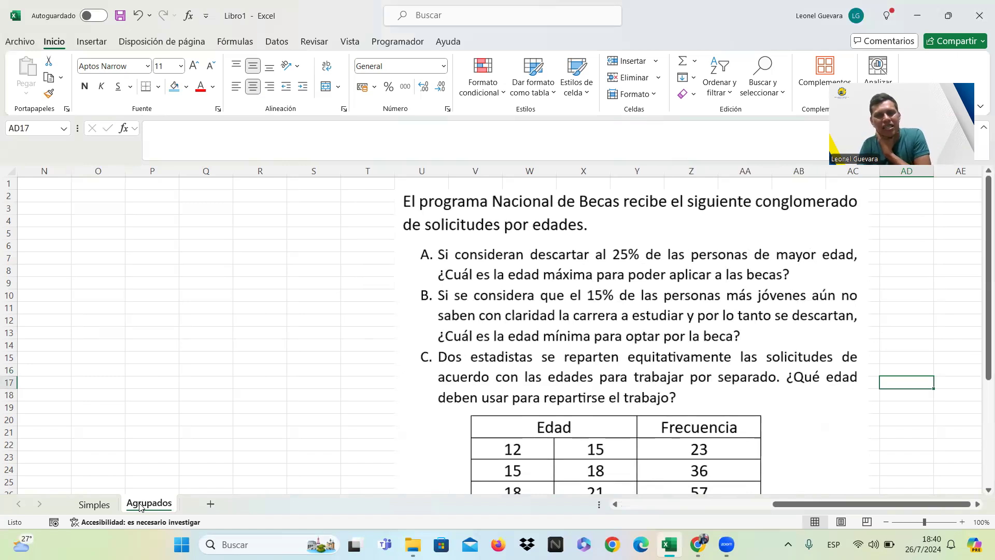
key("Down")
key("Down")
key("Down")
key("Down")
key("Down")
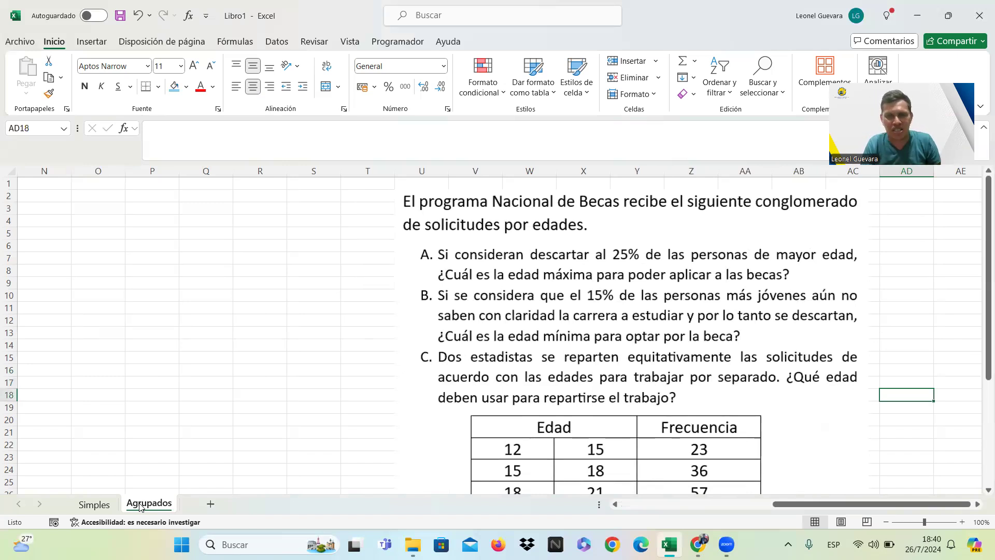
key("Down")
key("Down")
key("Down")
key("Down")
key("Down")
key("Down")
key("Down")
key("Down")
key("Down")
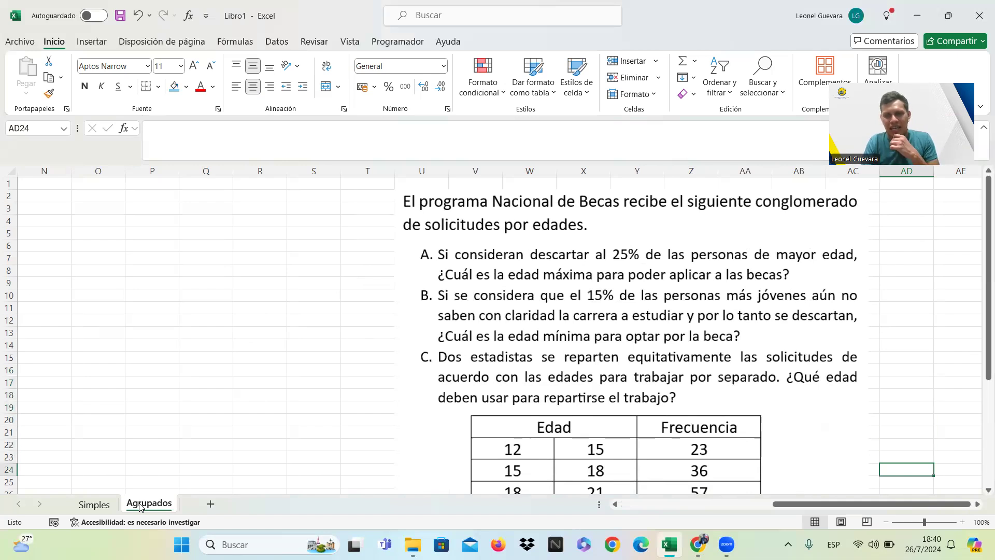
key("Down")
key("Down")
key("Down")
key("Down")
key("Down")
key("Down")
key("Down")
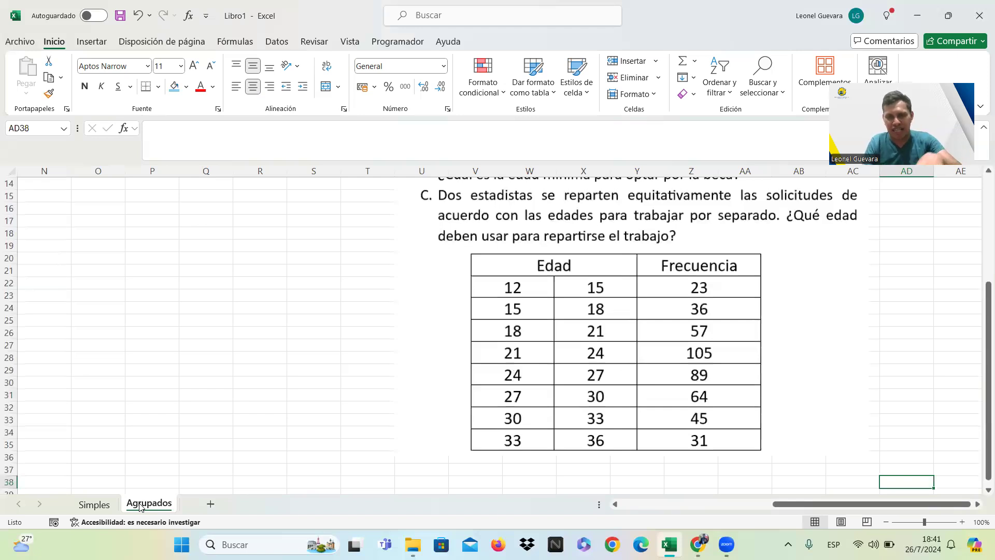
key("Left")
key("Up")
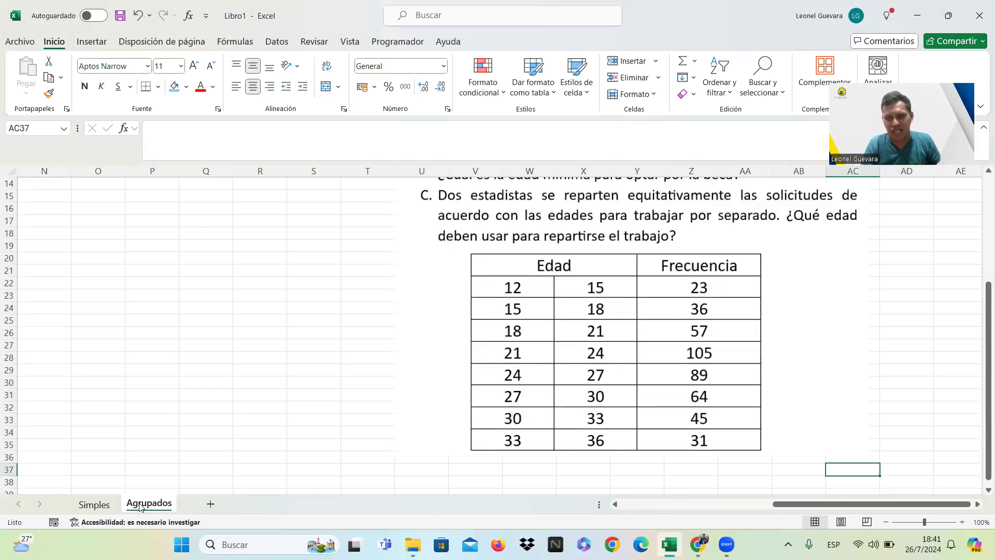
Enter the lower age limits 12, 15, 18, 21, 24, 27, 30 and 33 in cells B14 to B21.
left_click(373, 286)
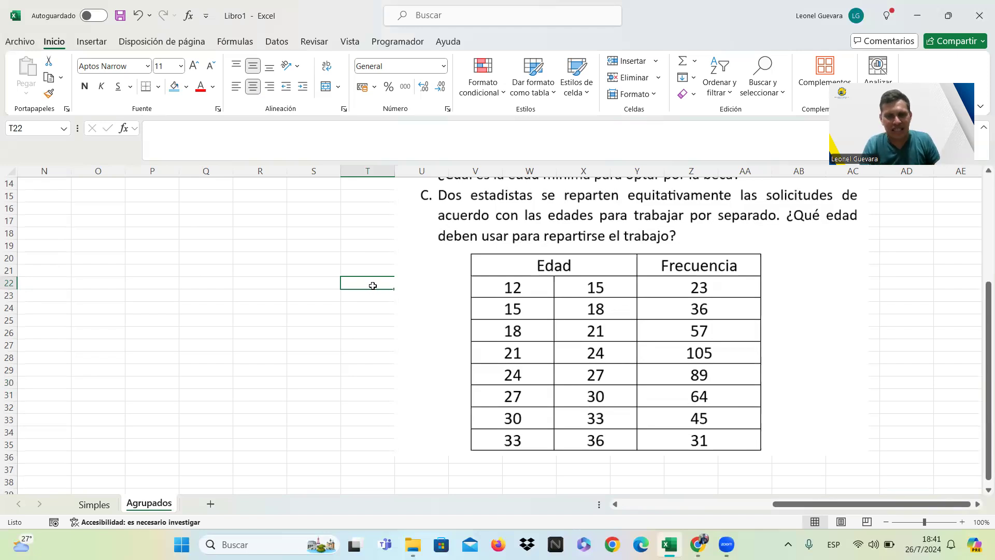
key("Left")
key("Left")
key("Left")
key("Left")
key("Left")
key("Left")
key("Left")
key("Left")
key("Left")
key("Left")
key("Left")
key("Left")
key("Left")
key("Left")
key("Left")
key("Left")
key("Left")
key("Left")
key("Left")
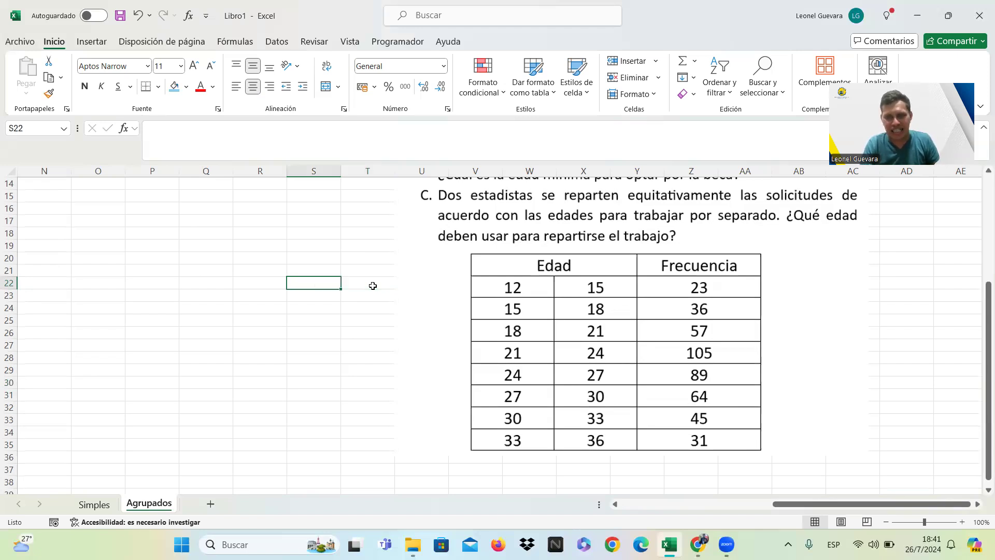
key("Up")
key("Up")
key("Up")
key("Up")
key("Up")
key("Up")
key("Up")
key("Up")
key("Up")
key("Up")
key("Up")
key("Up")
key("Up")
key("Up")
key("Up")
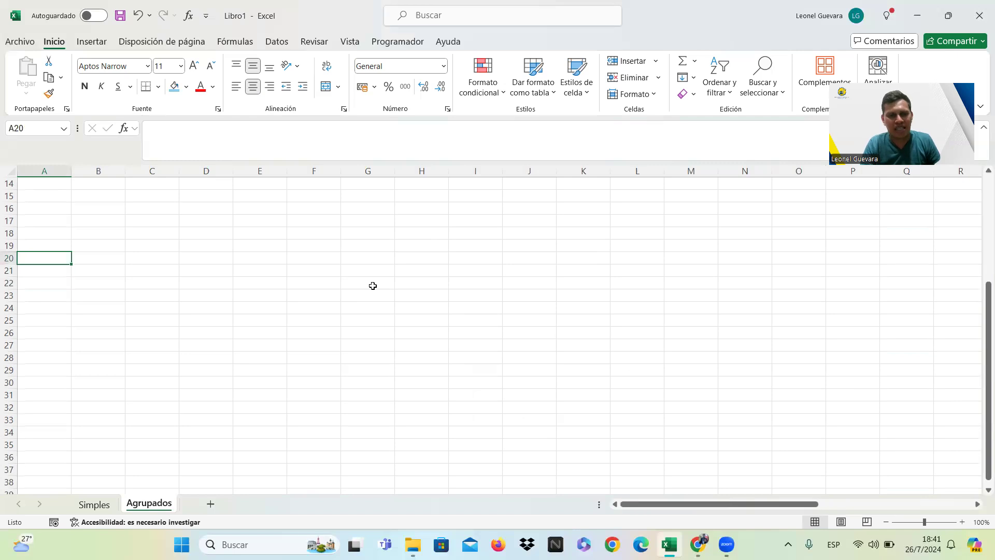
key("Down")
key("Down")
key("Down")
key("Down")
key("Down")
key("Down")
key("Down")
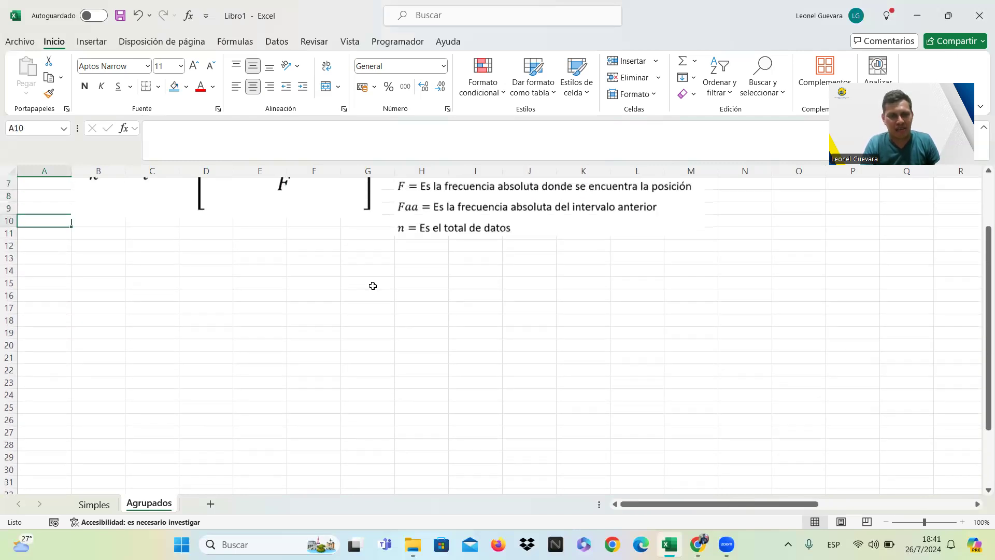
key("Right")
type("12")
key("Return")
type("15")
key("Return")
type("18")
key("Return")
type("21")
key("Return")
type("24")
key("Return")
type("2")
key("Return")
key("Up")
type("27")
key("Return")
type("30")
key("Return")
type("33")
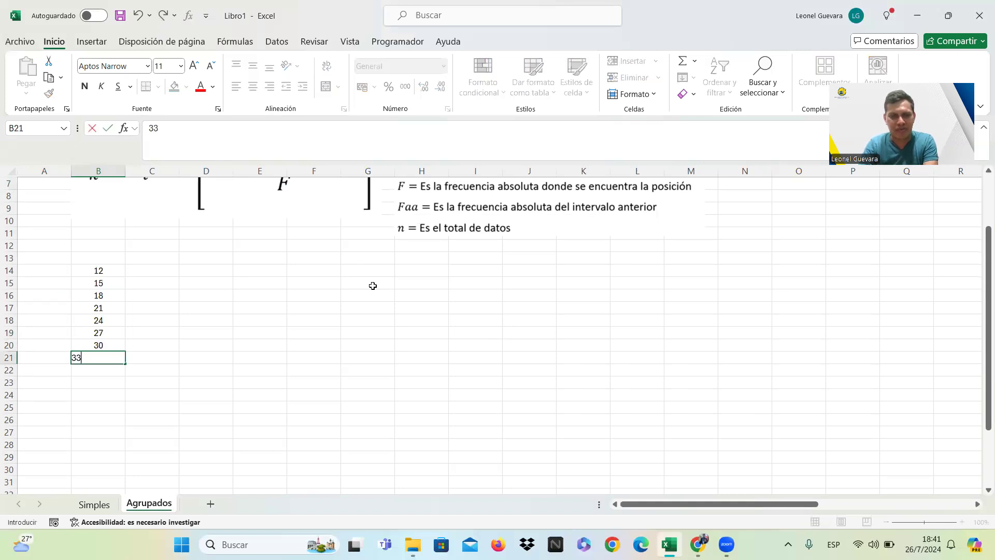
key("Tab")
Enter the upper age limits 15, 18, 21, 24, 27, 30, 33 and 36 in cells C14 to C21.
key("Up")
key("Up")
key("Up")
key("Up")
key("Up")
key("Up")
key("Up")
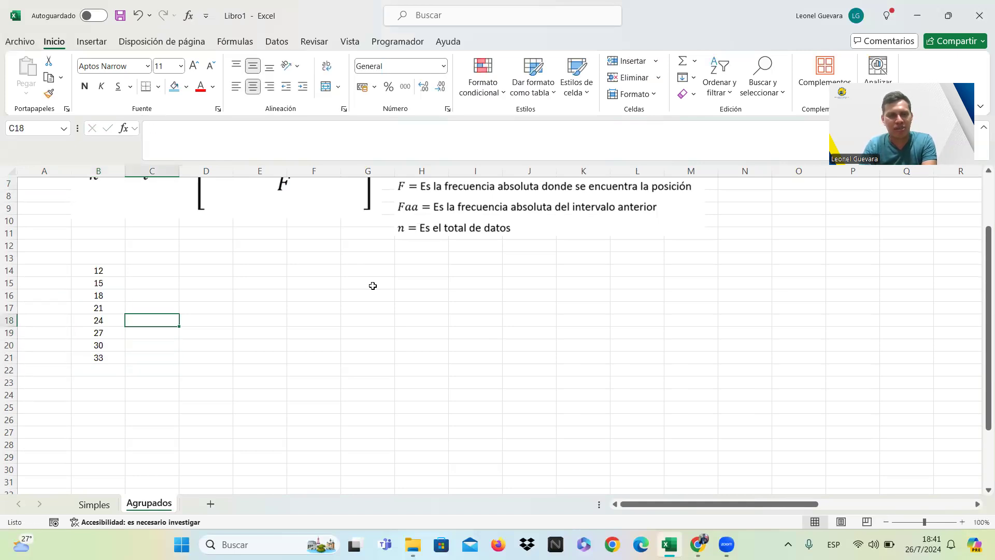
type("15")
key("Return")
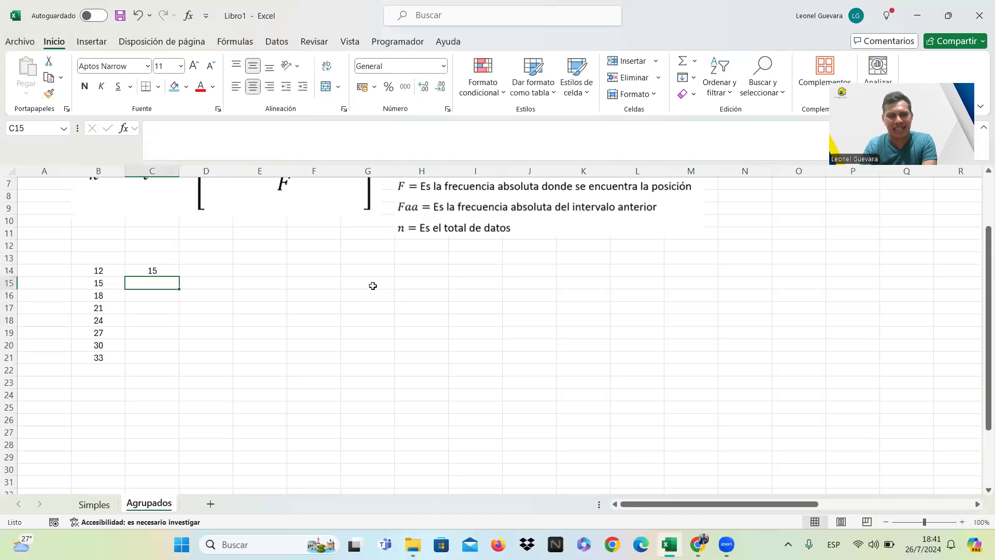
type("18")
key("Return")
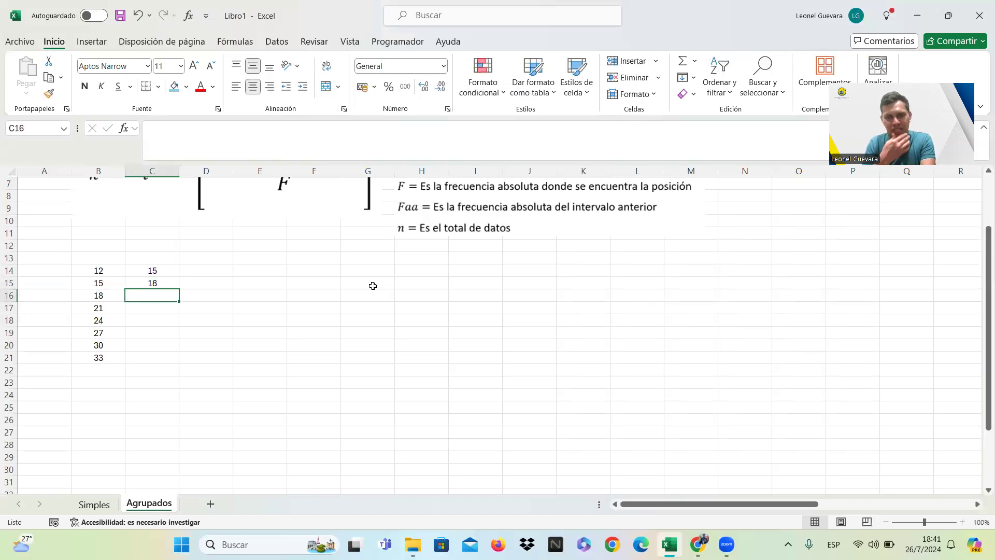
type("21")
key("Return")
type("24")
key("Return")
type("27")
key("Return")
type("30")
key("Return")
type("33")
key("Return")
type("36")
key("Tab")
key("Tab")
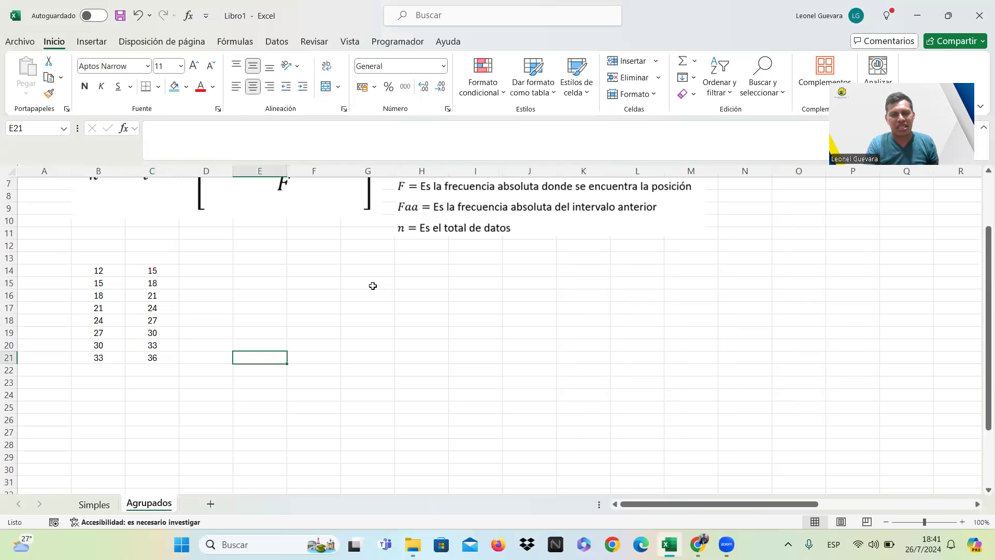
Consult the Frecuencia column of the exercise's age table for the first intervals.
key("Up")
key("Up")
key("Up")
key("Right")
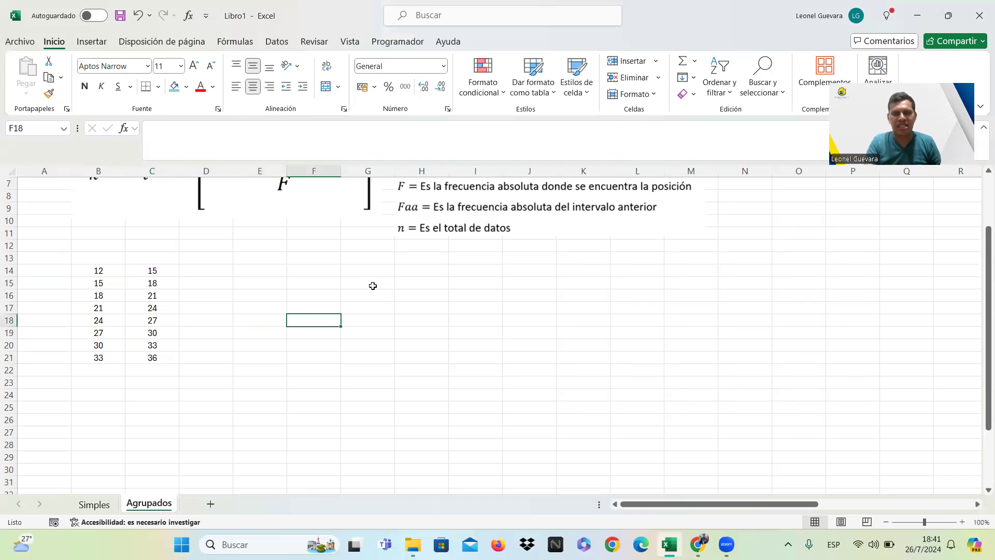
key("Right")
key("Right")
key("Right")
key("Right")
key("Right")
key("Right")
key("Right")
key("Right")
key("Right")
key("Right")
key("Right")
key("Right")
key("Right")
key("Right")
key("Right")
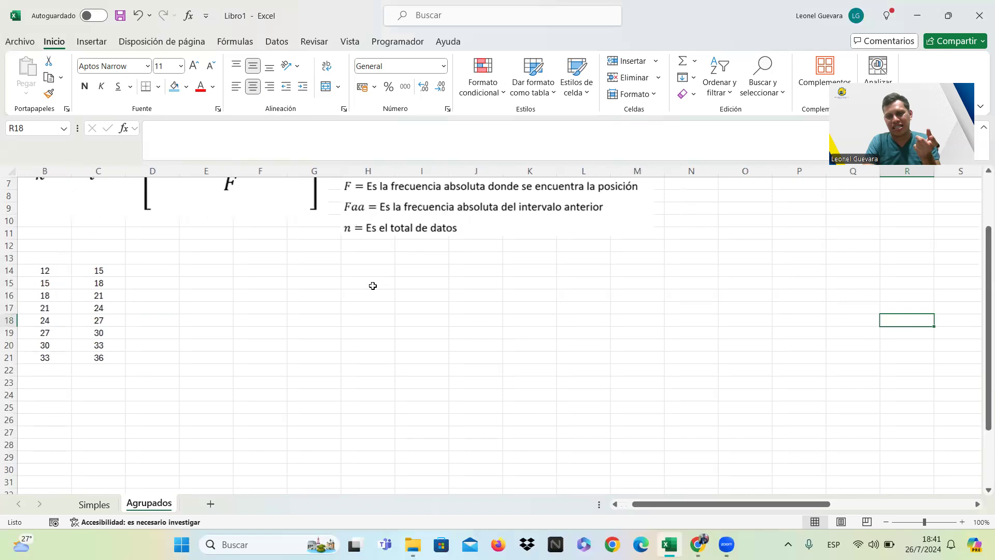
key("Right")
key("Right")
key("Right")
key("Right")
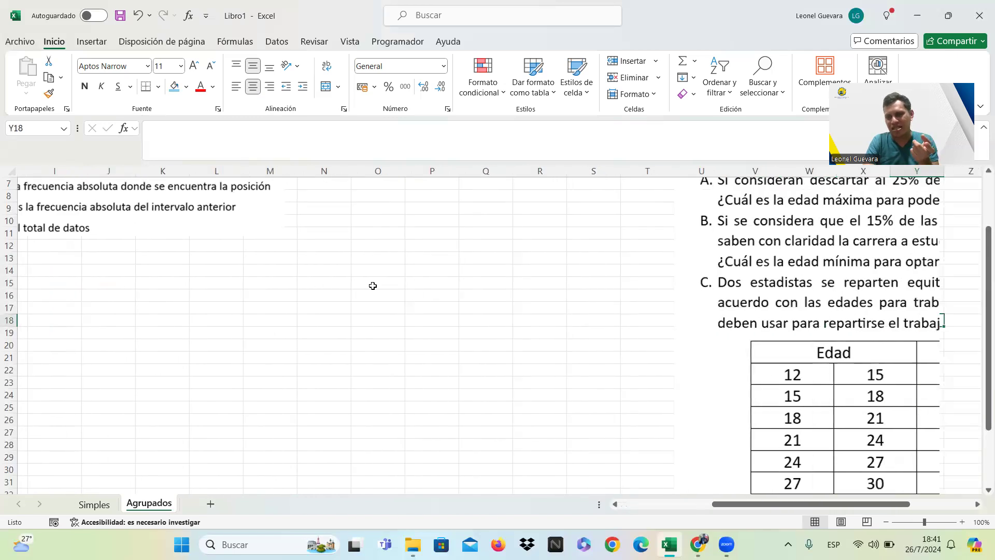
key("Right")
key("Down")
key("Down")
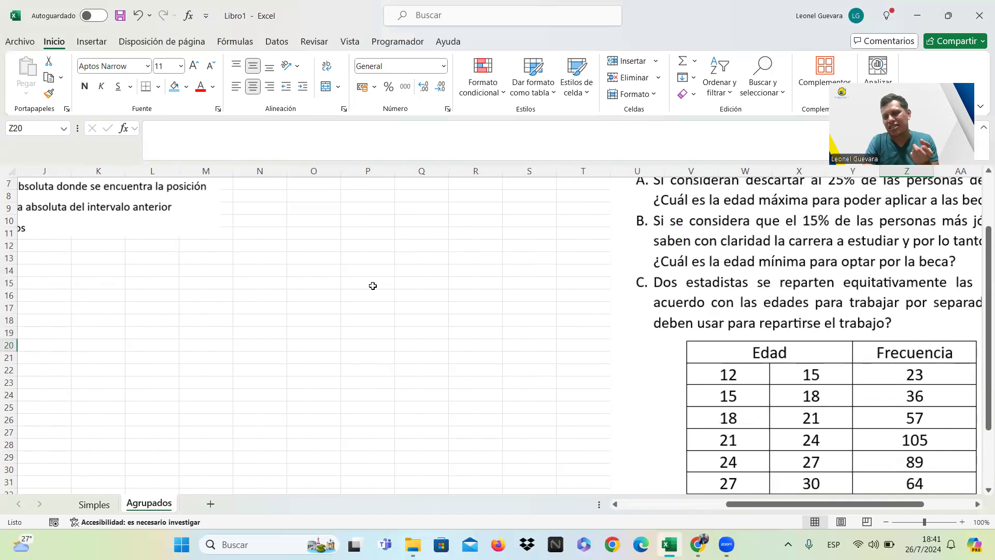
Enter the frequencies 23, 36 and 57 for the first three age intervals in cells D14 to D16.
key("Left")
key("Home")
key("Up")
key("Up")
key("Up")
key("Up")
key("Right")
key("Right")
key("Right")
key("Up")
key("Up")
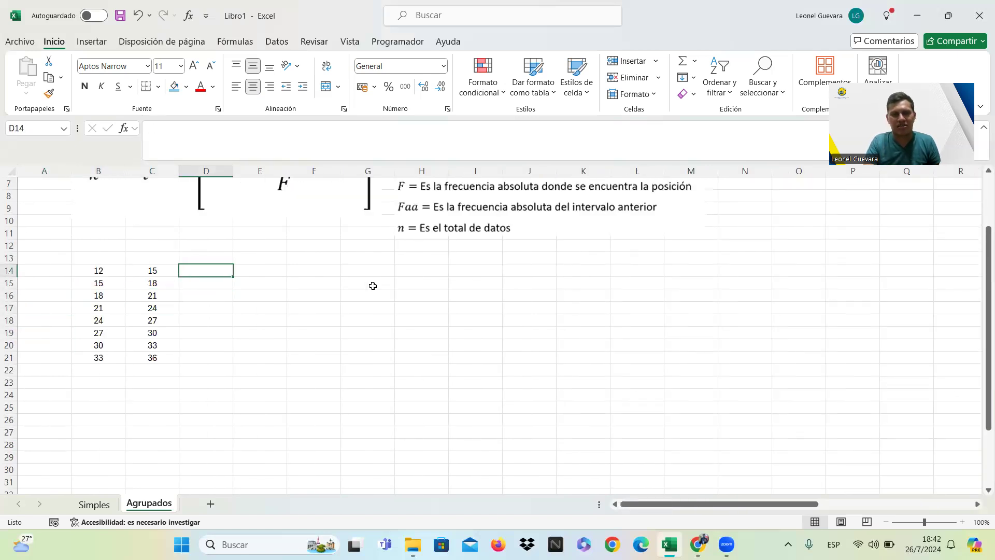
type("23")
key("Return")
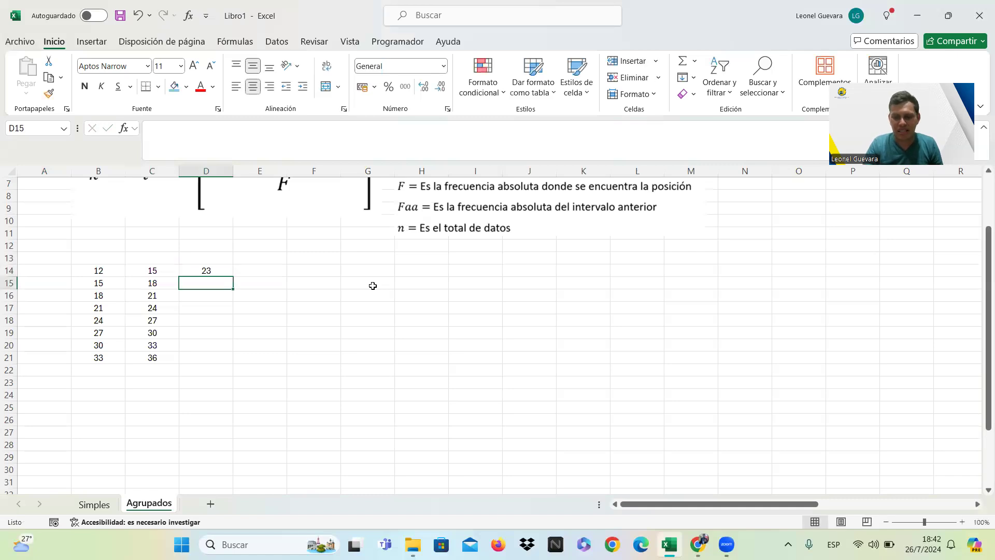
type("36")
key("Return")
type("57")
key("Return")
Consult the exercise's age table again for the frequencies from the 21–24 interval to the last one.
key("Right")
key("Right")
key("Right")
key("Right")
key("Right")
key("Right")
key("Right")
key("Right")
key("Right")
key("Right")
key("Right")
key("Right")
key("Right")
key("Right")
key("Right")
key("Right")
key("Right")
key("Right")
key("Right")
key("Right")
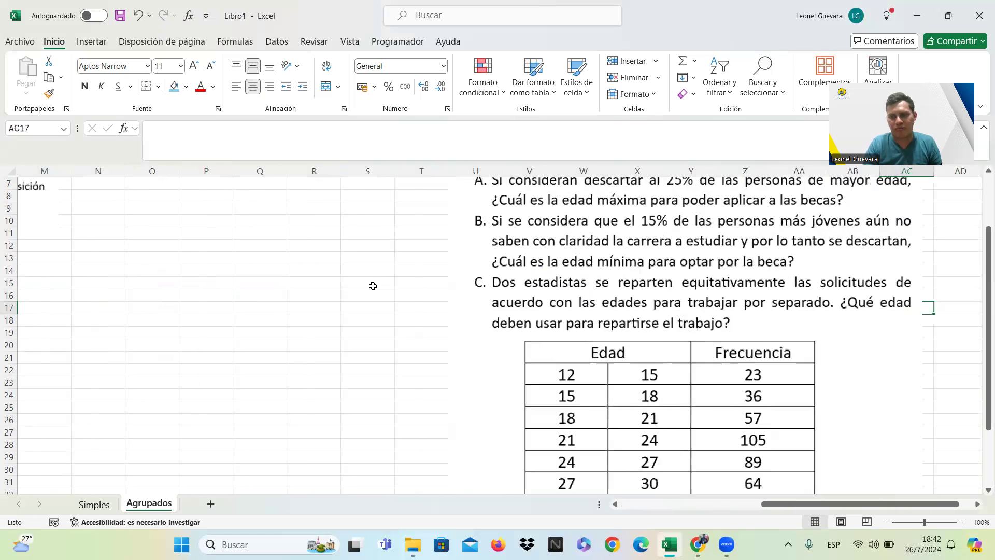
key("Down")
key("Down")
key("Down")
key("Down")
key("Down")
key("Down")
key("Down")
key("Down")
key("Down")
key("Down")
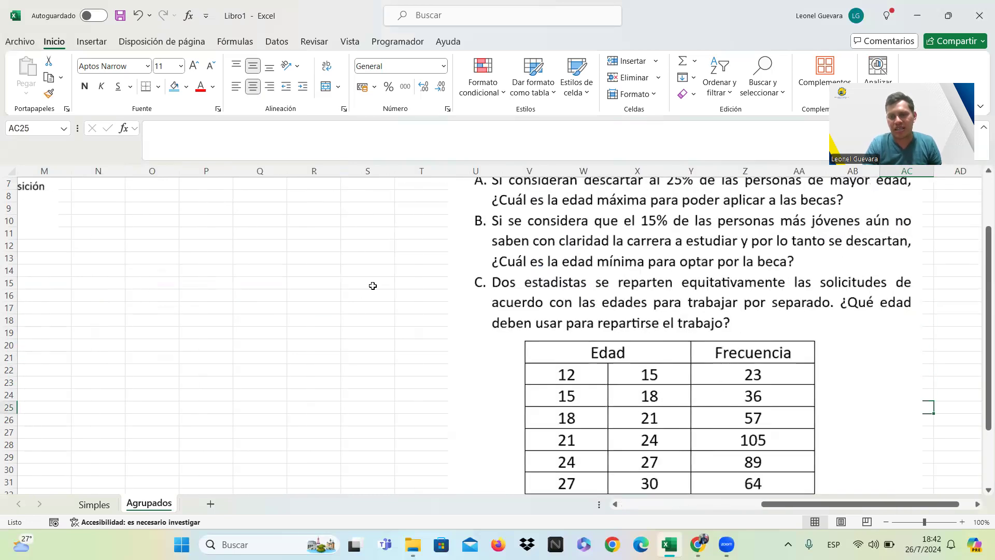
key("Down")
key("Down")
key("Down")
key("Down")
key("Down")
key("Down")
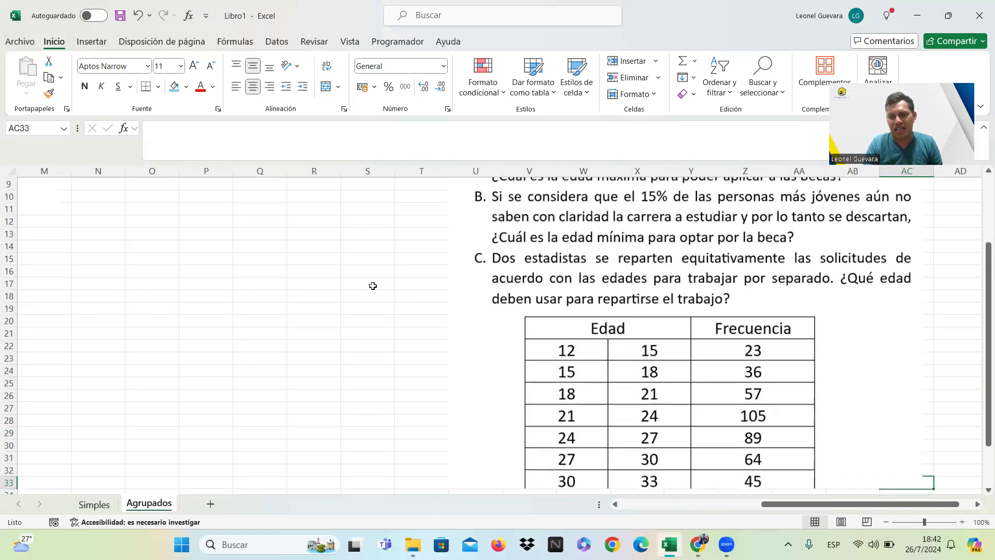
key("Down")
key("Down")
key("Down")
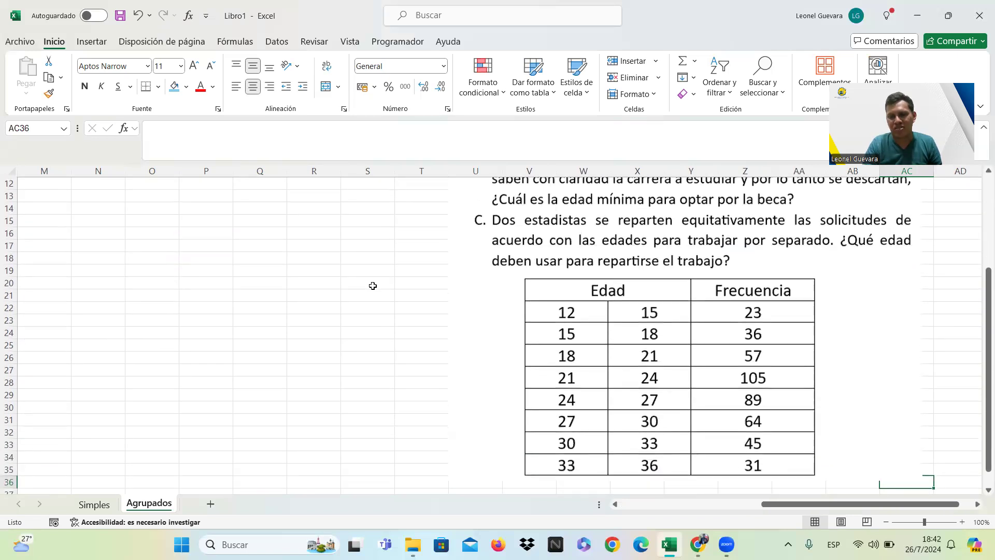
Enter the frequencies 105, 89 and 64 for the next three age intervals in cells D17 to D19.
key("Left")
key("Left")
key("Left")
key("Left")
key("Left")
key("Left")
key("Left")
key("Left")
key("Left")
key("Left")
key("Left")
key("Left")
key("Left")
key("Left")
key("Left")
key("Left")
key("Left")
key("Left")
key("Left")
key("Left")
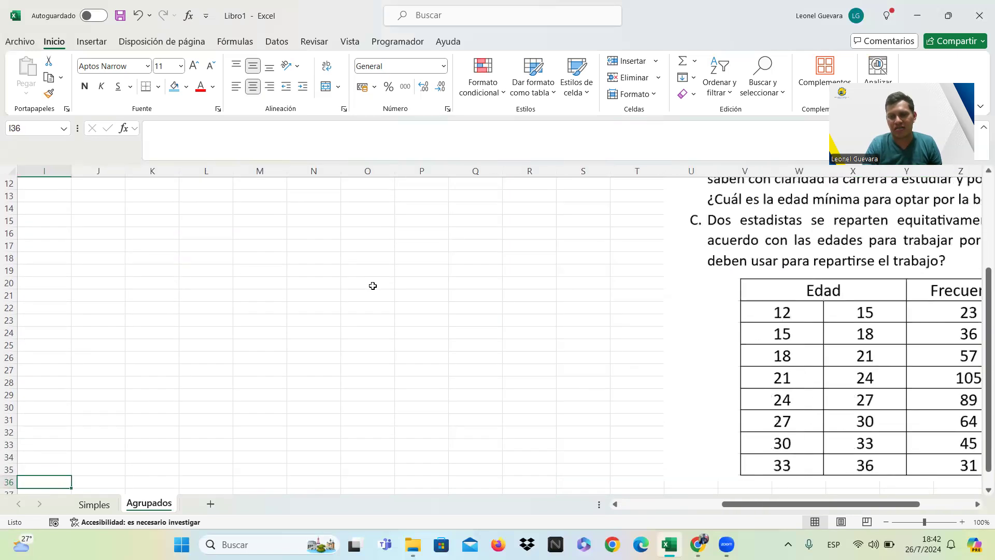
left_click(222, 247)
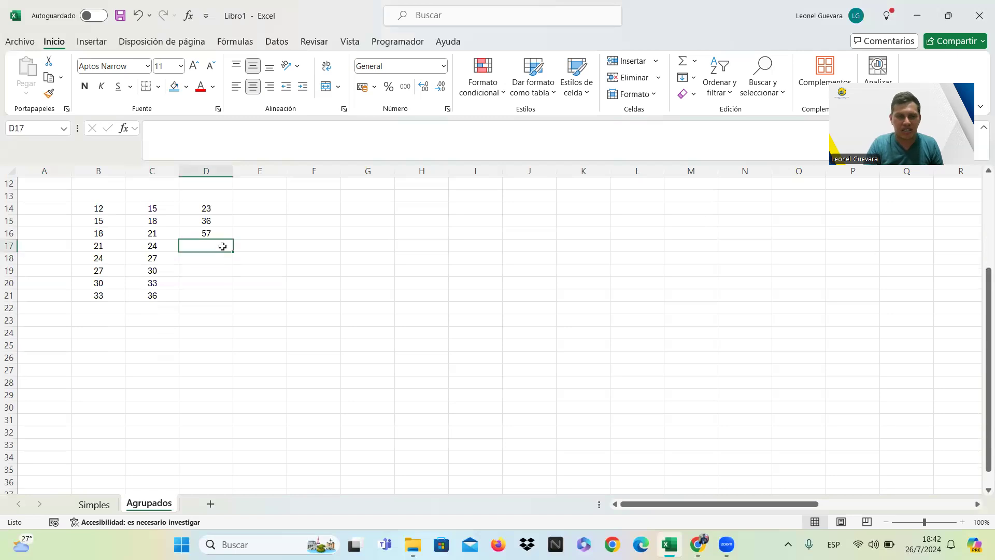
type("105")
key("Return")
type("89")
key("Return")
type("64")
key("Return")
Recheck the exercise's table and enter the last two frequencies, 45 and 31, in cells D20 and D21.
key("Right")
key("Right")
key("Right")
key("Right")
key("Right")
key("Right")
key("Right")
key("Right")
key("Right")
key("Right")
key("Right")
key("Right")
key("Right")
key("Right")
key("Right")
key("Right")
key("Right")
key("Right")
key("Right")
key("Right")
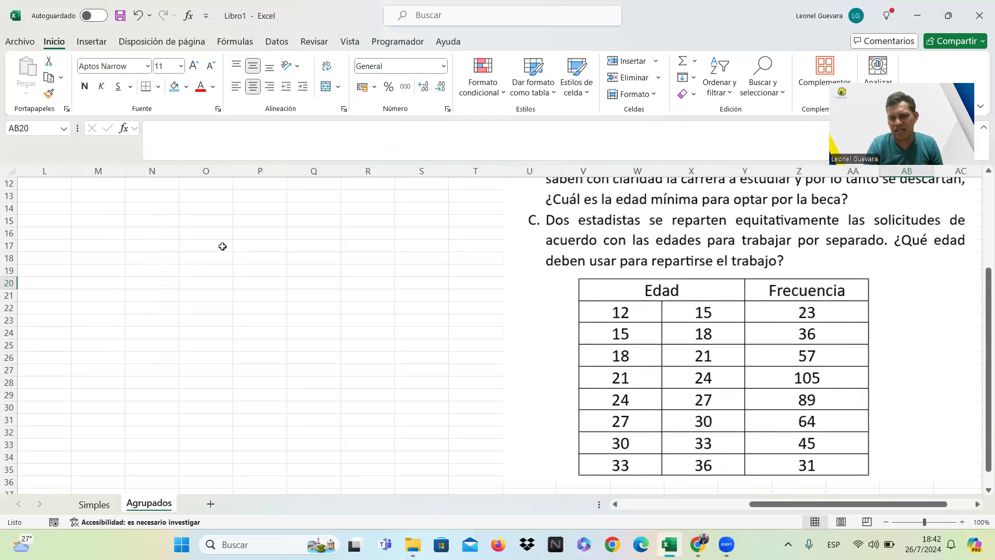
key("Left")
key("Left")
key("Left")
key("Left")
key("Left")
key("Left")
key("Left")
key("Left")
key("Left")
key("Left")
key("Left")
key("Left")
key("Left")
key("Left")
key("Left")
key("Left")
key("Left")
key("Left")
key("Left")
key("Left")
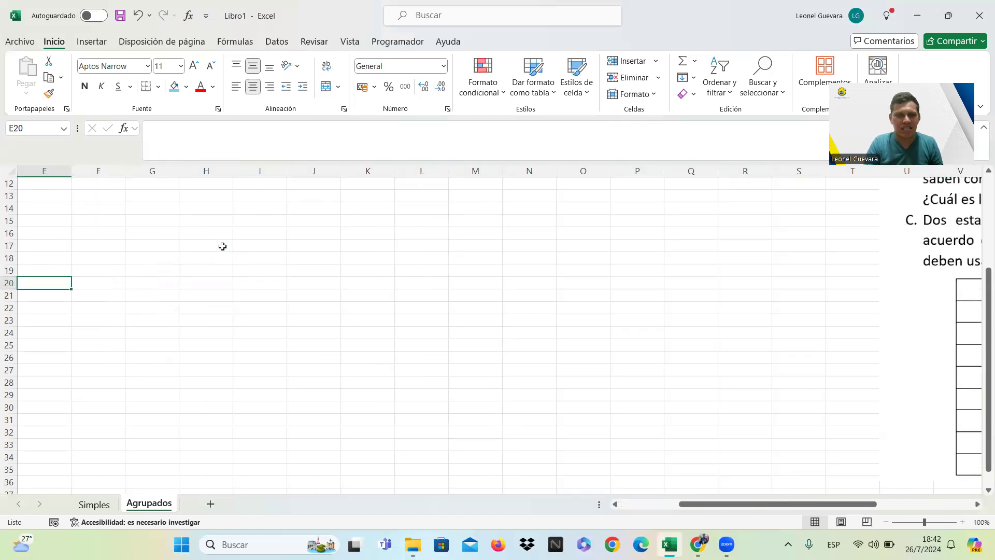
left_click(208, 285)
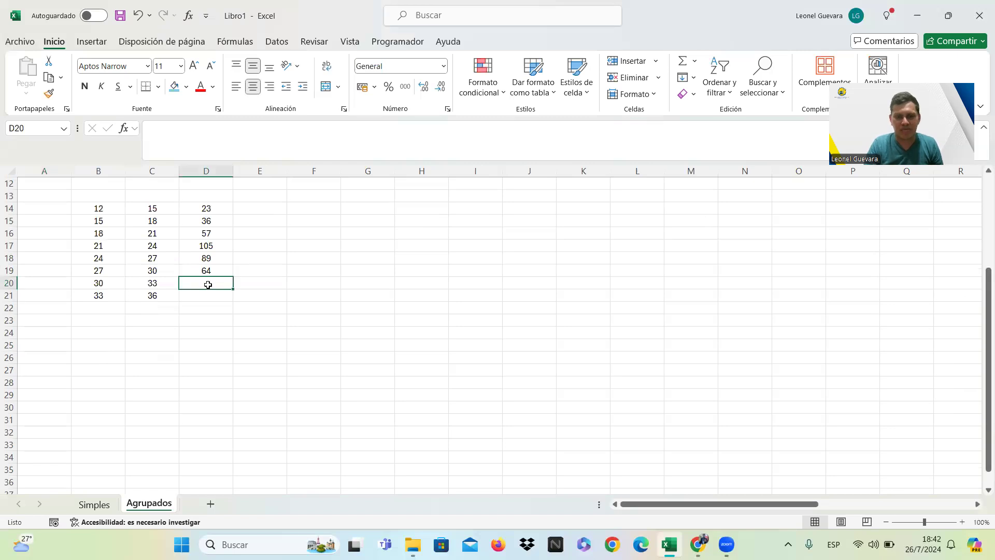
type("45")
key("Return")
type("31")
key("Up")
key("Up")
key("Up")
key("Up")
key("Up")
key("Up")
key("Up")
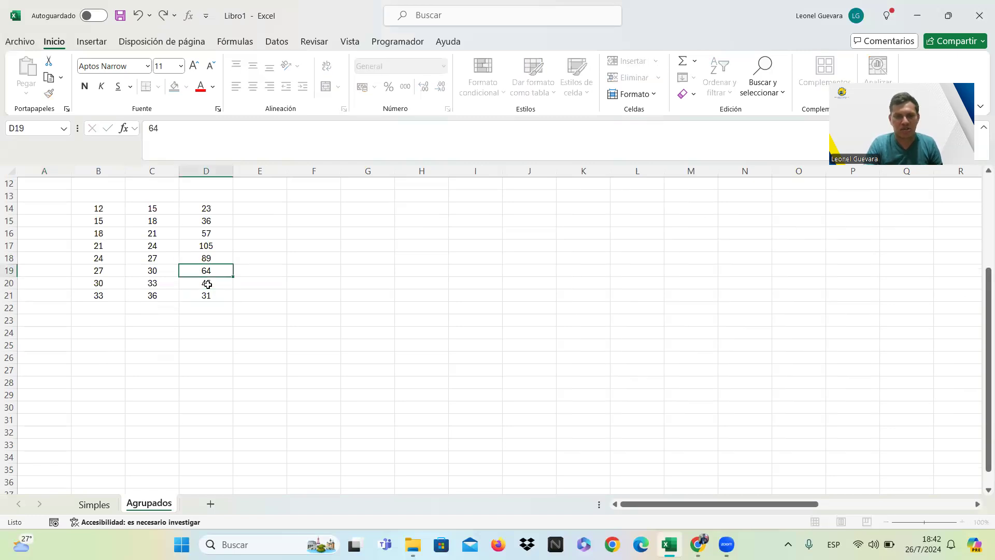
key("Up")
key("Up")
key("Up")
key("Up")
key("Up")
key("Up")
key("Up")
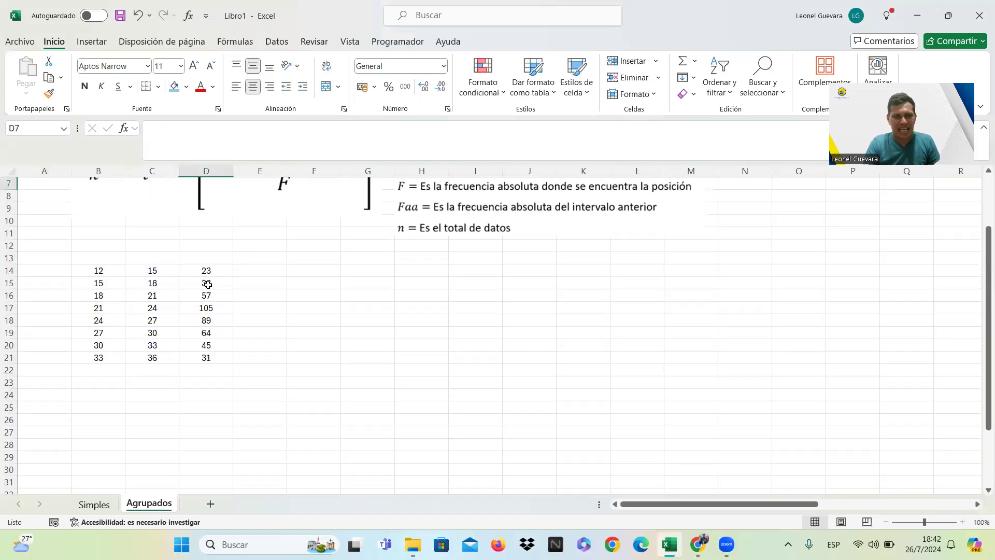
Enlarge the font of the interval limits and frequencies in B14:D21 to size 22.
left_click_drag(107, 270, 217, 353)
left_click(194, 66)
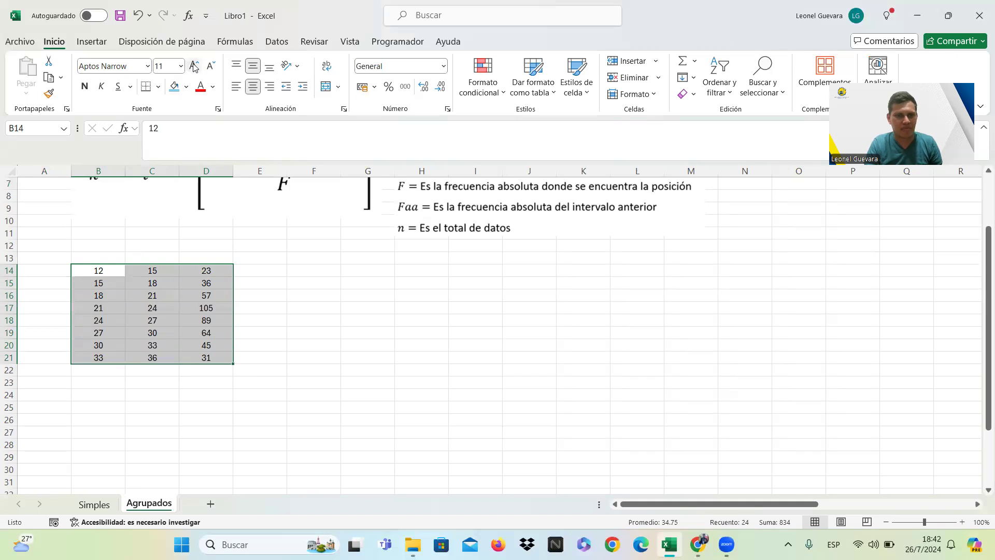
left_click(194, 65)
left_click(194, 66)
left_click(194, 66)
left_click(194, 66)
left_click(193, 66)
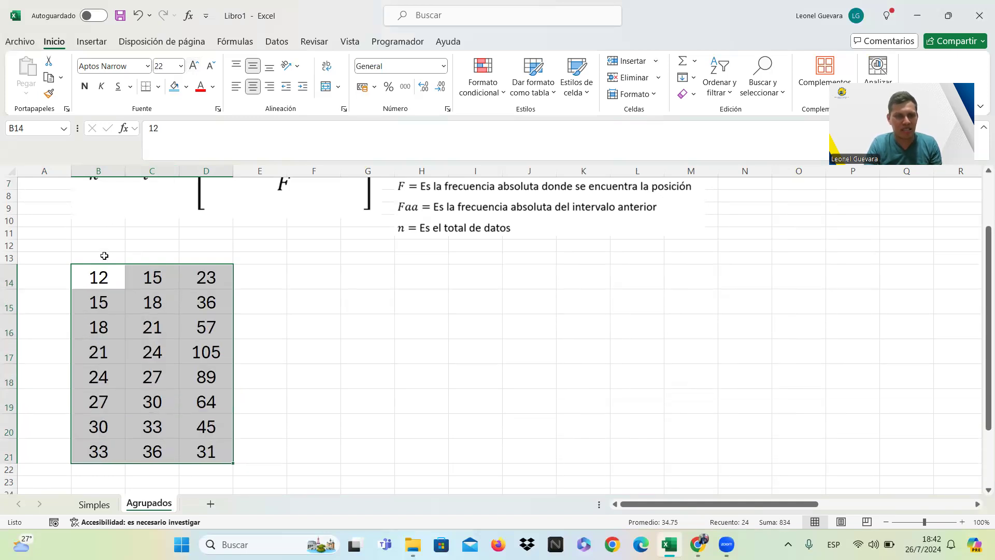
Set the font size of the entire empty row 13 above the table to 26.
left_click(11, 257)
left_click(194, 66)
left_click(194, 66)
left_click(193, 66)
left_click(194, 66)
left_click(194, 66)
left_click(194, 66)
left_click(194, 66)
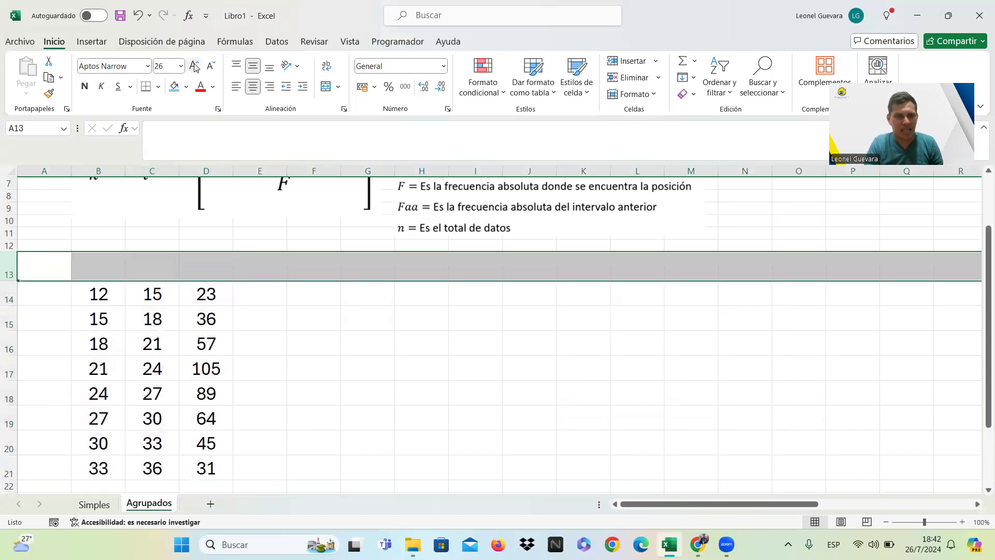
left_click(280, 297)
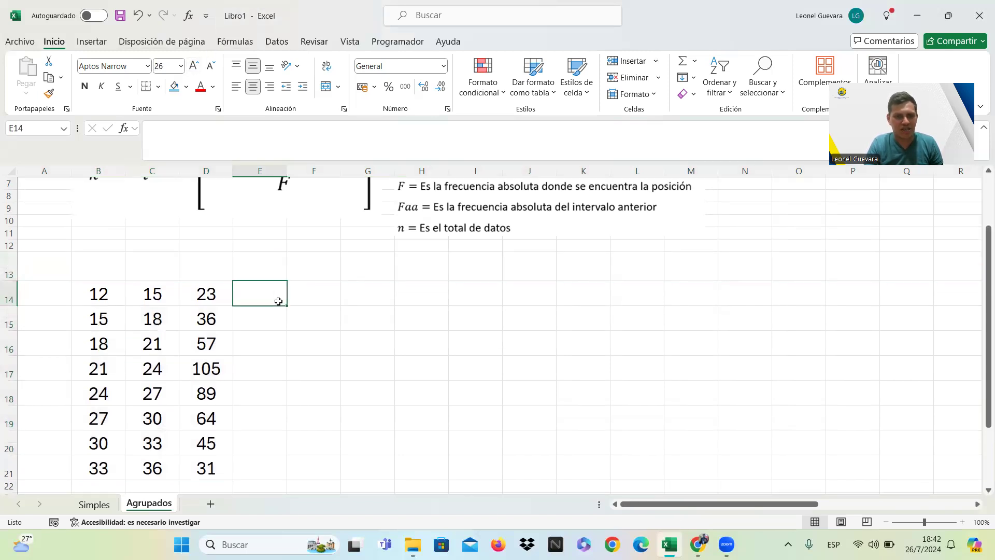
left_click(220, 288)
Merge and center cells B13 and C13 above the two interval-limit columns.
left_click(119, 270)
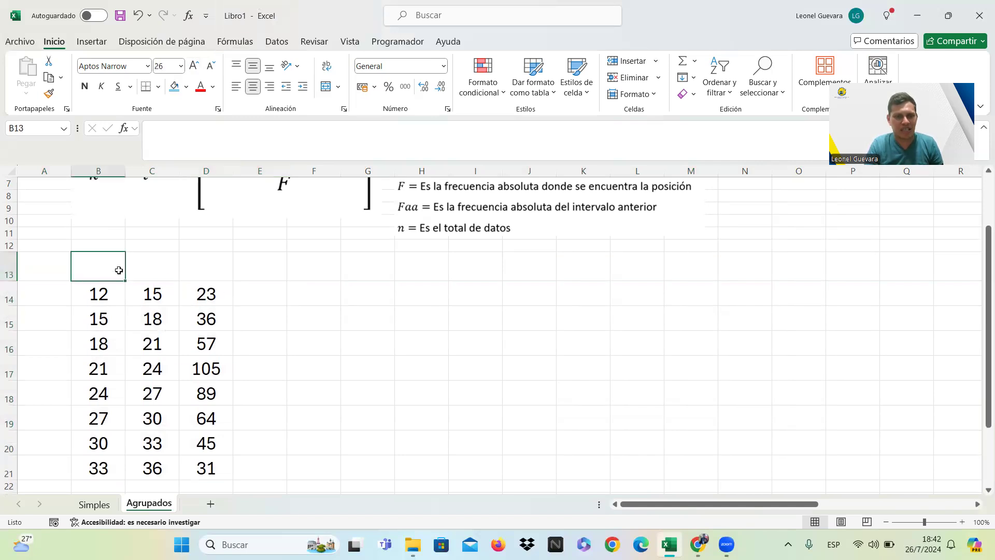
left_click_drag(118, 270, 137, 271)
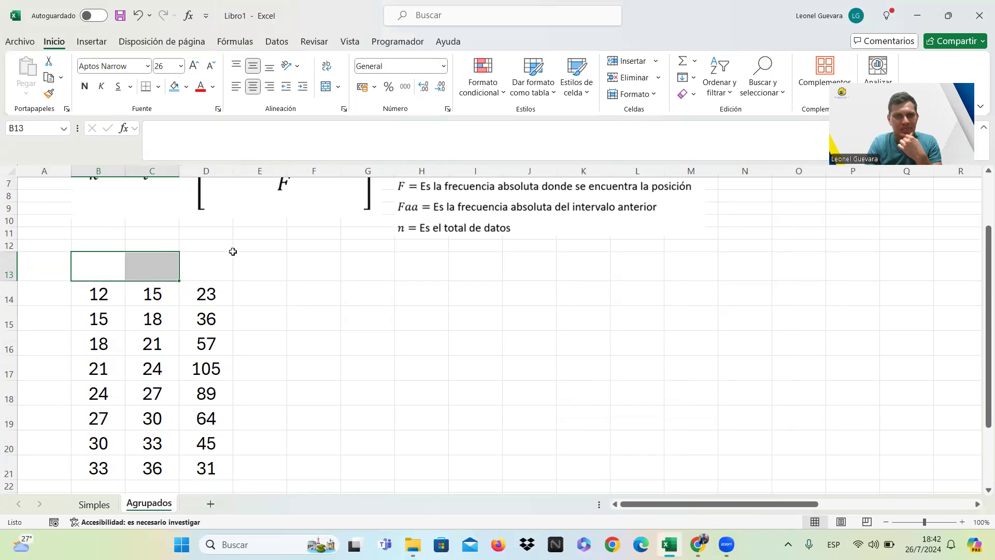
left_click(337, 87)
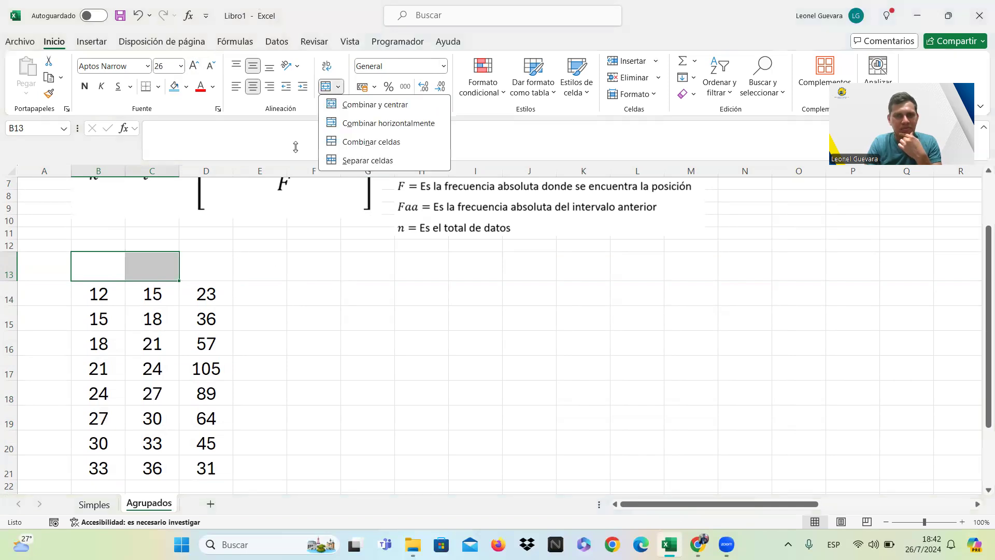
left_click(347, 104)
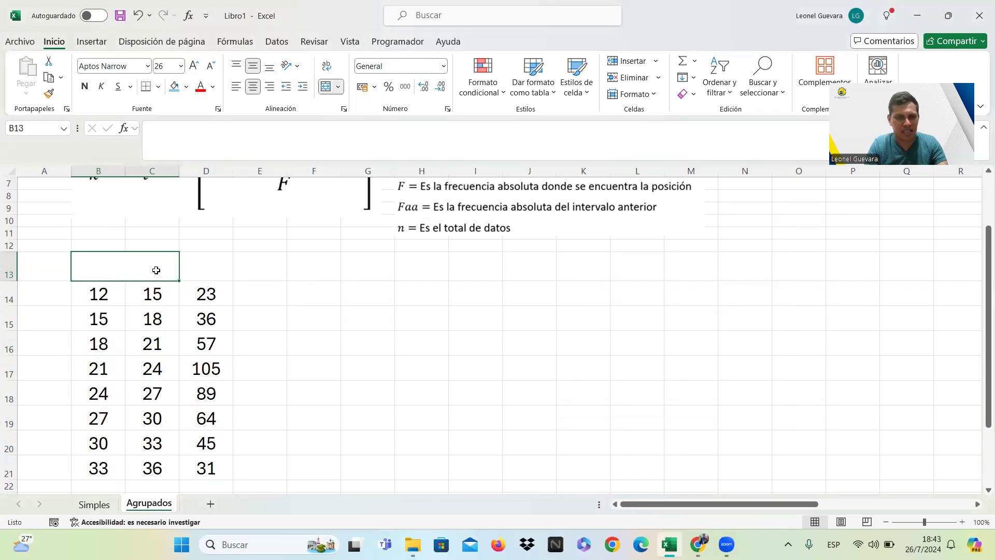
Enter the heading "Notas" in the merged cell B13 above the intervals.
type("e")
key("Caps_Lock")
key("BackSpace")
type("nOTAS")
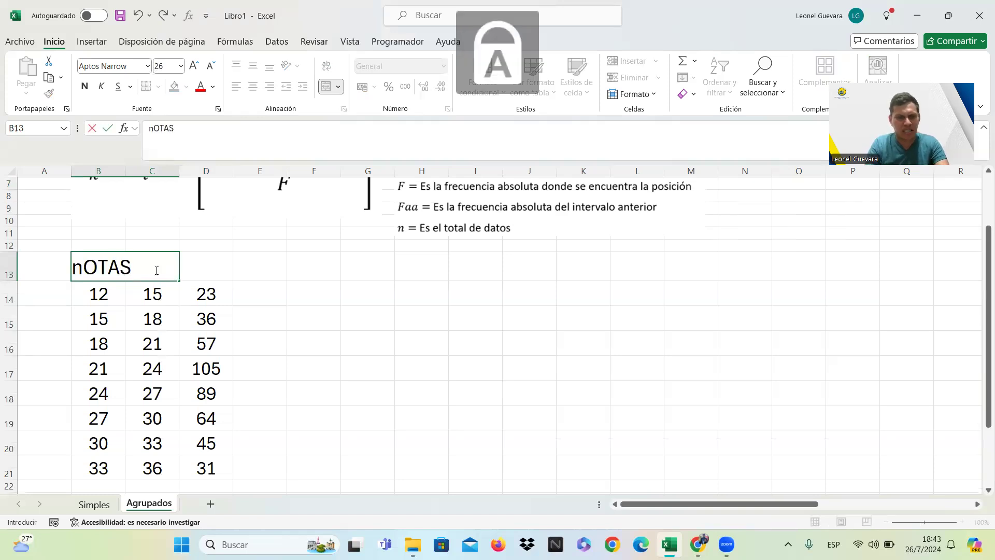
key("BackSpace")
key("BackSpace")
key("BackSpace")
key("BackSpace")
key("BackSpace")
key("Caps_Lock")
type("Notas")
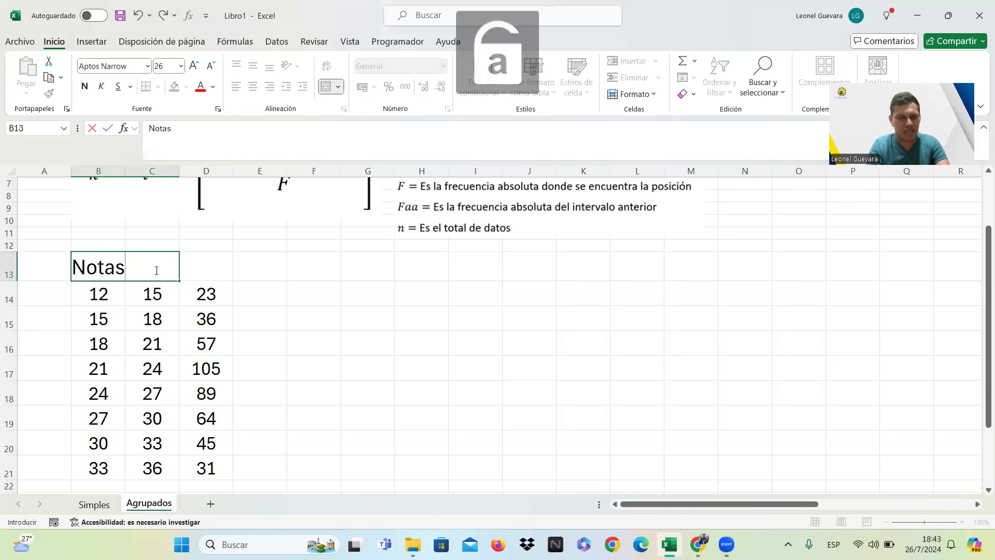
key("Return")
Enter the heading "F" in D13 above the frequency column.
left_click(197, 270)
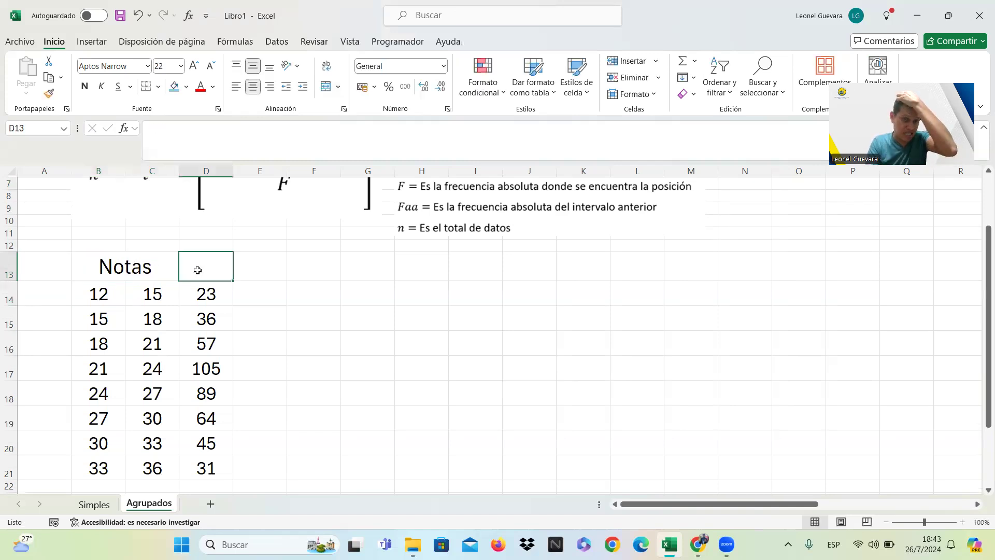
key("Caps_Lock")
type("F")
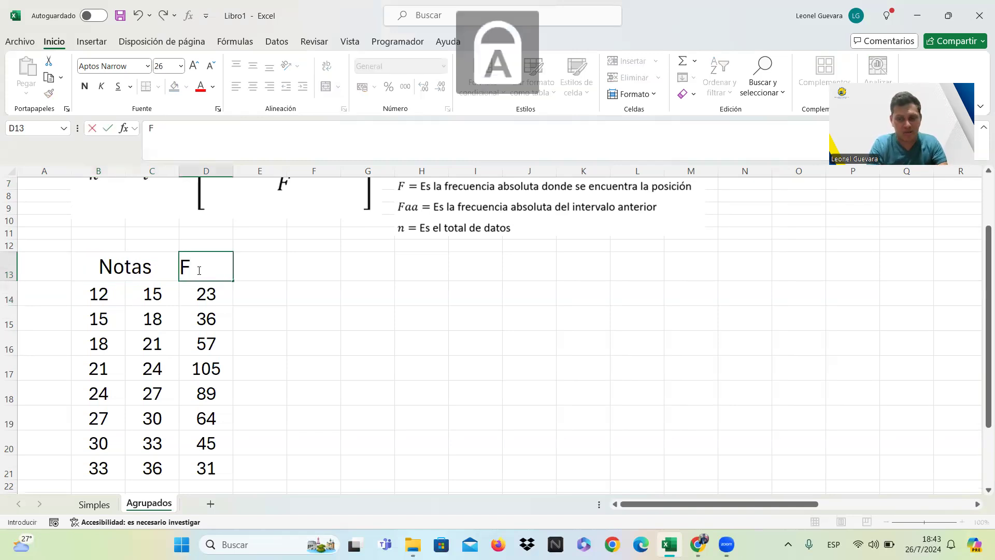
key("Return")
Set the font size of the entire row 22, directly below the table, to 24.
left_click(363, 314)
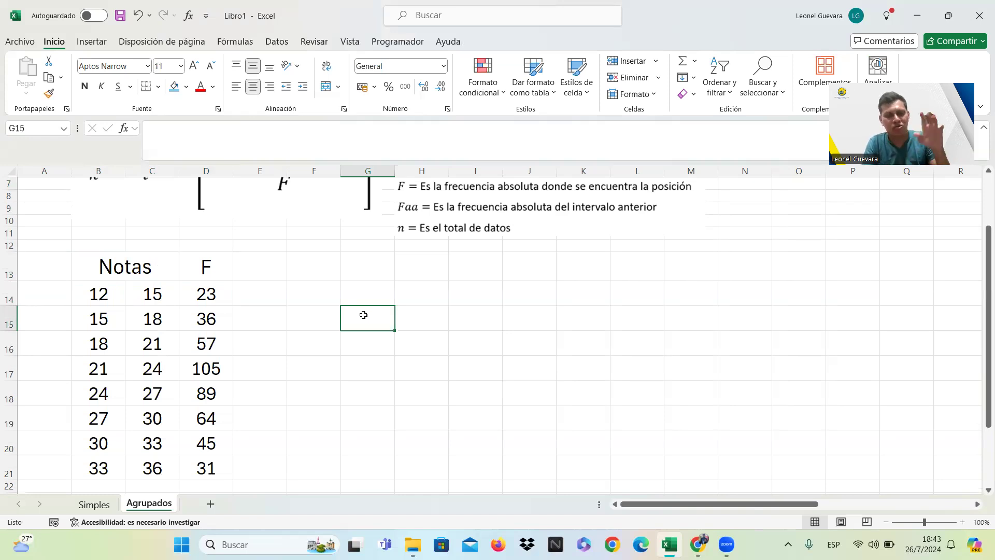
key("Down")
key("Down")
key("Down")
key("Down")
key("Down")
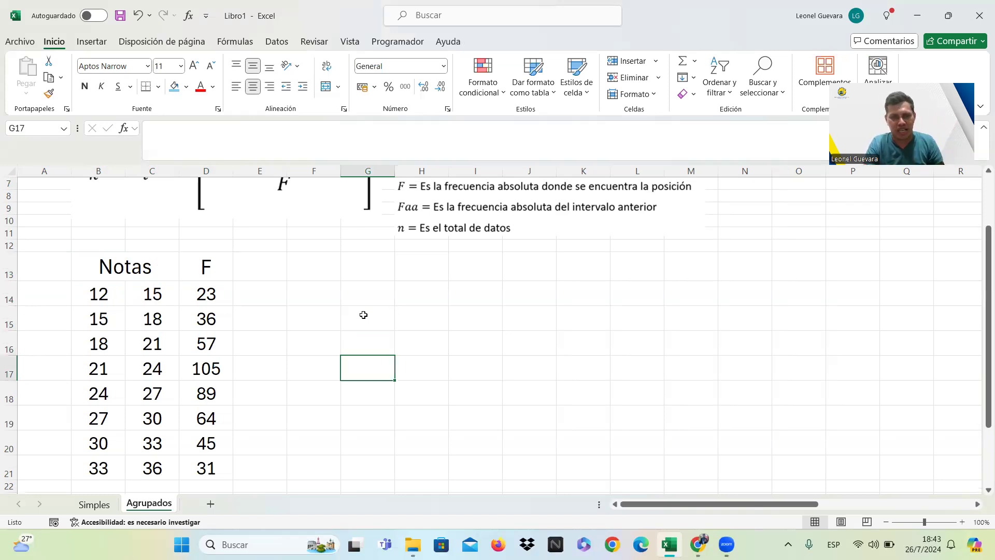
key("Down")
key("Down")
key("Down")
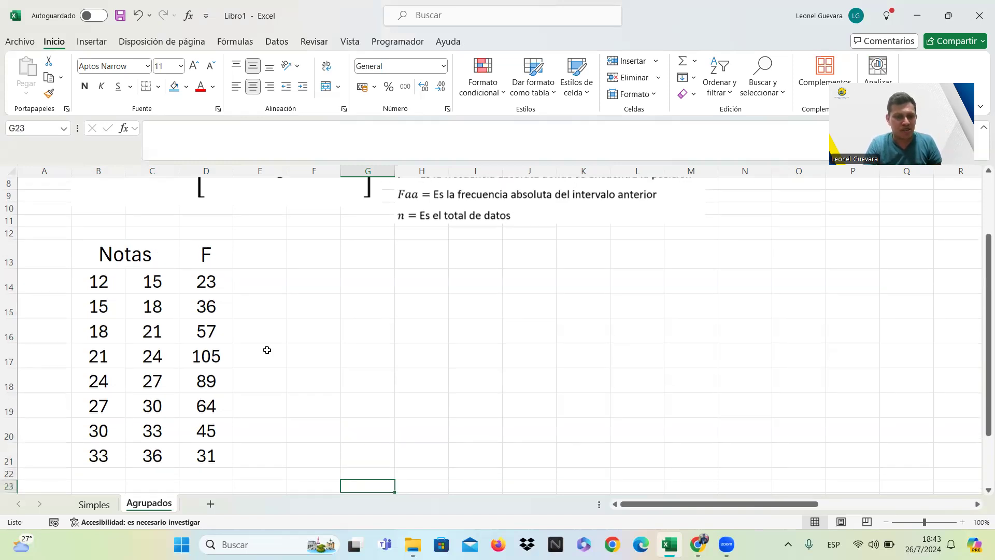
left_click(8, 473)
left_click(200, 65)
left_click(200, 65)
left_click(199, 64)
left_click(200, 65)
left_click(200, 65)
left_click(200, 65)
left_click(199, 65)
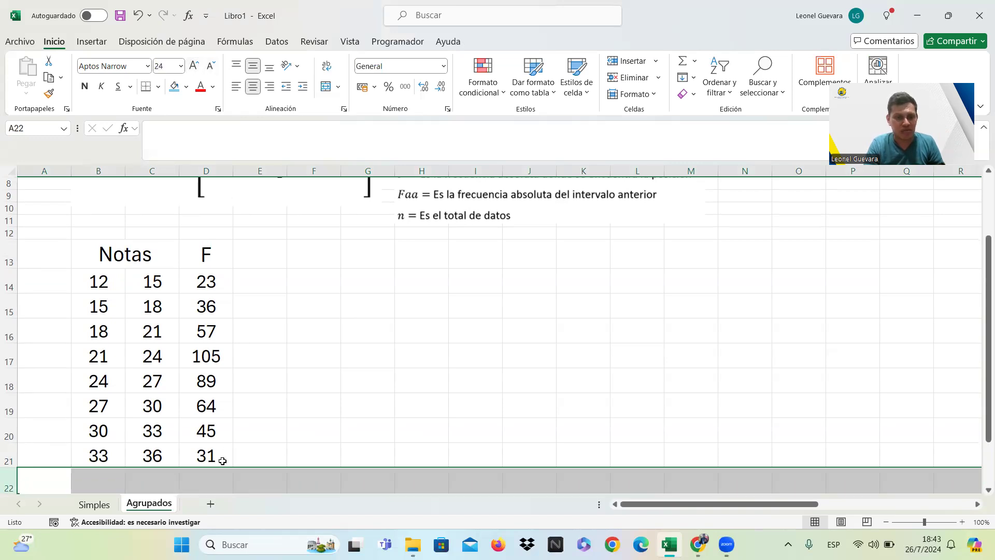
Total the frequencies in D22 with =SUMA(D14:D21) and make that total bold.
left_click(208, 478)
type("=")
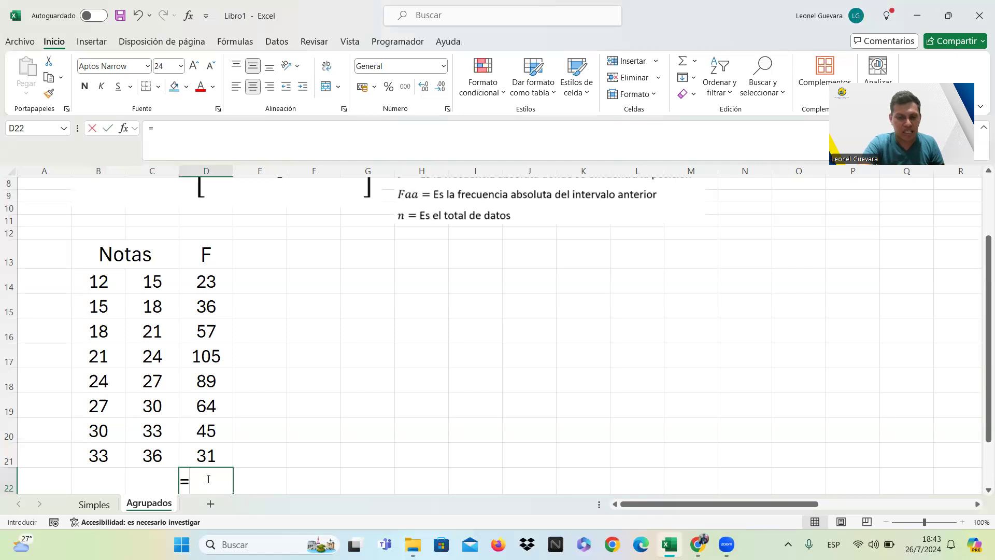
type("SUMA")
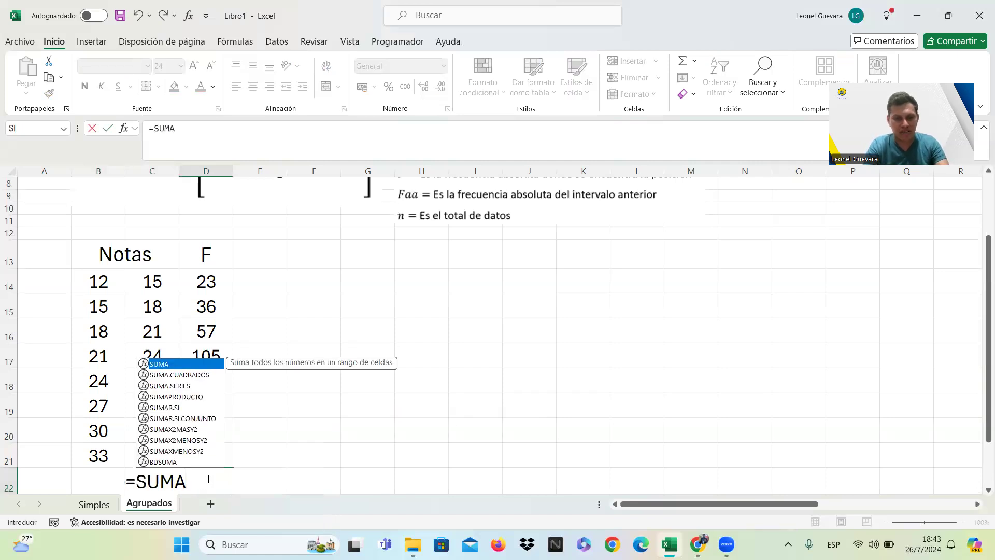
type("(")
left_click_drag(207, 454, 205, 284)
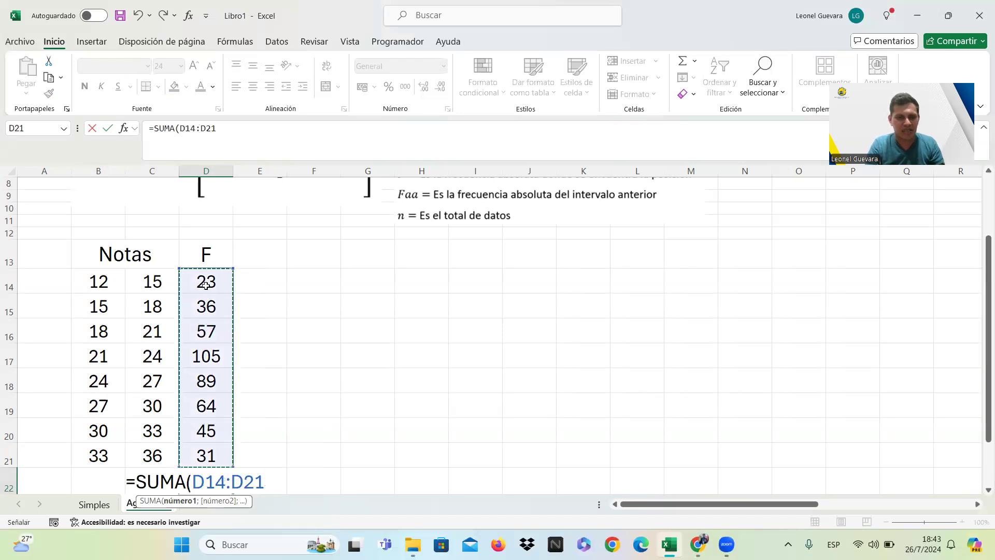
key("Return")
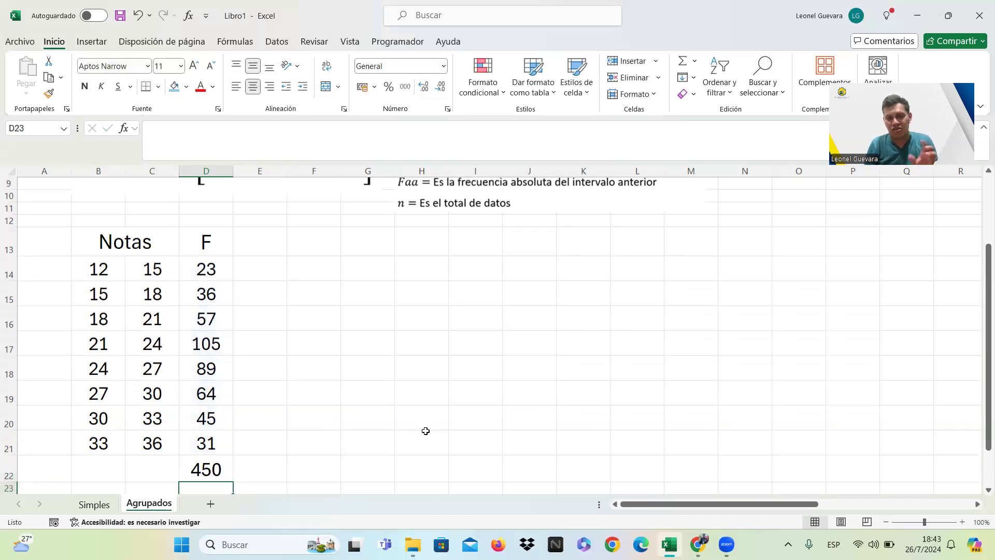
left_click(184, 464)
left_click(84, 86)
Merge and center cells B22 and C22 beside the frequency total.
left_click(152, 471)
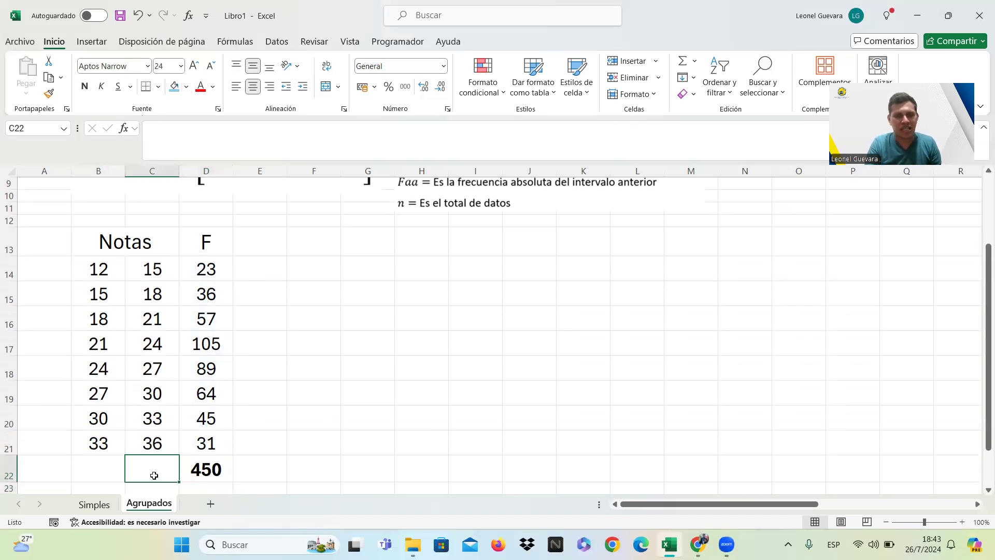
left_click(115, 473)
left_click_drag(116, 473, 159, 470)
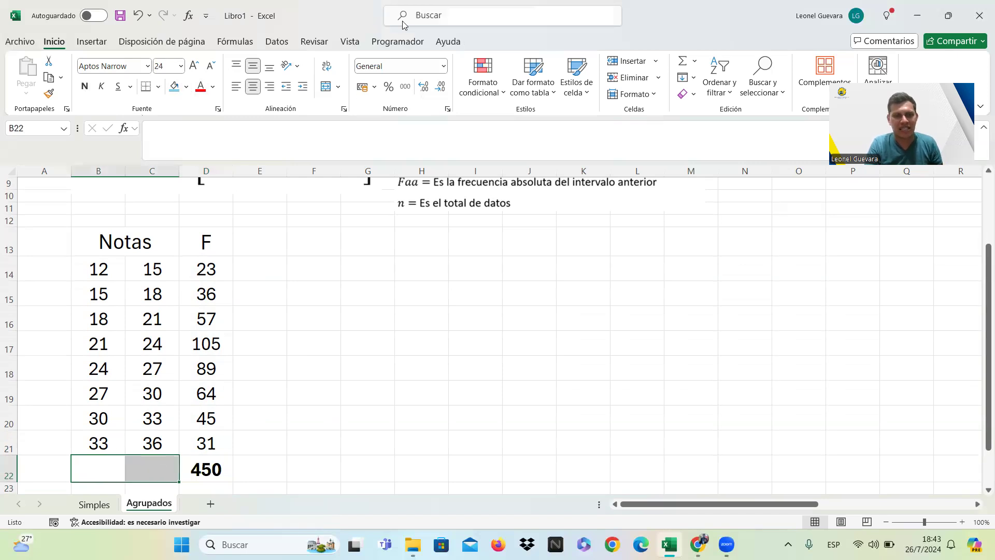
left_click(326, 86)
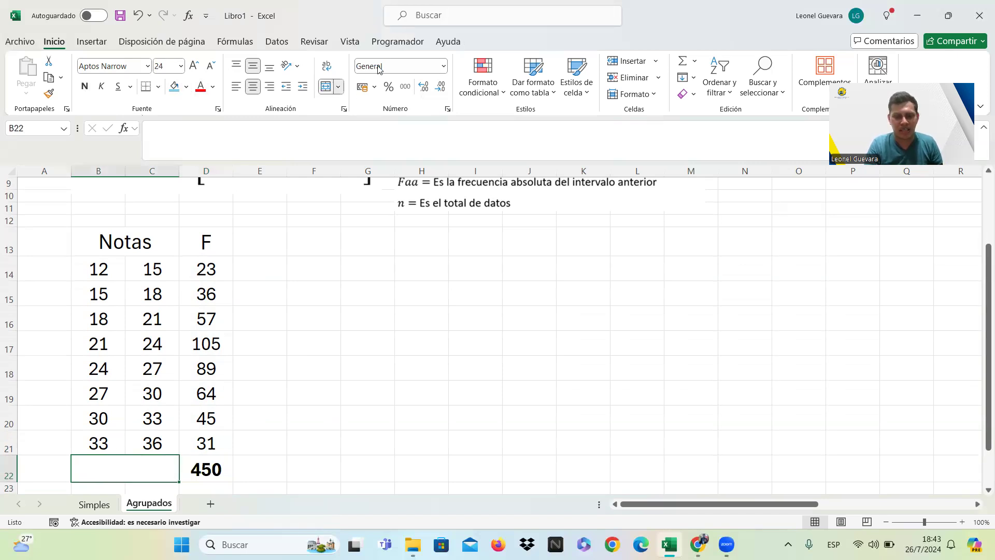
Label the frequency total with a lowercase "n" in the merged cell B22, without the autocompleted text.
type("Notas")
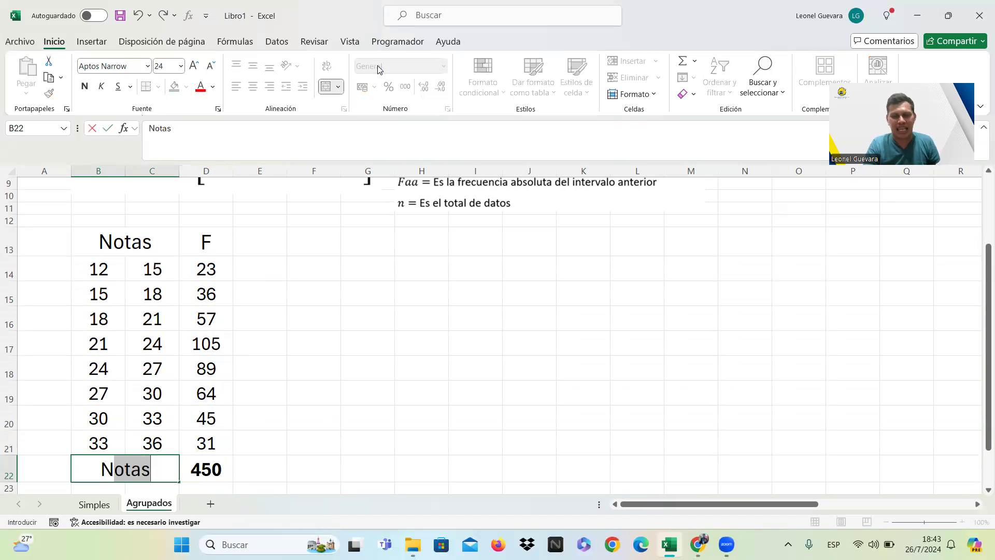
key("Tab")
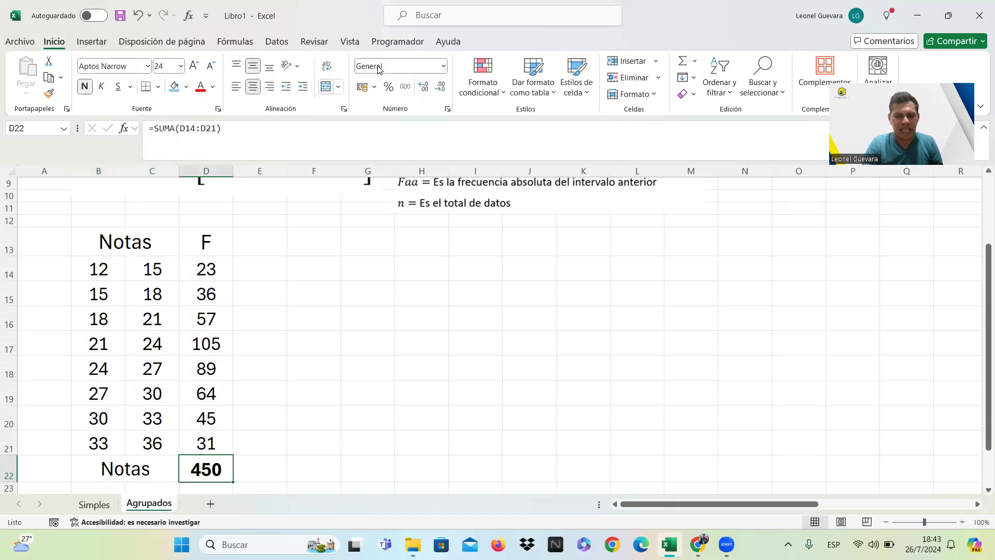
double_click(156, 477)
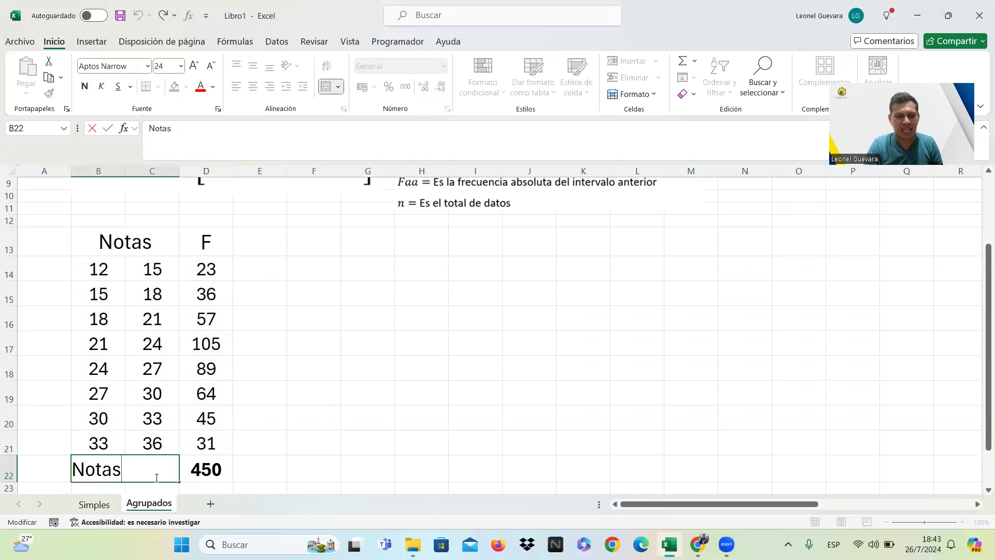
key("BackSpace")
key("BackSpace")
key("BackSpace")
key("BackSpace")
key("BackSpace")
type("N")
key("BackSpace")
key("BackSpace")
key("Caps_Lock")
type("n")
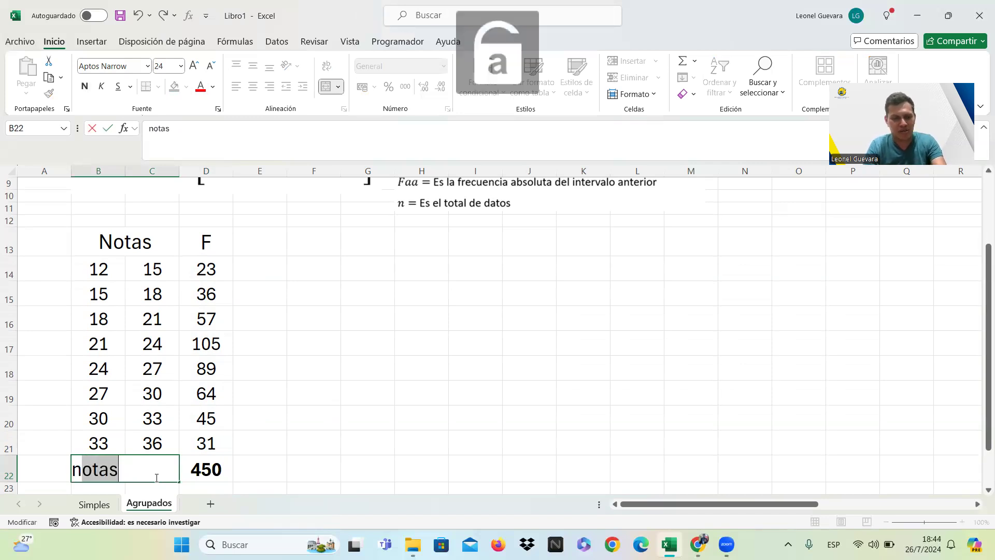
key("Delete")
key("Return")
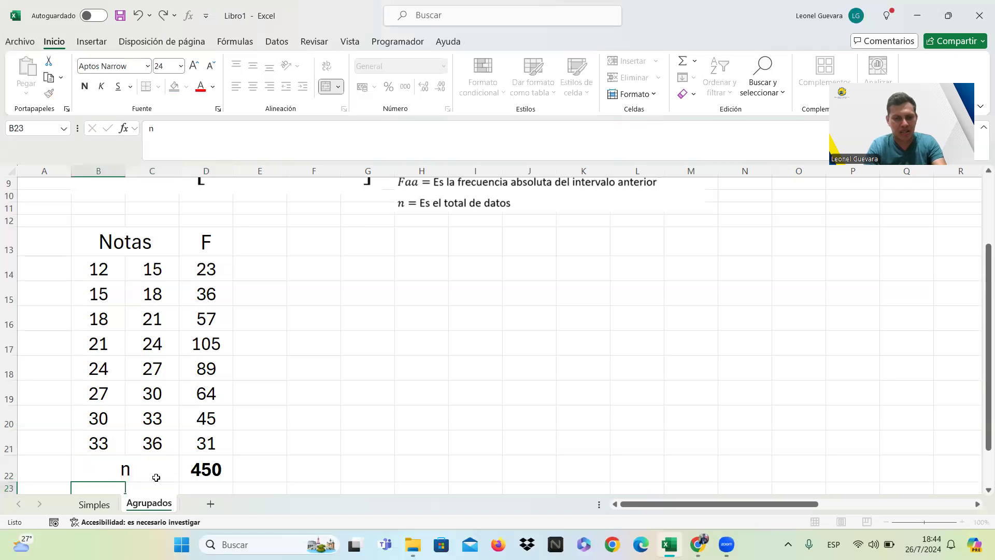
Add the heading "Faa" in E13 and enter 23 as the column's first value in E14.
left_click(377, 386)
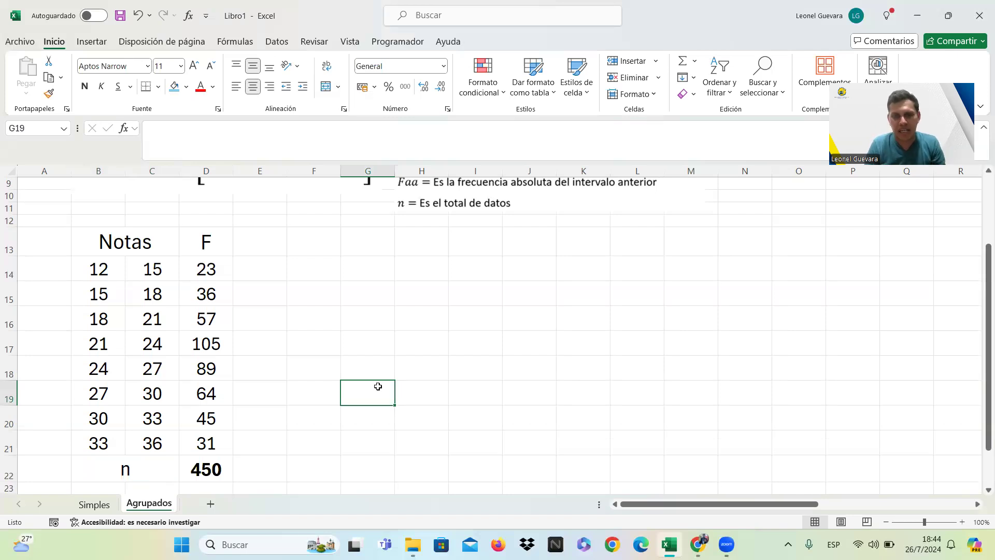
left_click(273, 249)
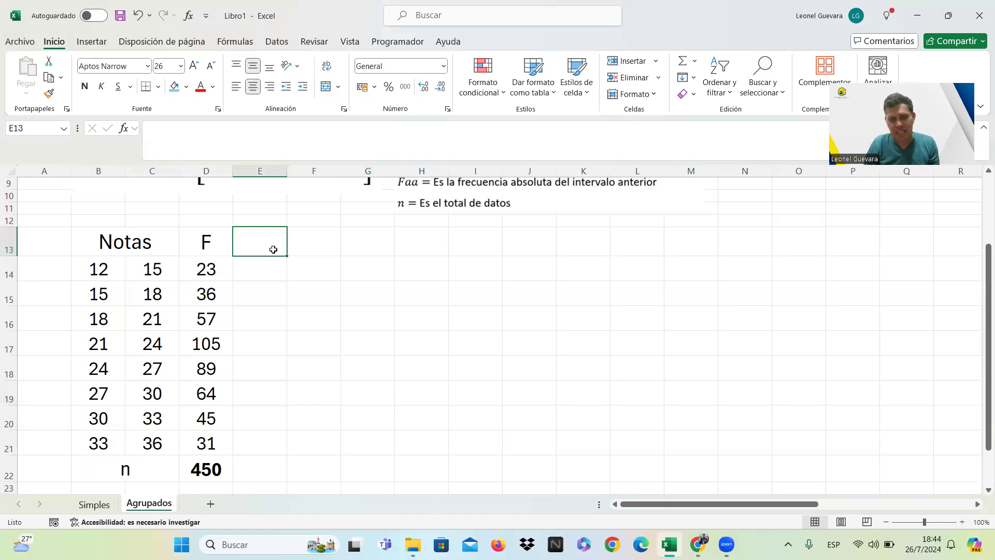
type("f")
key("BackSpace")
type("Faa")
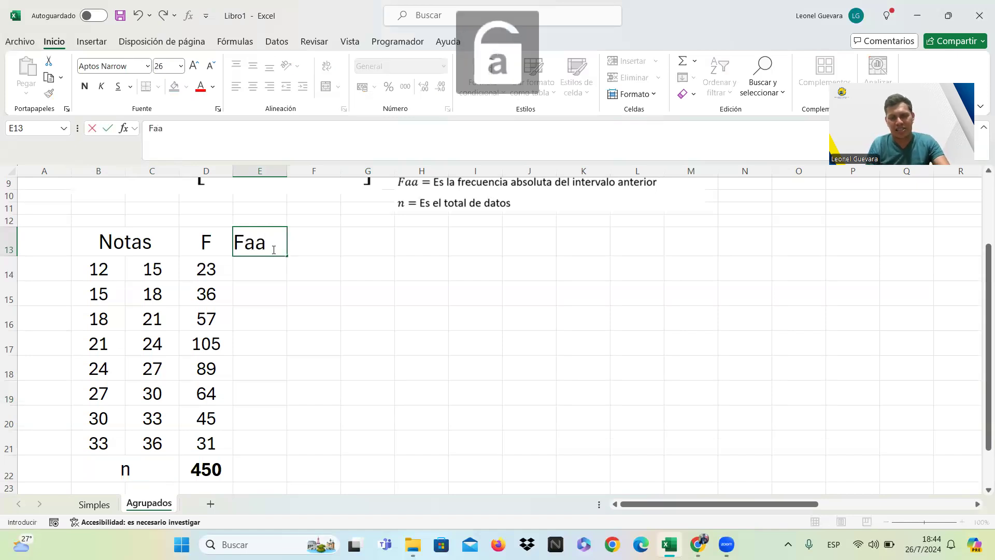
key("Return")
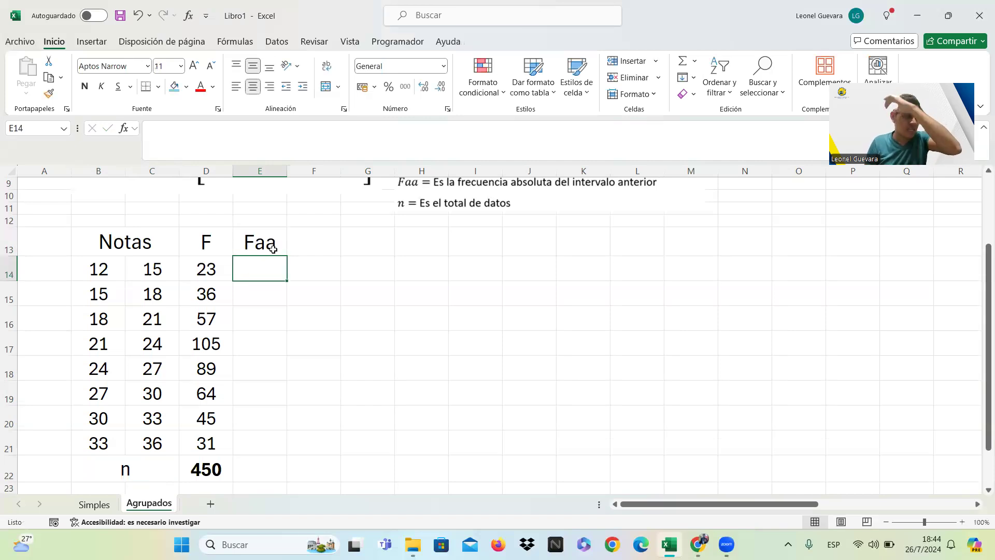
type("23")
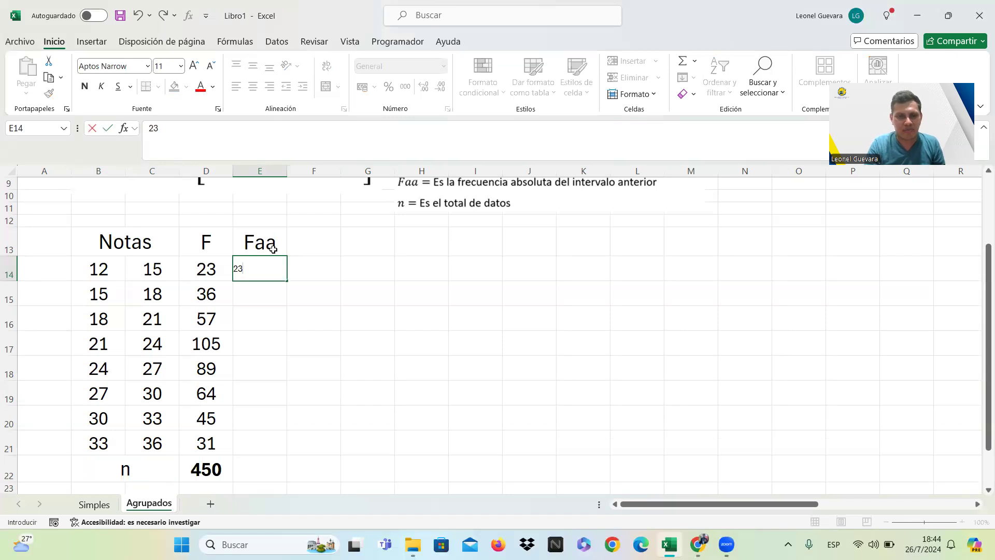
key("Return")
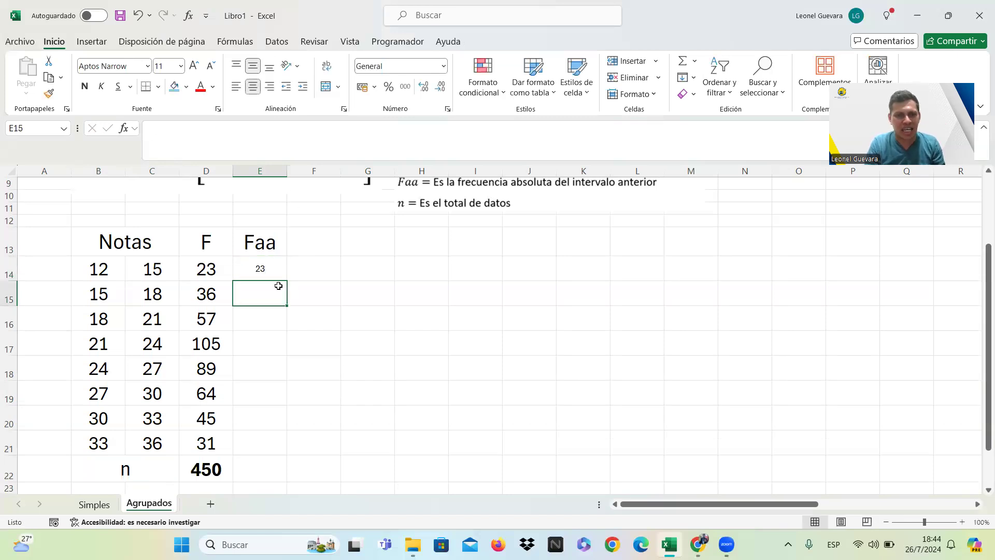
Set the font size of the range E13:N22, including the Faa column, to 22.
left_click(260, 267)
left_click_drag(260, 267, 750, 419)
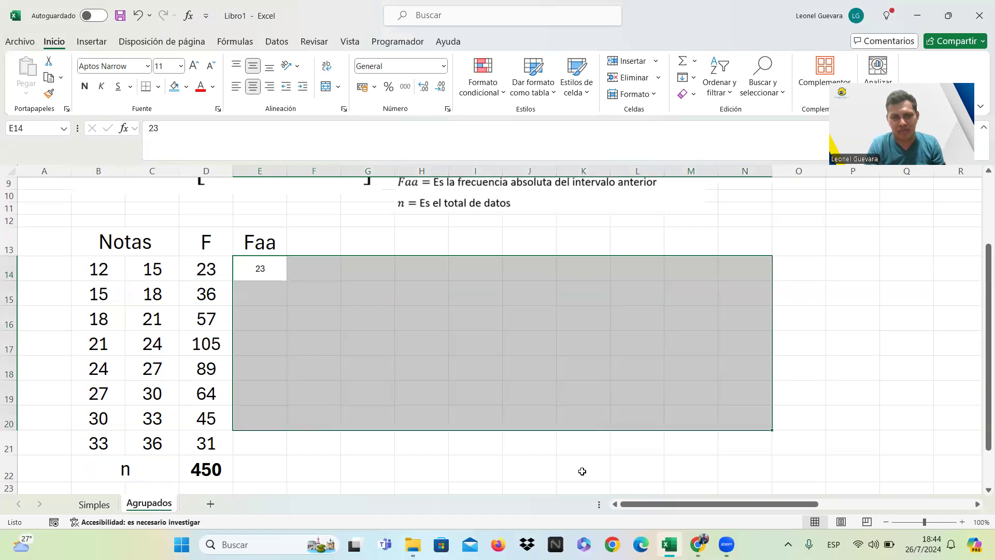
left_click(582, 471)
left_click_drag(273, 242, 757, 465)
left_click(165, 66)
type("22")
key("Return")
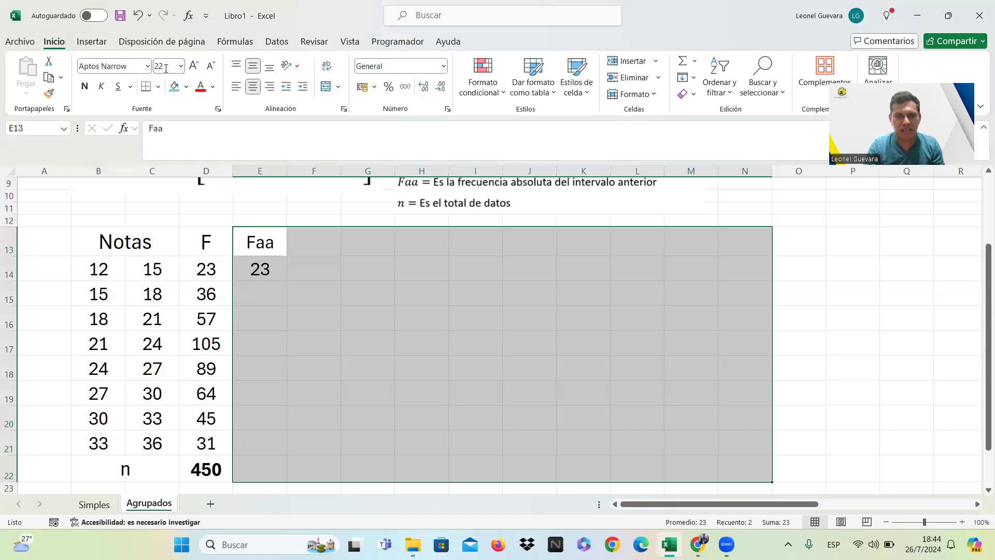
left_click(367, 337)
Set the table's heading cells in row 13, from B13 through M13, to font size 30.
mouse_move(280, 251)
left_mouse_down()
mouse_move(333, 237)
mouse_move(687, 234)
left_mouse_up()
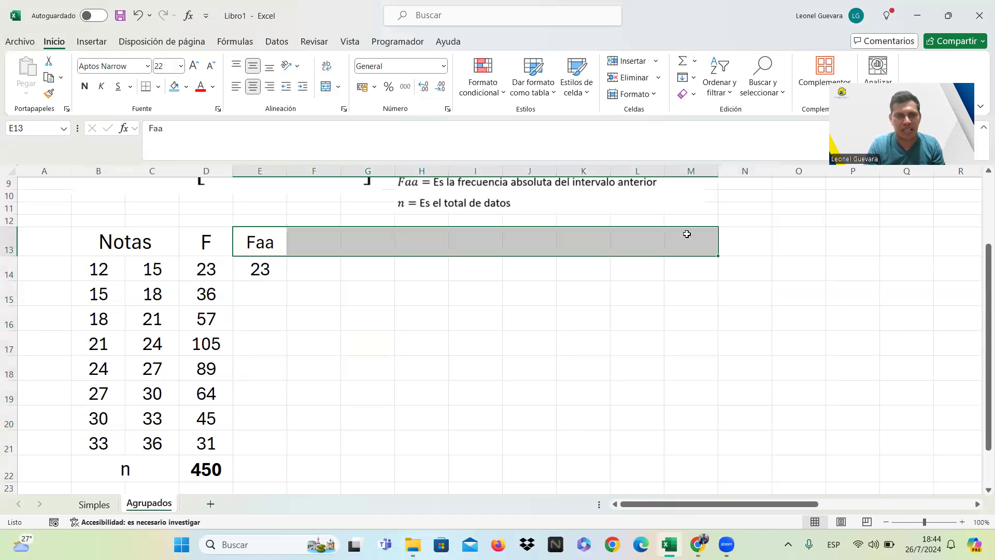
left_click(165, 65)
type("30")
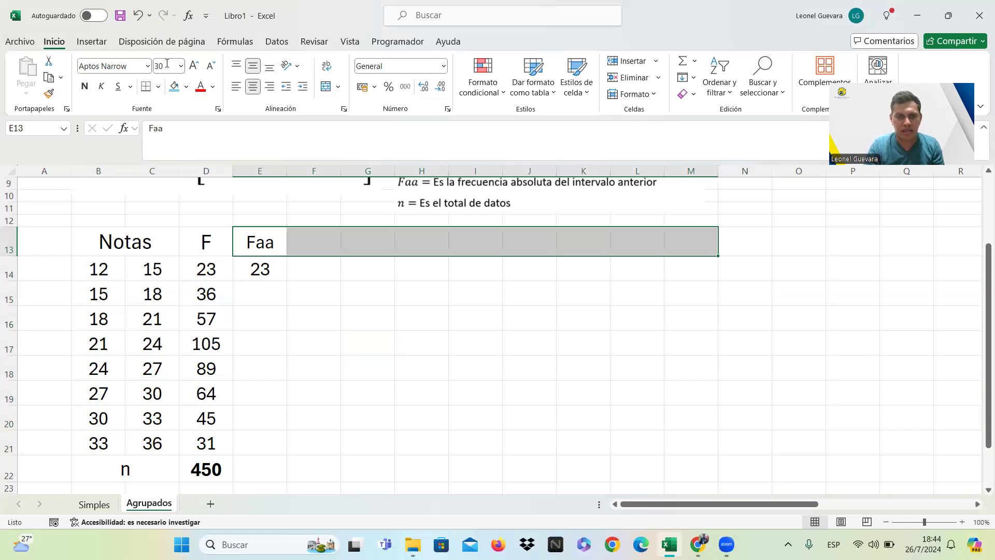
key("Return")
left_click_drag(156, 254, 204, 246)
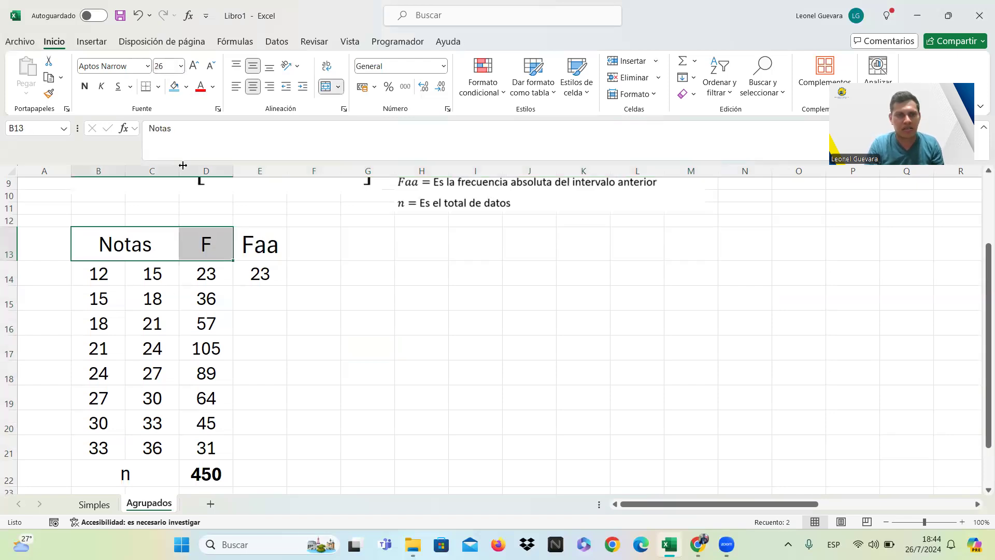
left_click(165, 67)
type("30")
key("Return")
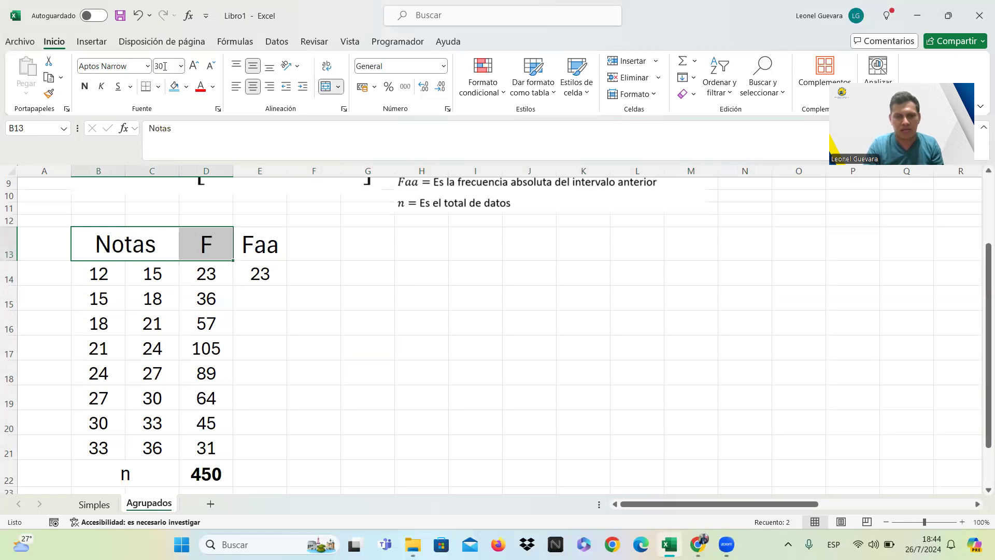
left_click(337, 299)
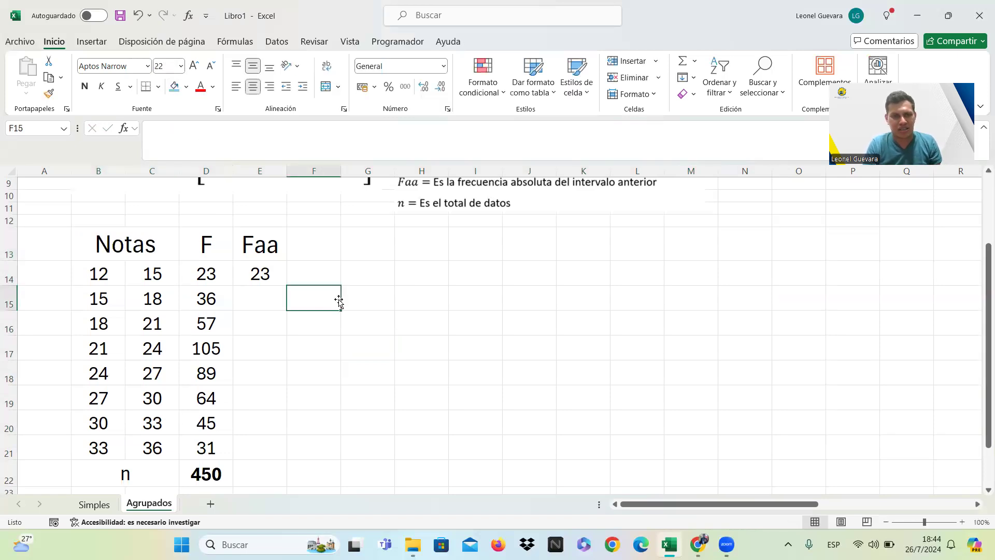
Calculate the second accumulated frequency in E15 with the formula =D15+E14.
left_click(277, 293)
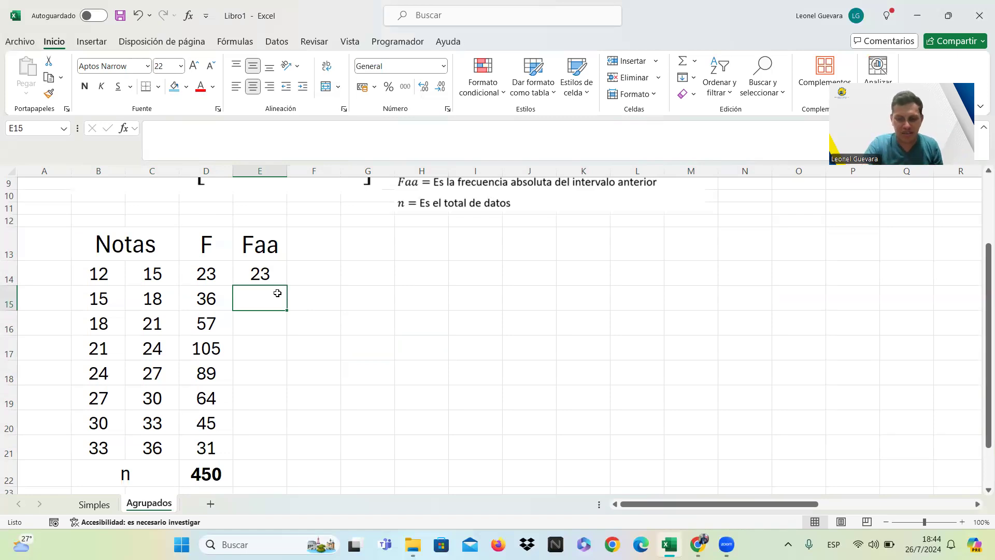
type("=")
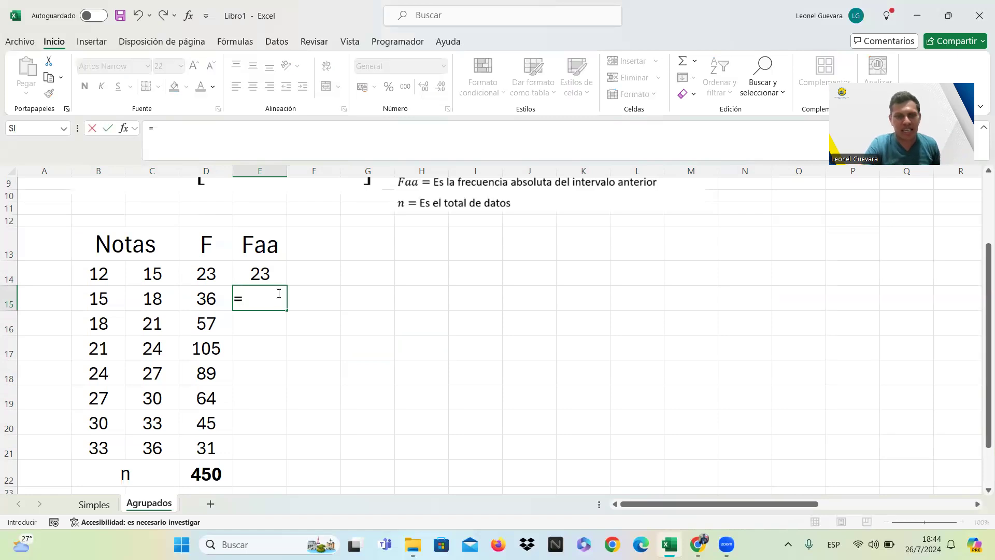
left_click(210, 298)
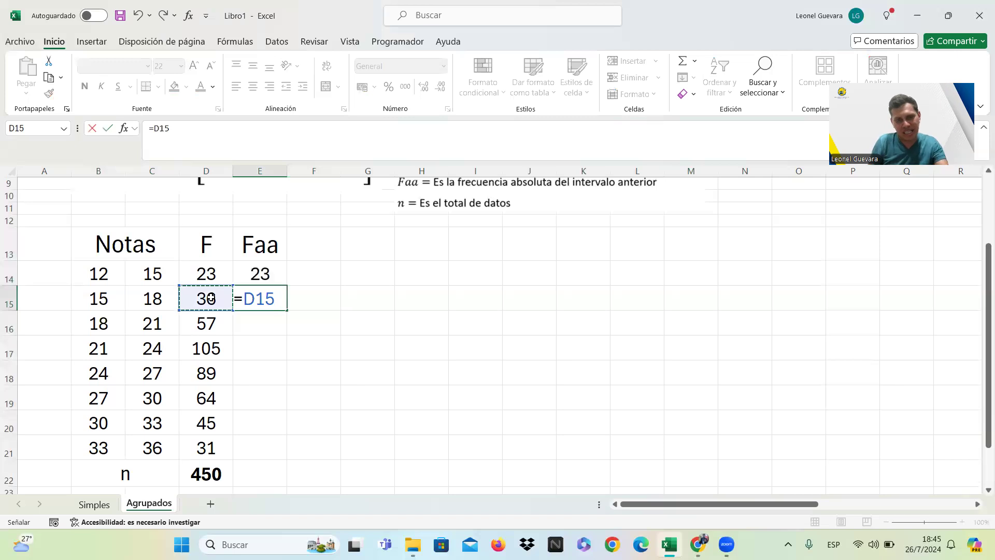
type("+")
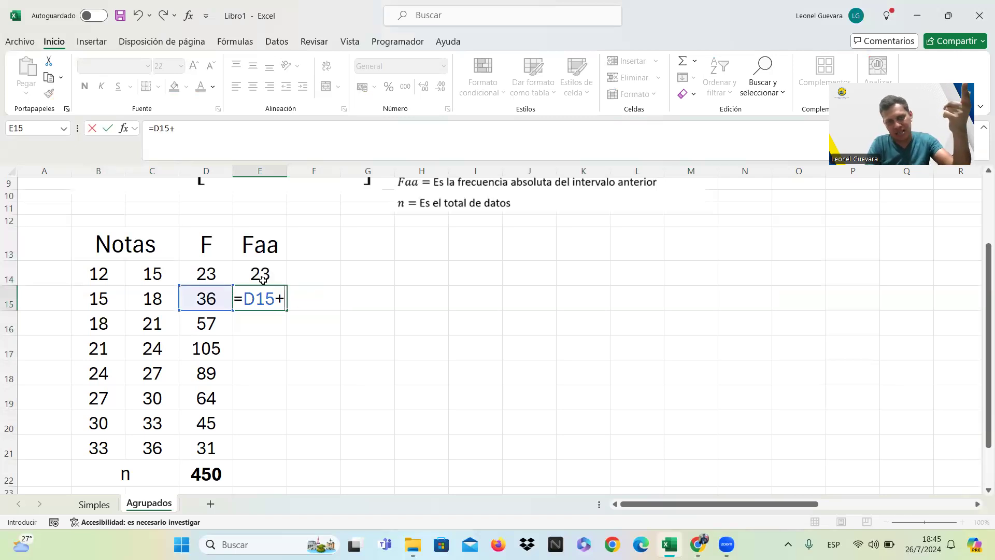
left_click(263, 274)
key("Return")
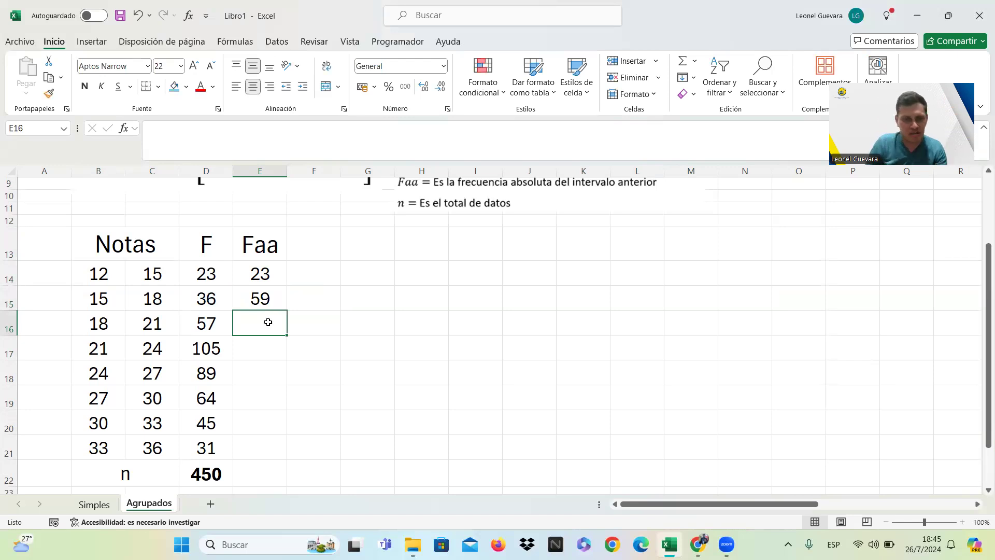
Fill the accumulated frequency formula from E15 down to E21 and make the value in E21 bold.
left_click(268, 300)
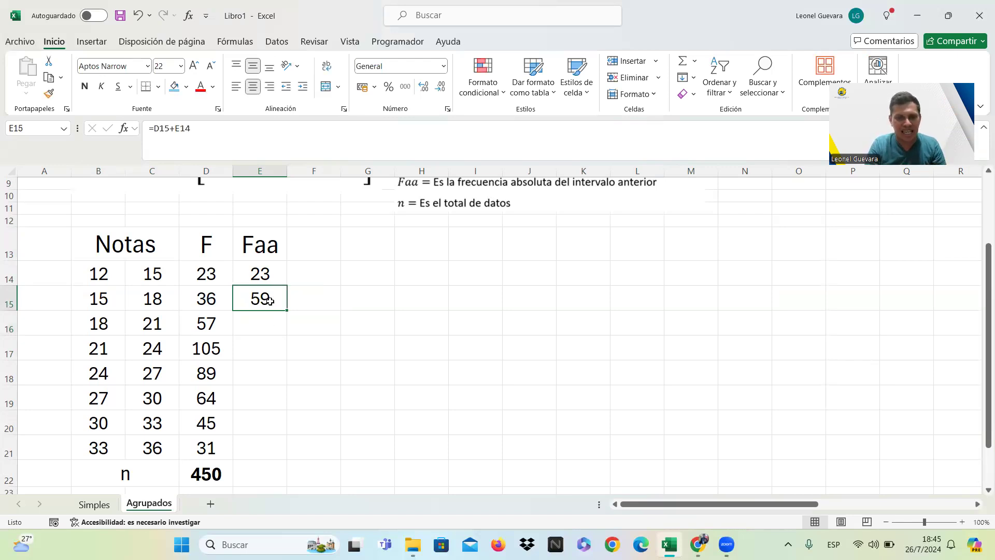
left_click_drag(286, 307, 287, 458)
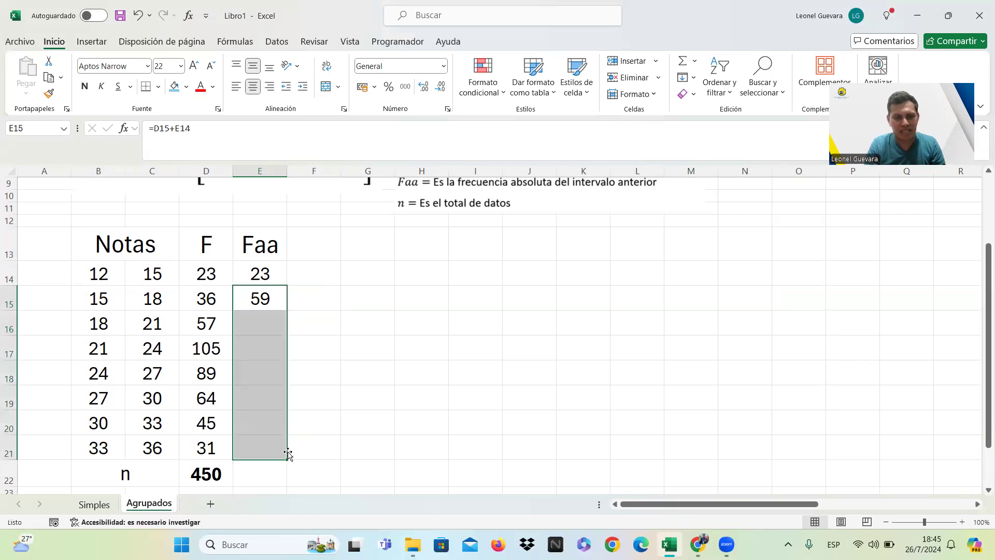
left_click(344, 445)
left_click(262, 448)
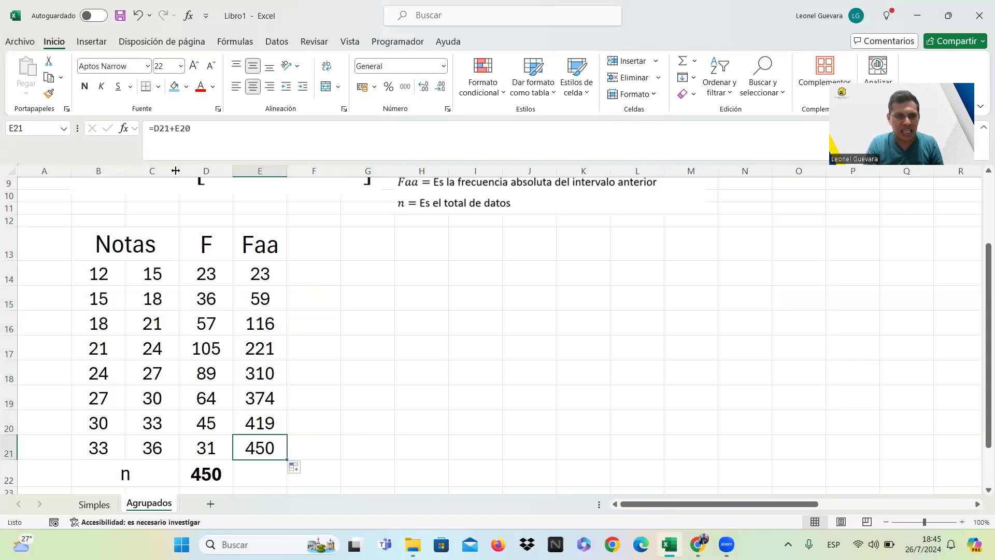
left_click(87, 88)
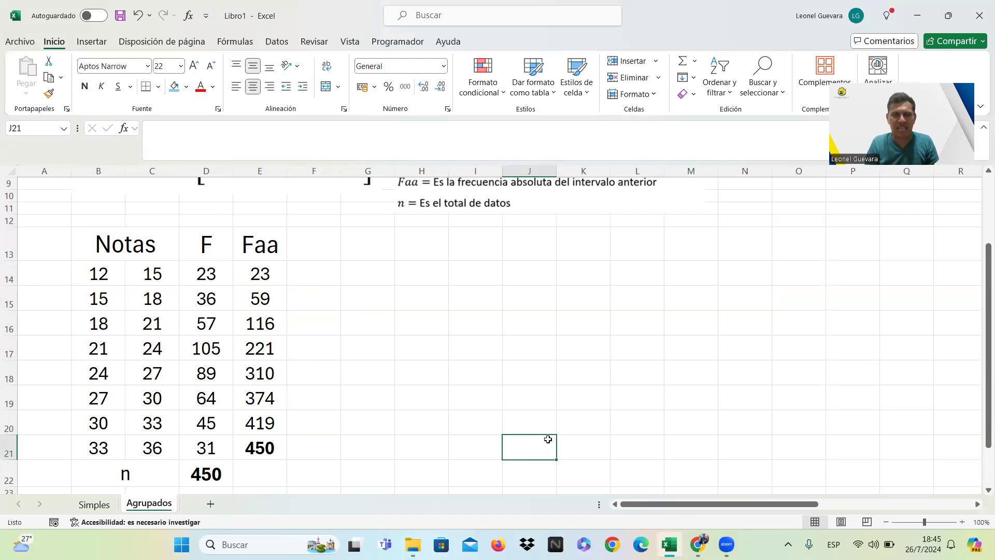
Review the Programa Nacional de Becas exercise, with its questions A to C and its age frequency table.
key("Up")
key("Up")
key("Up")
key("Up")
key("Right")
key("Right")
key("Right")
key("Right")
key("Right")
key("Right")
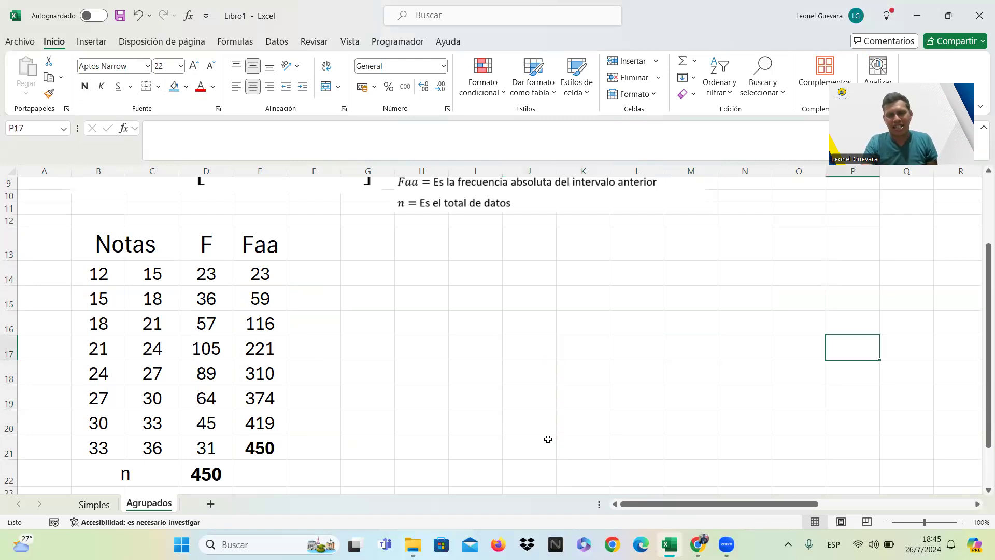
key("Right")
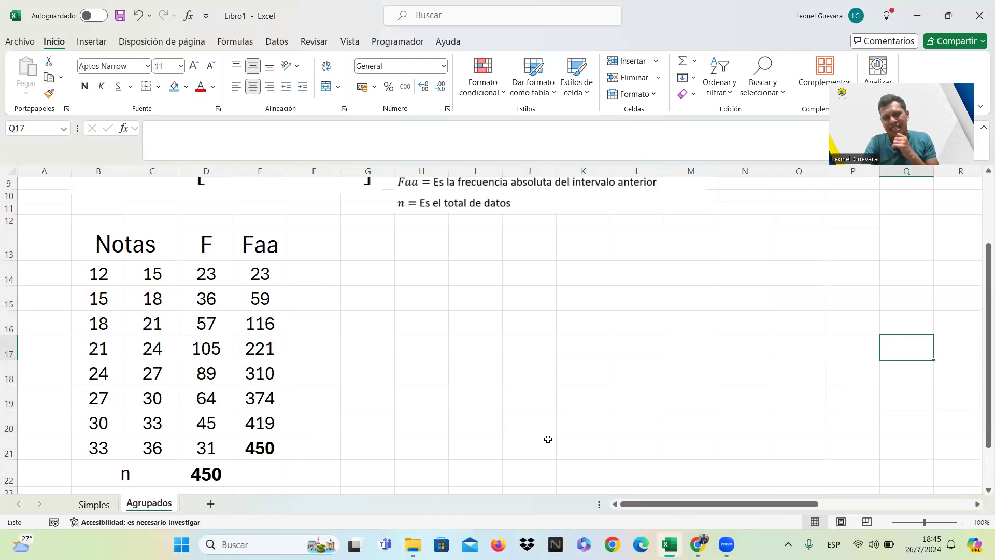
key("Right")
key("Right")
key("Right")
key("Right")
key("Right")
key("Right")
key("Right")
key("Right")
key("Right")
key("Up")
key("Up")
key("Up")
key("Up")
key("Up")
key("Up")
left_click_drag(979, 372, 979, 281)
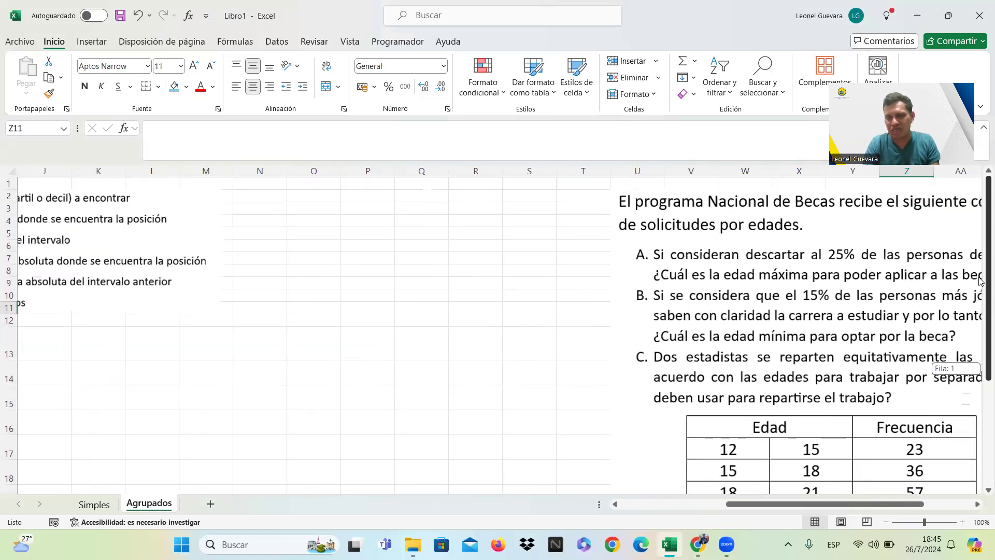
left_click_drag(831, 505, 860, 508)
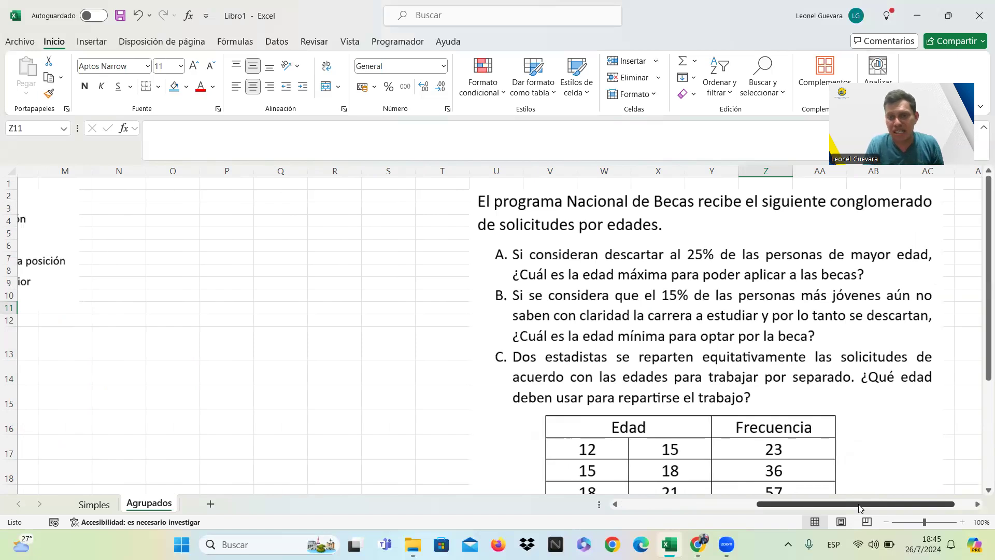
Replace the merged heading "Notas" in B13 with "Edad".
left_click_drag(842, 507, 558, 500)
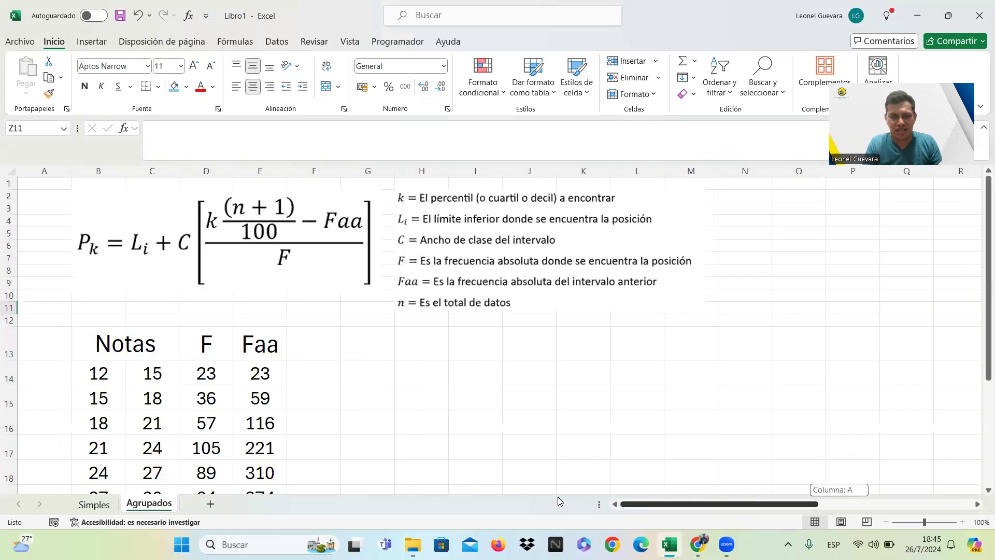
left_click(160, 344)
type("ed")
key("BackSpace")
key("BackSpace")
key("Caps_Lock")
type("E")
key("Caps_Lock")
type("dad")
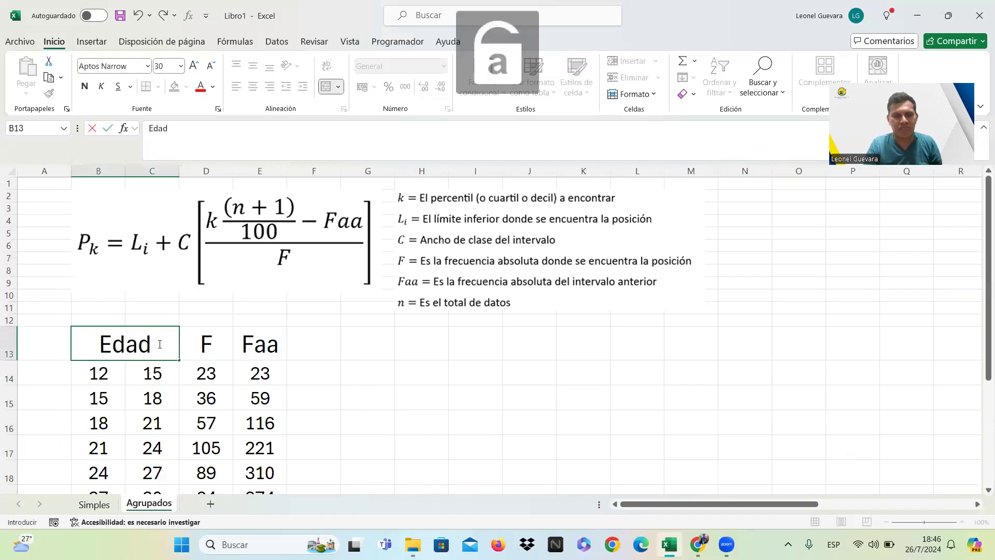
key("Return")
Enter the heading "P75" in H13 for the percentile calculation.
left_click(316, 348)
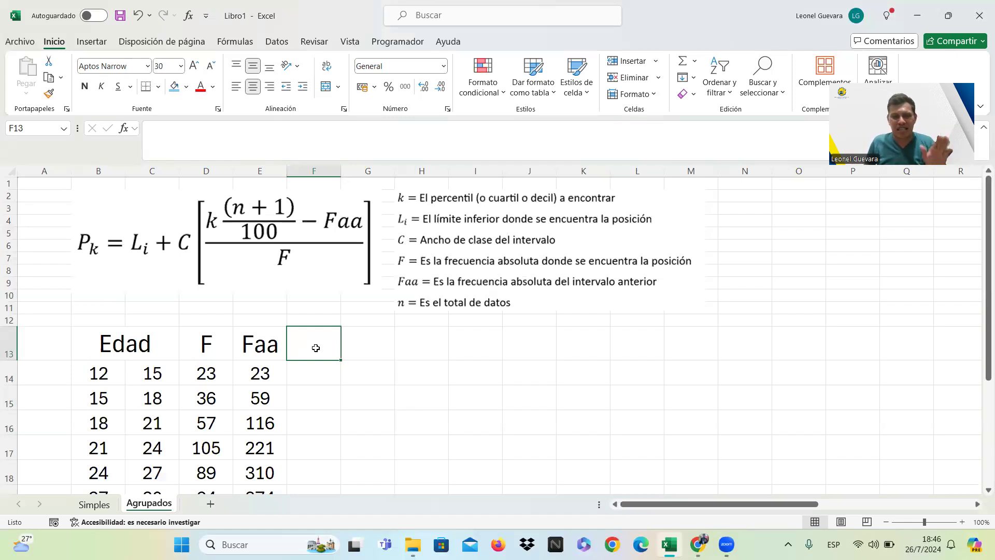
key("Right")
key("Right")
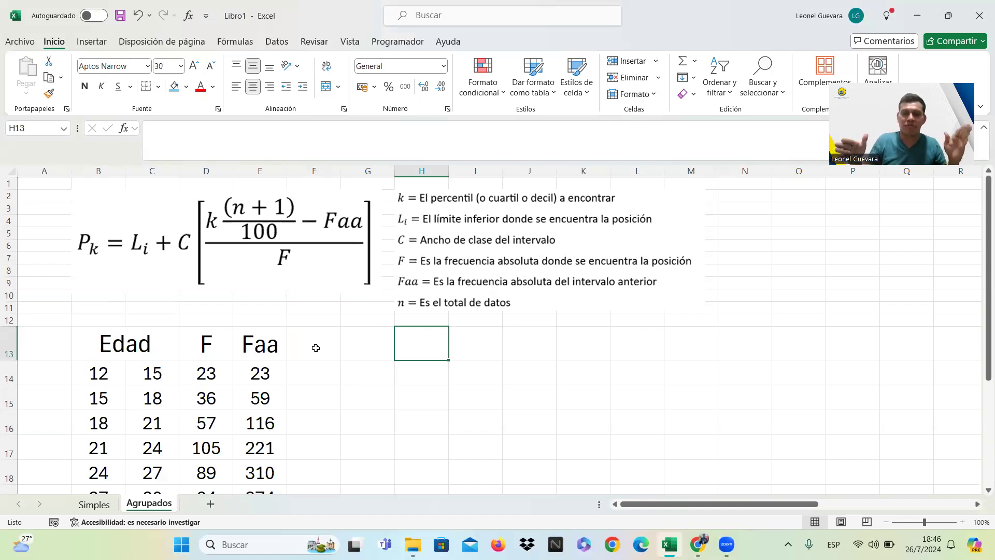
type("p")
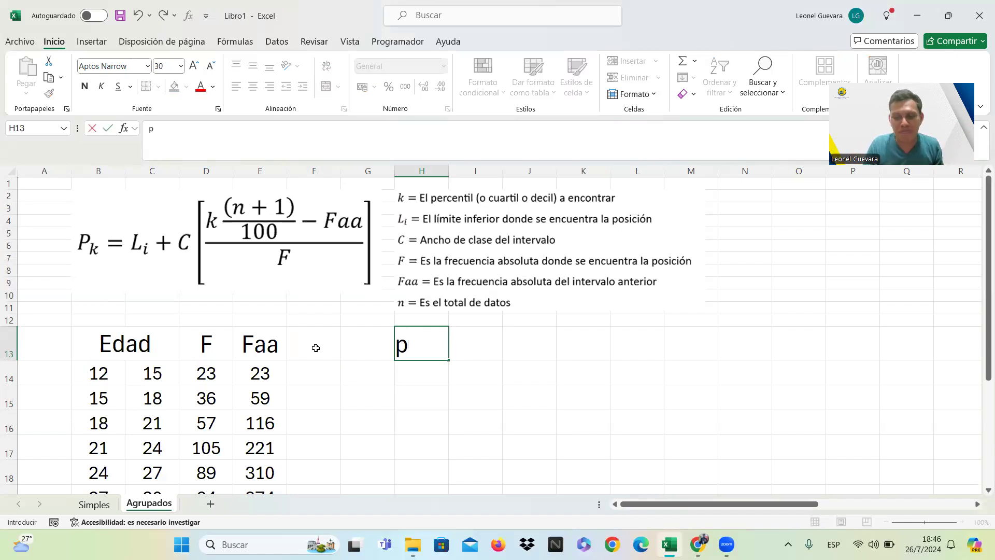
key("BackSpace")
key("Caps_Lock")
type("P75")
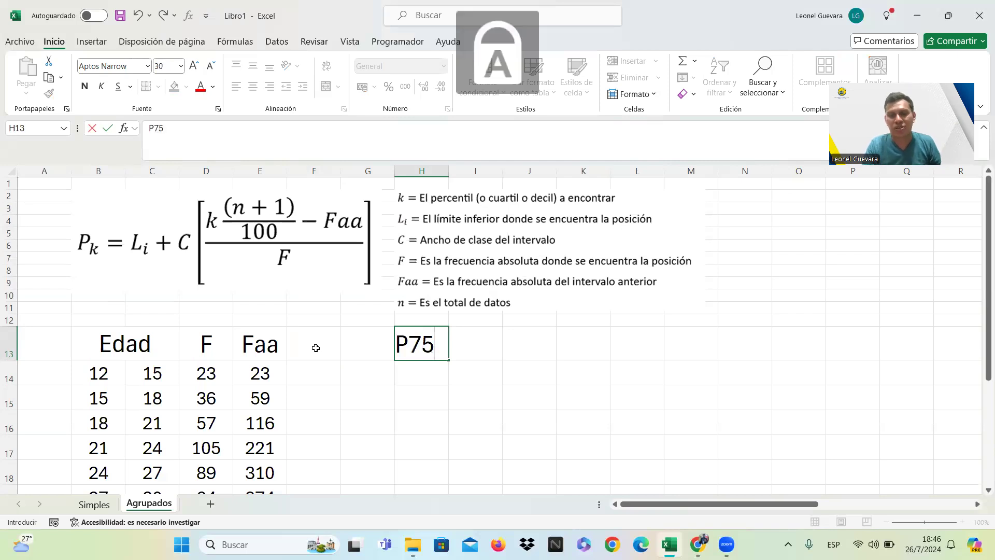
key("Return")
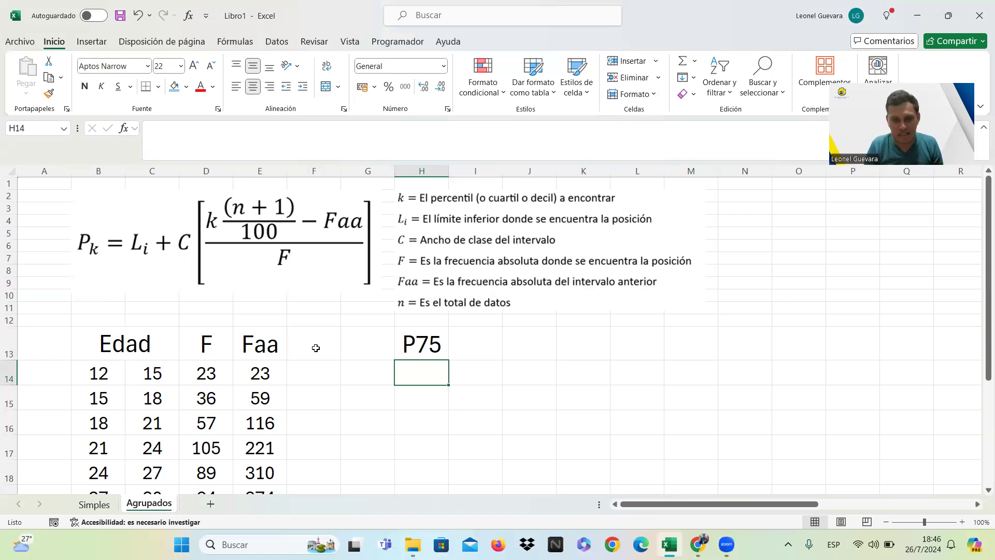
Label the lower limit row of the percentile calculation "Li" in G14.
key("Return")
key("Down")
key("Up")
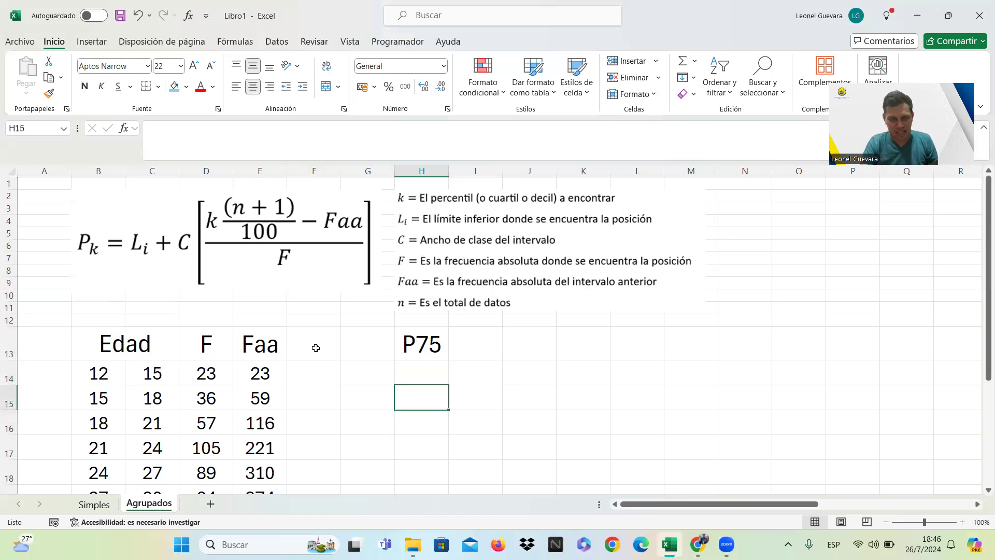
key("Left")
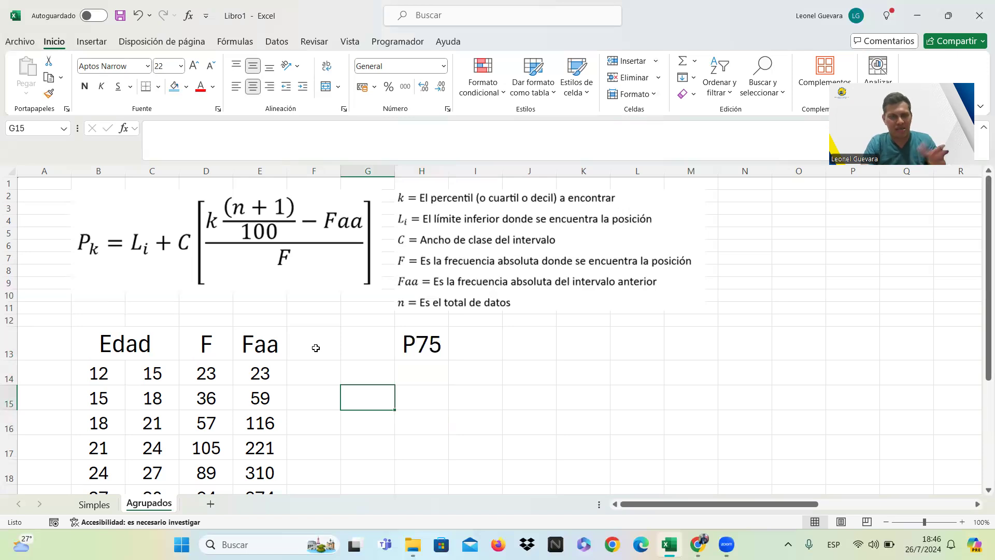
key("Up")
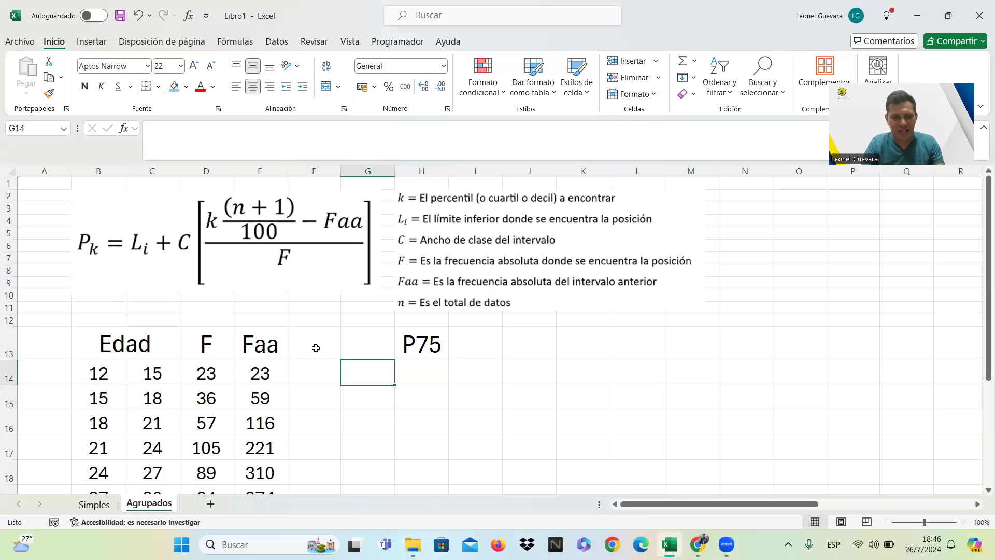
type("L")
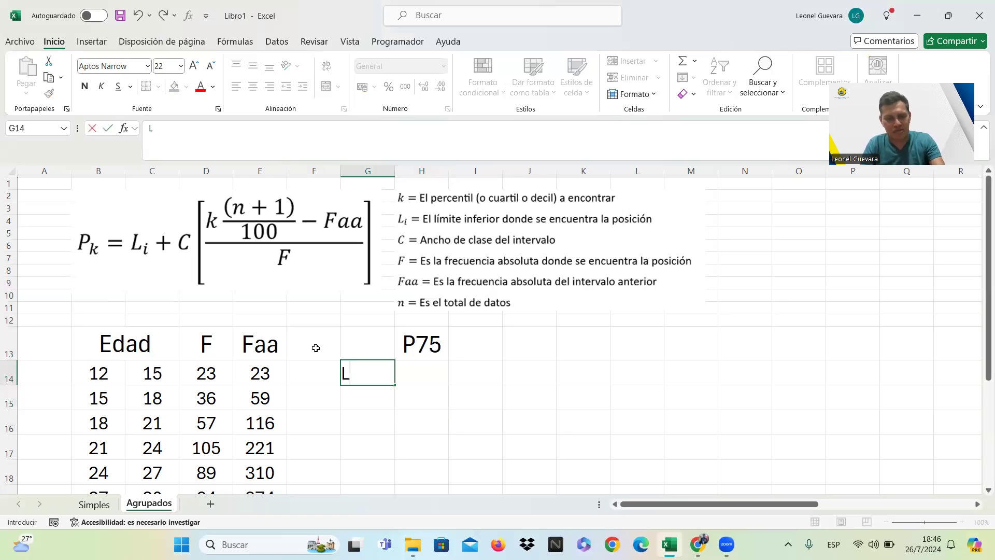
key("Caps_Lock")
type("i")
key("Return")
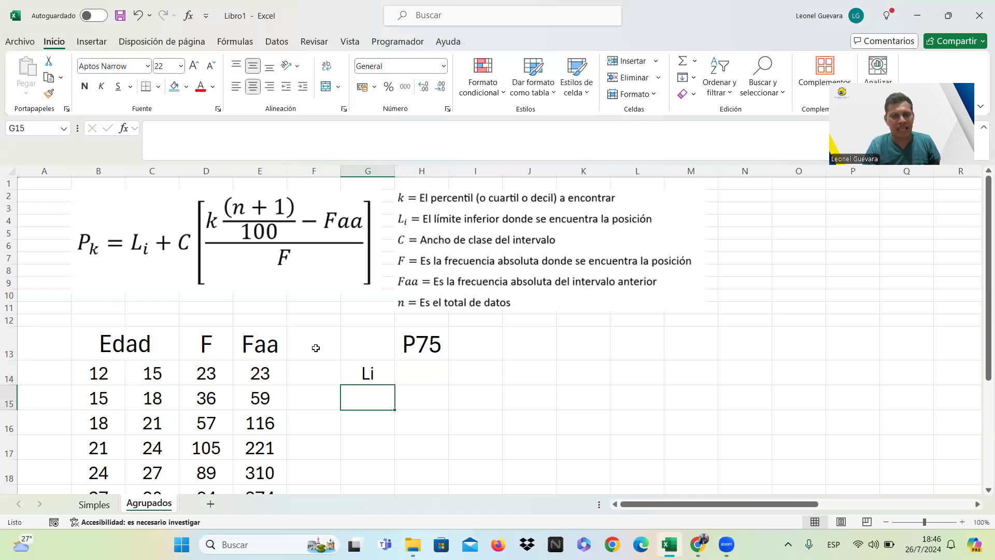
Label the class width row "C" in G15 and the position row "Pos" in G16.
type("c")
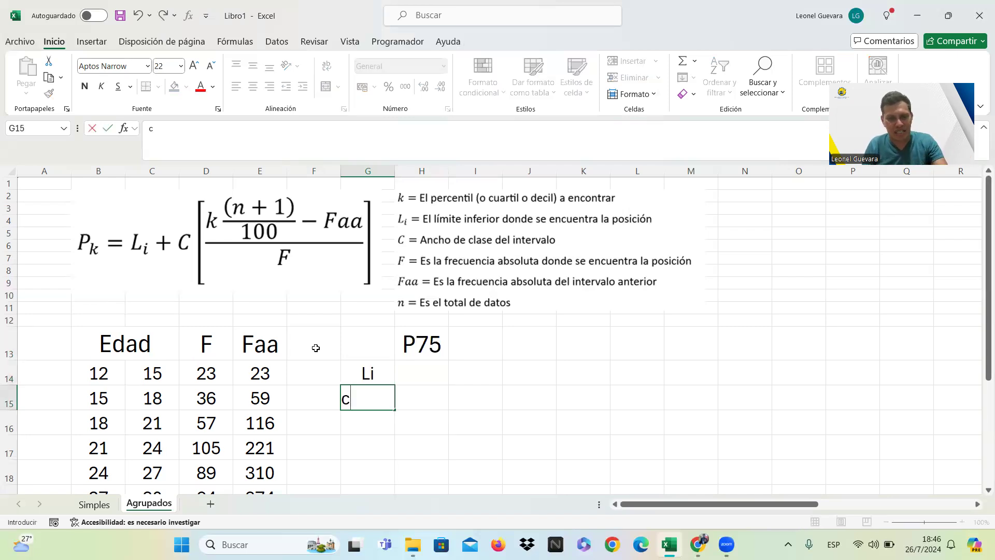
key("BackSpace")
key("Caps_Lock")
type("C")
key("Return")
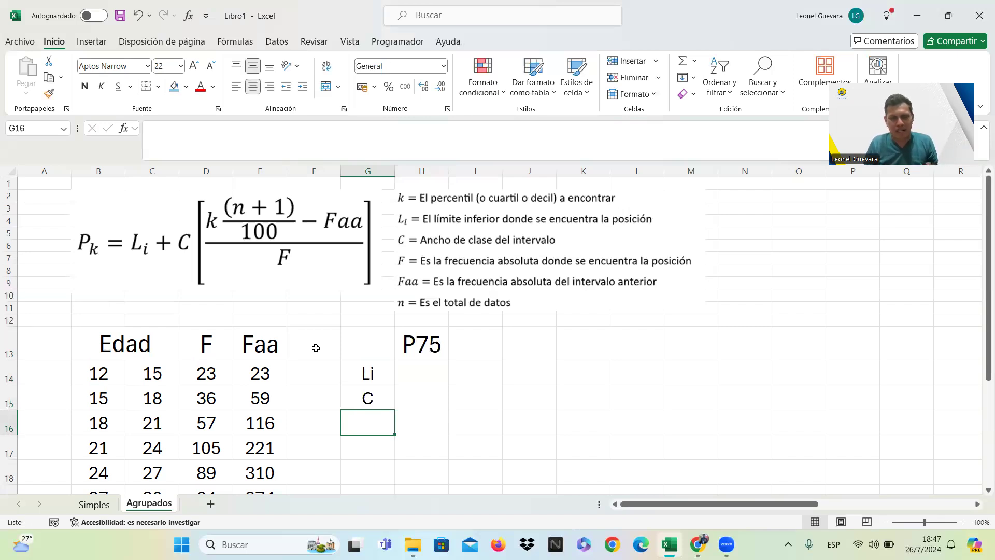
type("P")
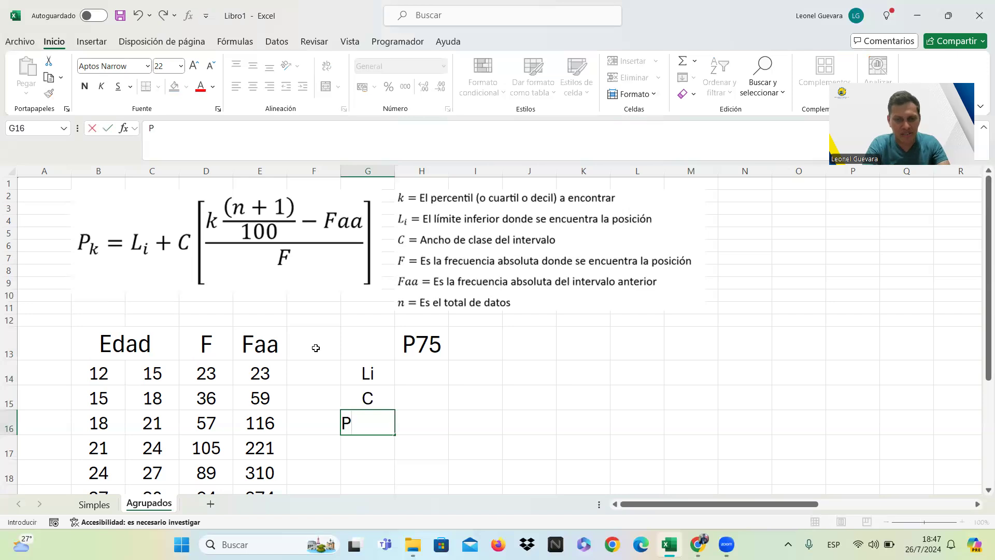
key("Caps_Lock")
type("os")
key("Return")
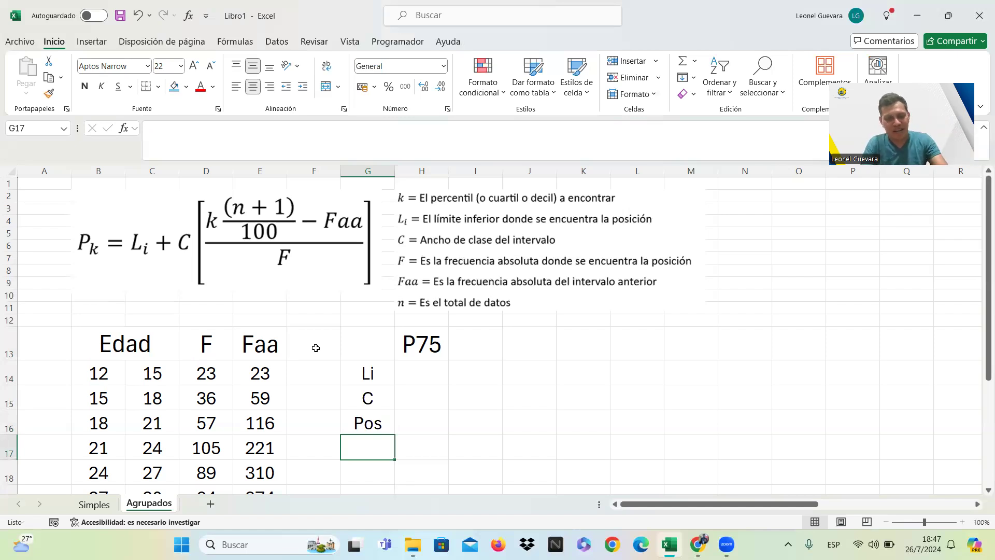
Add the labels "Faa" in G17 and "F" in G18 to the P75 calculation.
type("Faa")
key("Return")
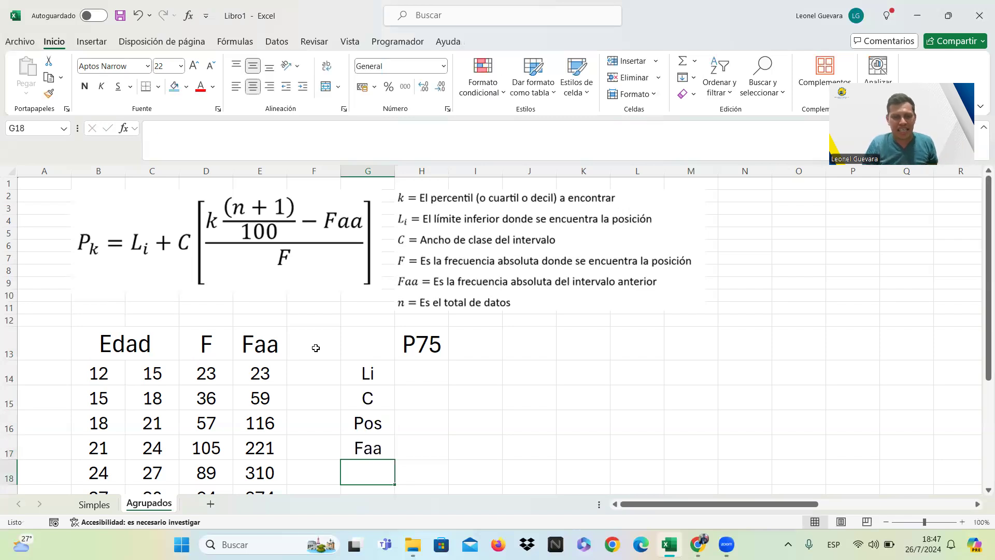
type("F")
key("Caps_Lock")
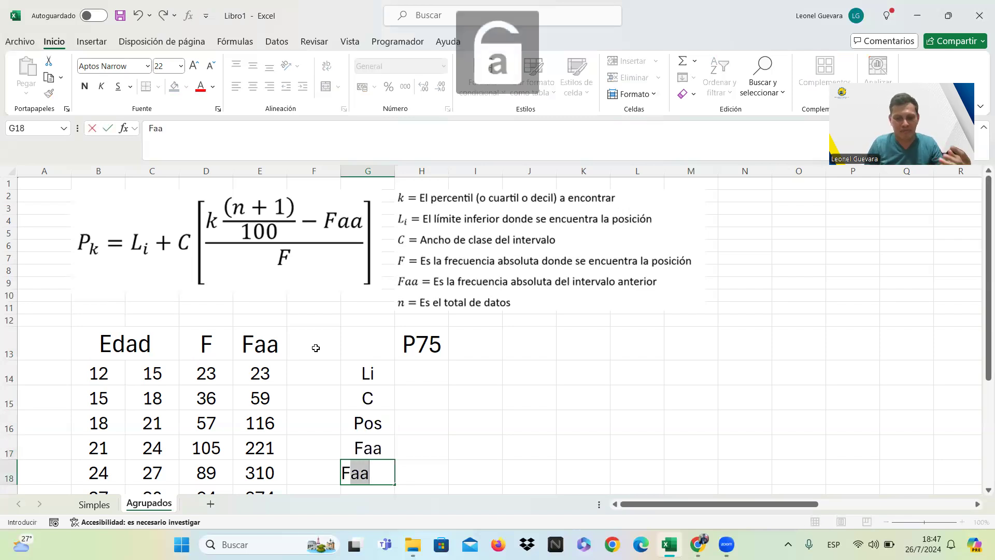
key("BackSpace")
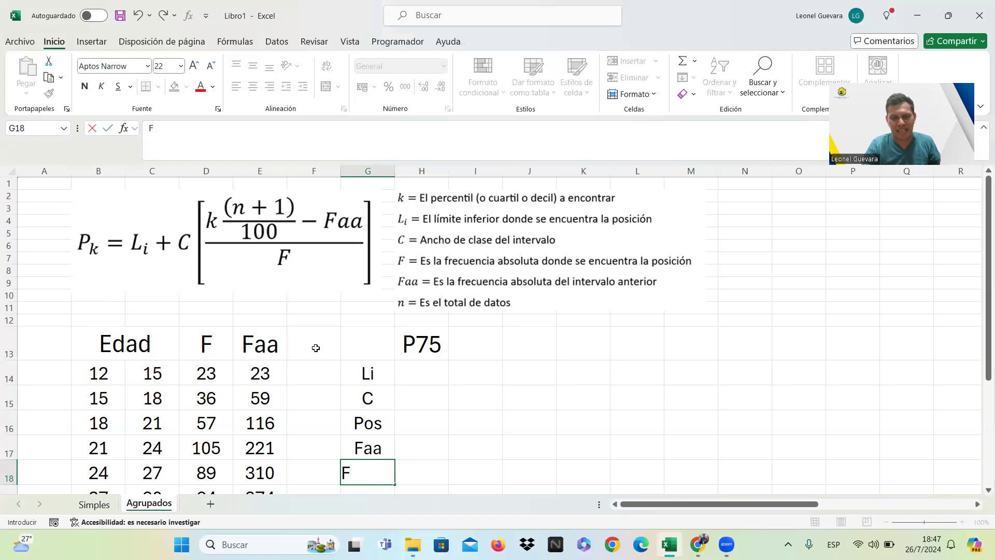
key("Return")
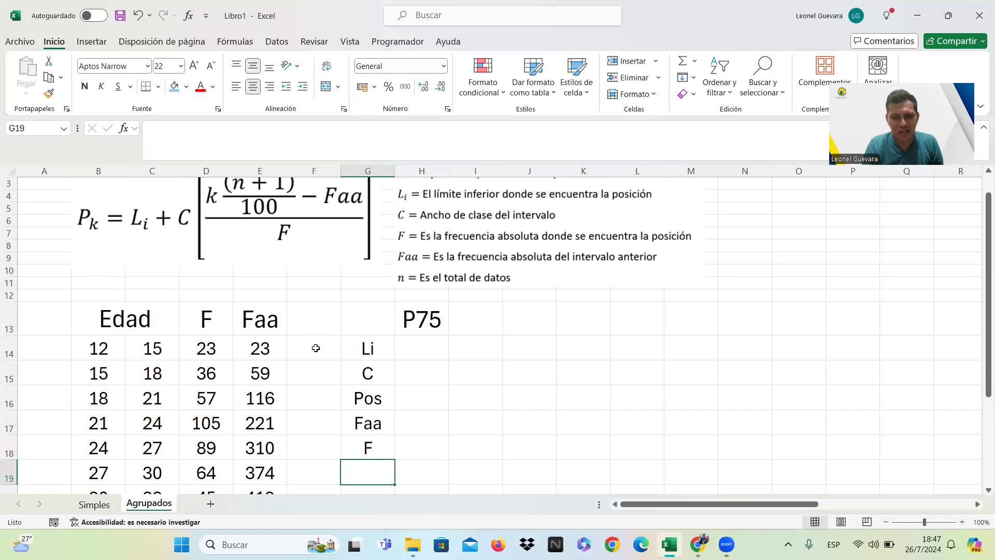
Calculate the P75 position in H16 with the formula =75*(450+1)/100.
key("Right")
key("Up")
key("Up")
key("Up")
key("Up")
key("Up")
key("Down")
key("Down")
key("Down")
key("Up")
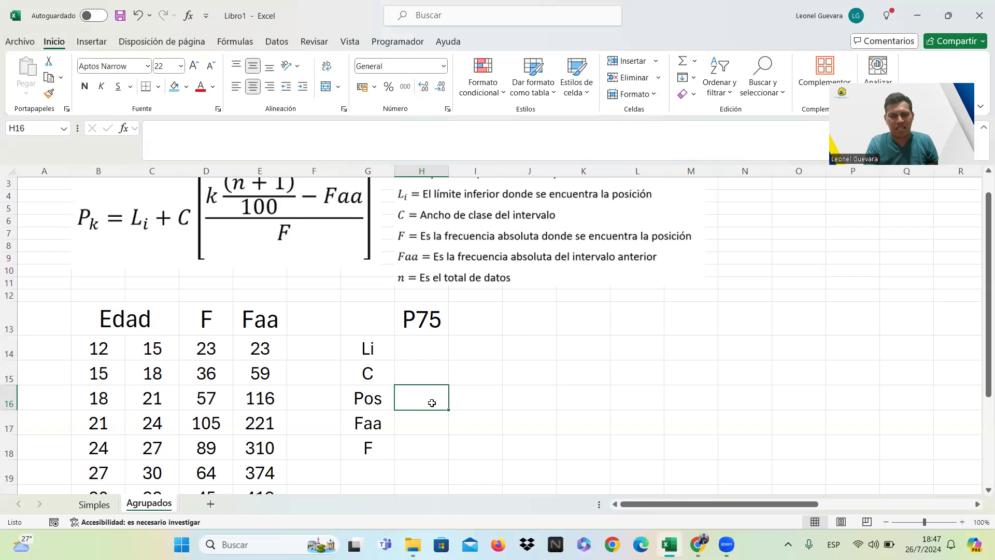
type("=")
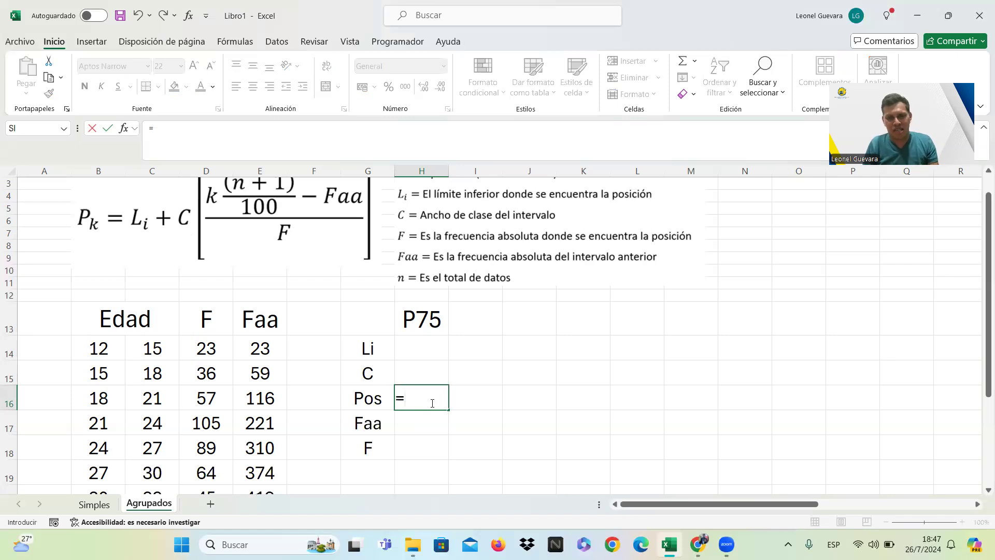
type("75")
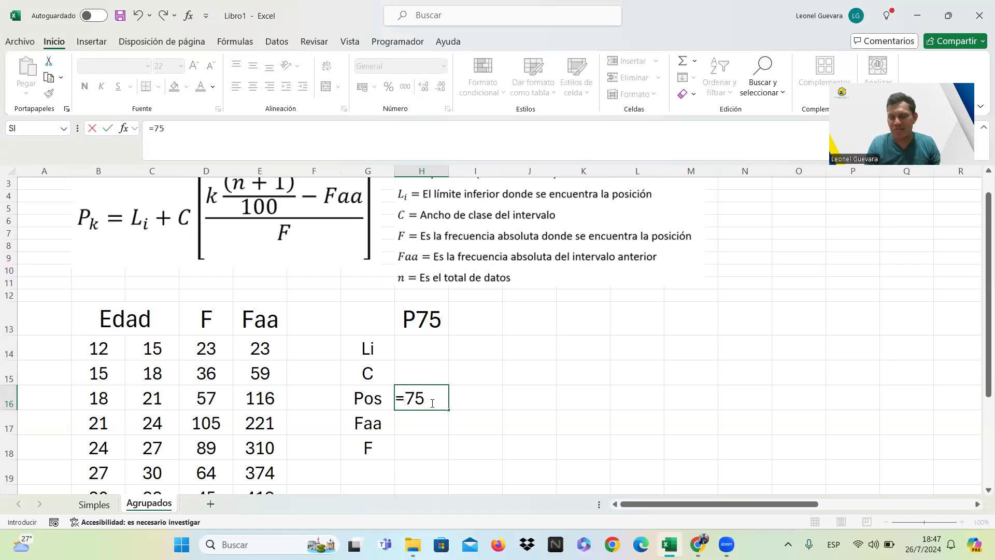
type("*")
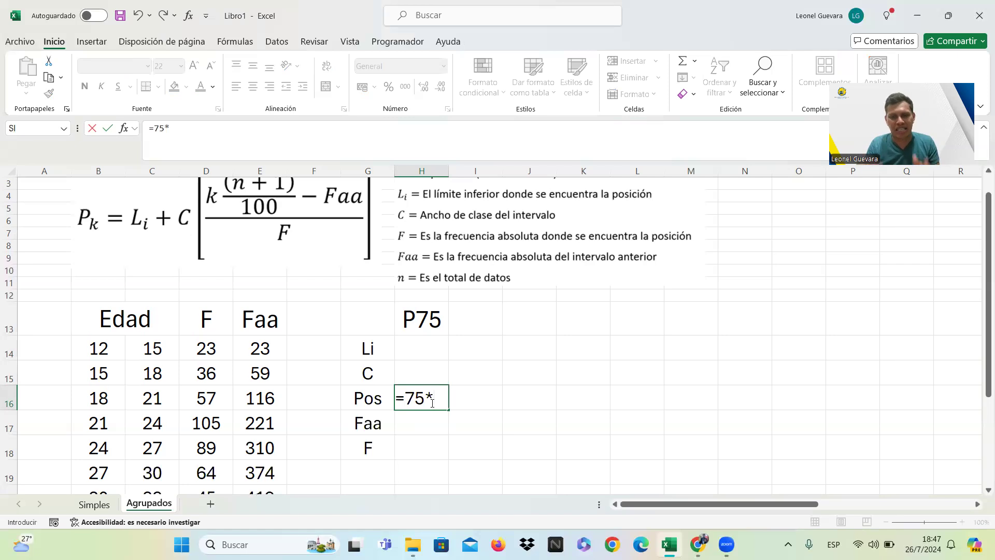
type("(")
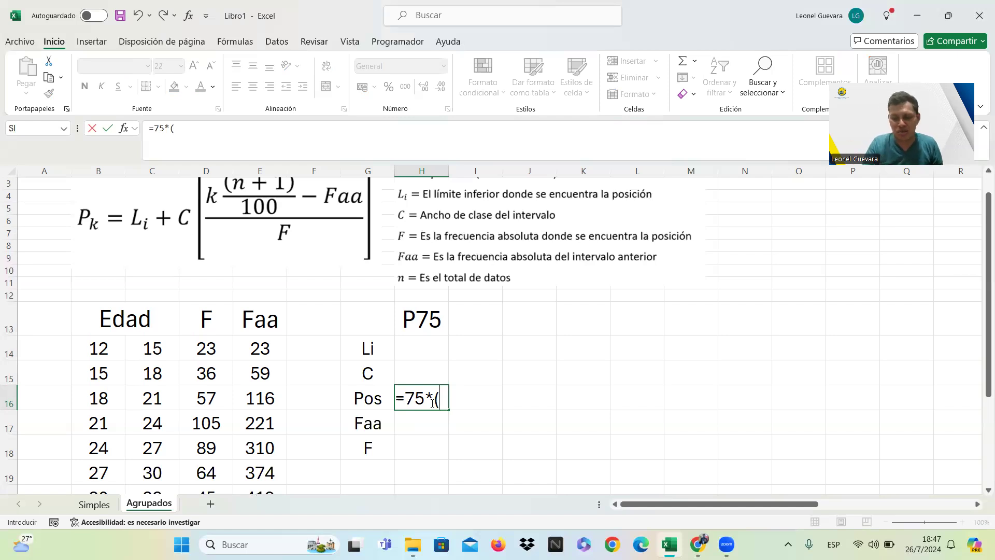
type("450+1")
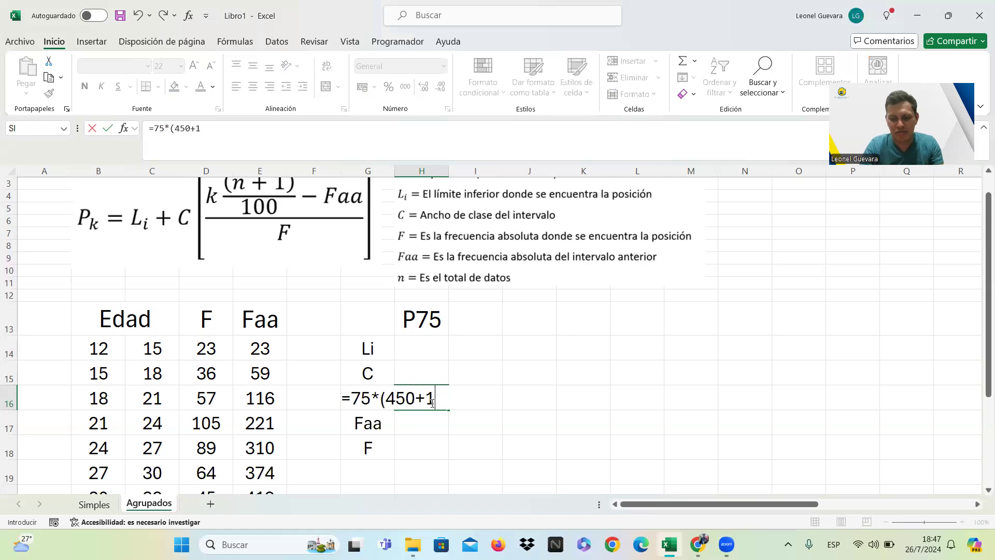
type(")/")
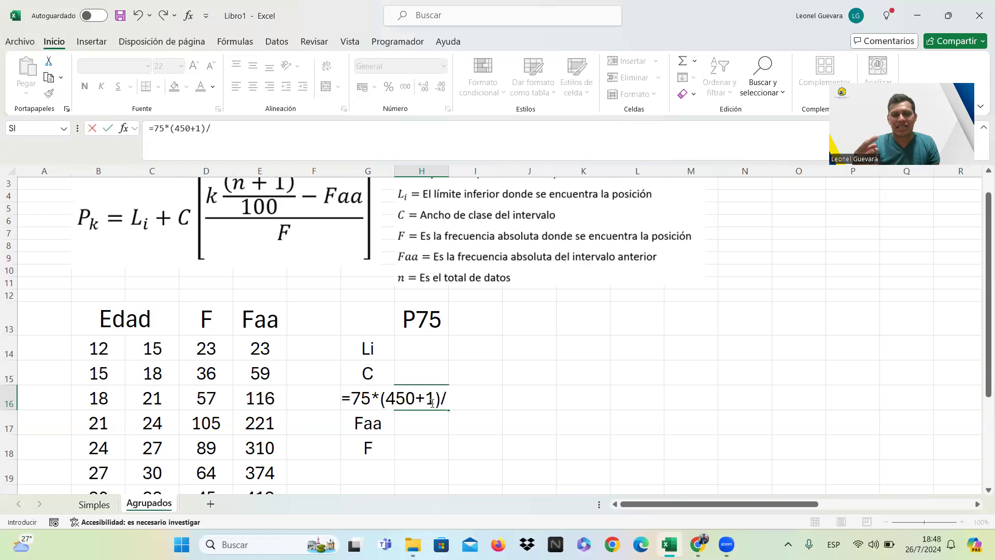
type("100")
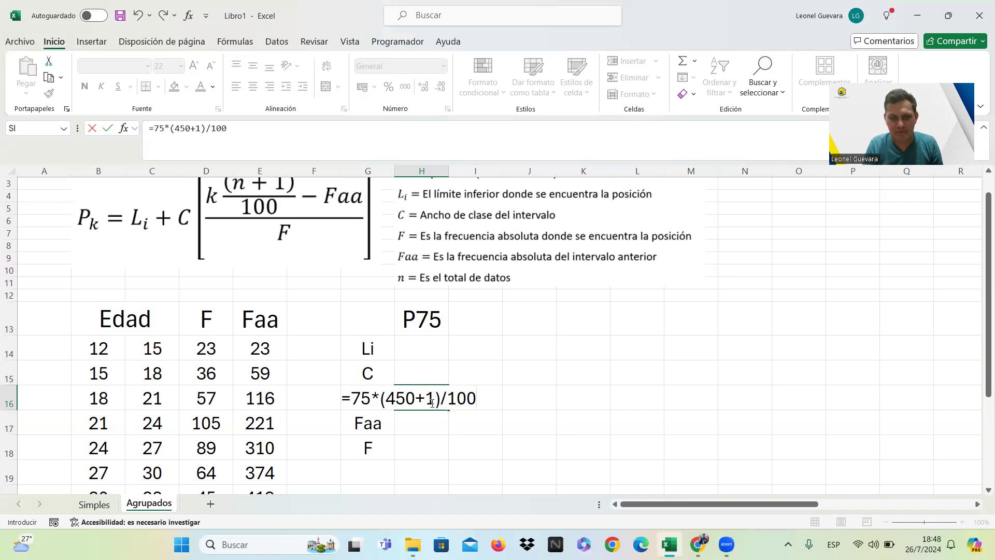
key("Return")
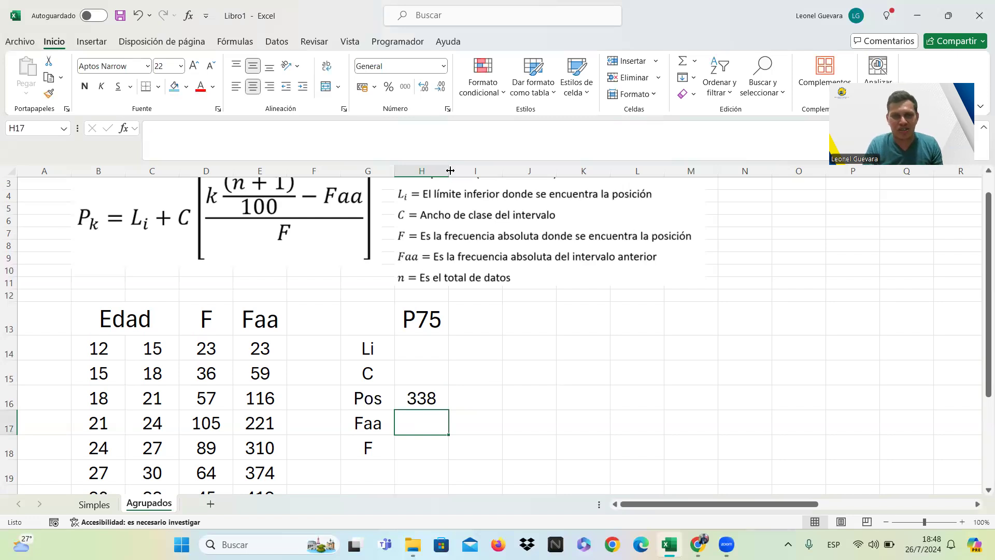
Widen column H to show the position's decimals, and widen the empty column F beside the frequency table.
left_click_drag(459, 171, 486, 170)
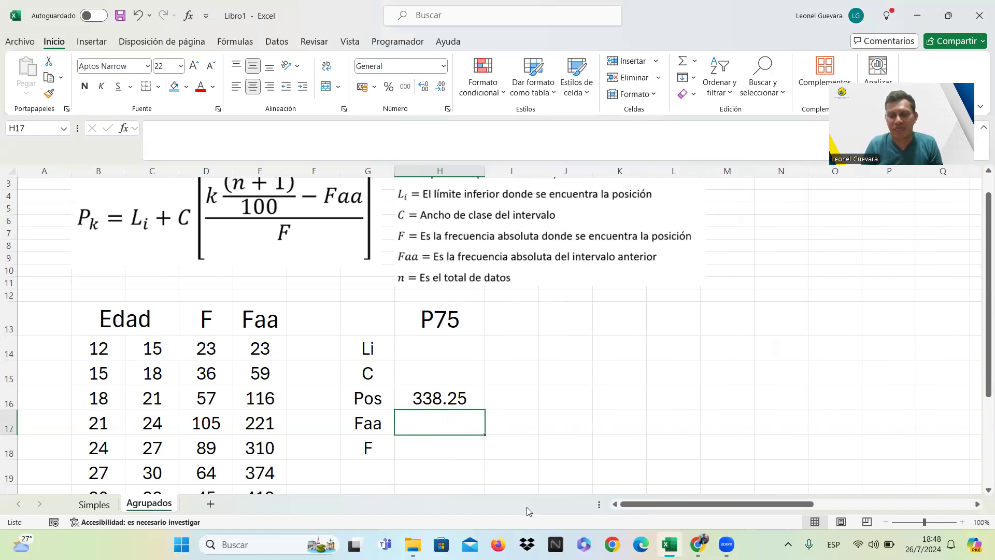
left_click(433, 400)
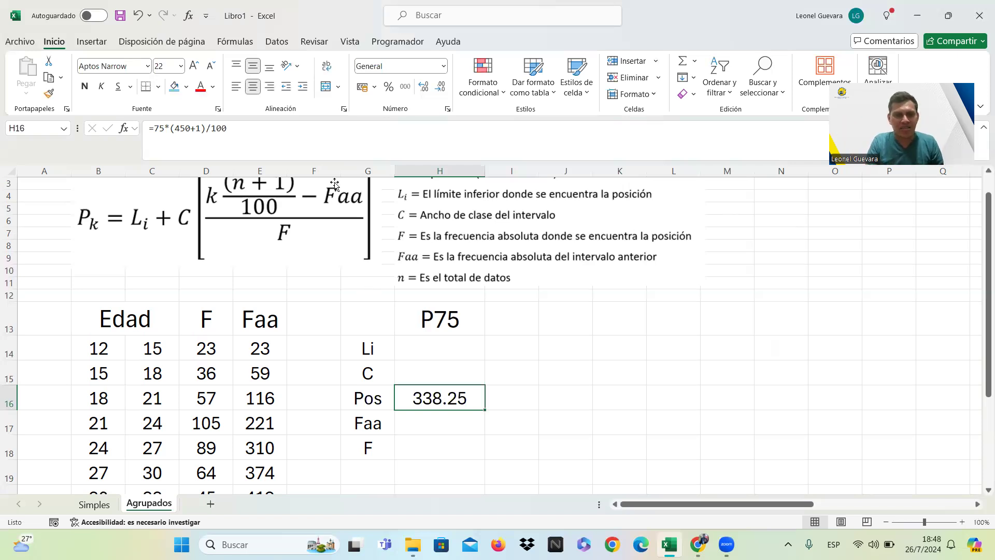
left_click_drag(355, 167, 373, 168)
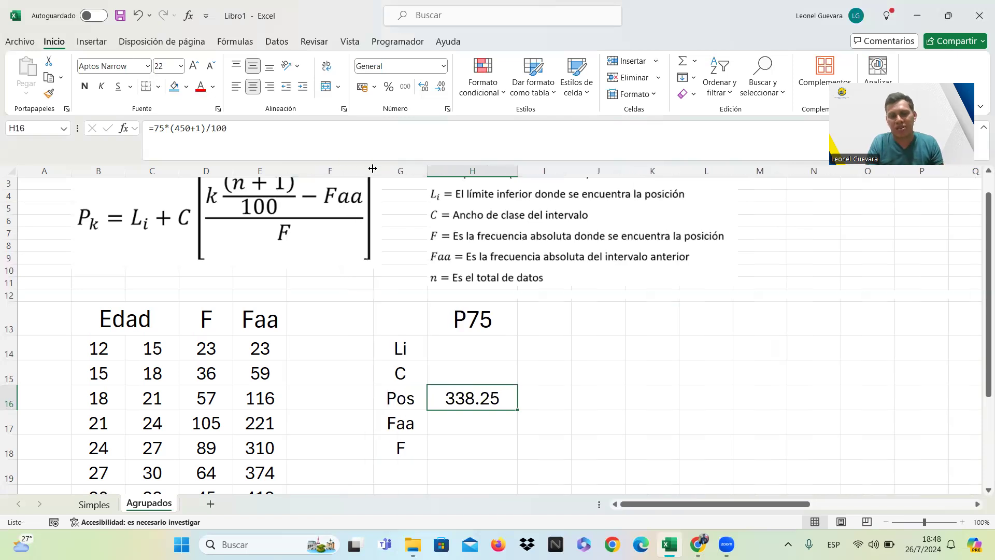
Format the empty cells F14:F20 beside the Faa column with italic grey text.
left_click(341, 344)
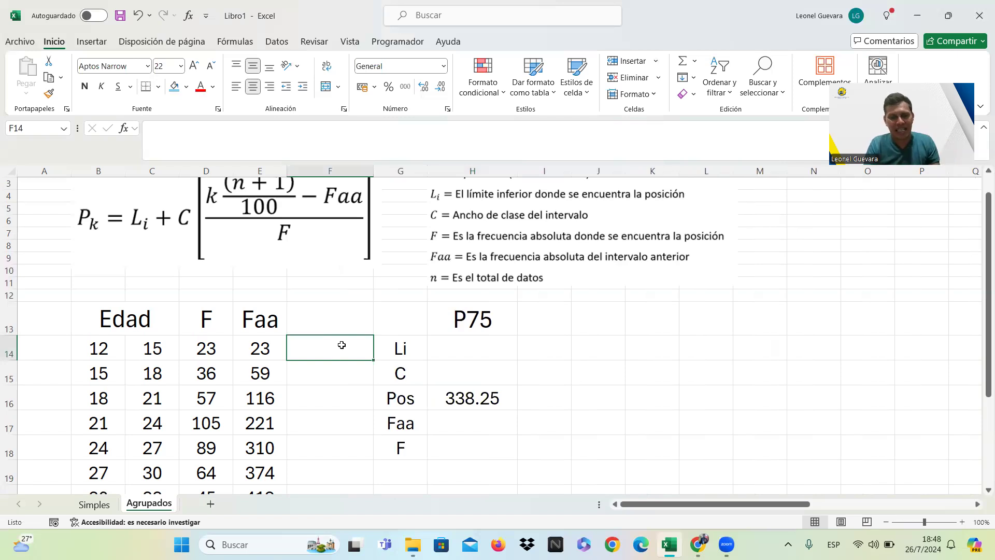
left_click_drag(341, 344, 337, 450)
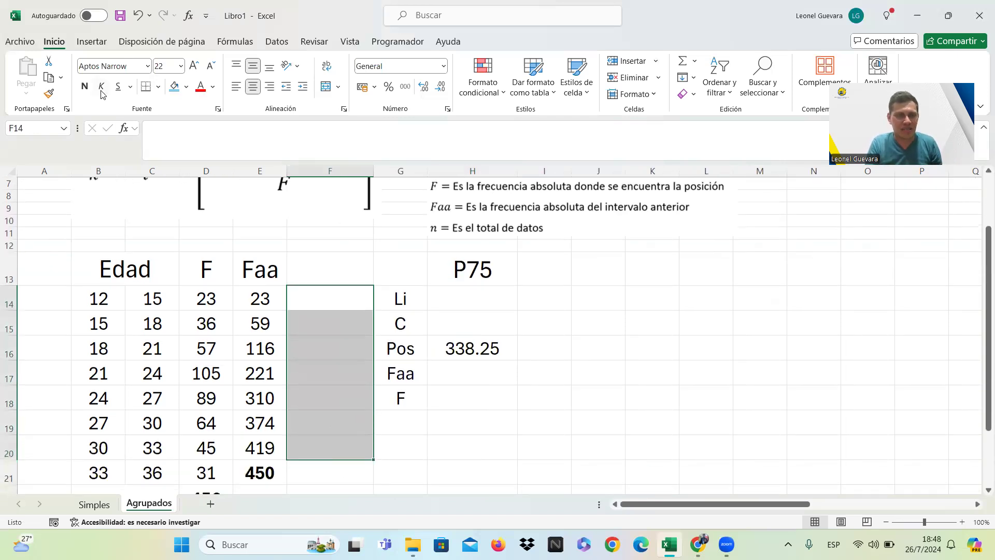
left_click(213, 87)
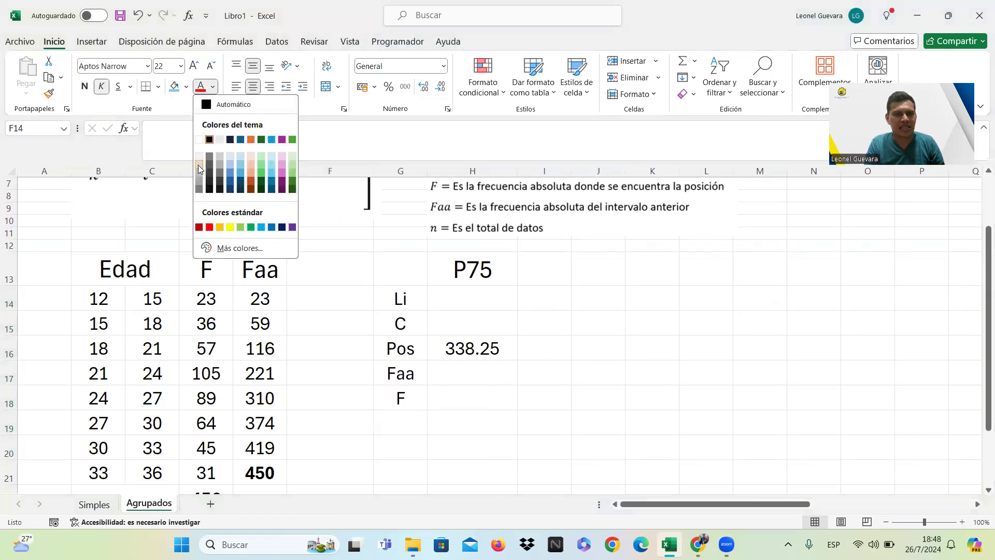
left_click(200, 186)
Enter the position ranges "1 a 23", "24 a 59" and "60 a 116" in F14:F16 for the first three age intervals.
left_click(350, 304)
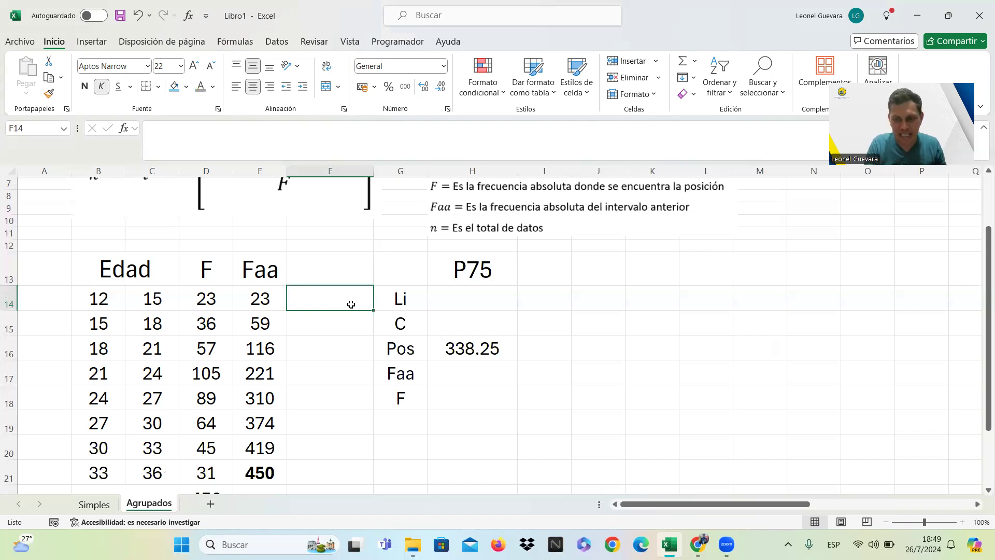
type("1")
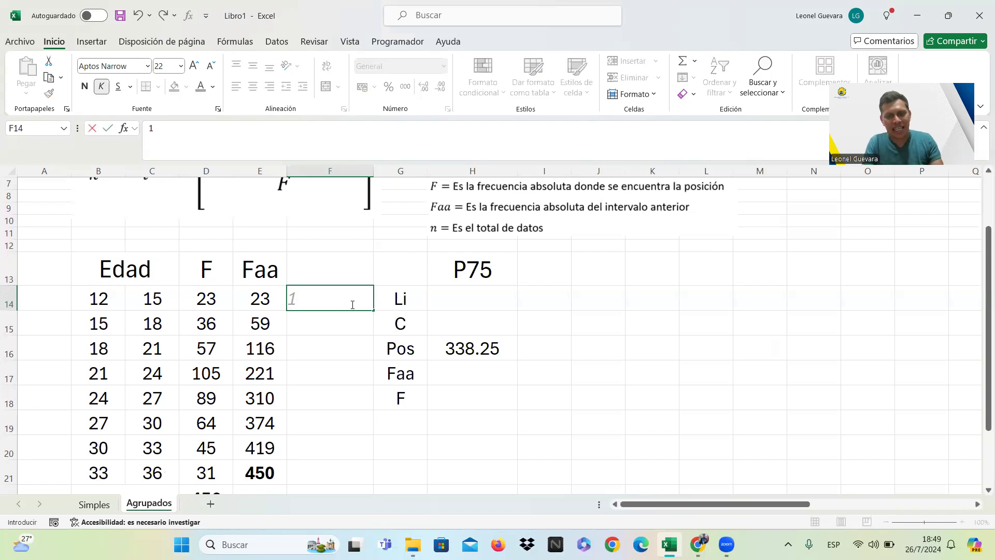
type(" a 23")
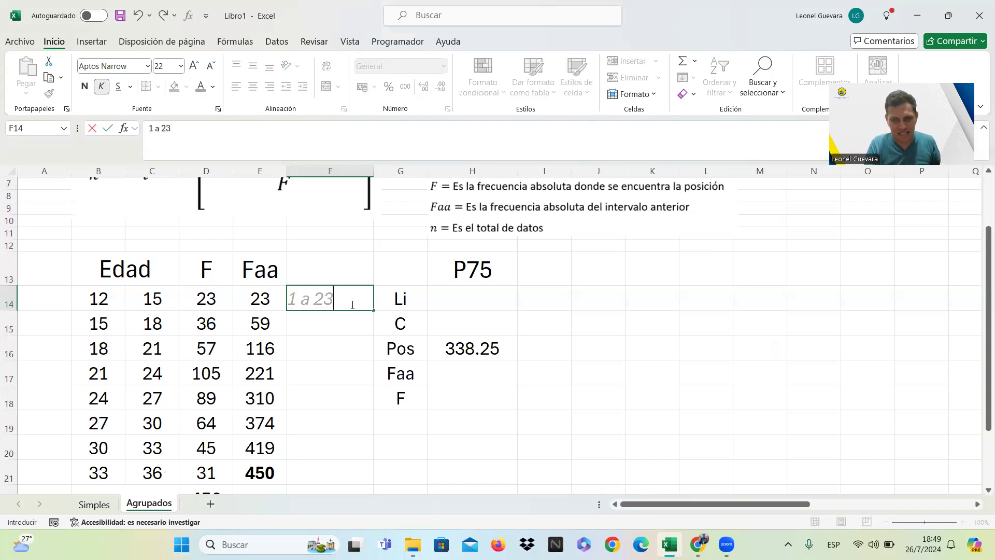
key("Return")
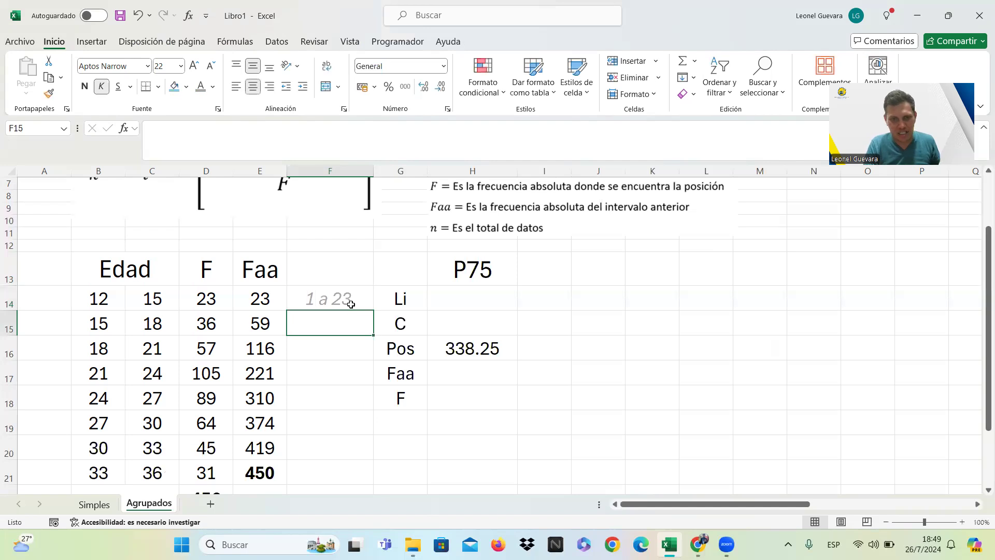
type("24 a")
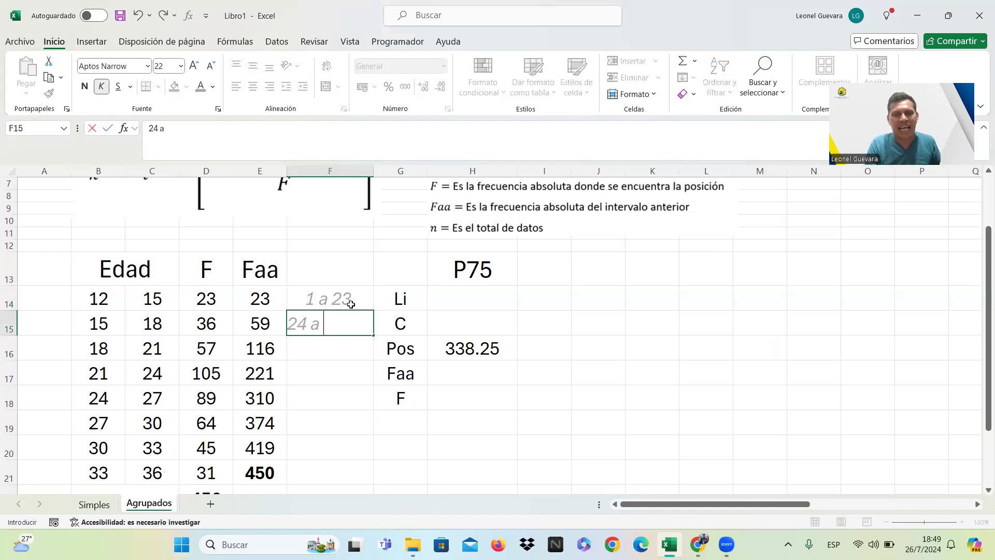
type(" 59")
key("Return")
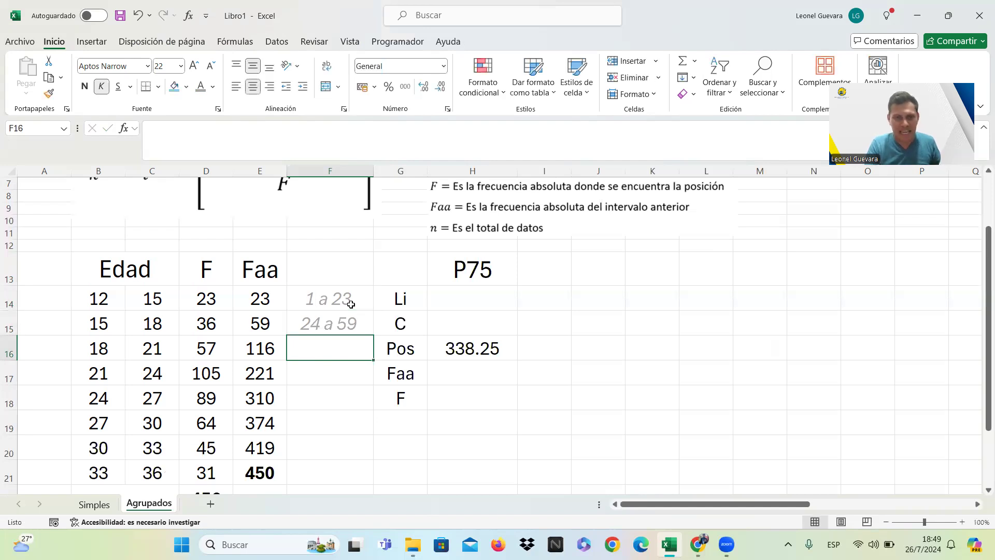
type("60")
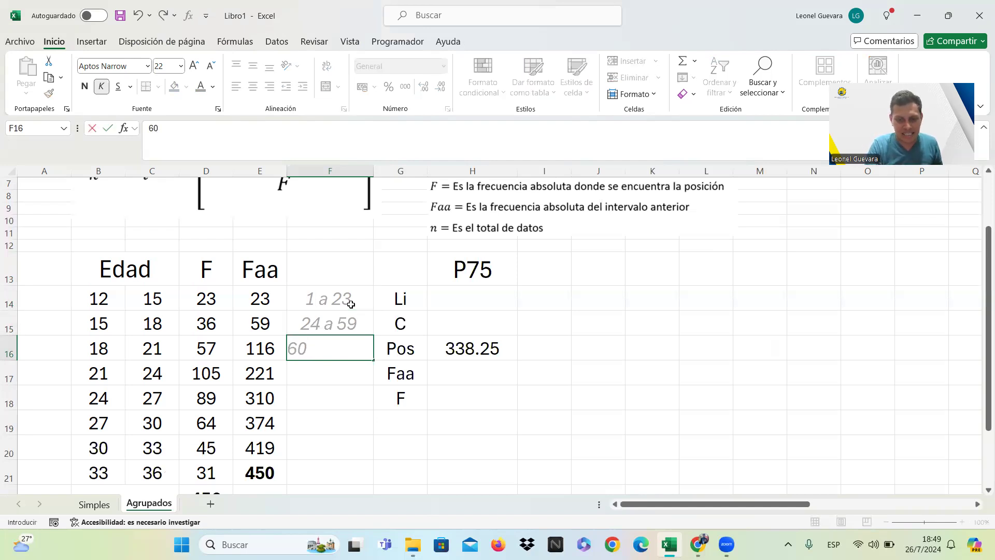
type(" a 116")
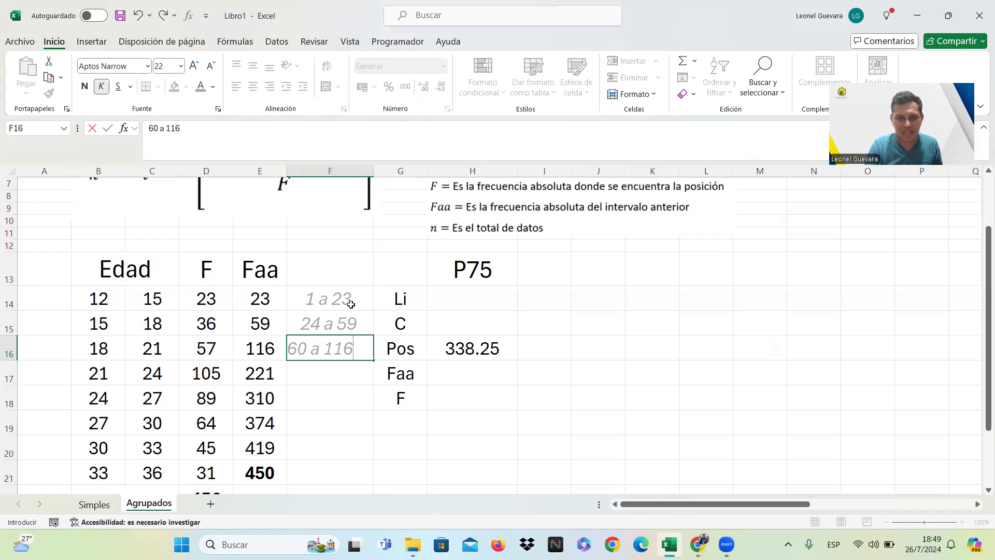
key("Return")
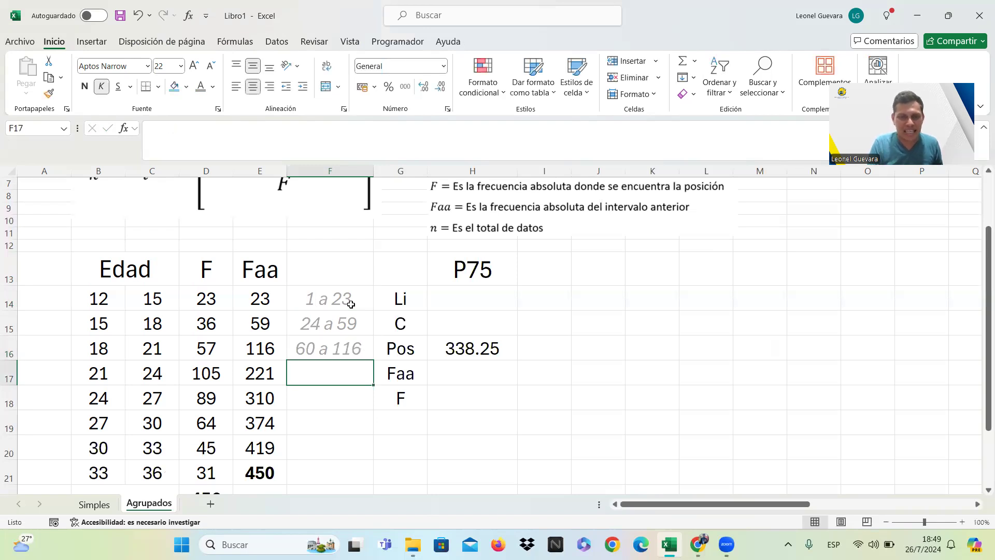
Enter the position ranges "117 a 221" in F17 and "222 a 310" in F18 for the fourth and fifth age intervals.
type("117")
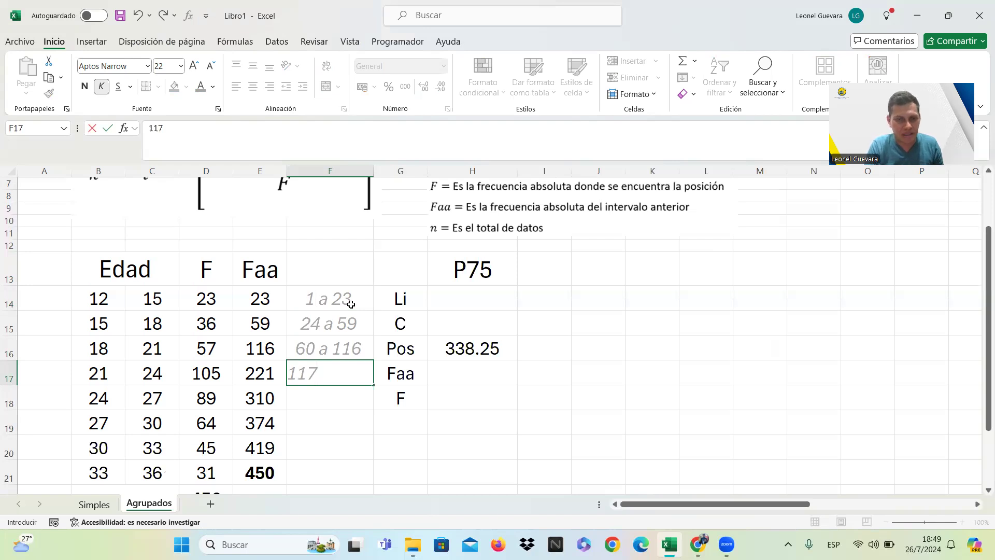
type(" a 221")
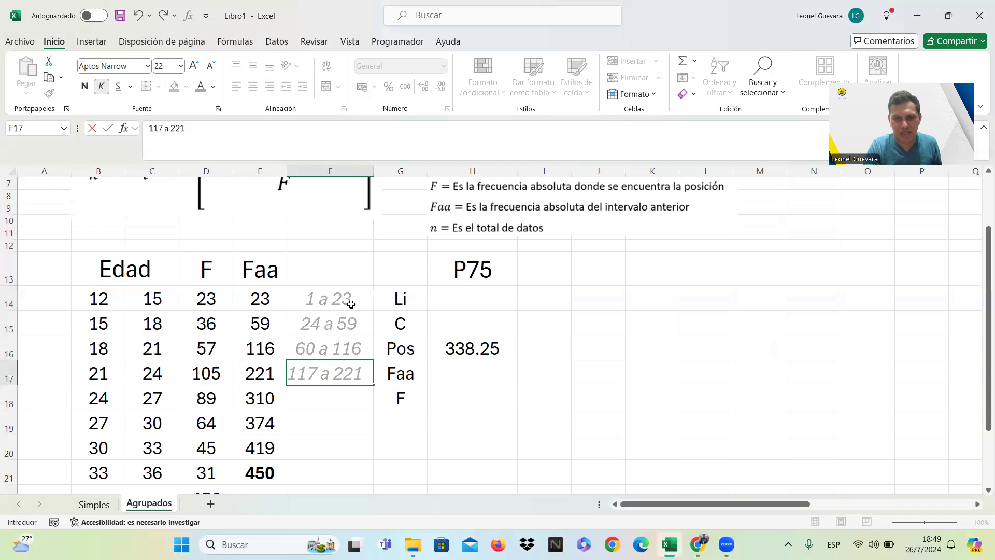
key("Return")
type("222")
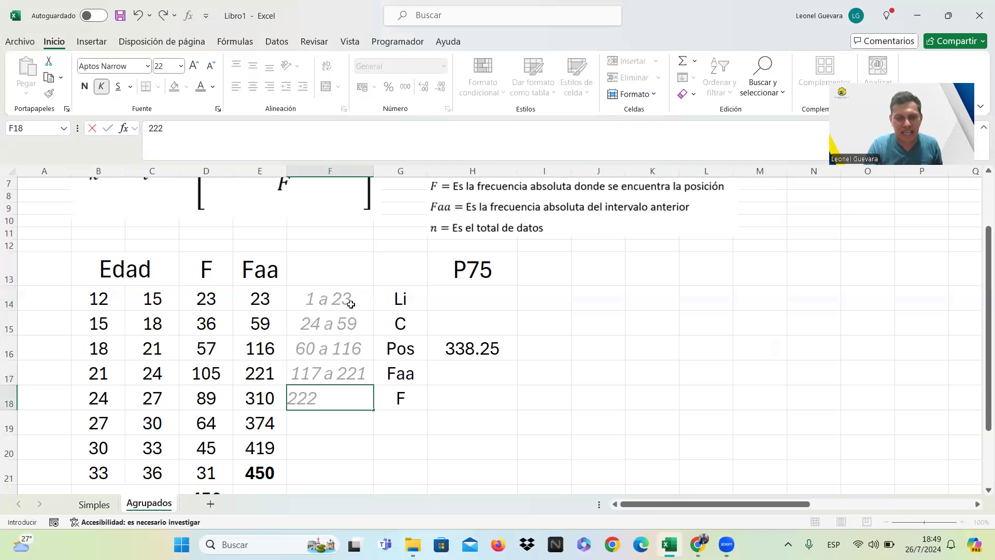
type(" a 310")
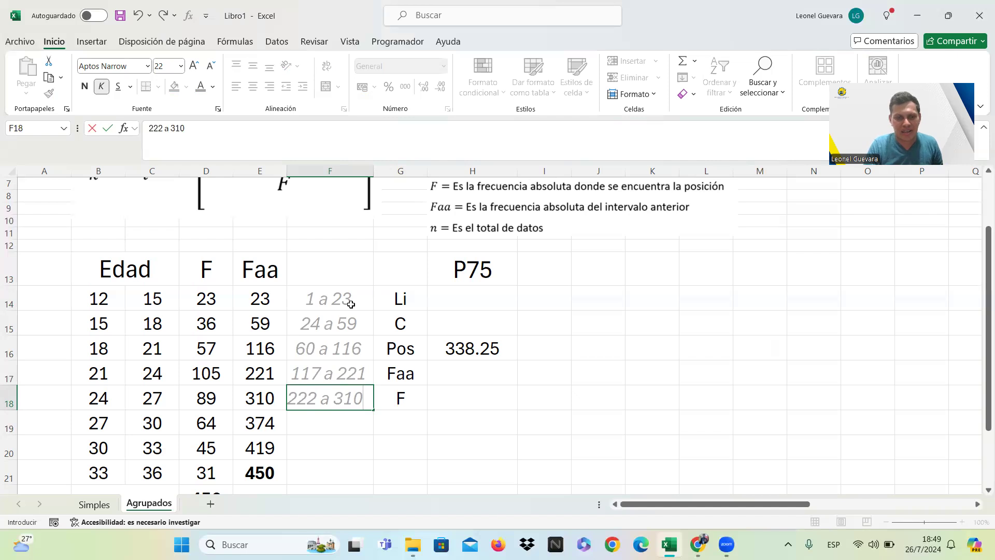
key("Return")
Enter the position ranges "311 a 374" in F19 and "374 a 419" in F20 for the next two age intervals.
type("311")
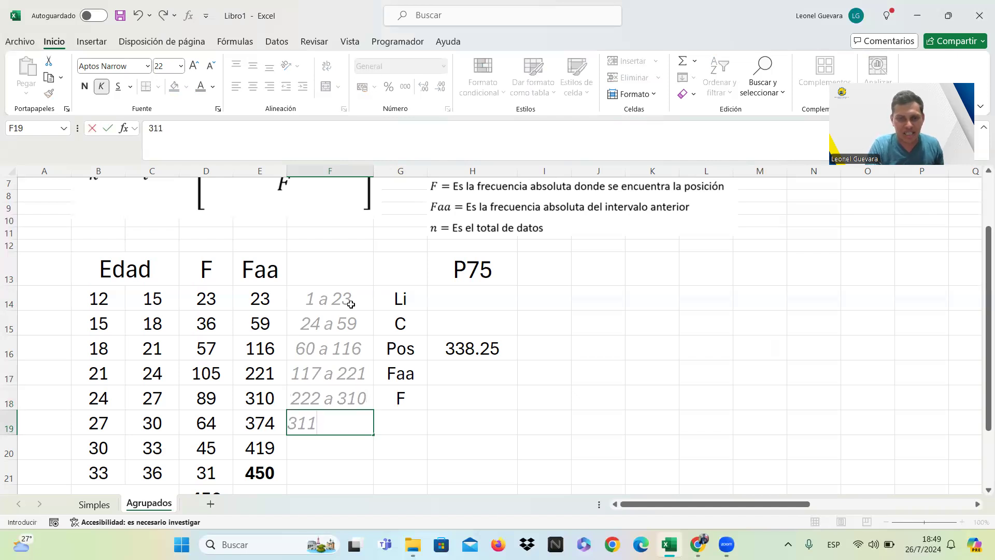
type(" a")
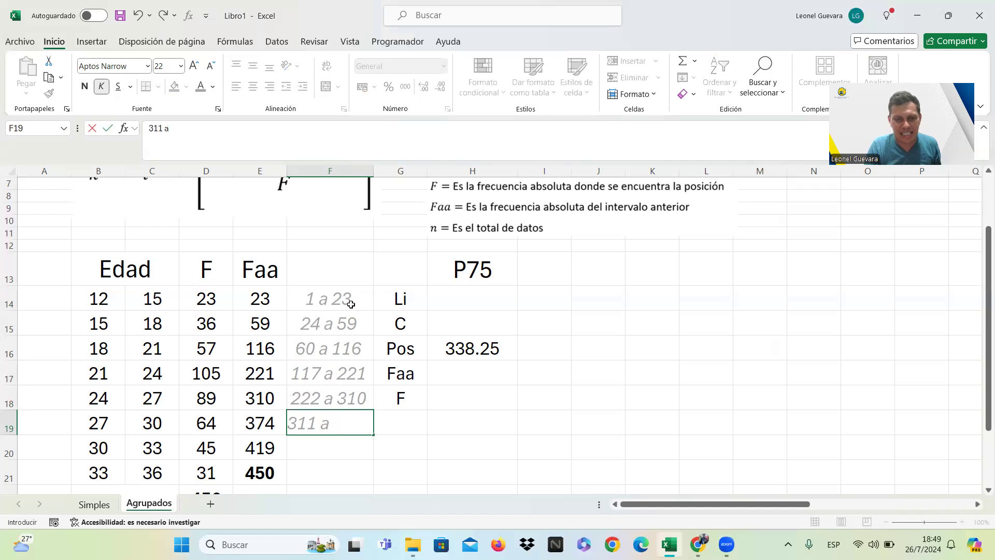
type(" 374")
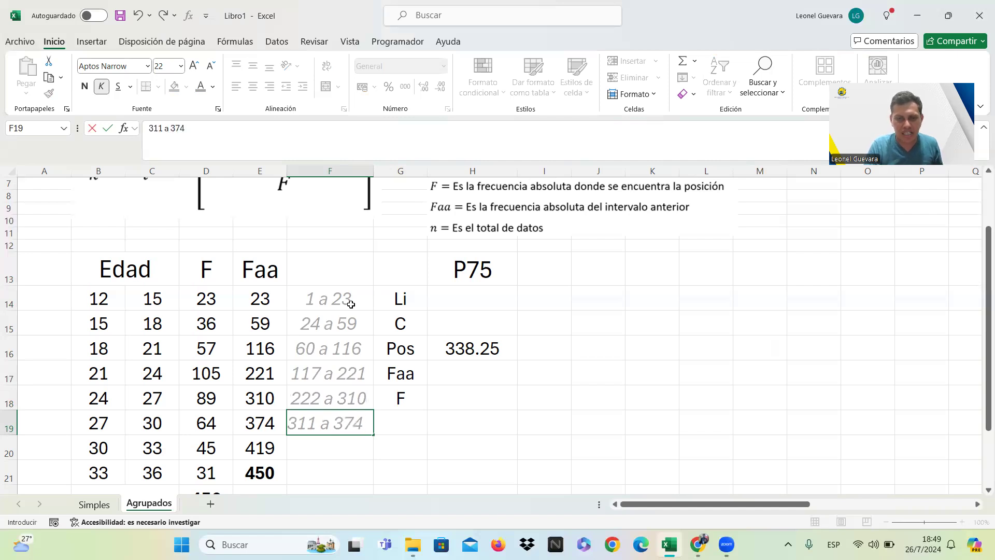
key("Return")
type("374")
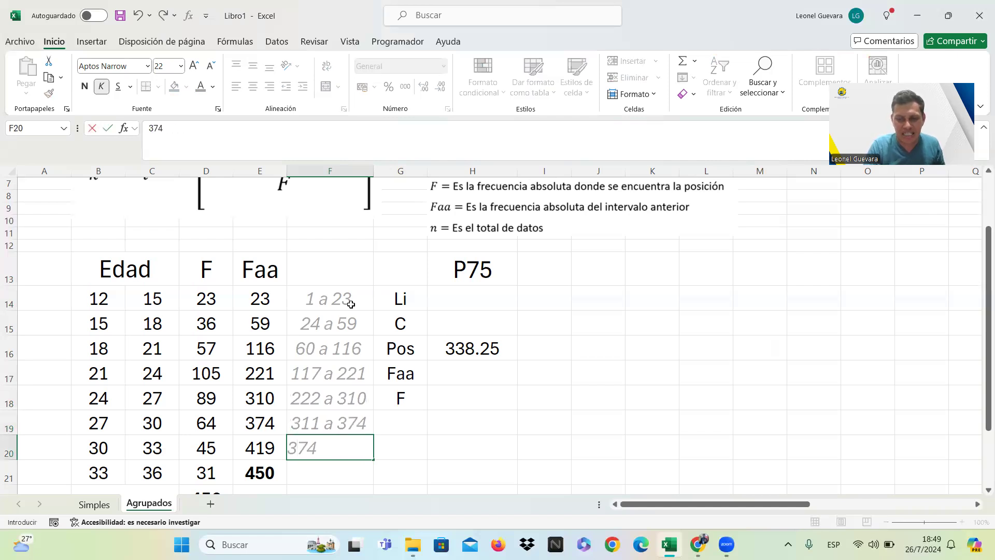
type(" a")
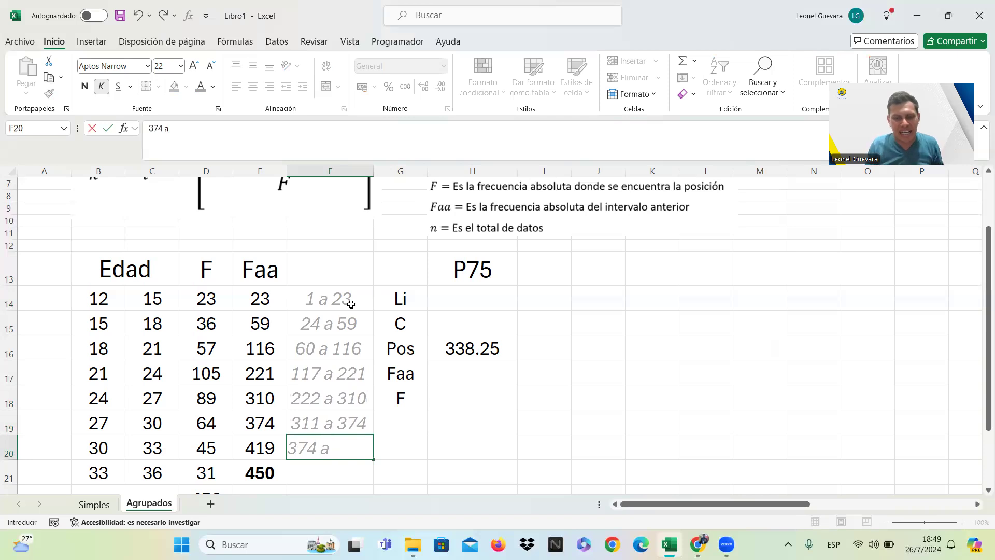
type(" 419")
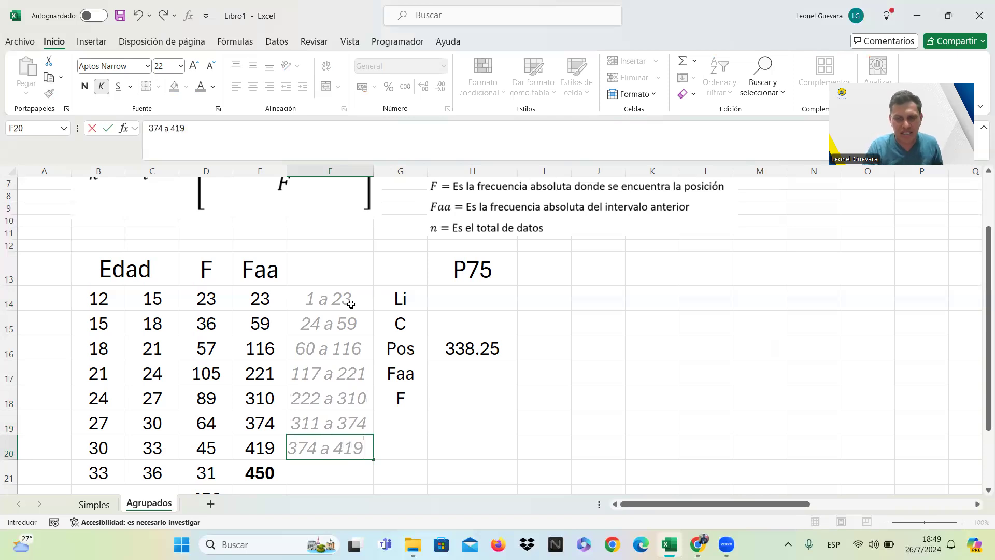
key("Return")
Enter the last position range "420 a 450" in F21 and format it with italic grey text like the ranges above.
type("4")
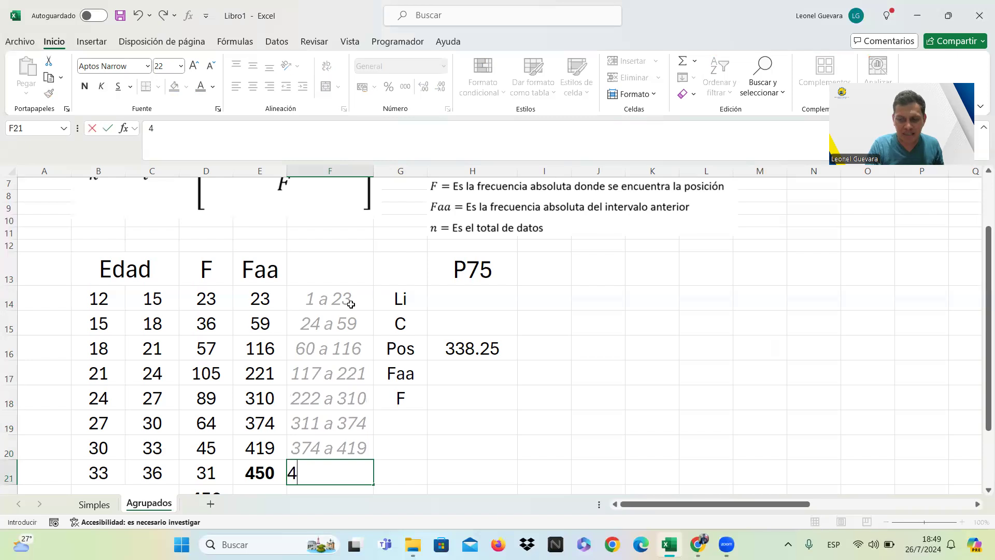
type("20 a 450")
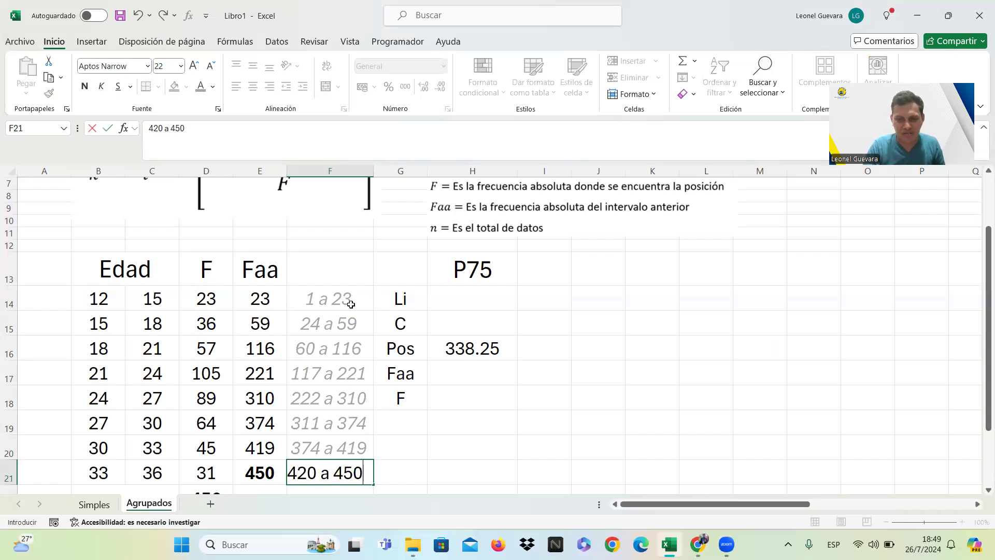
key("Return")
key("Up")
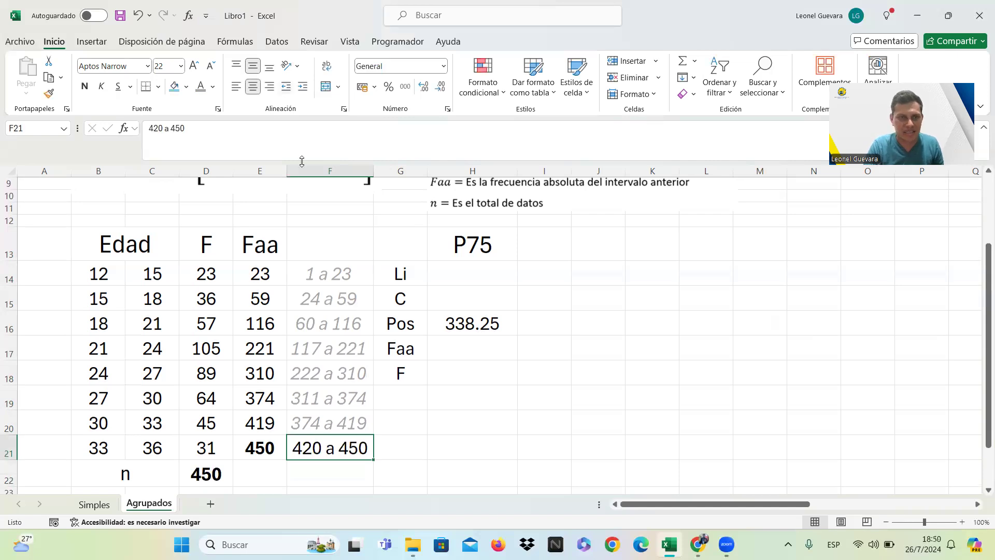
left_click(200, 86)
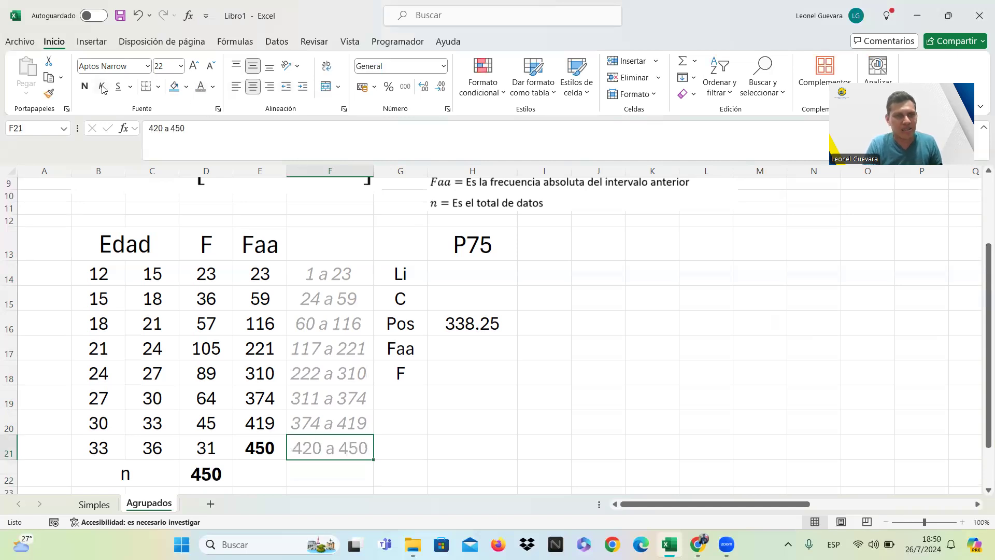
left_click(391, 394)
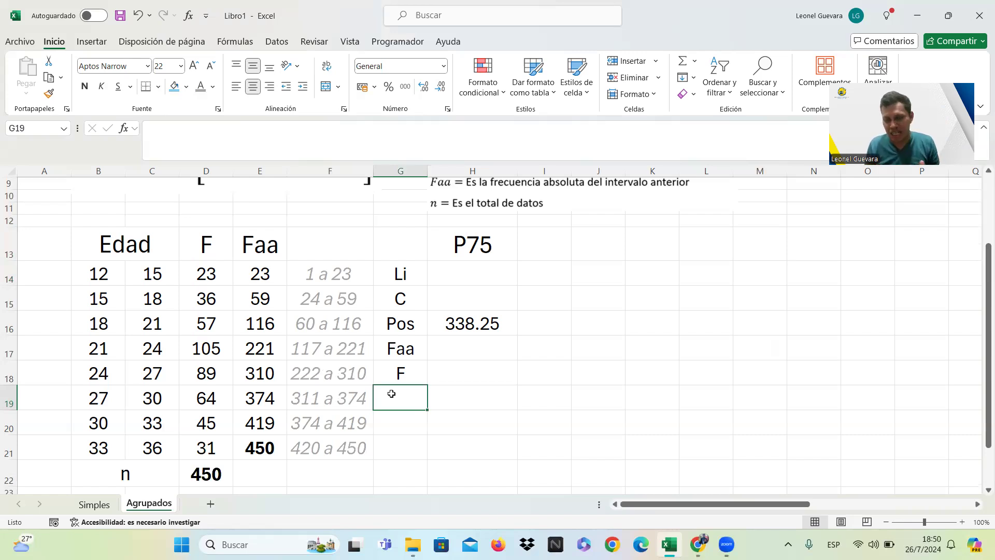
Highlight the P75 interval's limits and frequency in B19:D19 and the previous interval's Faa in E18 with light blue fill.
left_click(486, 329)
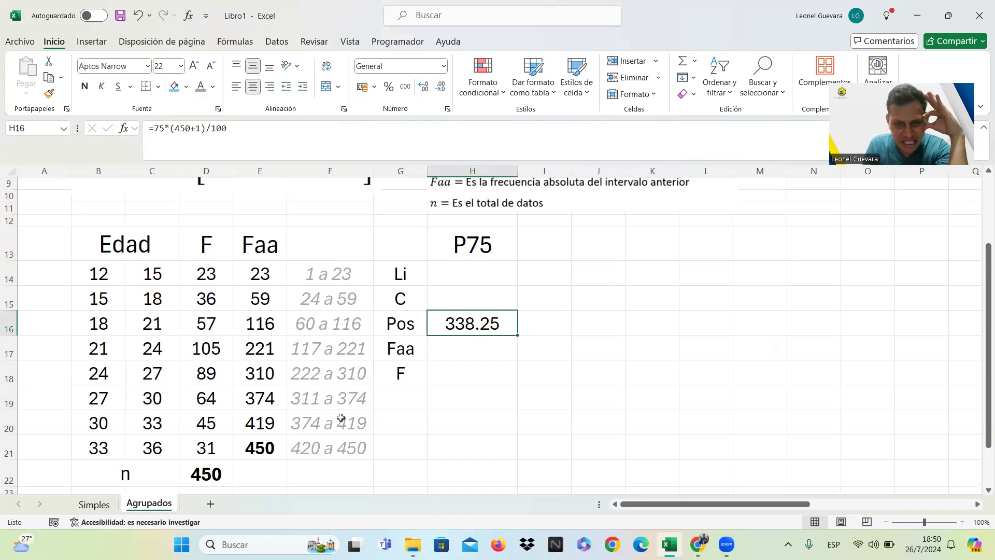
left_click(354, 399)
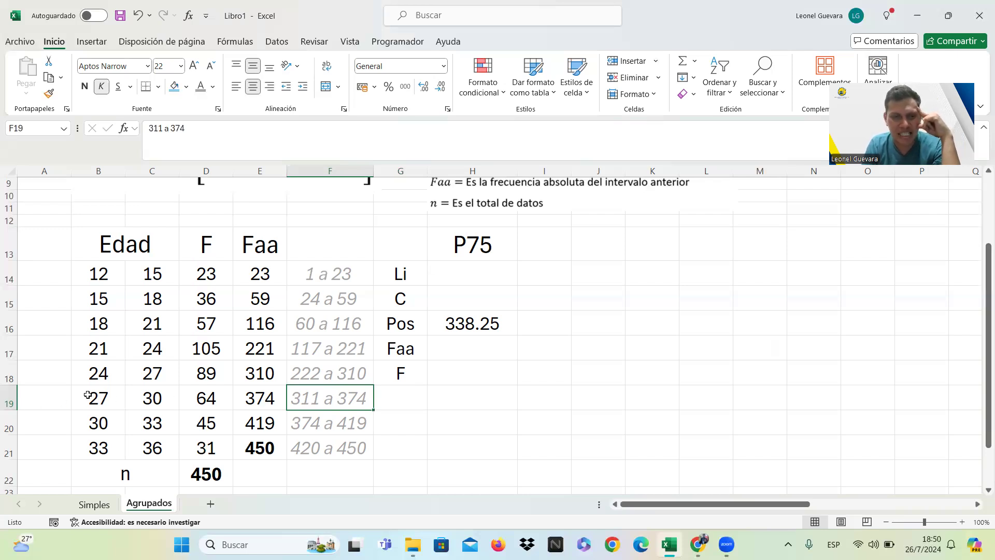
left_click_drag(90, 398, 199, 398)
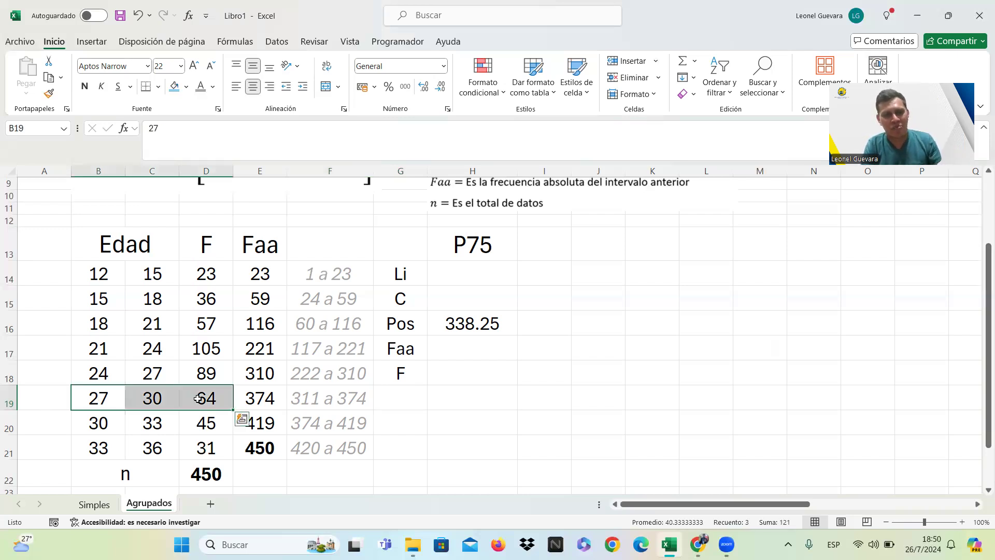
left_click(173, 88)
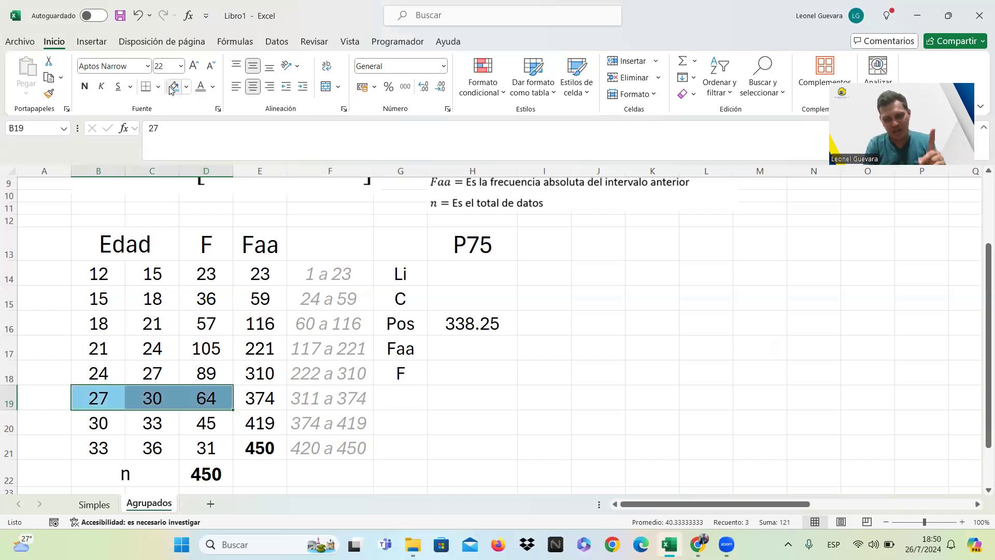
key("Right")
key("Up")
key("Right")
key("Right")
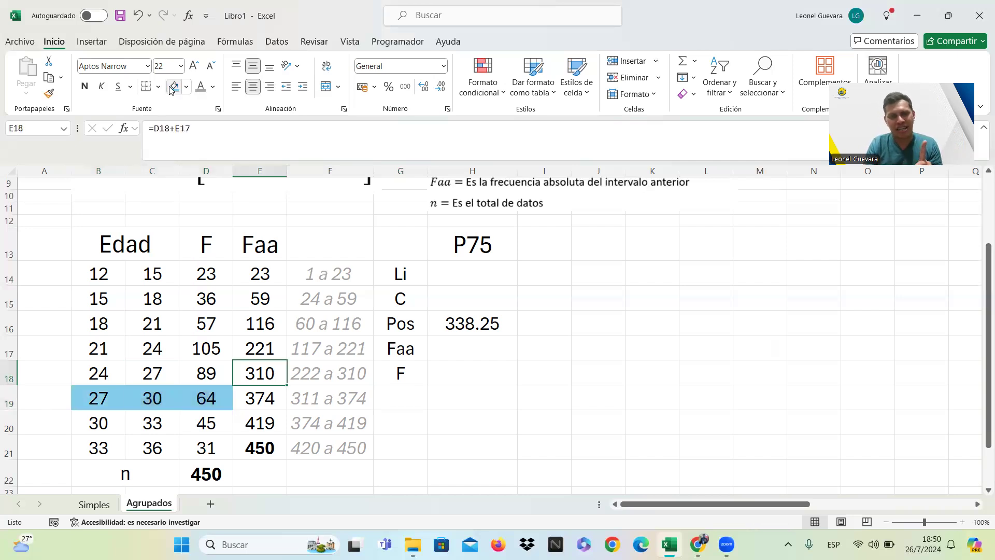
left_click(172, 89)
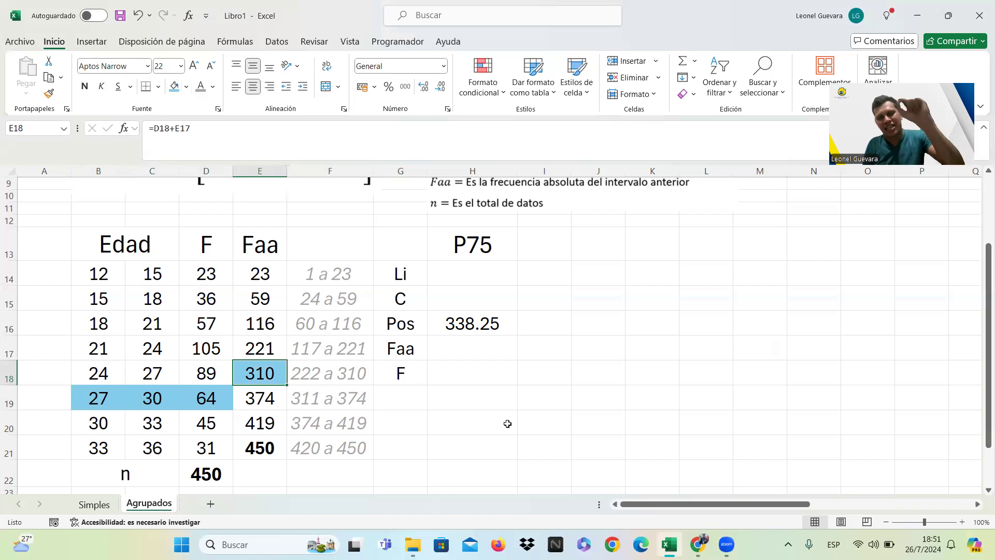
Enter the P75 lower limit Li as 27 in H14 and the class width C as 3 in H15.
left_click(482, 275)
type("27")
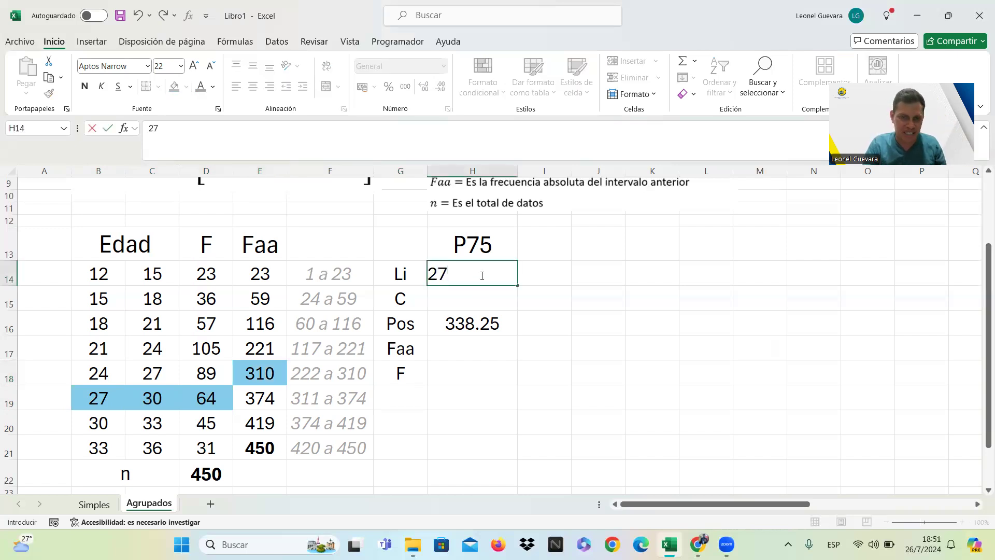
key("Return")
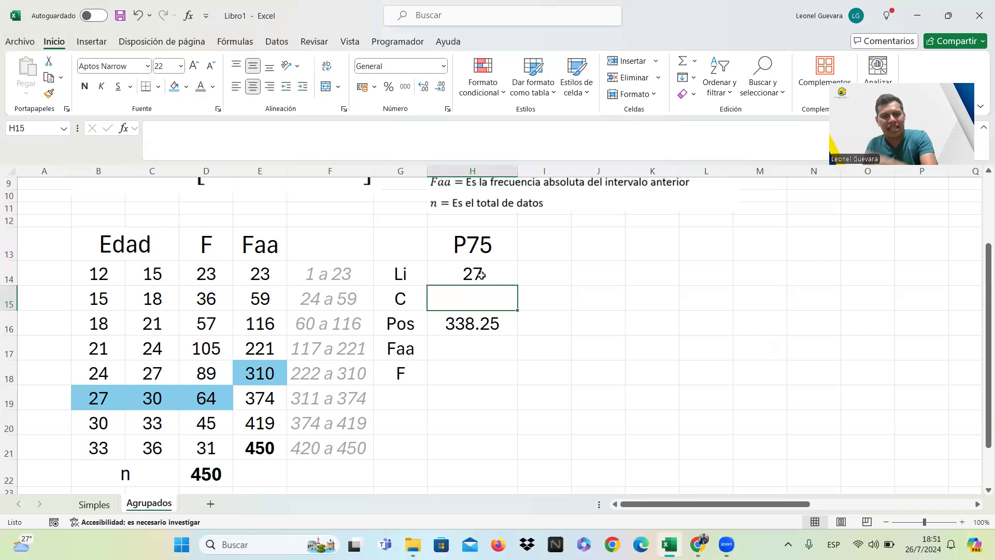
type("3")
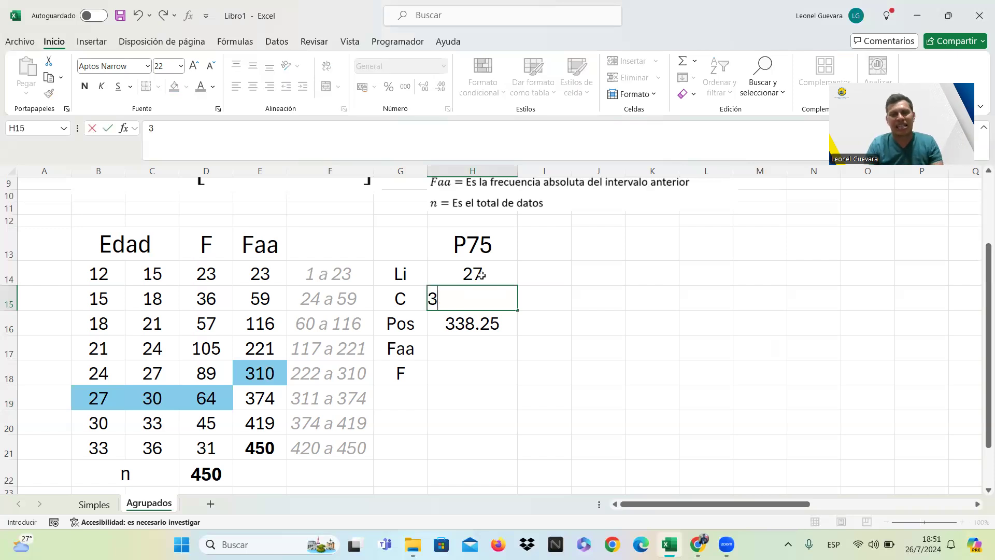
key("Return")
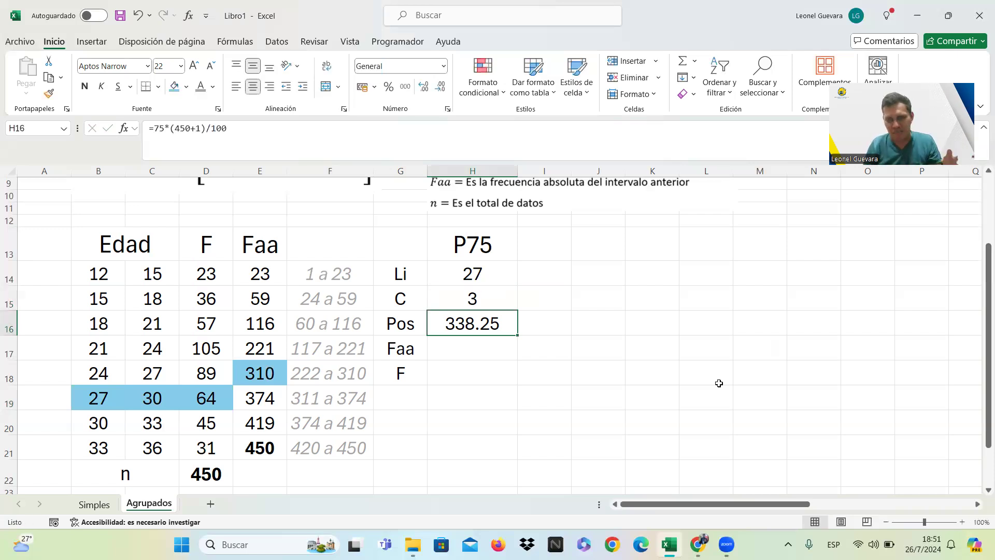
Enter 310 for Faa in H17 and 64 for F in H18 under P75.
key("Return")
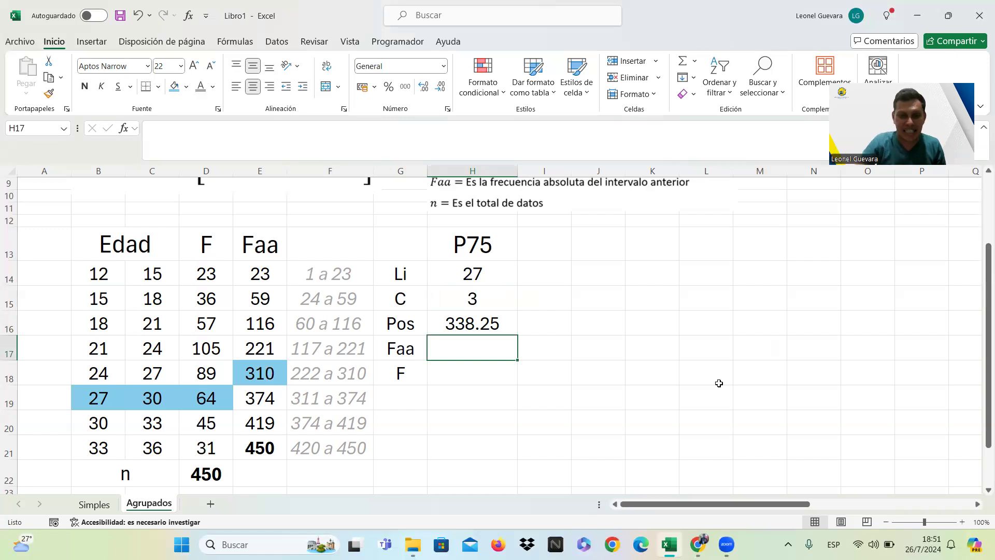
type("310")
key("Return")
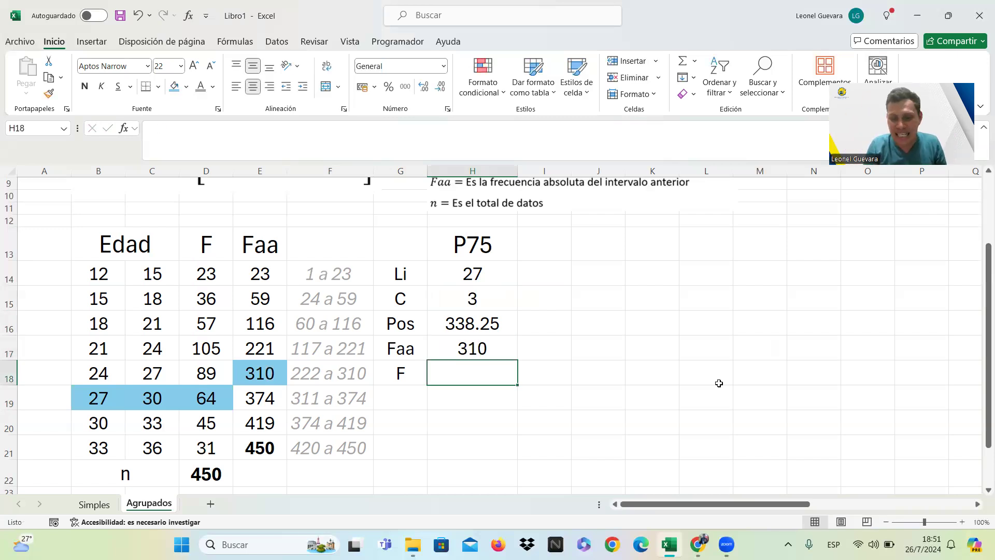
type("64")
key("Return")
key("Return")
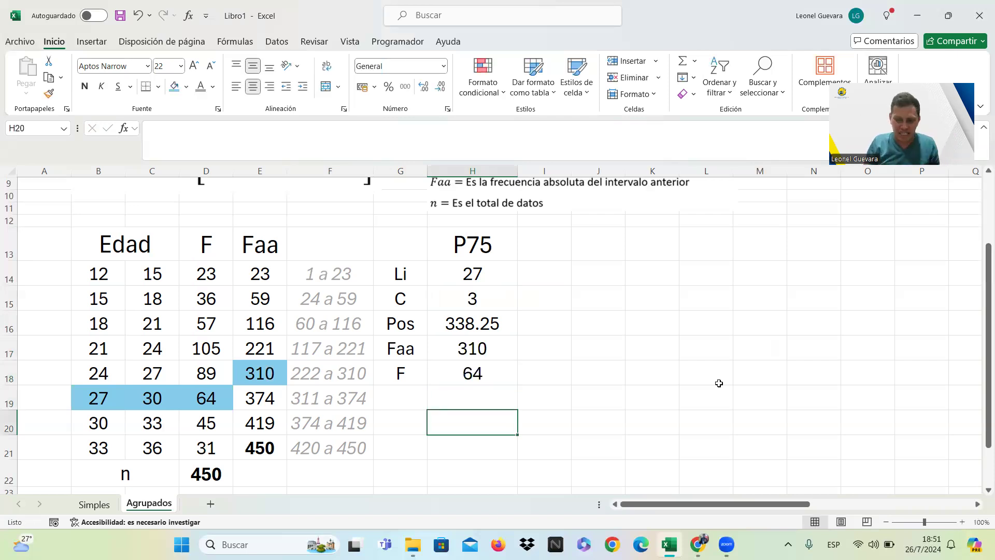
Build the P75 formula =H14+H15*(H16-H17)/H18 in H20, two rows below the F value.
type("=")
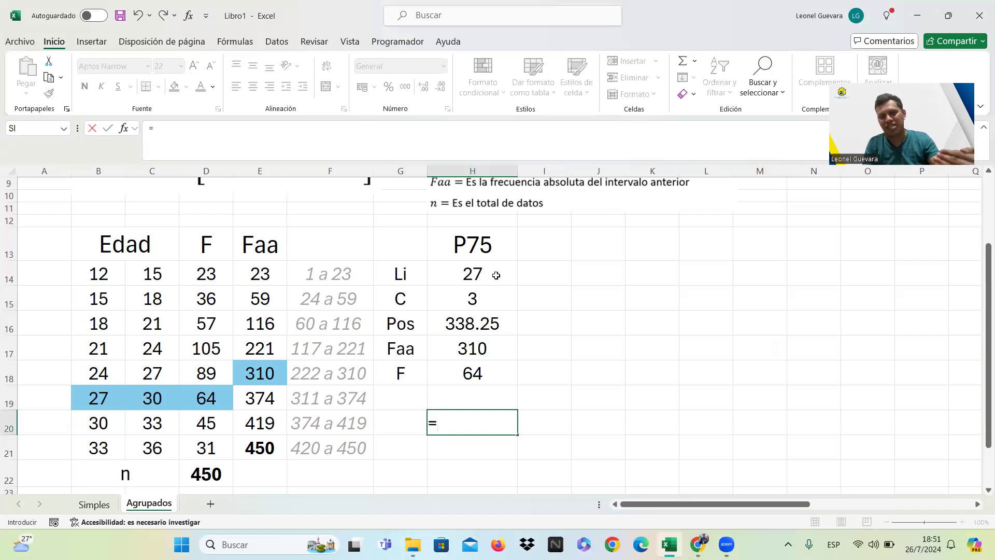
left_click(496, 275)
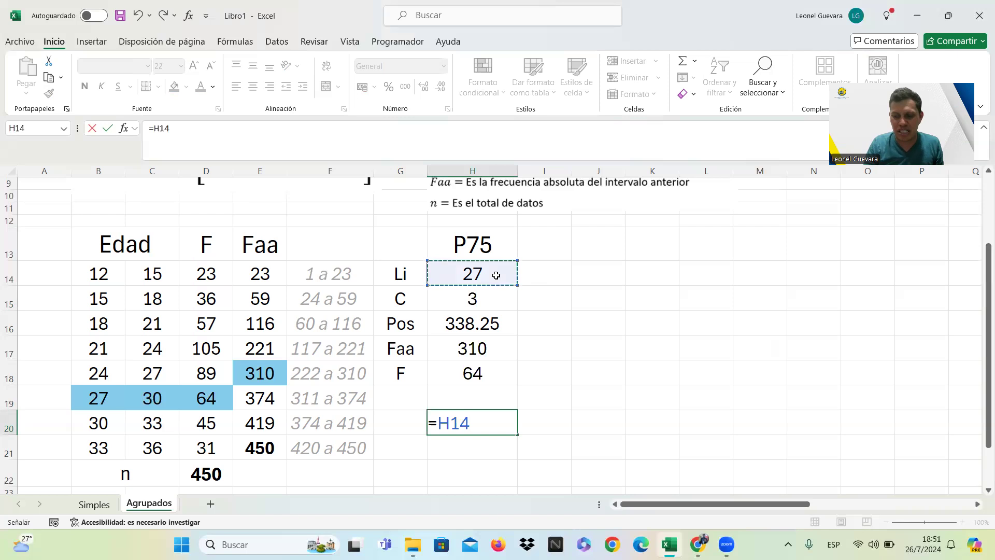
type("+")
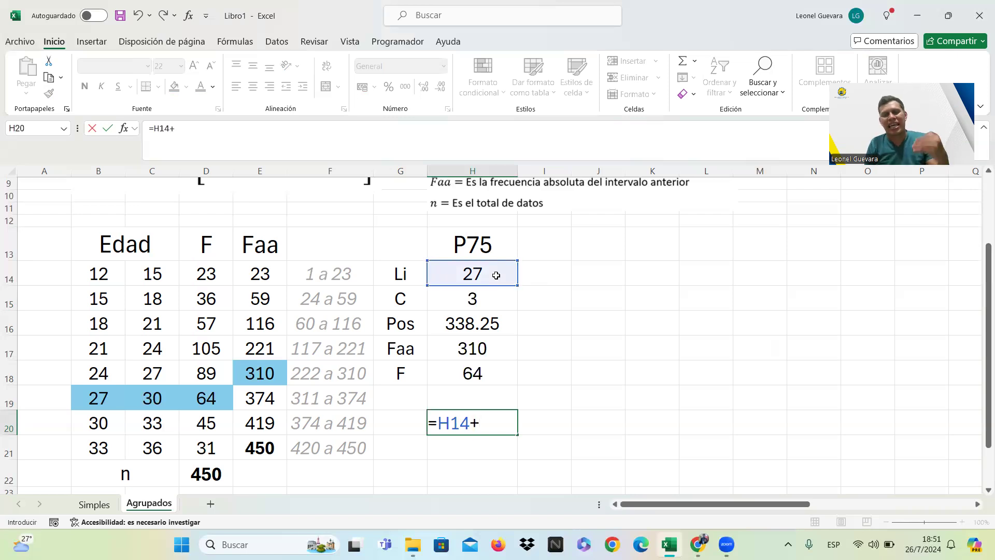
left_click(492, 300)
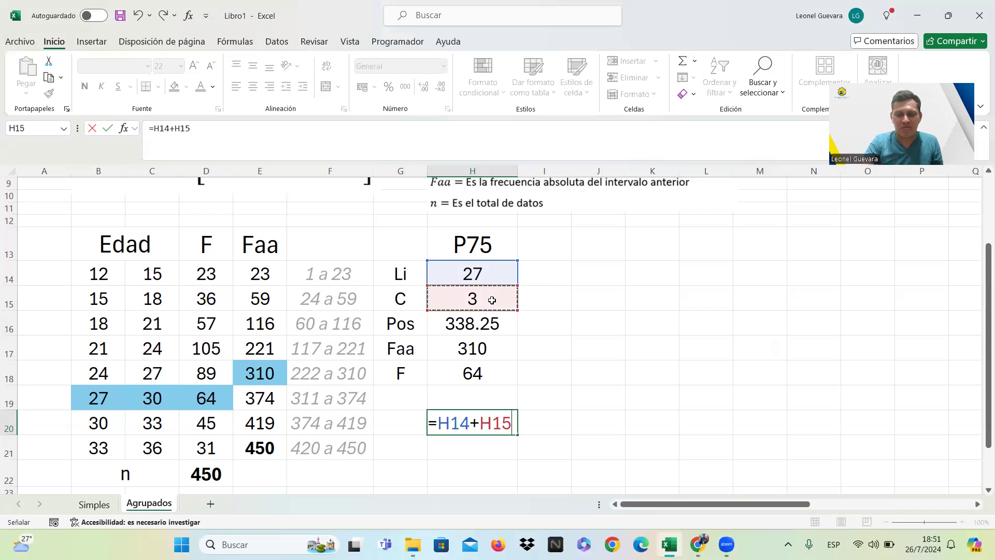
type("*")
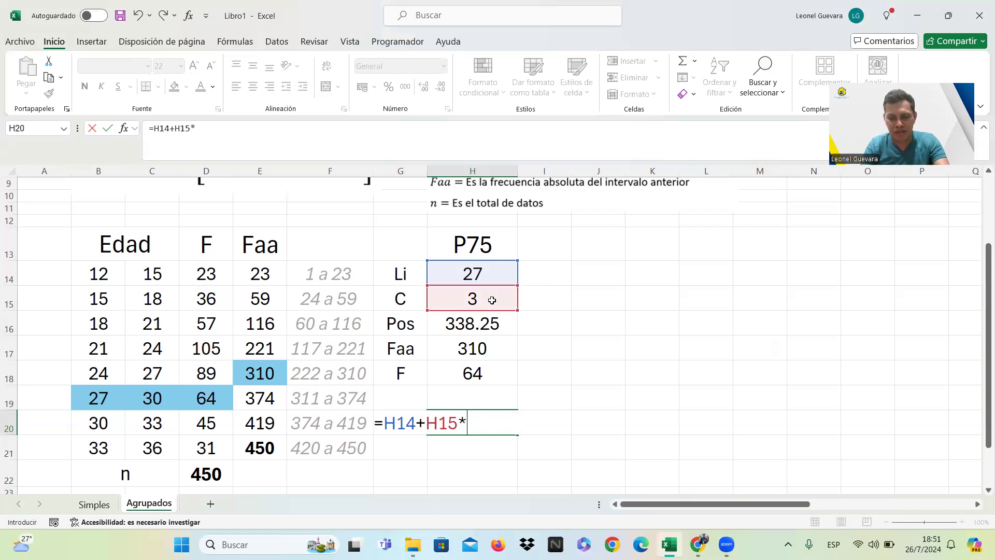
type("(")
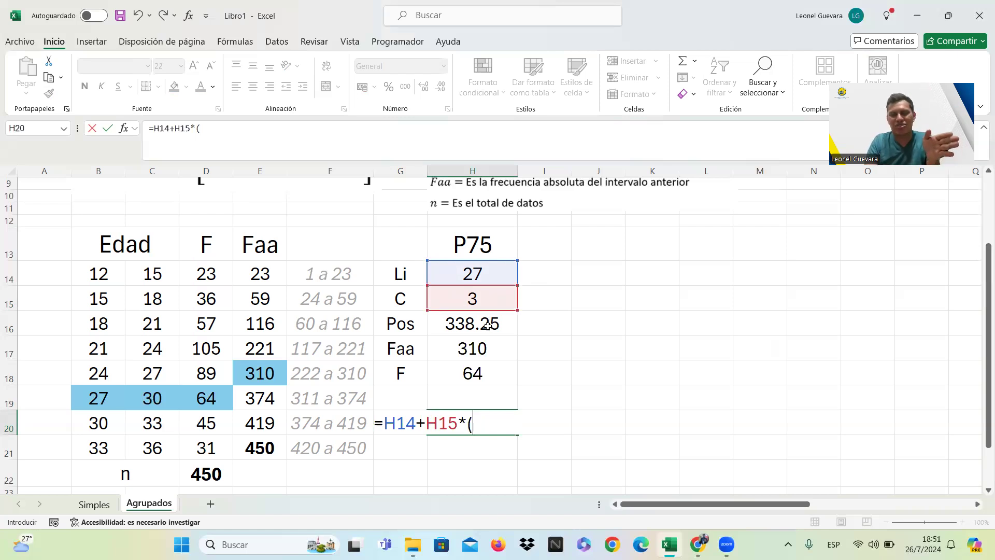
left_click(487, 324)
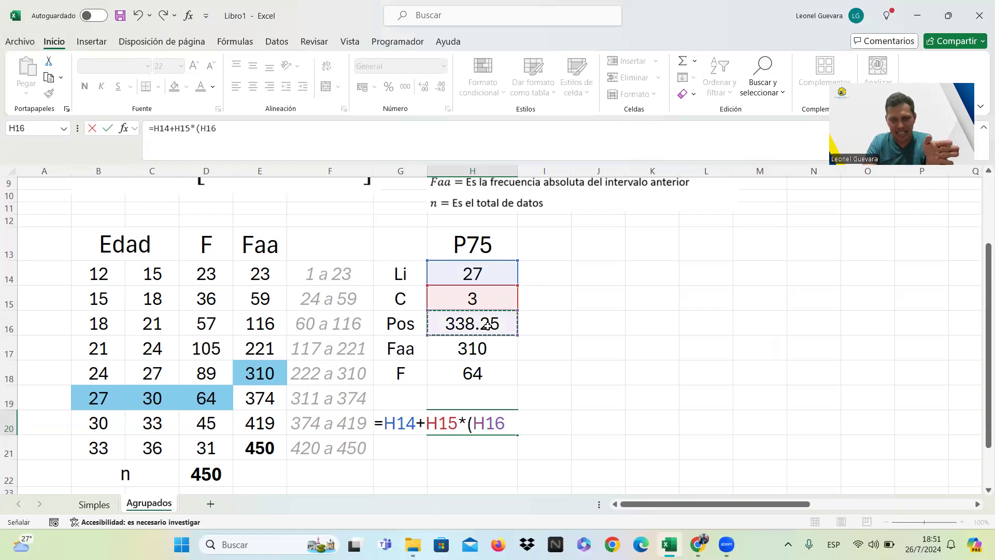
type("-")
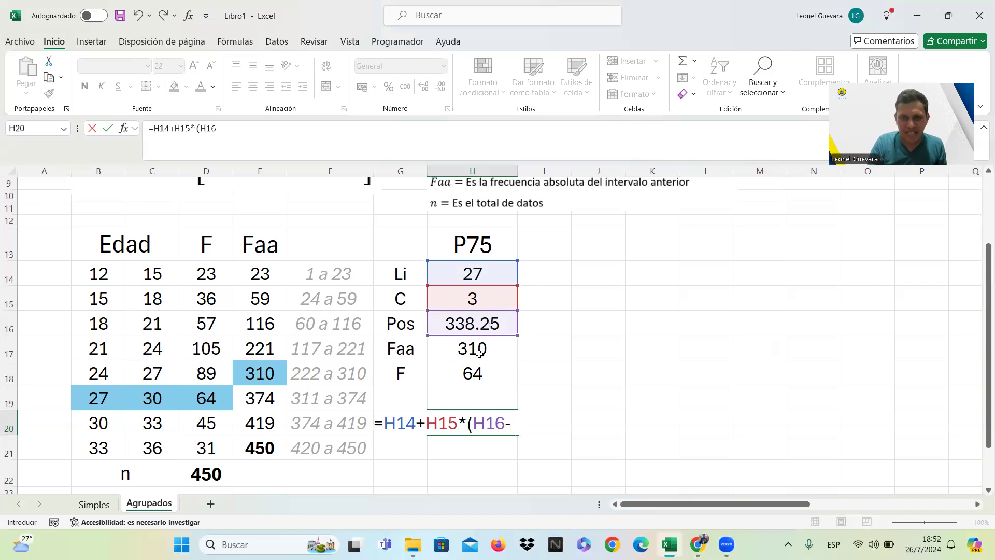
left_click(479, 353)
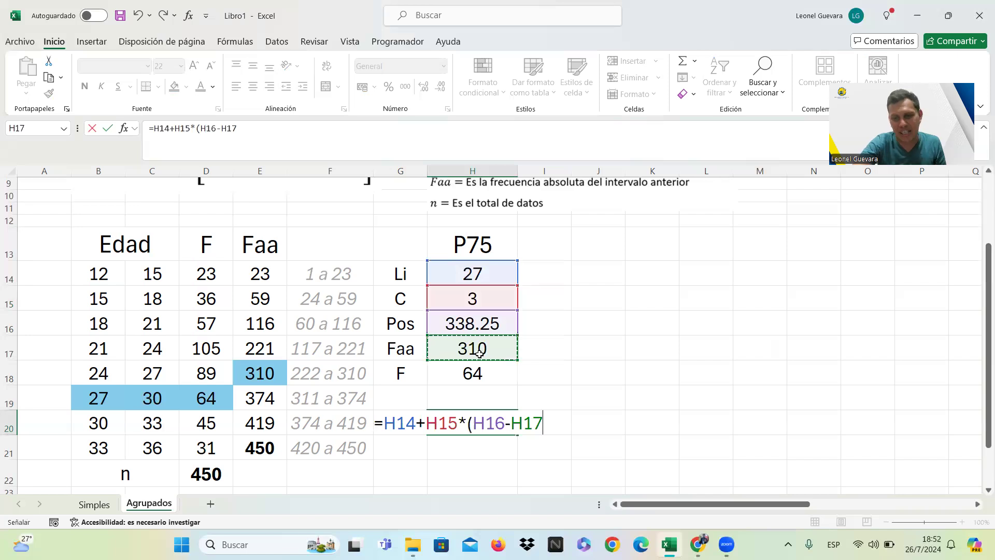
type(")/")
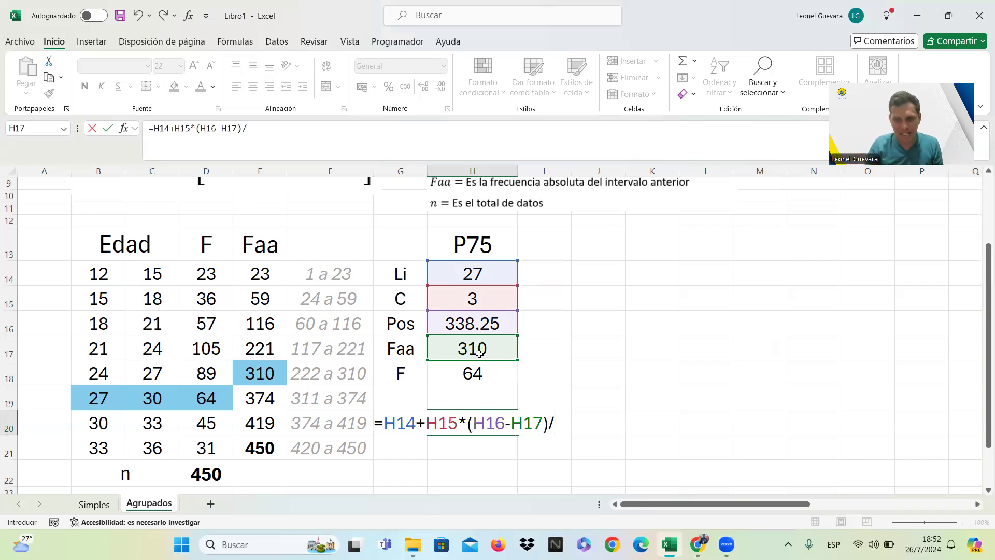
left_click(478, 372)
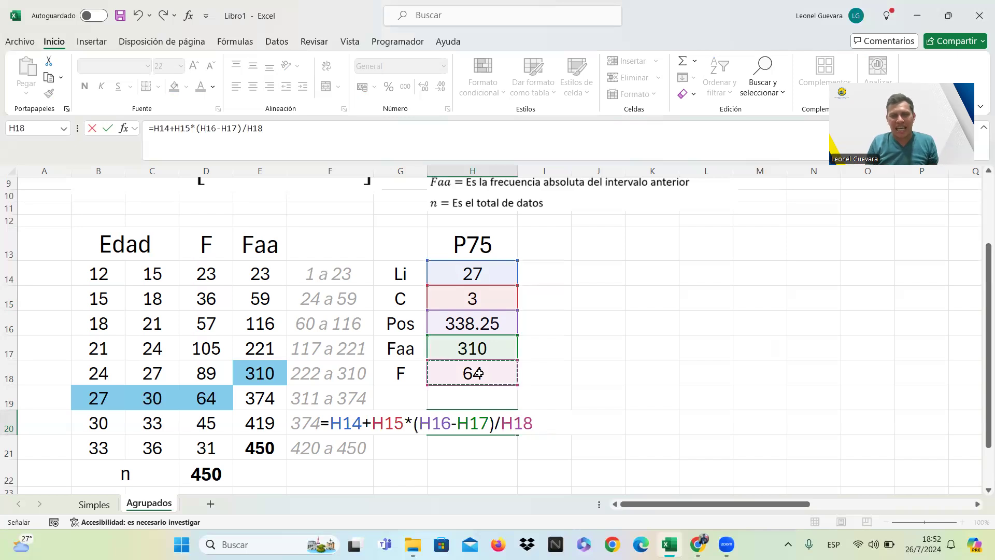
Enclose the formula's quotient in an extra pair of parentheses and commit it as =H14+H15*((H16-H17)/H18).
left_click(415, 422)
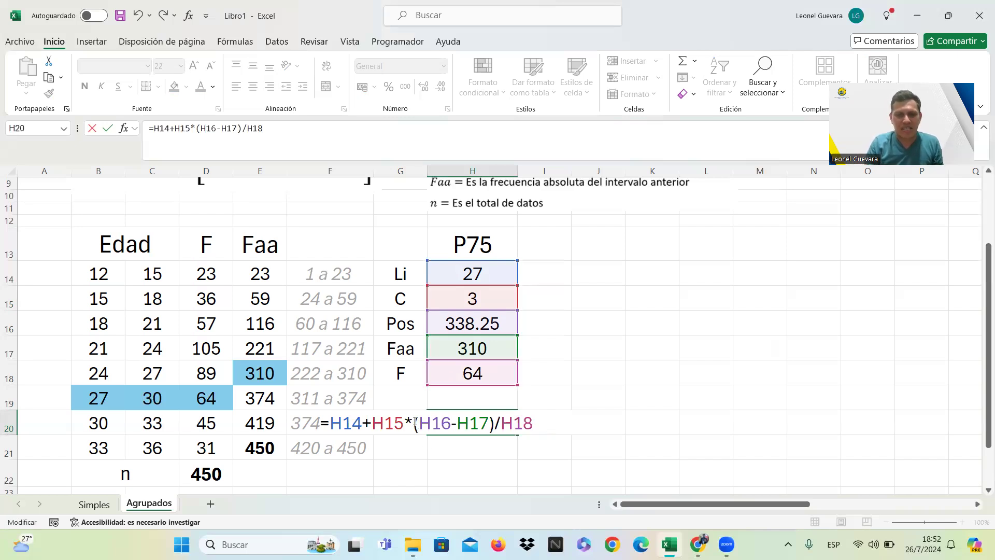
type("(")
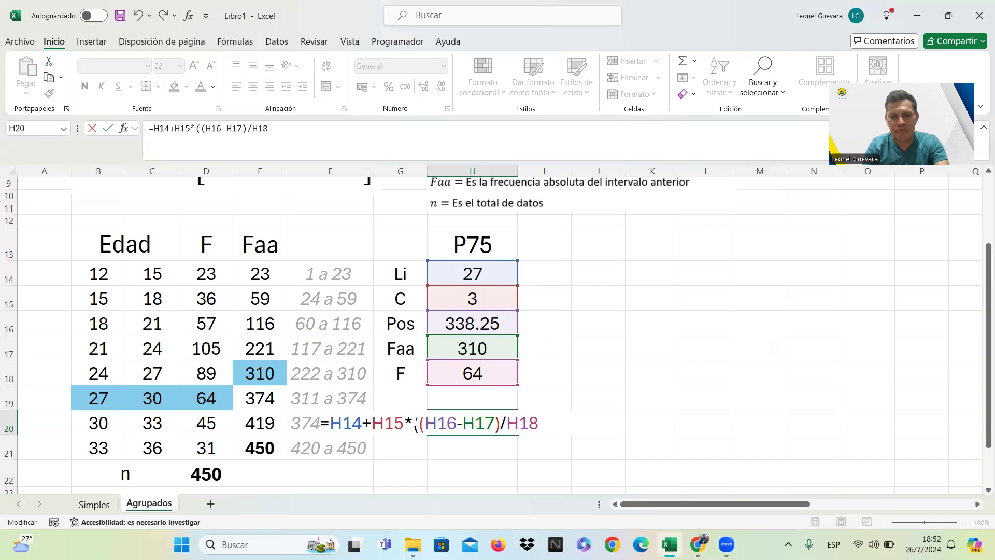
left_click(540, 423)
type(")")
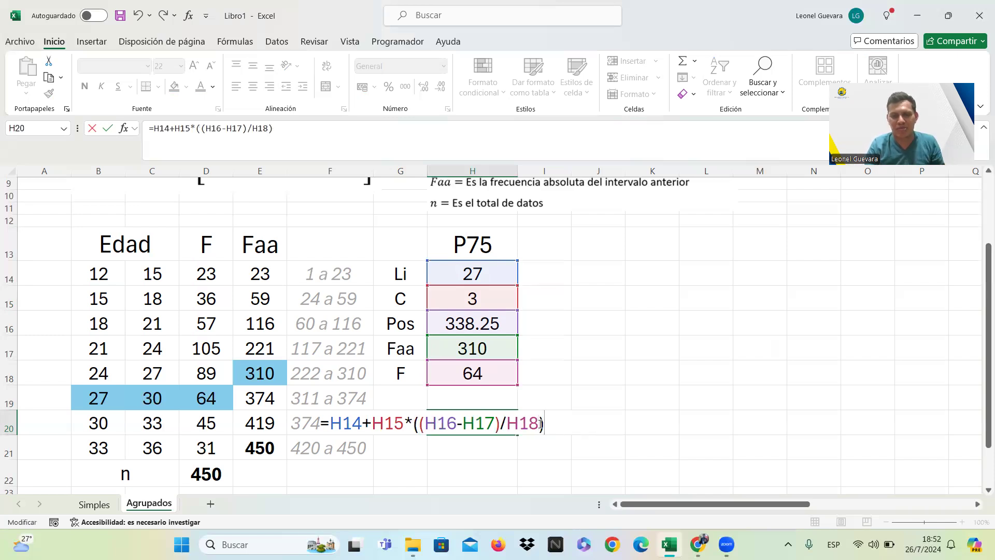
key("Return")
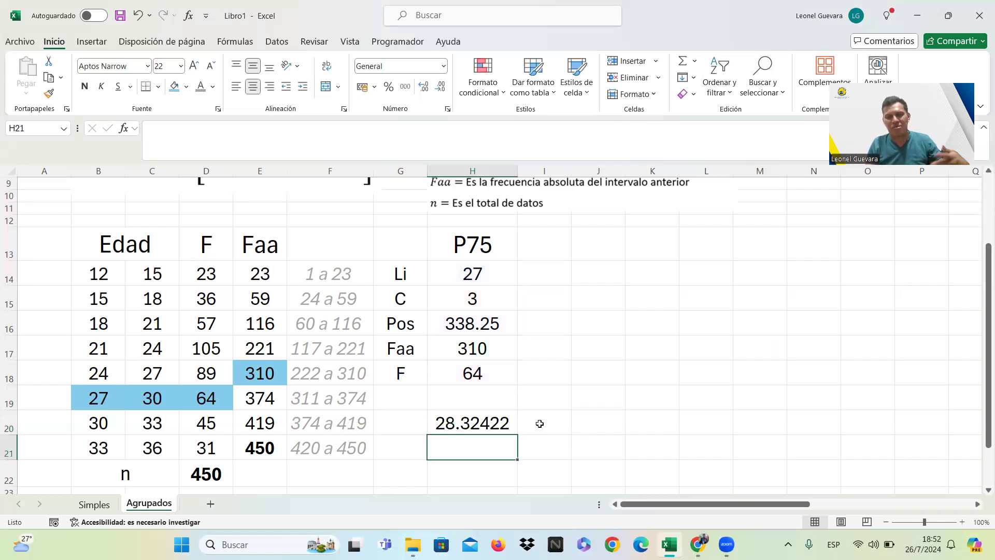
Widen column H to fit the full P75 result and fill H20 with a bright green from the extended color palette.
left_click(490, 421)
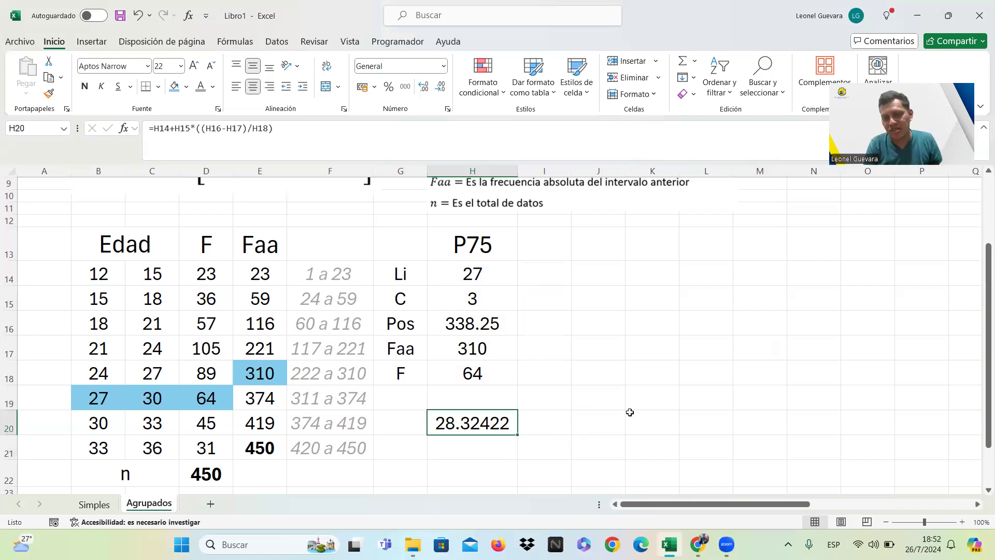
left_click_drag(518, 170, 562, 168)
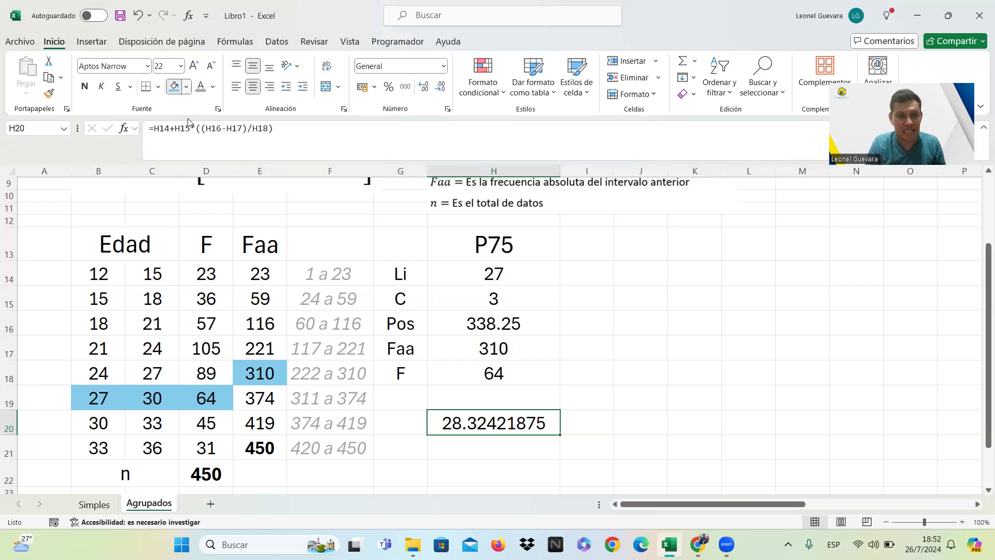
left_click(186, 87)
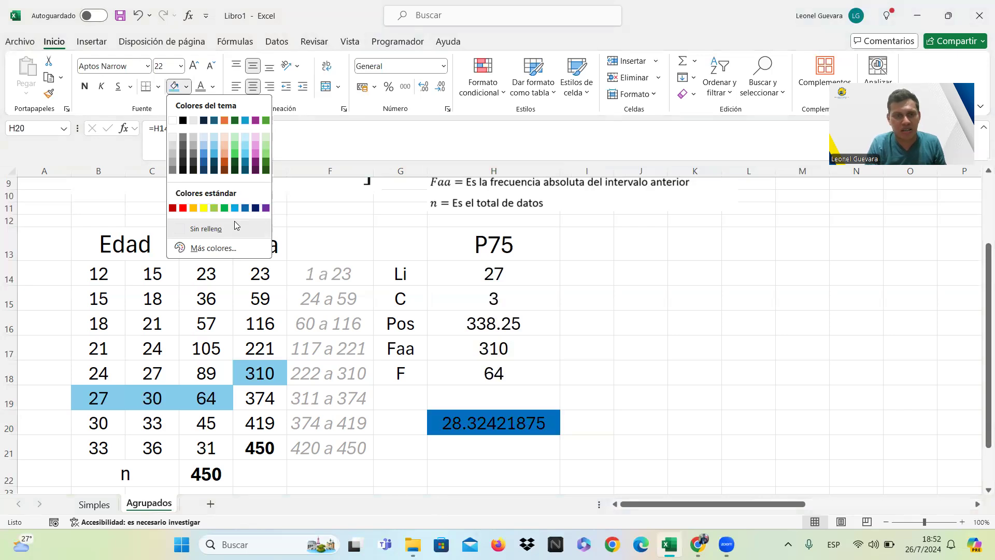
left_click(213, 248)
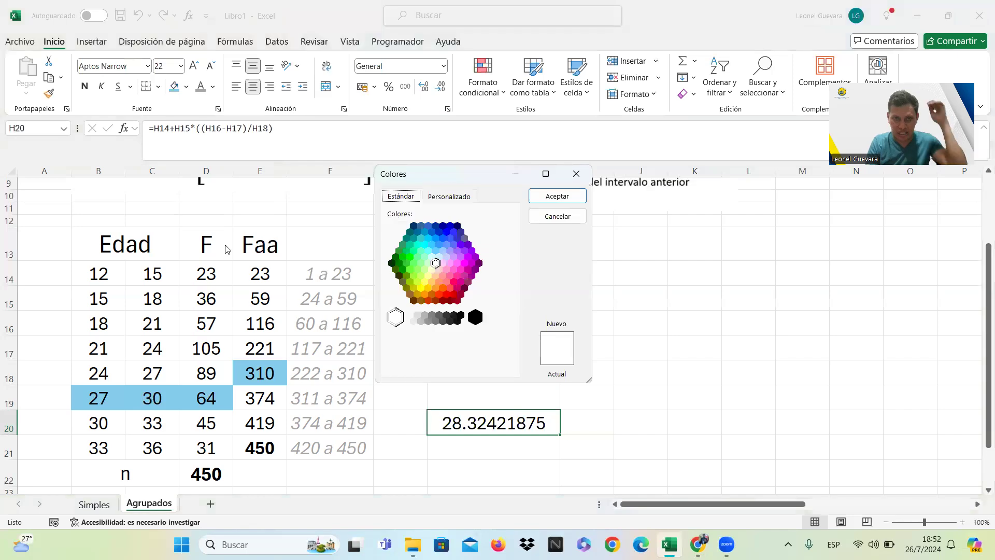
left_click(410, 257)
left_click(567, 200)
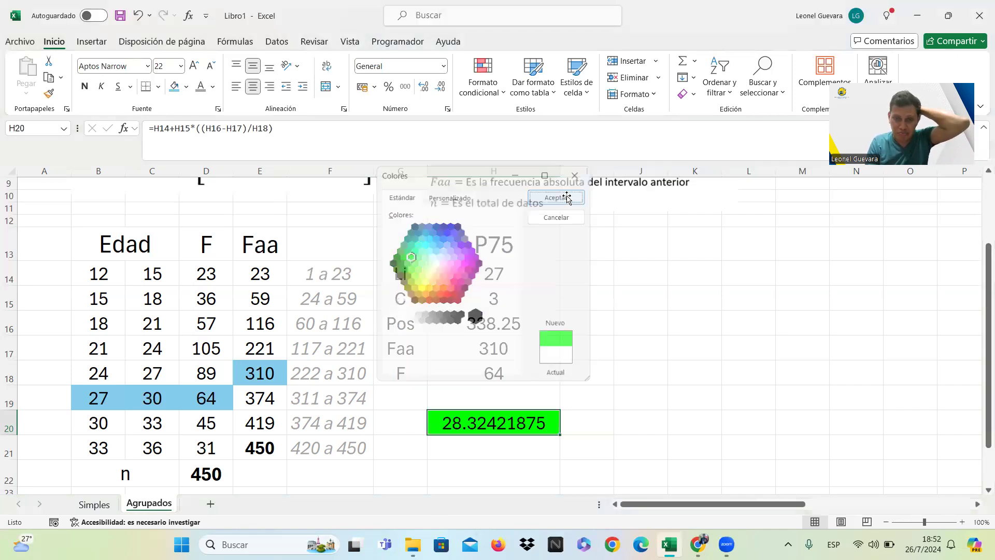
left_click(501, 459)
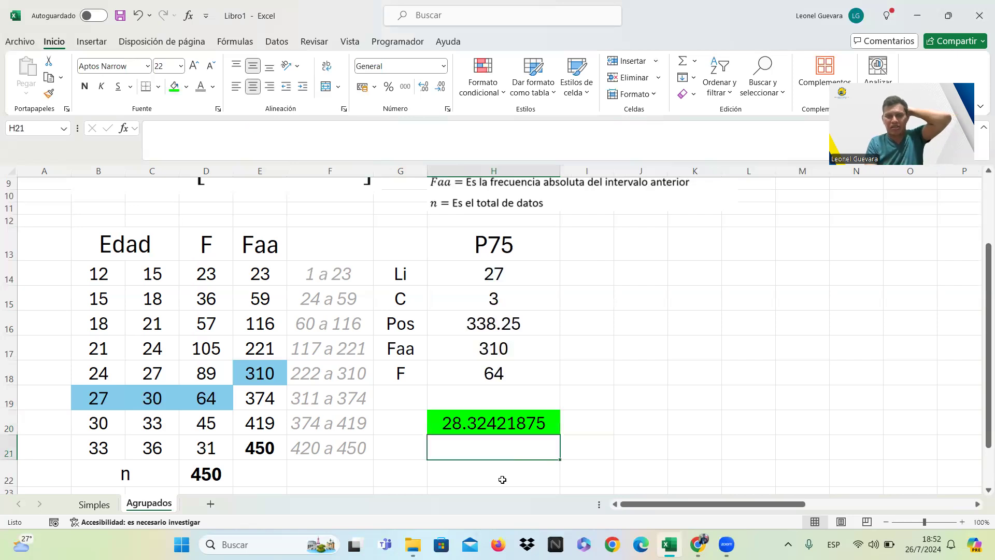
left_click(502, 479)
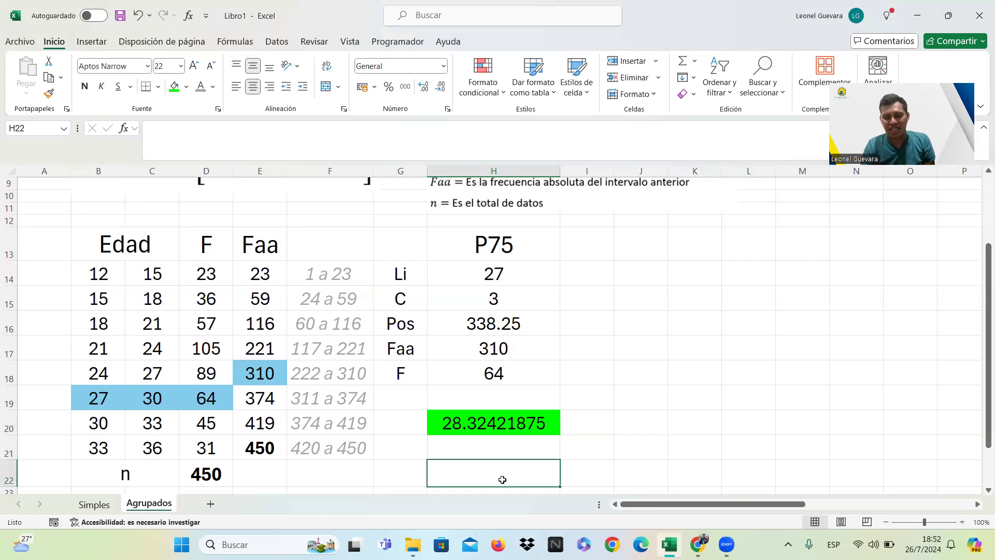
Format the P75 result in H20 to show two decimal places.
left_click(511, 428)
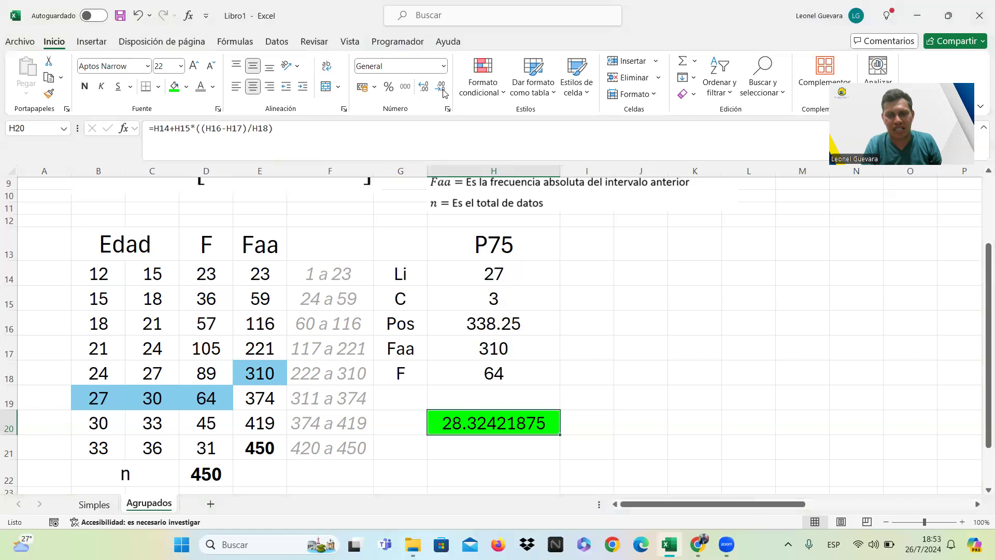
left_click(424, 86)
left_click(425, 88)
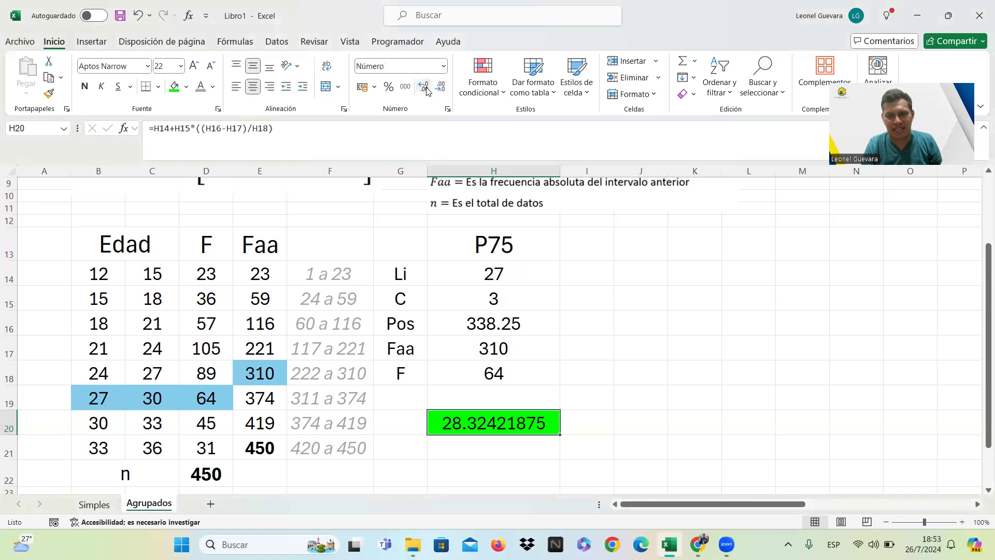
left_click(426, 88)
left_click(440, 88)
left_click(439, 88)
left_click(440, 88)
left_click(439, 88)
left_click(439, 88)
left_click(439, 88)
left_click(439, 88)
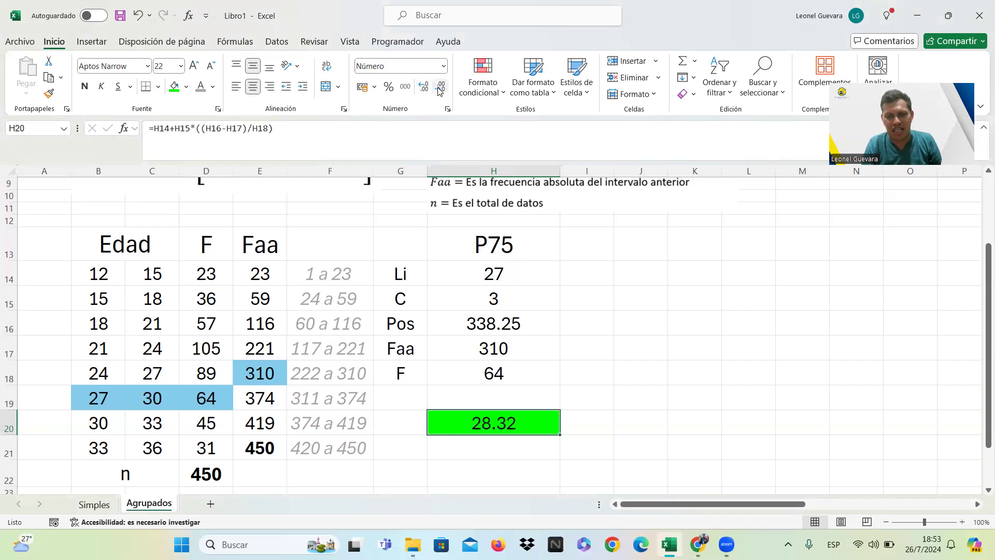
left_click(590, 300)
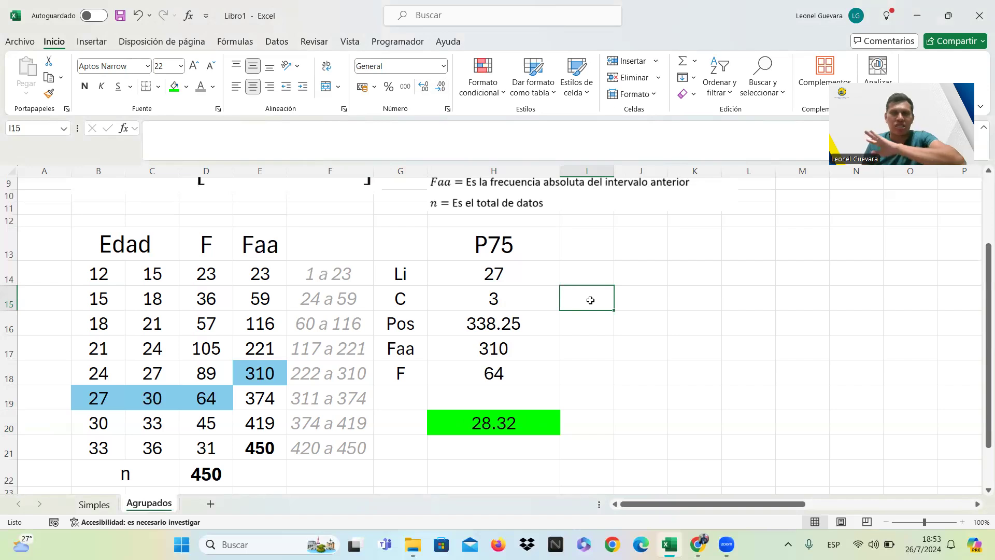
Examine question B of the scholarship exercise statement, beside the empty columns, for the percentile it requires.
key("Right")
key("Right")
key("Right")
key("Right")
key("Right")
key("Right")
key("Right")
key("Right")
key("Right")
key("Right")
key("Right")
key("Right")
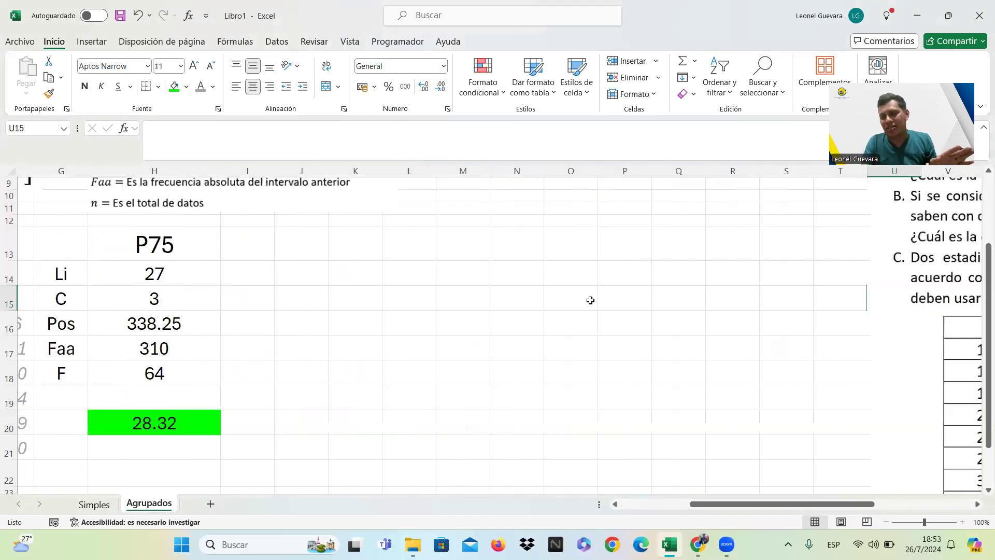
key("Right")
key("Right")
key("Right")
key("Right")
key("Up")
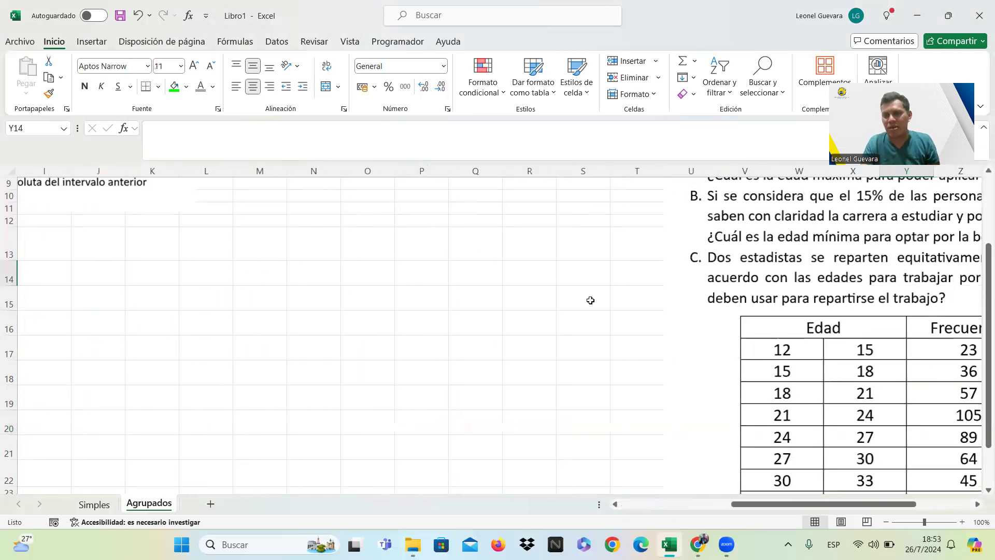
key("Right")
key("Right")
key("Up")
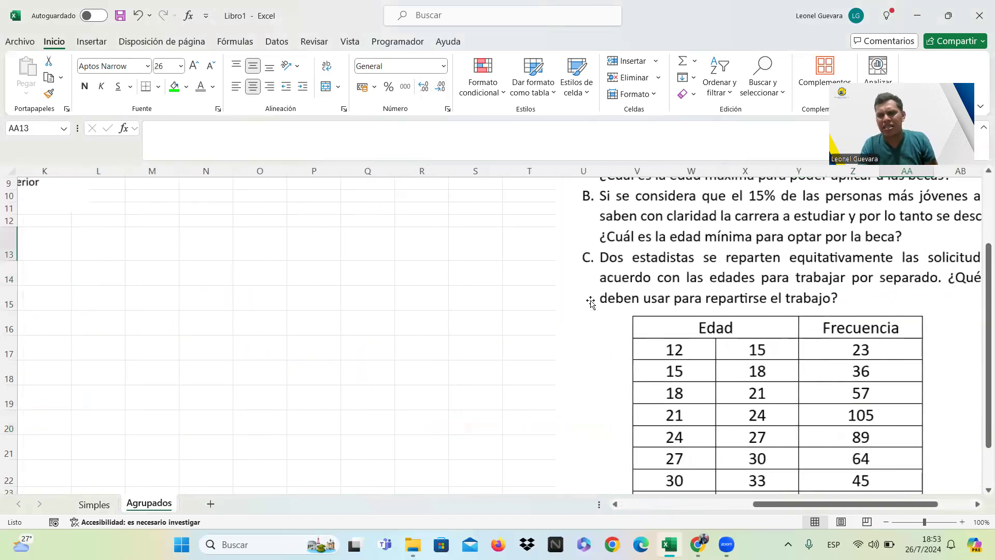
left_click_drag(866, 506, 884, 508)
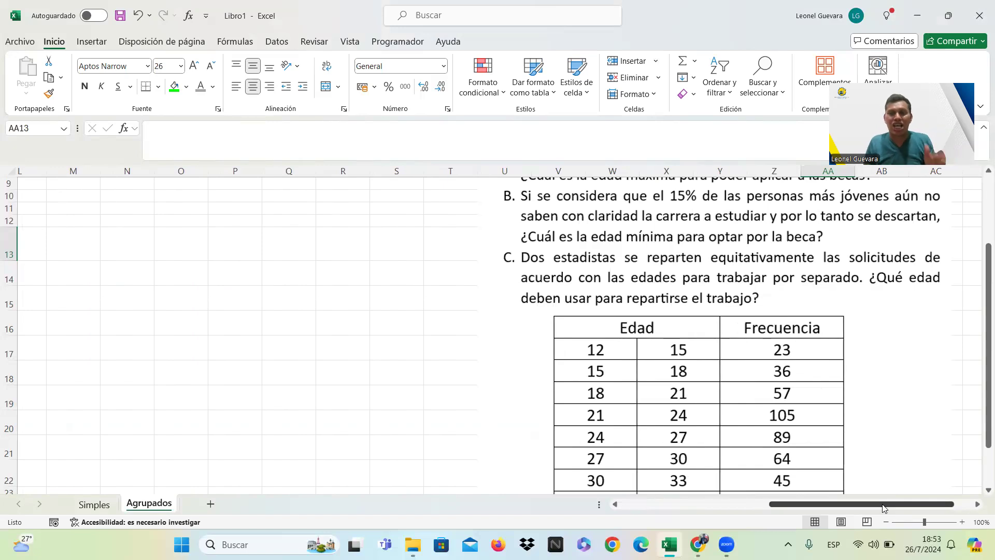
Enter the heading P15 in J13, on the same row as the P75 heading.
left_click_drag(884, 508, 733, 505)
left_click(679, 263)
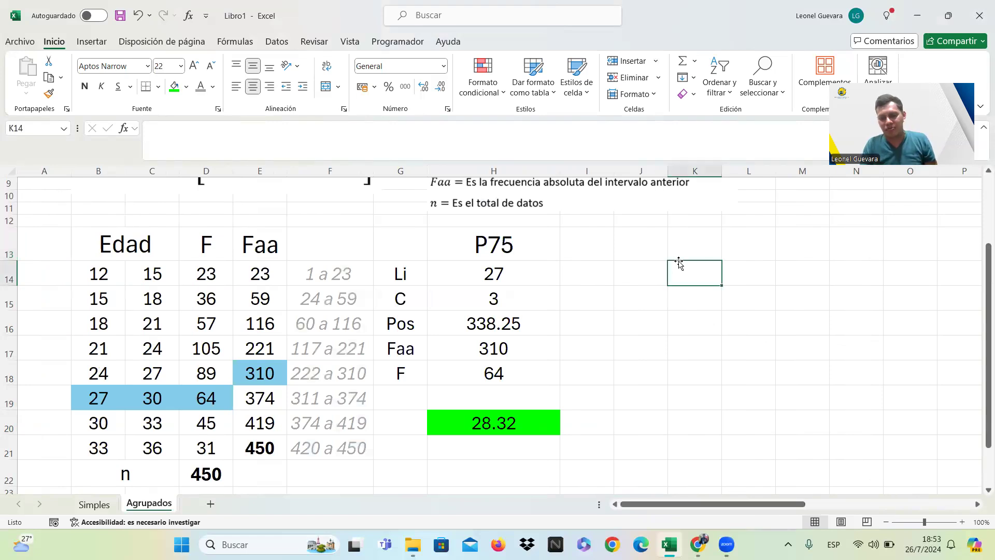
key("Up")
key("Left")
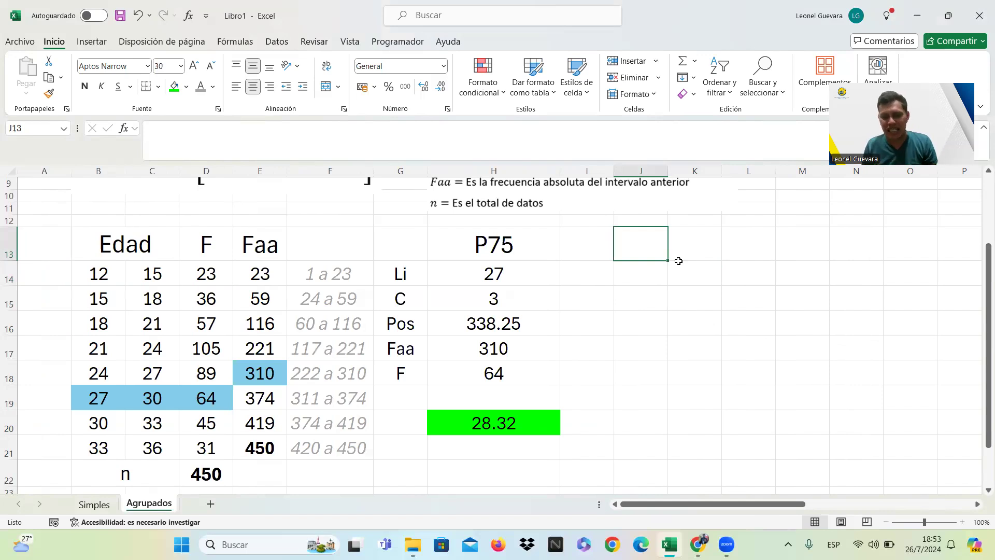
type("p")
key("BackSpace")
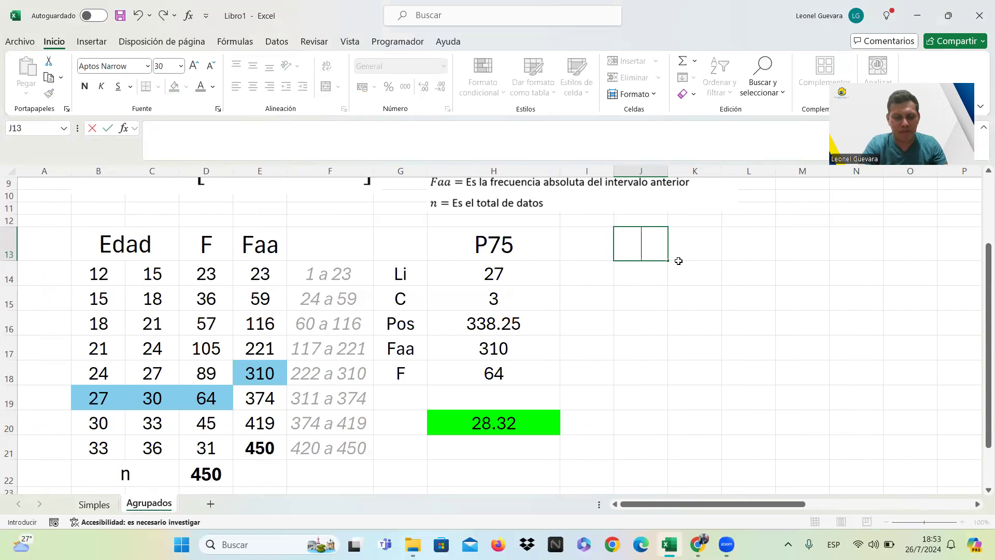
key("Caps_Lock")
type("P15")
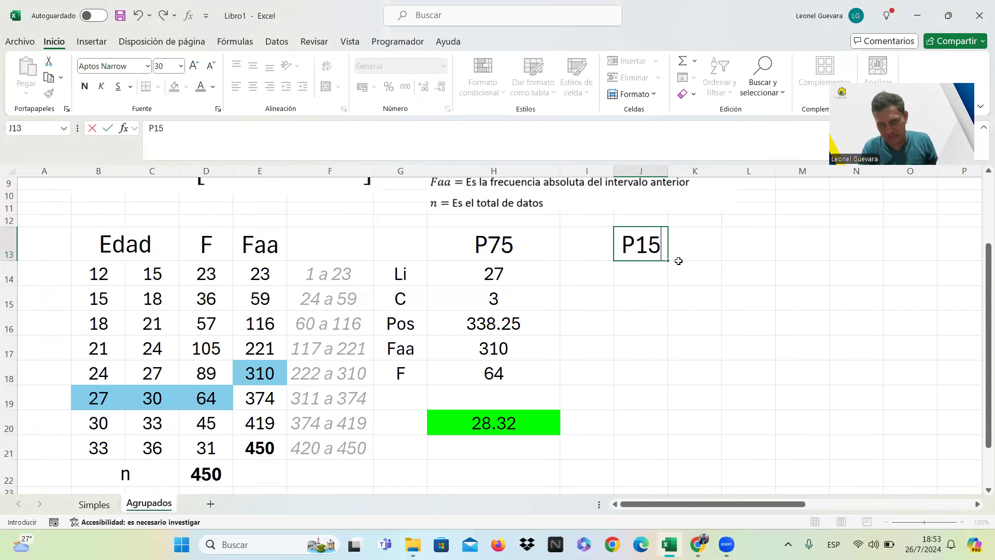
key("Return")
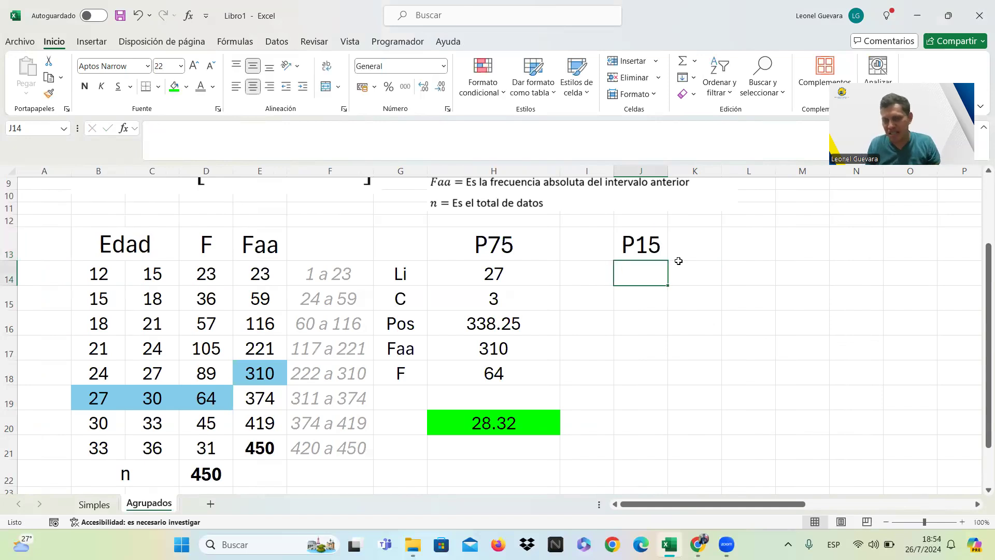
Copy the labels Li, C, Pos, Faa and F from G14:G18 into the cells starting at I14.
left_click_drag(407, 274, 414, 375)
key("ctrl+c")
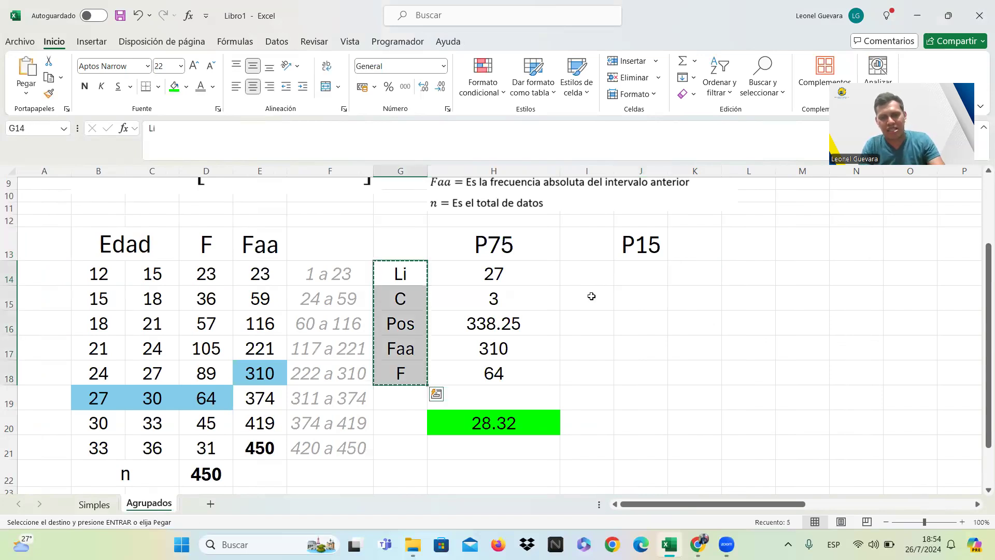
left_click(585, 272)
key("ctrl+v")
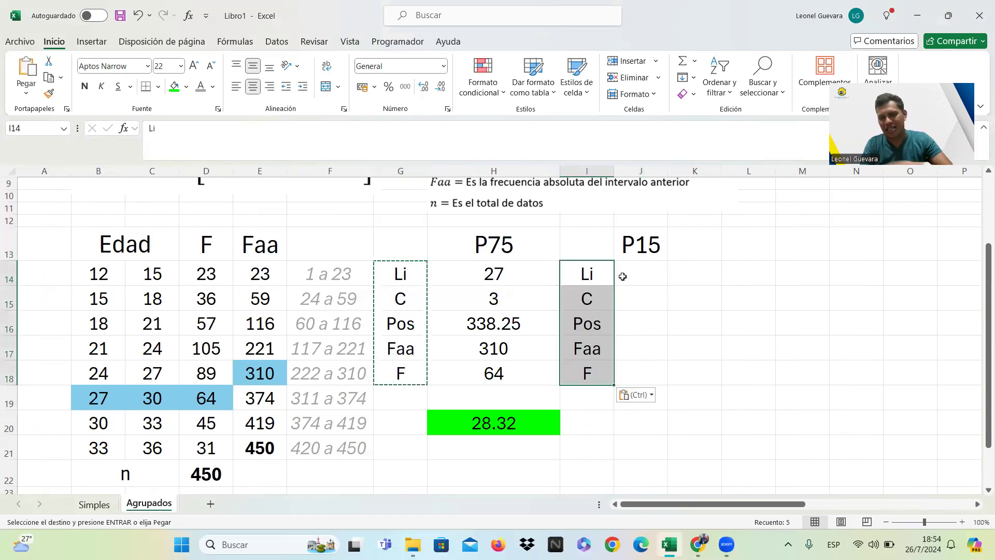
left_click(656, 334)
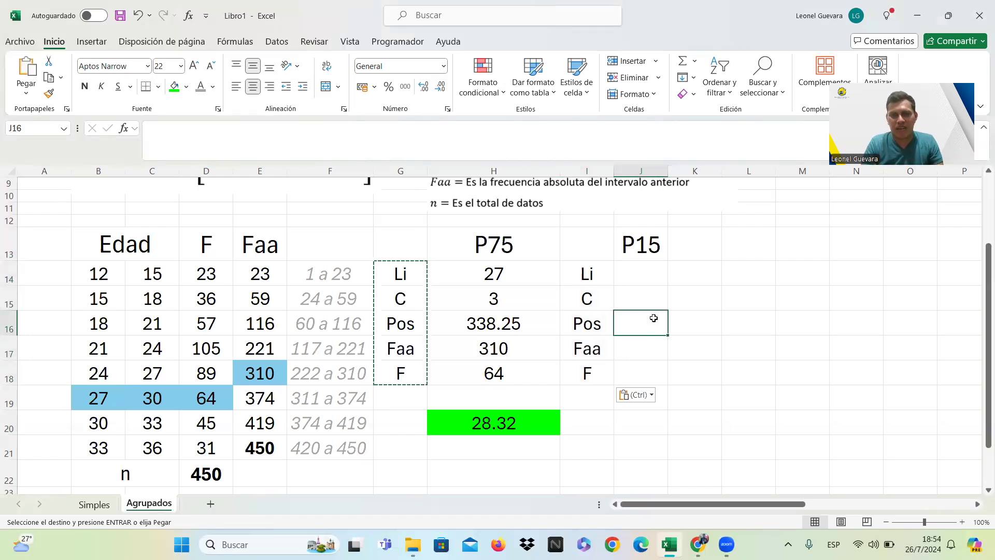
double_click(654, 317)
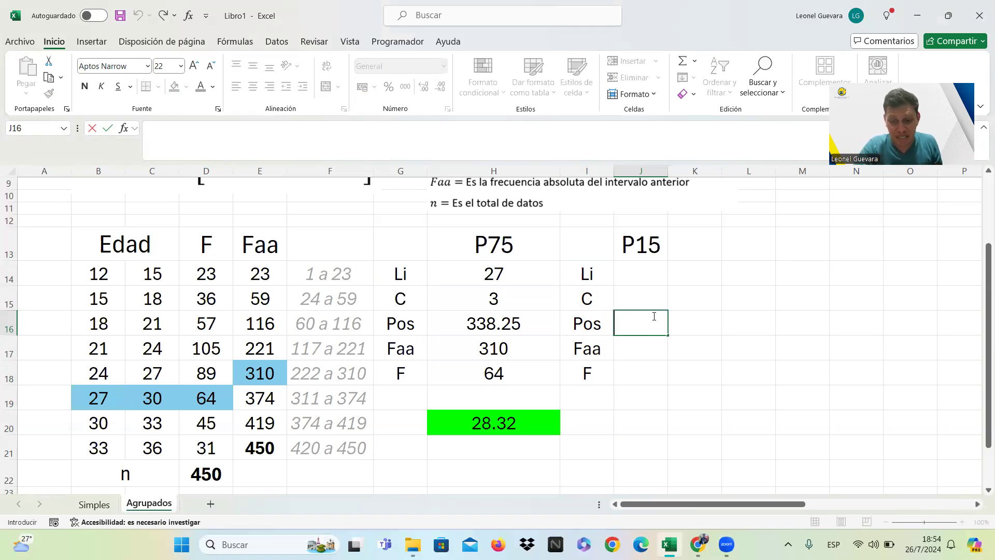
type("=")
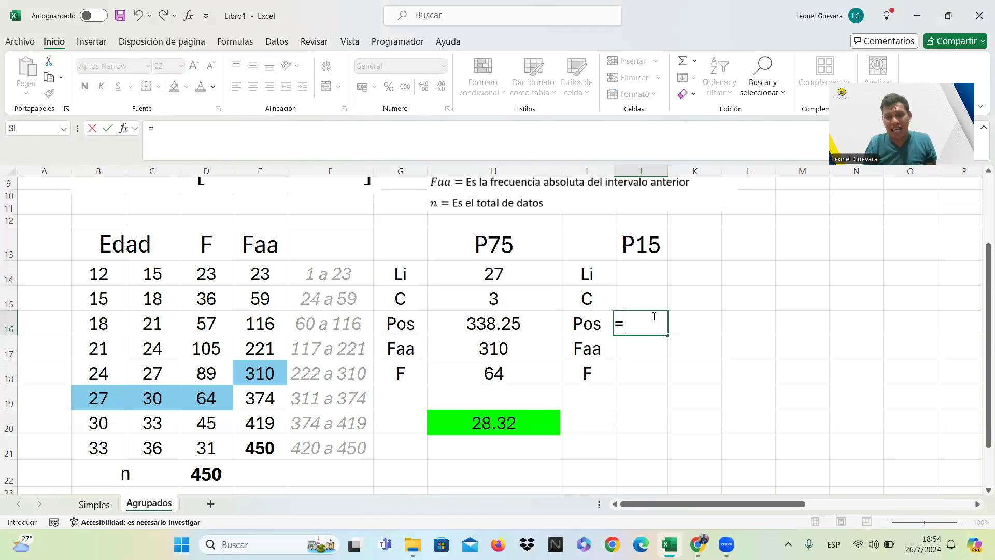
left_click(525, 320)
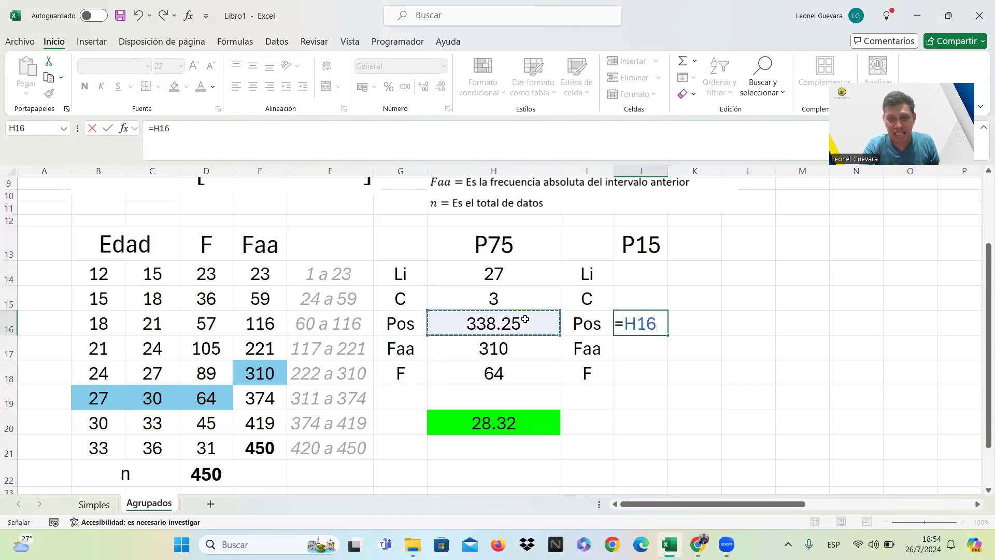
key("BackSpace")
key("BackSpace")
key("BackSpace")
key("Escape")
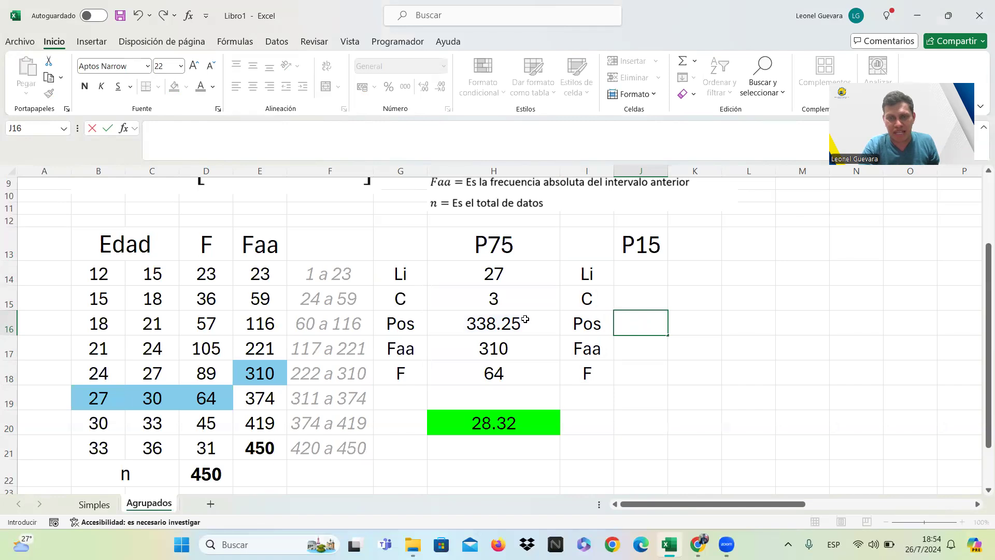
Copy the P75 position formula from H16 into J16 and widen column J to fit the full value.
left_click(525, 319)
key("ctrl+c")
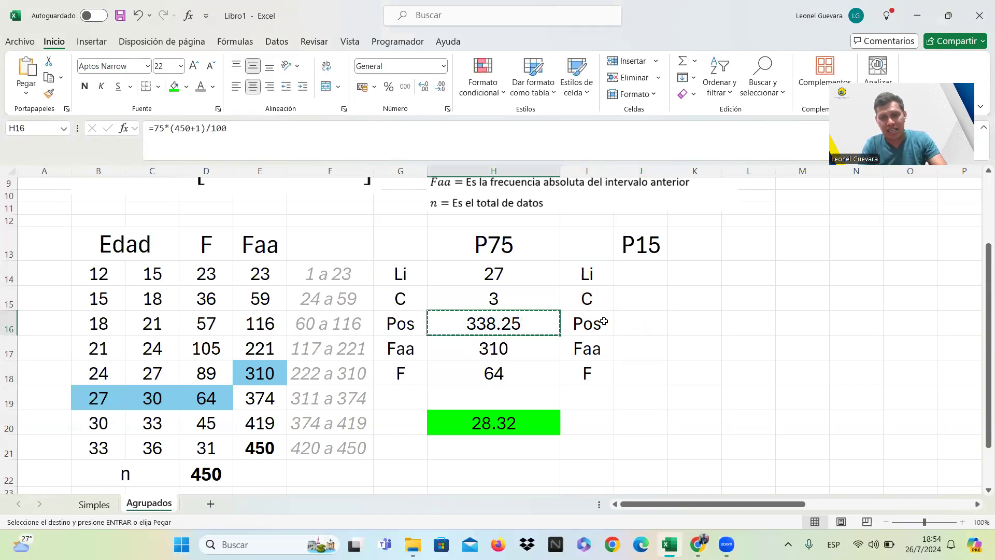
left_click(632, 321)
key("ctrl+v")
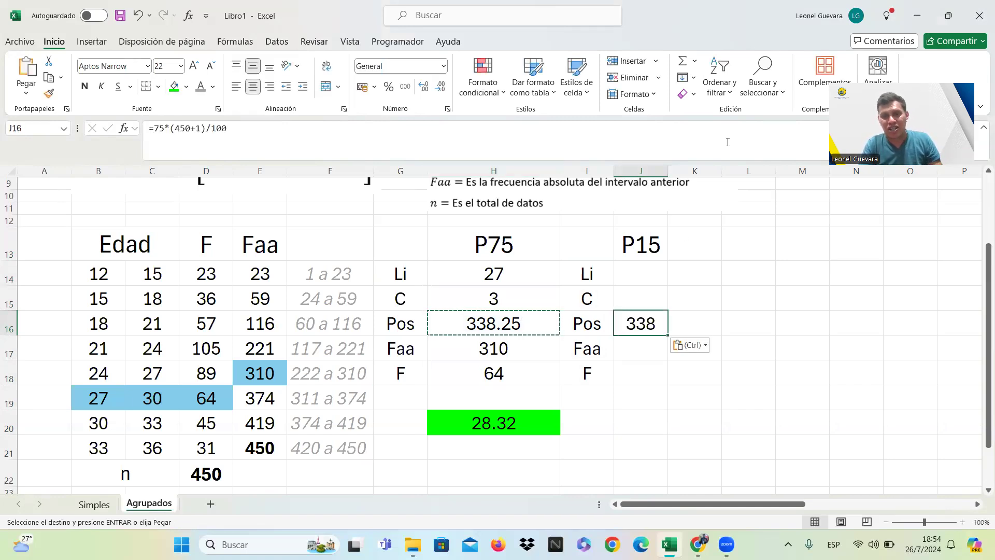
left_click_drag(668, 171, 708, 171)
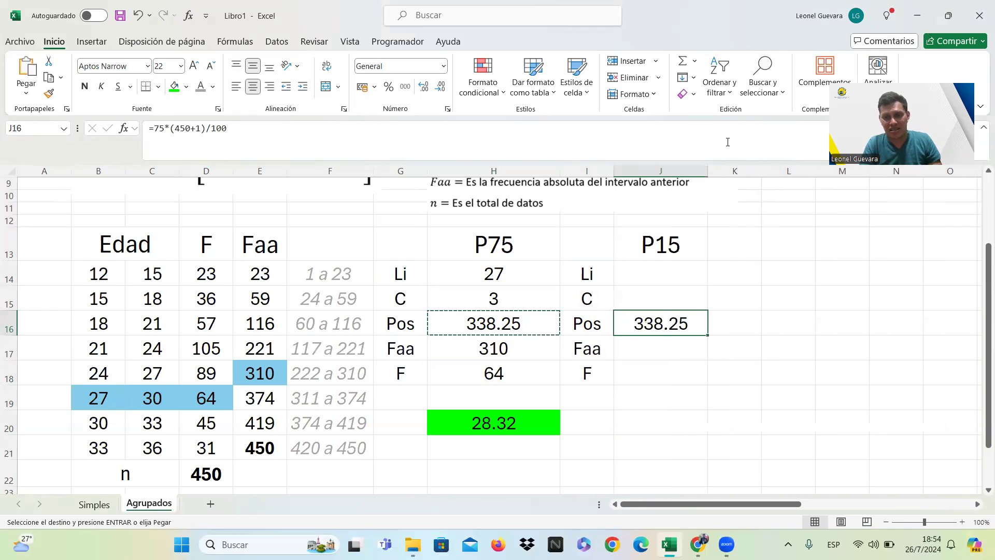
Change the percentile multiplier in J16 to 15 so the position formula reads =15*(450+1)/100.
left_click(160, 130)
key("BackSpace")
type("1")
key("Return")
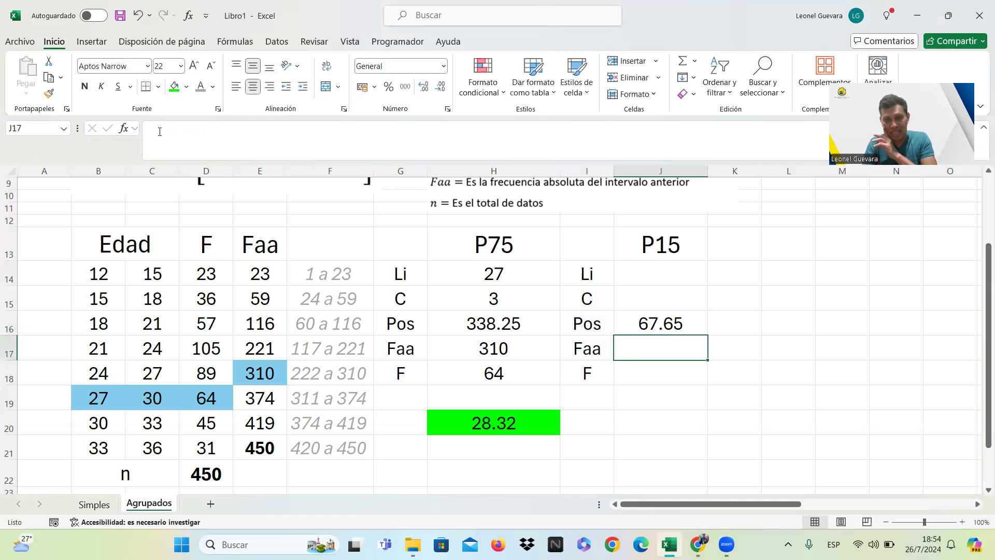
left_click(660, 324)
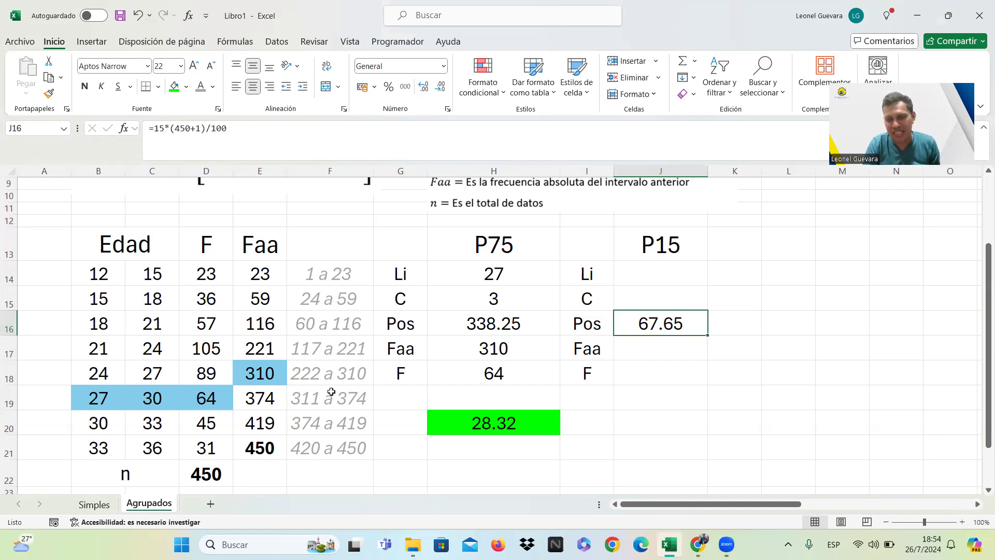
Add the heading "posic." in F13 above the column of position ranges.
left_click(332, 253)
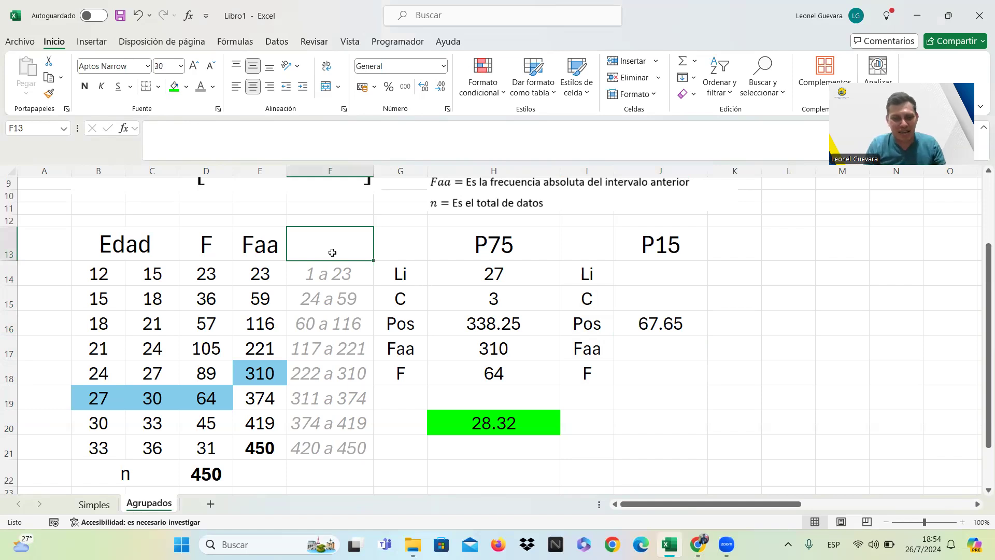
key("Caps_Lock")
type("pos")
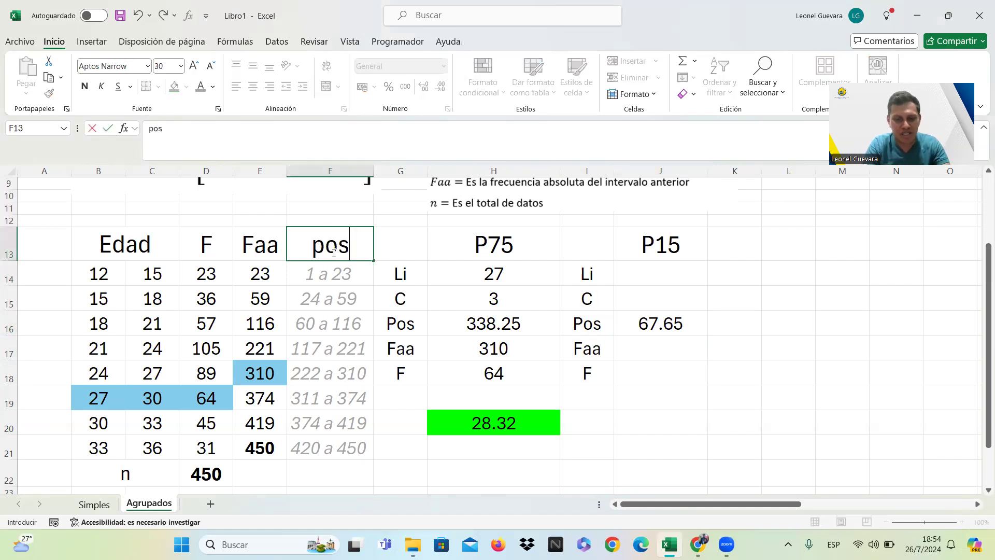
type("ic.")
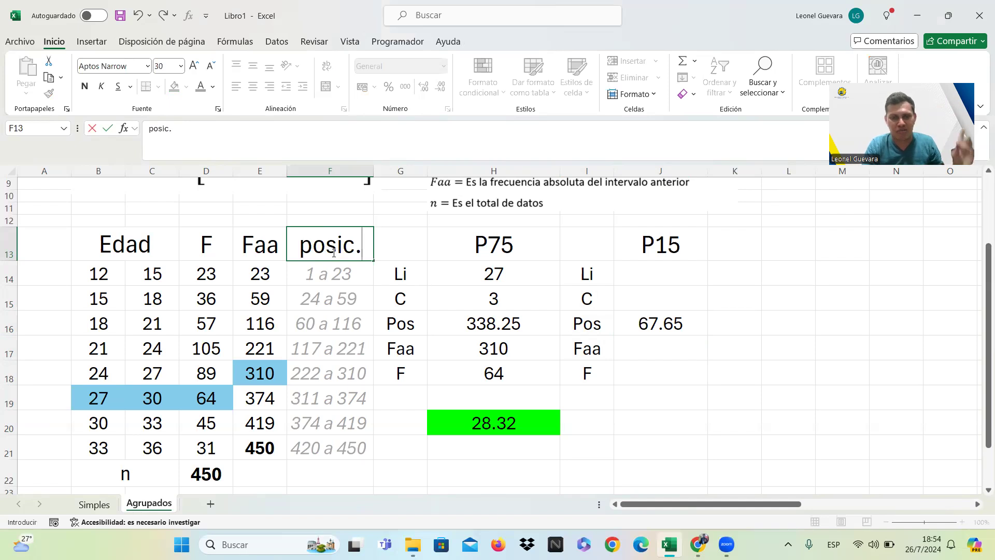
key("Return")
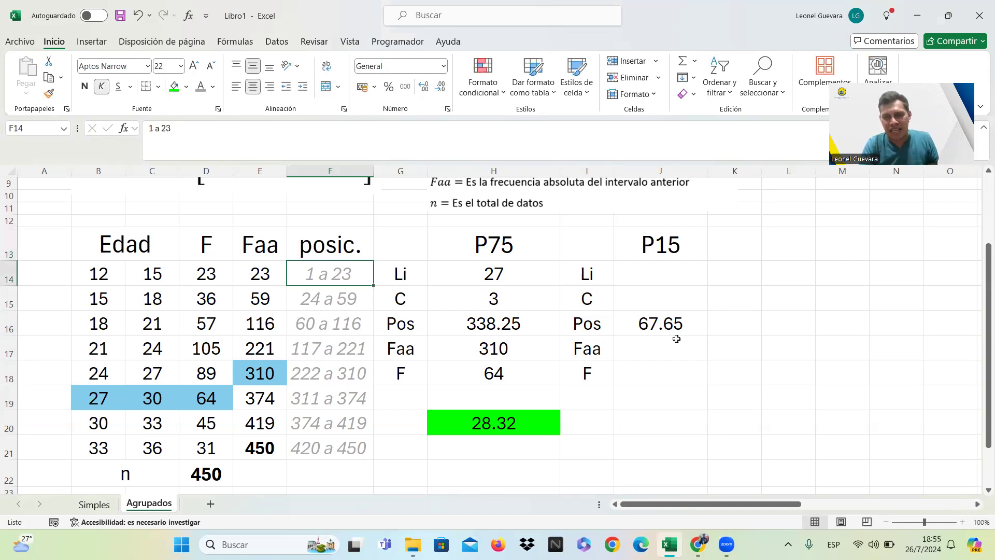
Fill the 18 to 21 class cells B16:D16 and the preceding cumulative frequency in E15 with light pink.
left_click(684, 322)
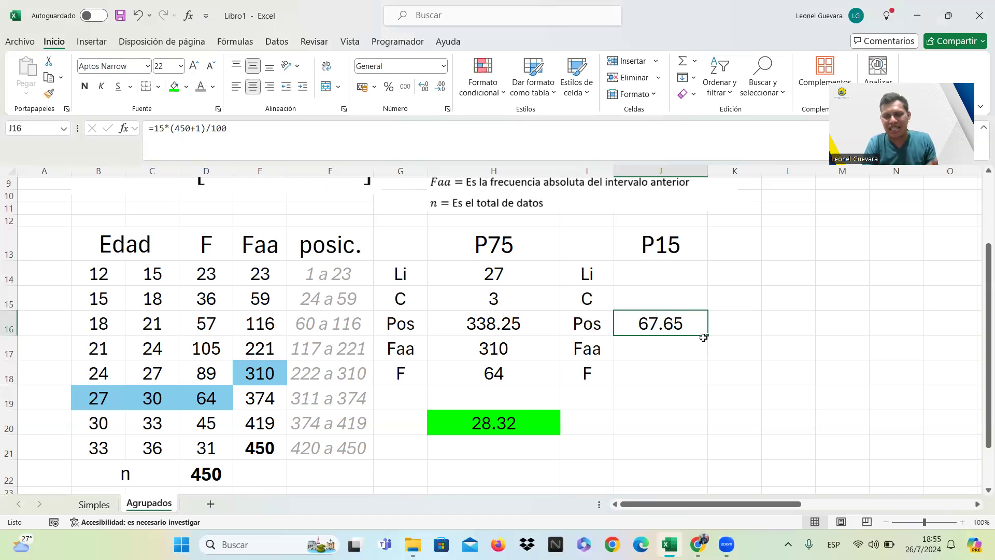
left_click(357, 325)
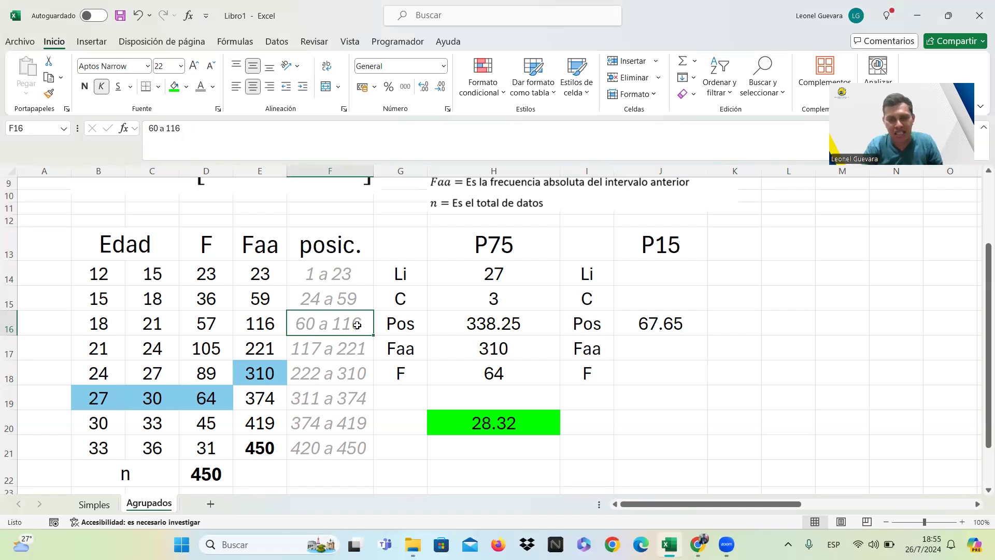
left_click_drag(110, 322, 187, 320)
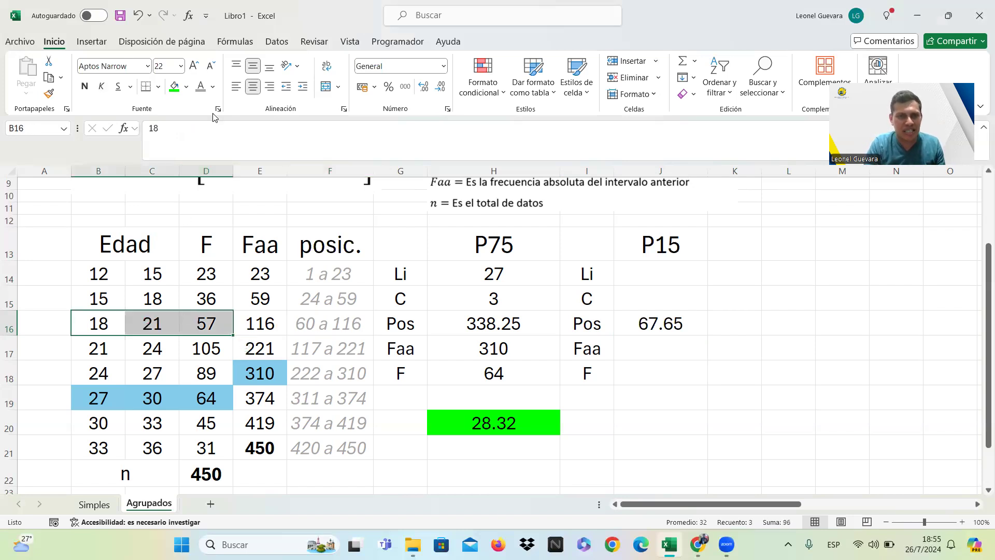
left_click(213, 88)
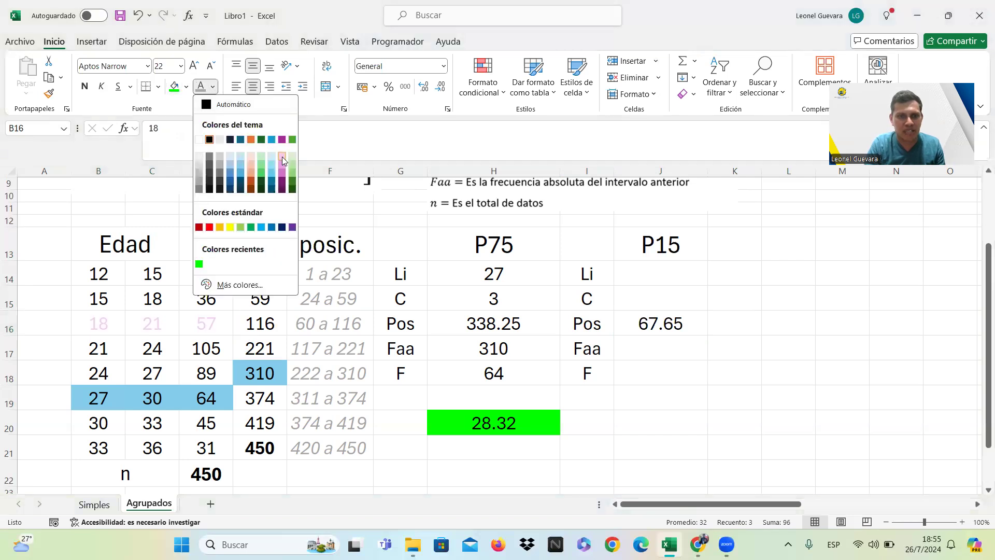
left_click(187, 87)
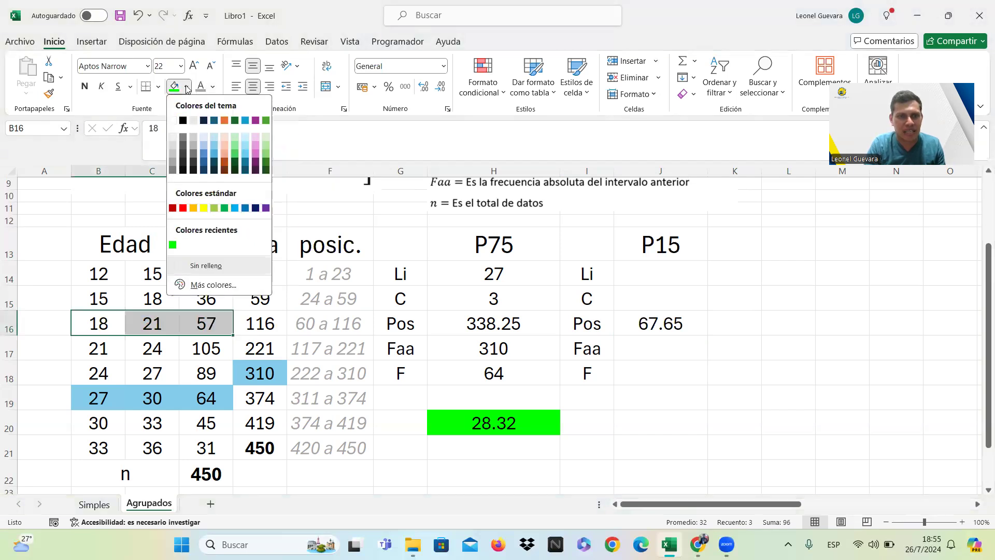
left_click(255, 139)
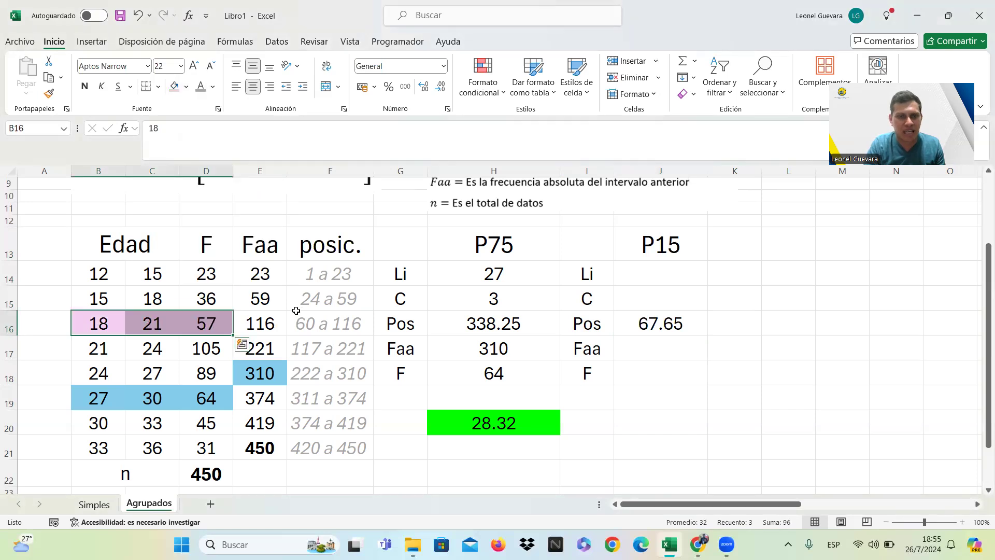
left_click(273, 300)
left_click(175, 87)
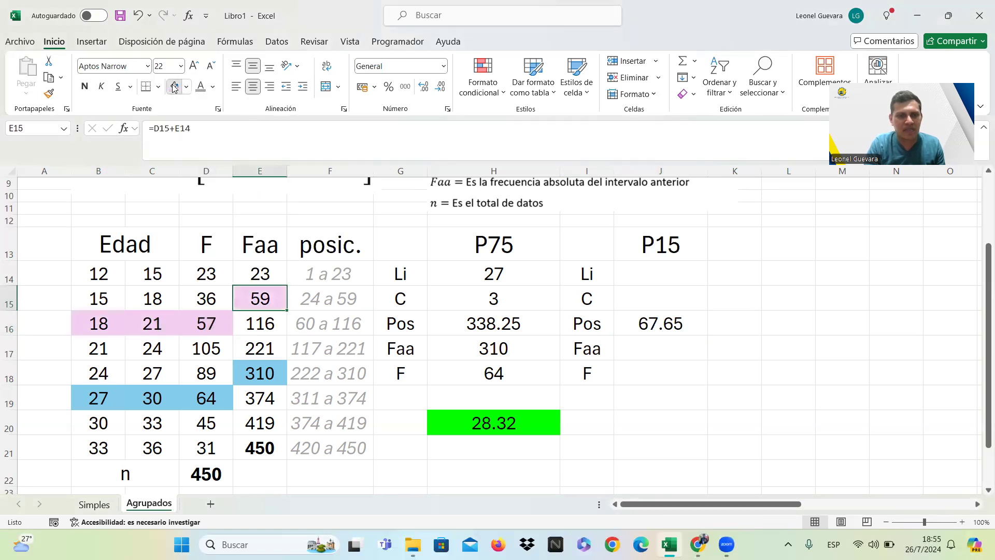
Enter 18 as the lower limit Li in J14 and 3 as the class width C in J15 for P15.
left_click(672, 293)
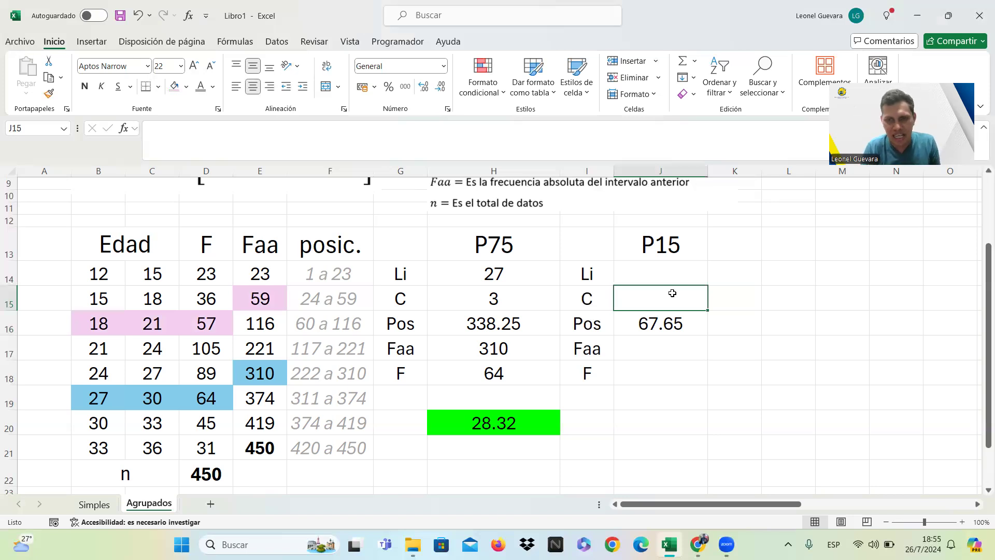
key("Up")
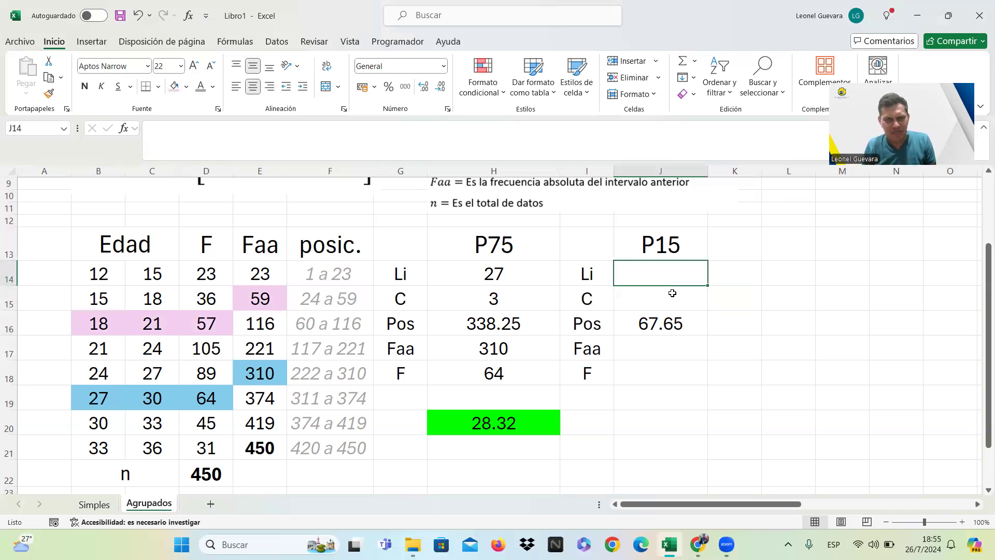
type("8")
key("BackSpace")
type("18")
key("Return")
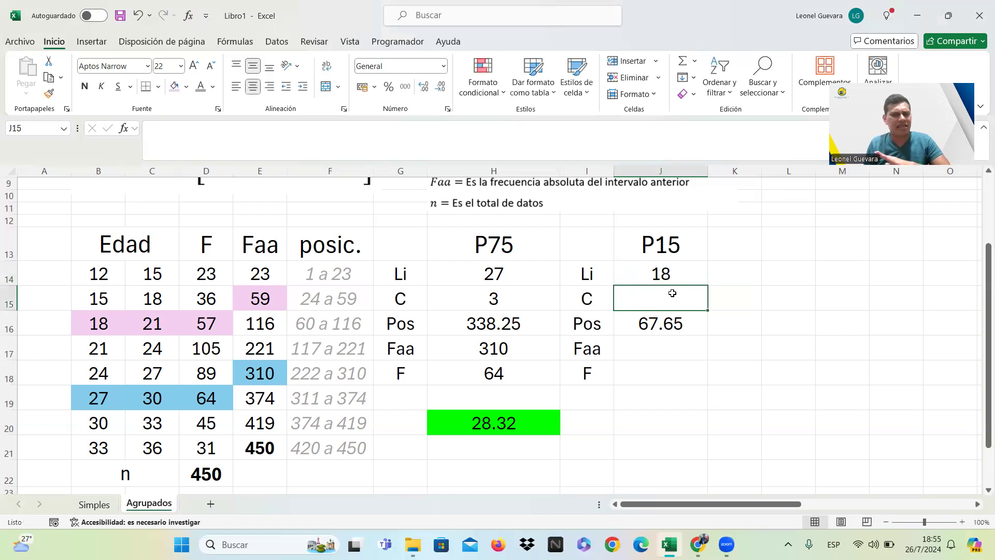
type("3")
key("Return")
key("Return")
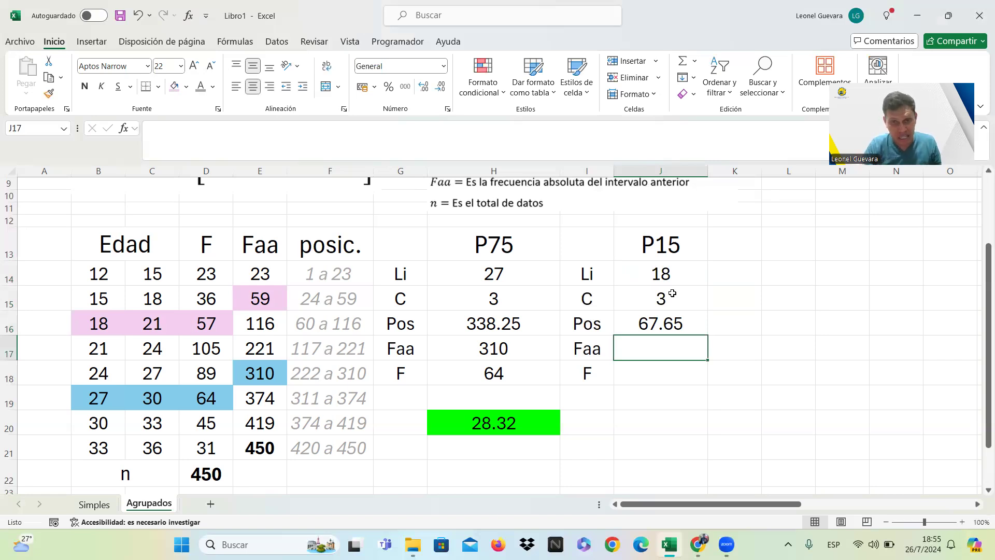
Enter 59 as Faa in J17 and 57 as F in J18 for P15.
type("59")
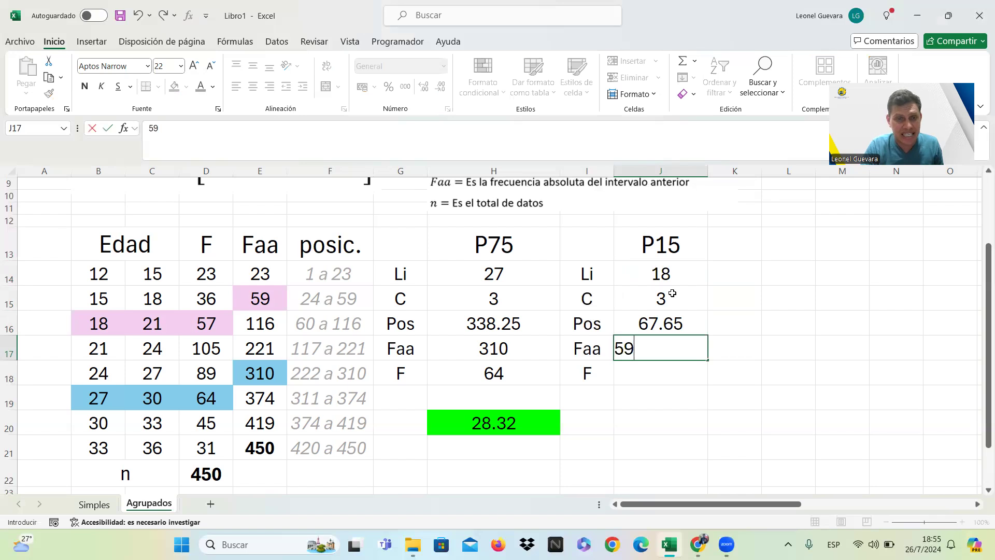
key("Return")
type("57")
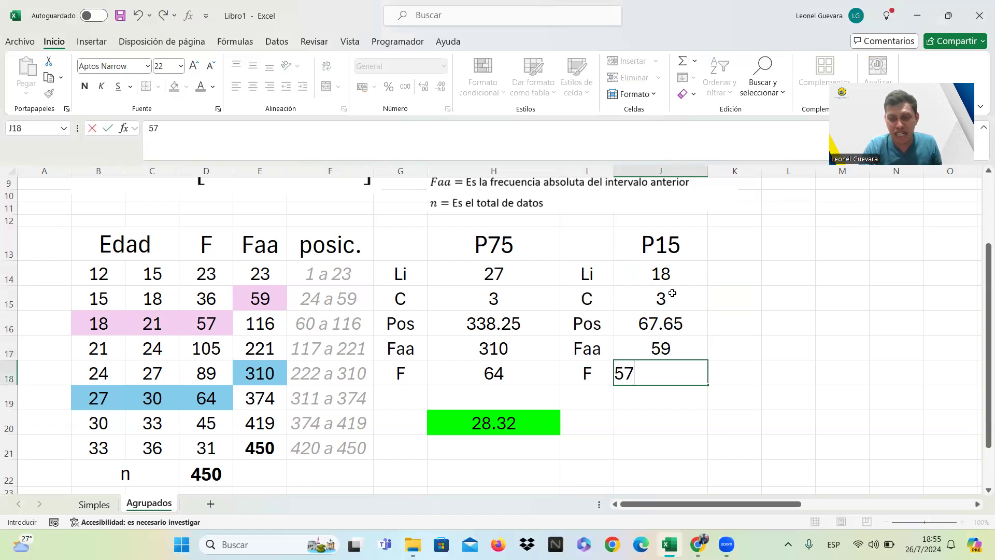
key("Return")
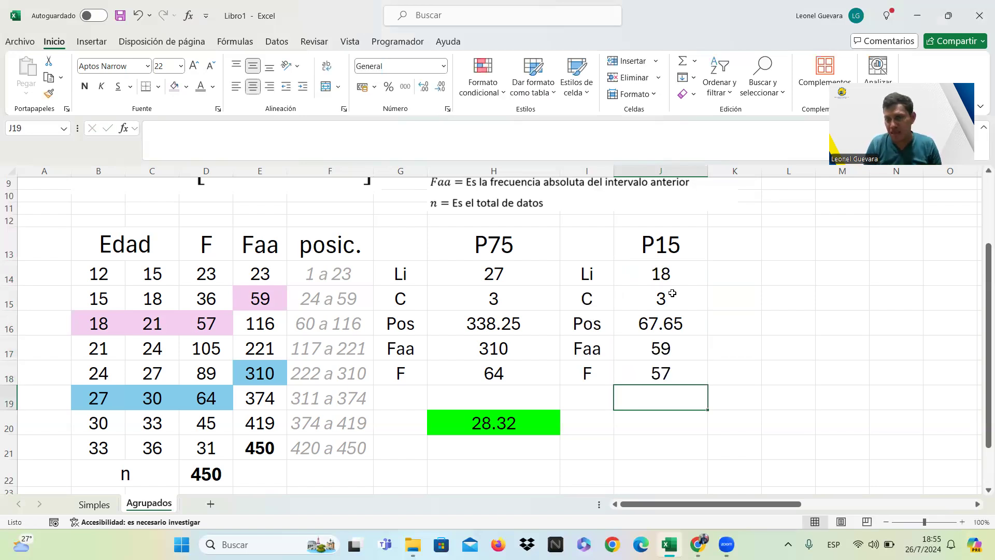
Calculate P15 in J20 by copying the P75 result formula from H20.
key("Return")
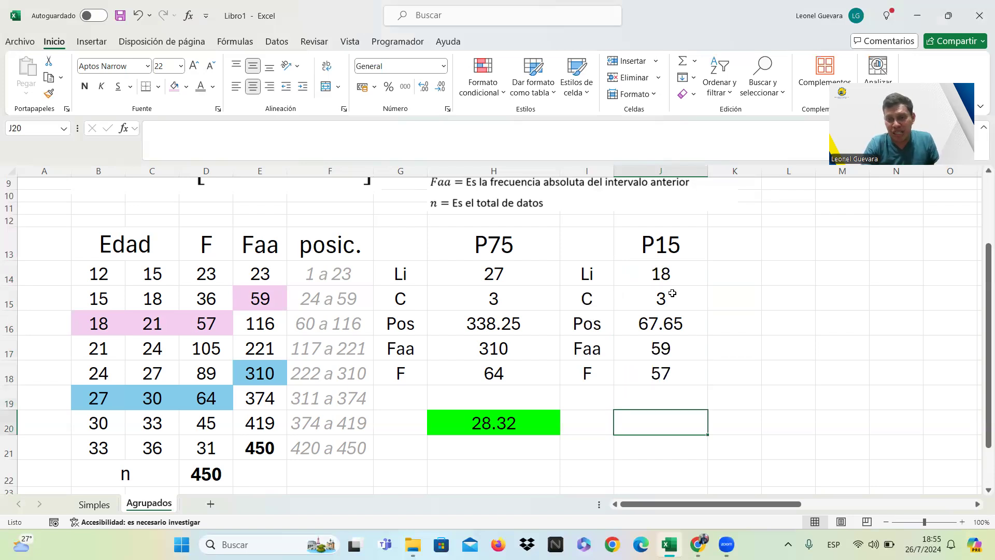
left_click(526, 426)
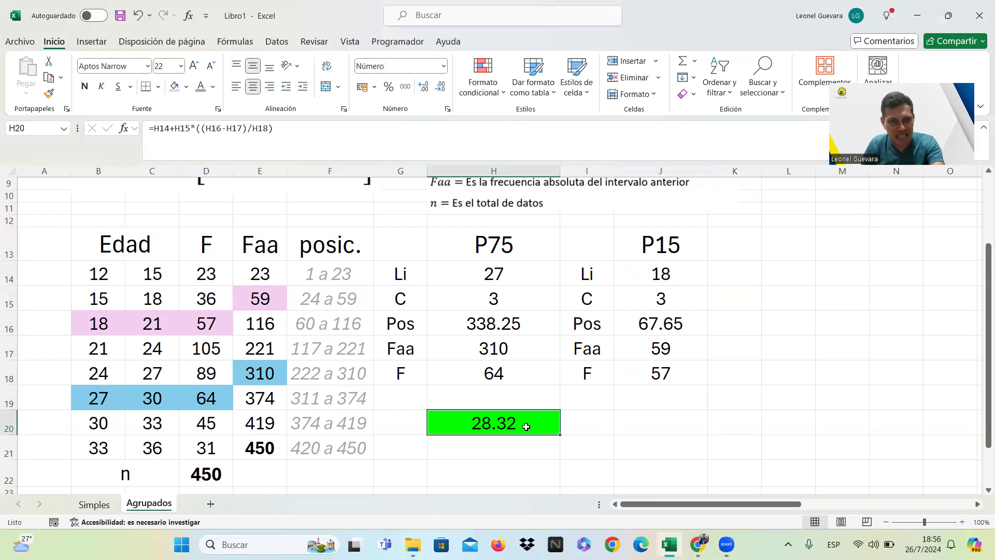
key("ctrl+c")
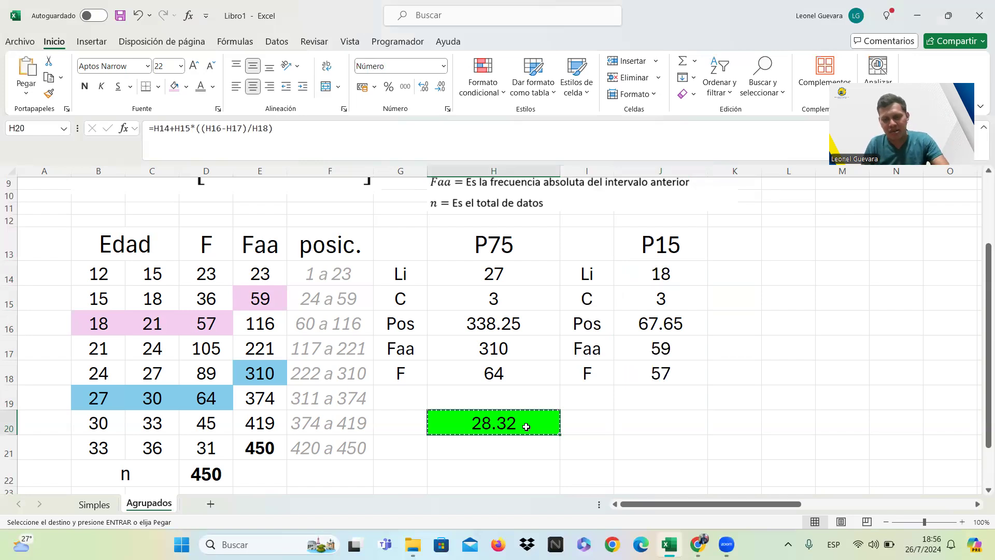
key("Right")
key("Right")
key("ctrl+v")
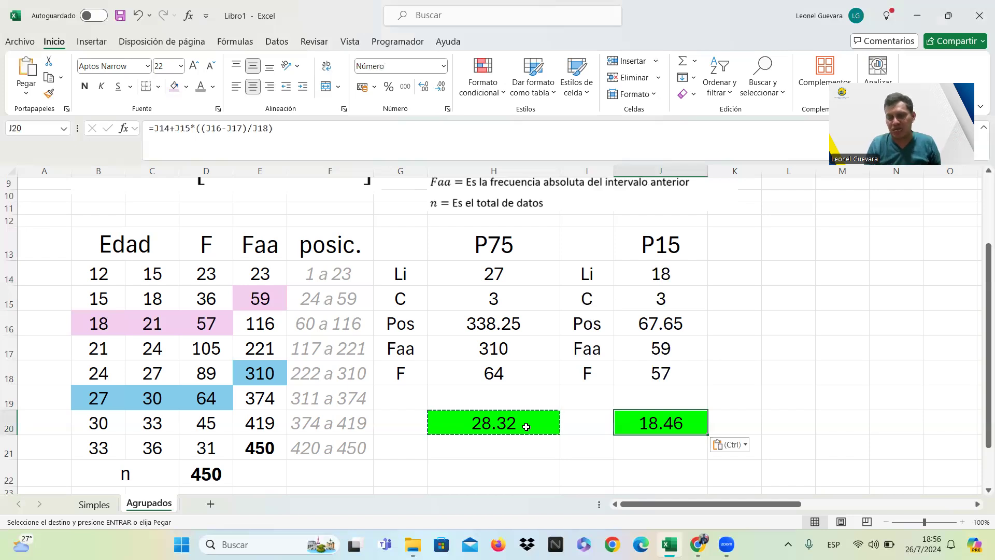
left_click(751, 355)
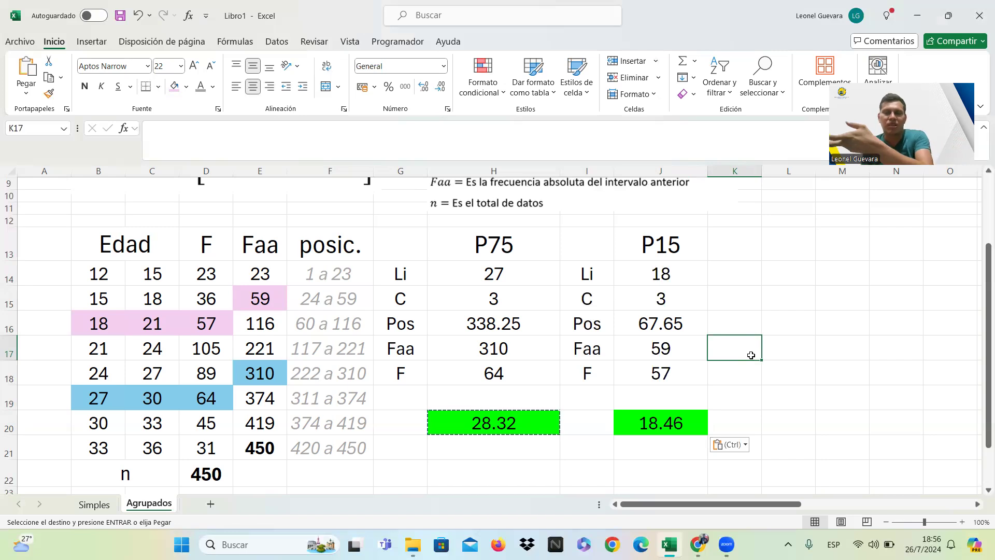
Try showing the P15 result in J20 with four decimals and return it to two decimals.
left_click(684, 429)
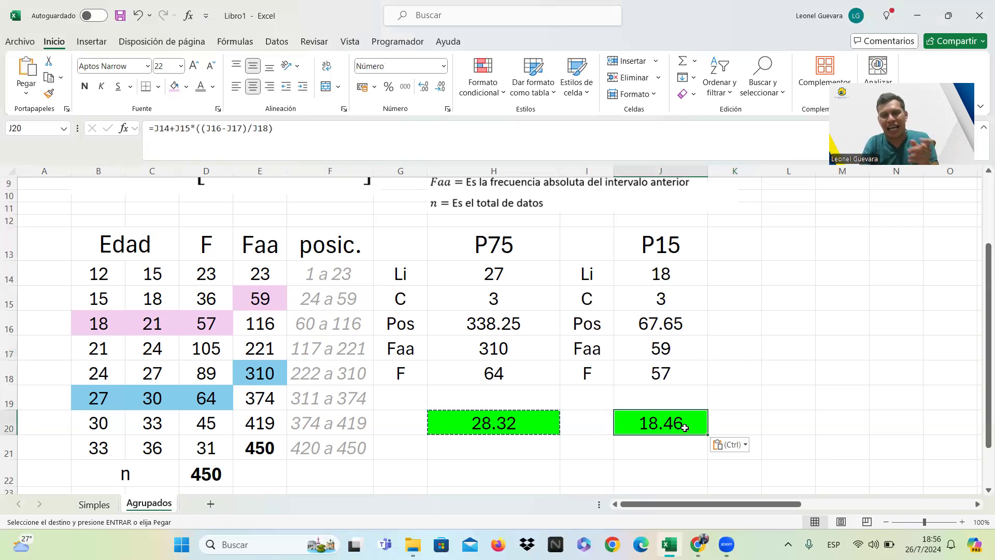
left_click(441, 86)
left_click(425, 88)
left_click(426, 89)
left_click(425, 88)
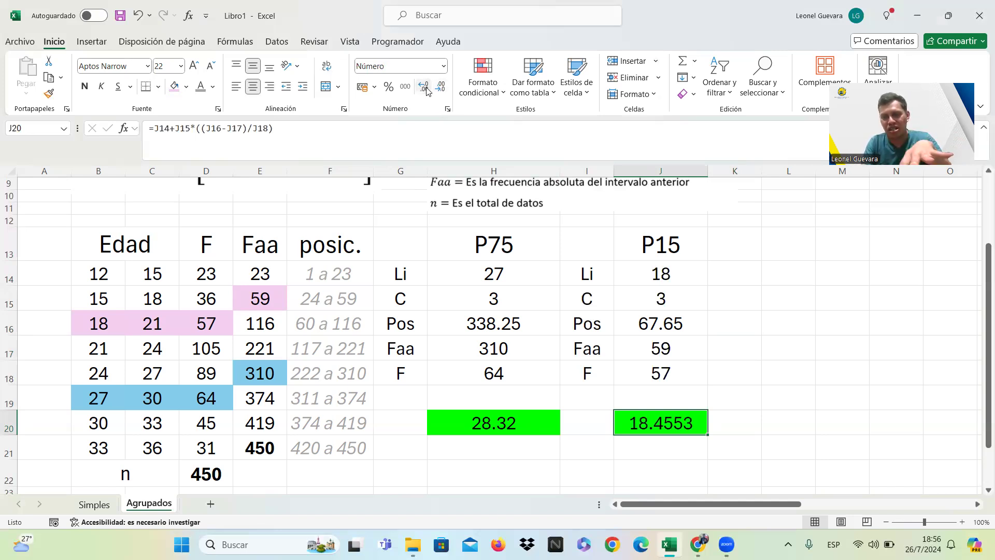
left_click(441, 92)
left_click(441, 92)
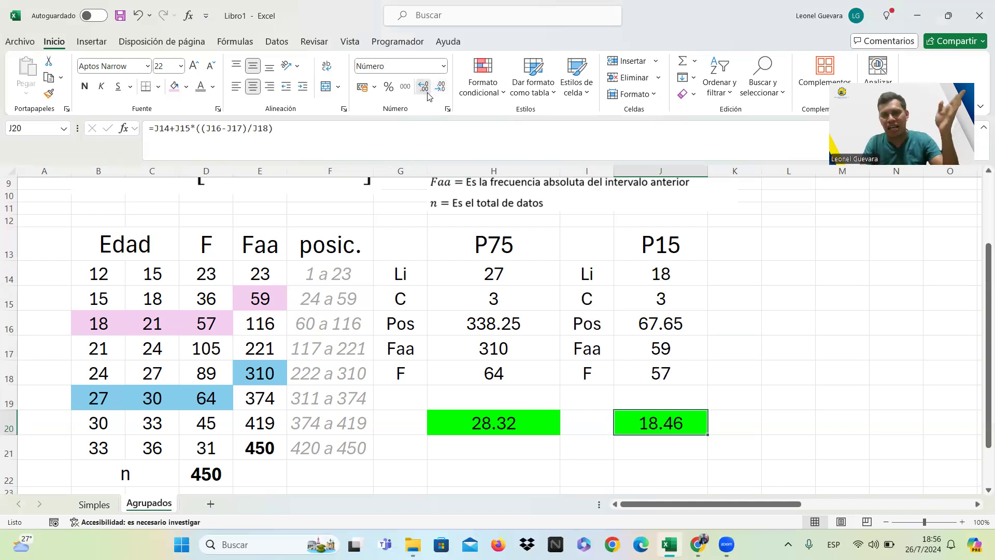
left_click(426, 91)
left_click(441, 92)
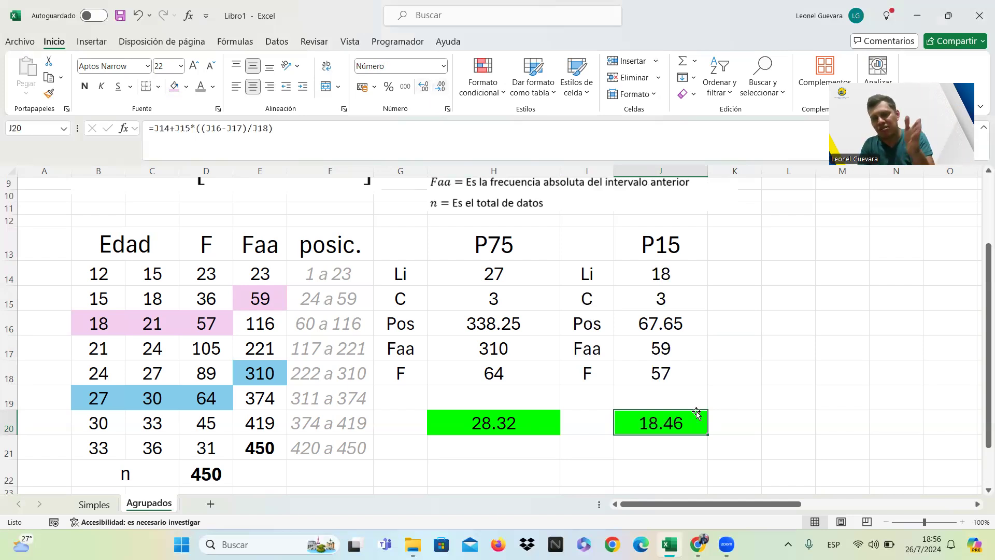
Examine question C of the scholarship exercise to identify which percentile it asks for.
left_click(799, 250)
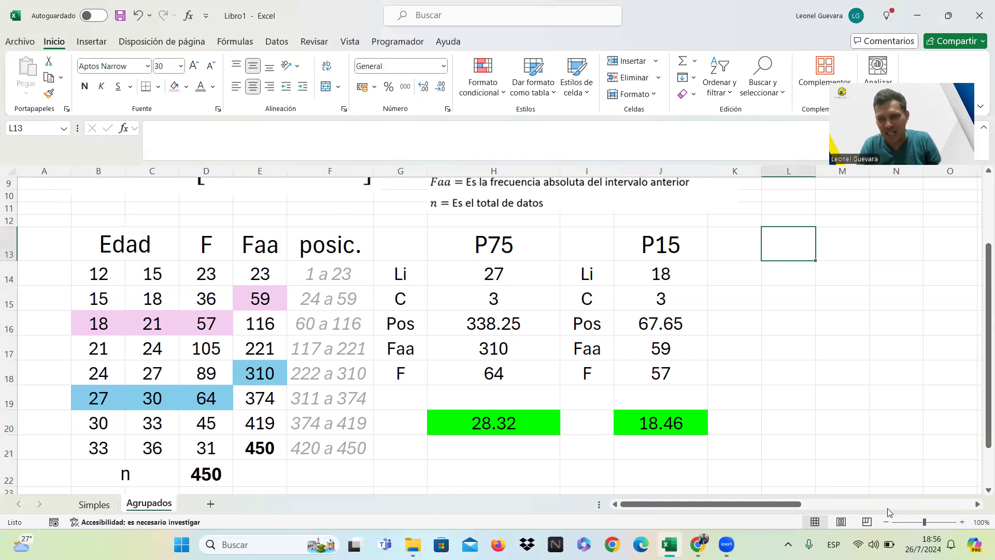
left_click(978, 505)
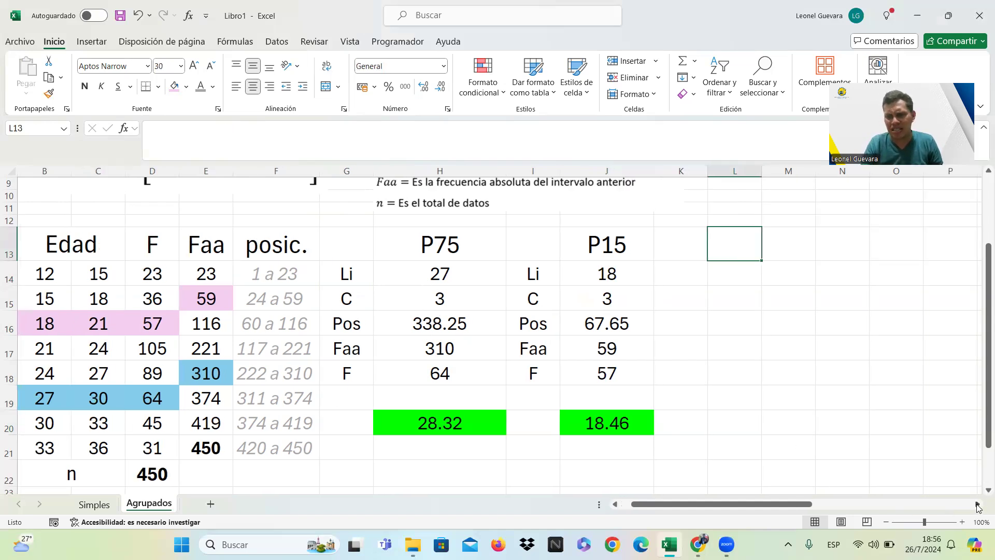
left_click(978, 506)
left_click(978, 505)
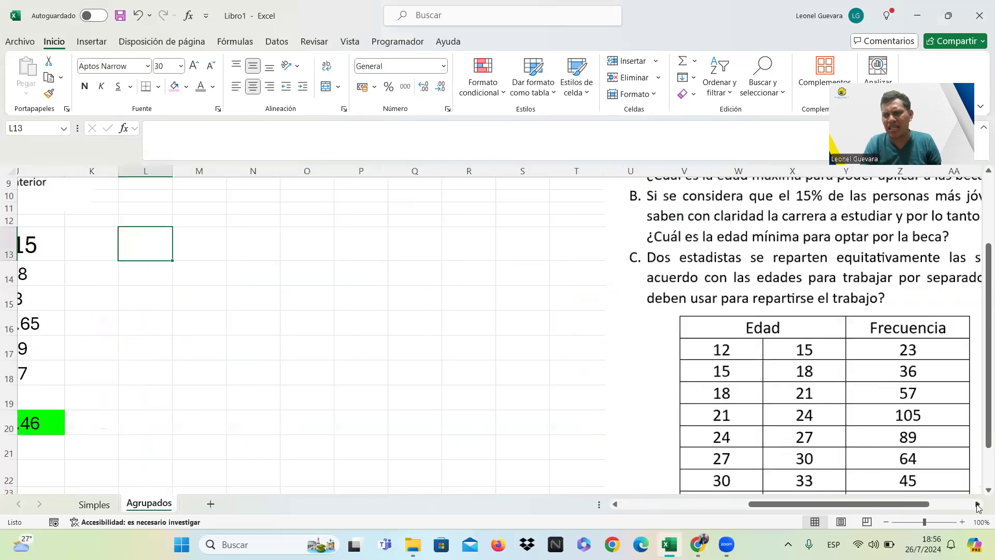
left_click(977, 505)
left_click(978, 505)
left_click(978, 506)
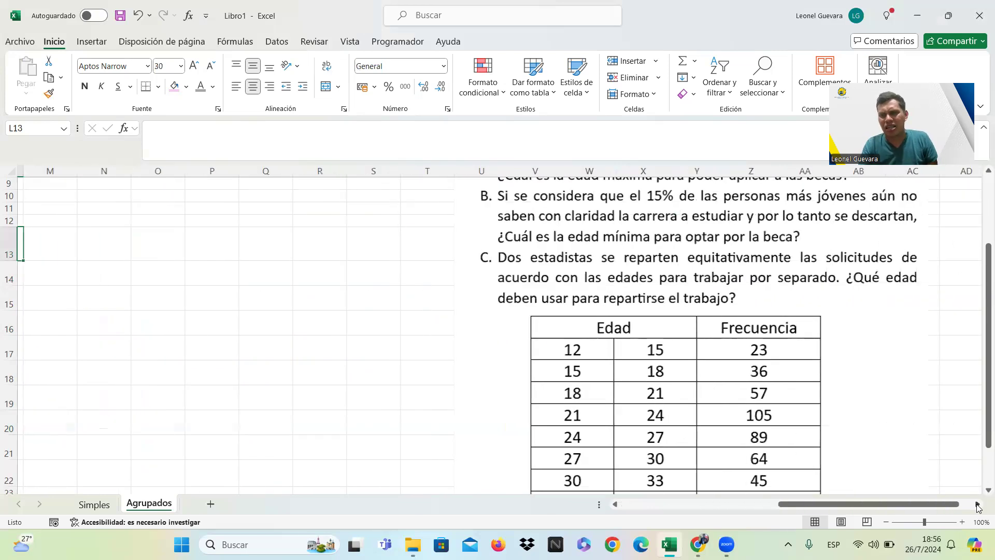
left_click(977, 505)
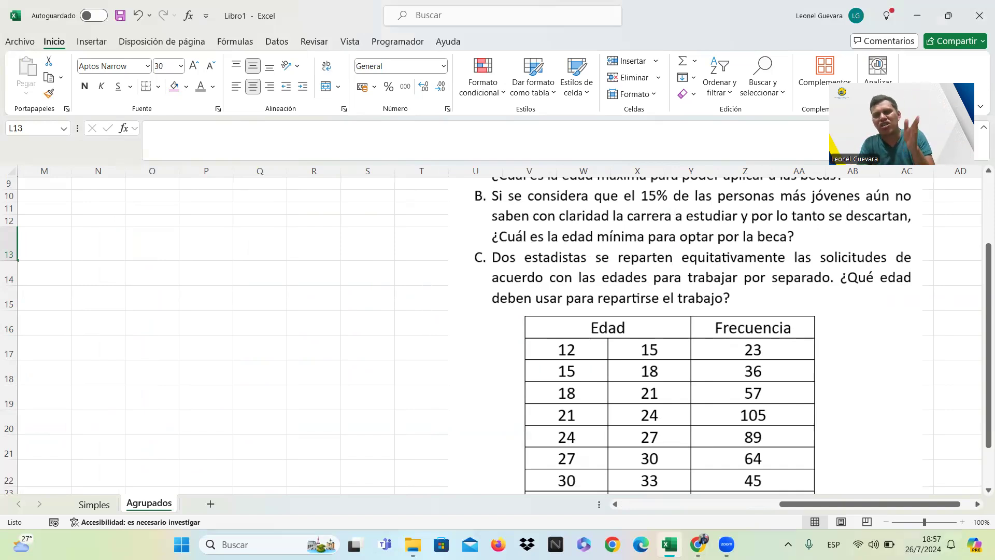
Add the heading P50 in L13 and copy the labels Li, C, Pos, Faa and F from I14:I18 into K14:K18.
left_click(625, 505)
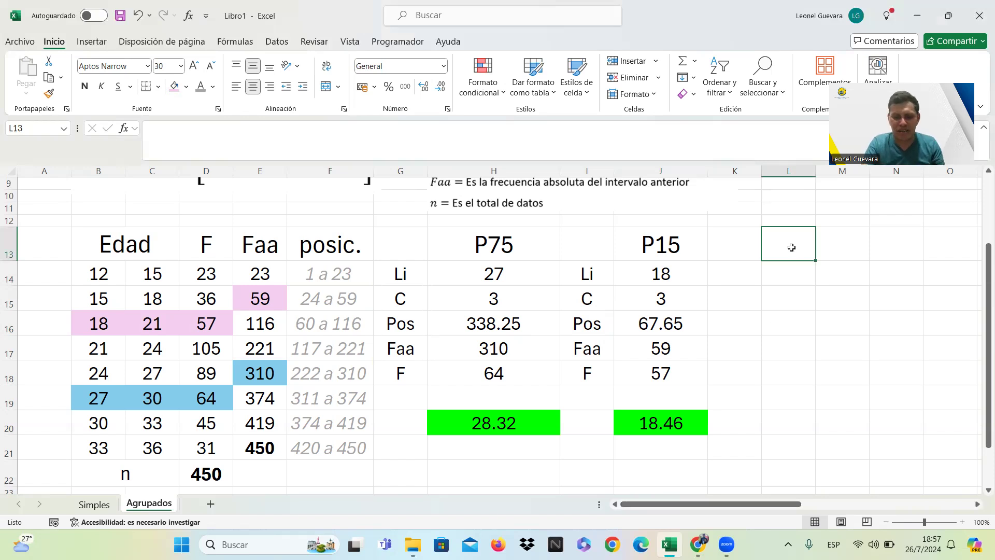
key("Caps_Lock")
type("P50")
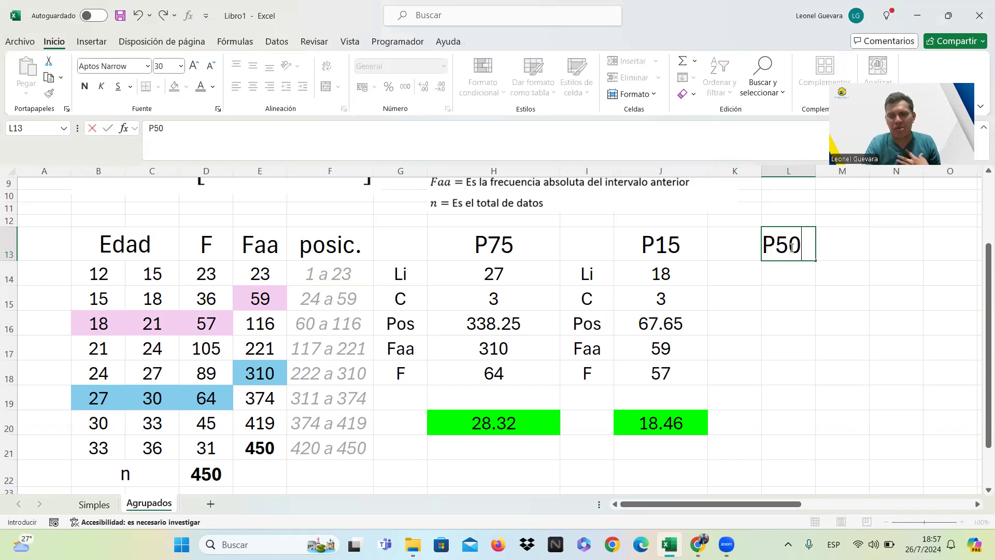
key("Return")
left_click_drag(598, 274, 597, 370)
key("ctrl+c")
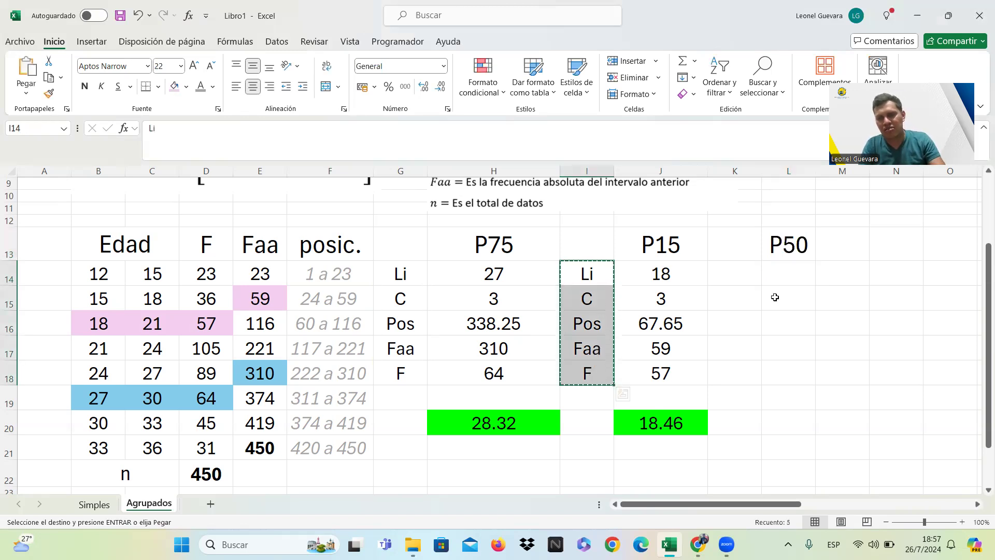
left_click(751, 274)
key("ctrl+v")
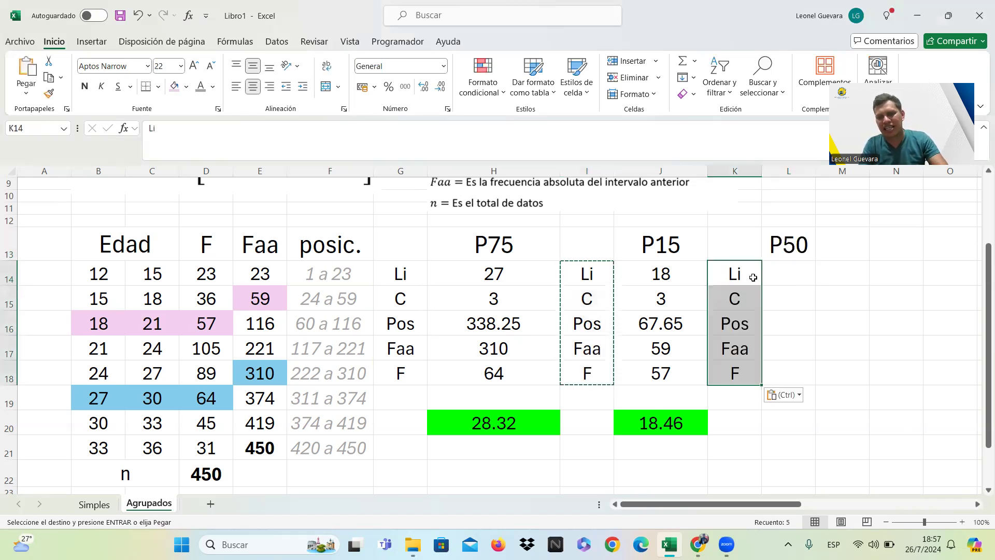
Copy the P15 position formula from J16 into L16 and widen column L to fit its two decimals.
left_click(785, 272)
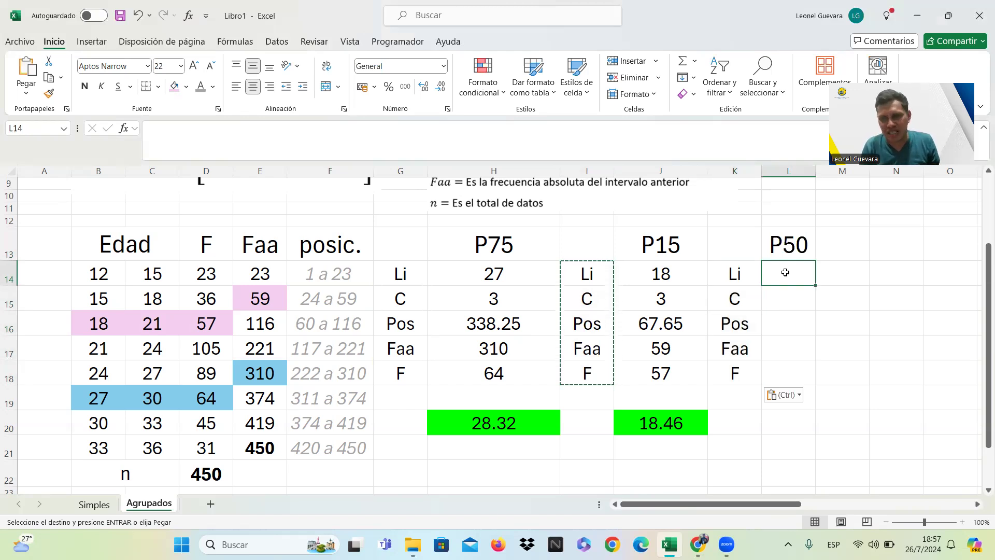
left_click(779, 326)
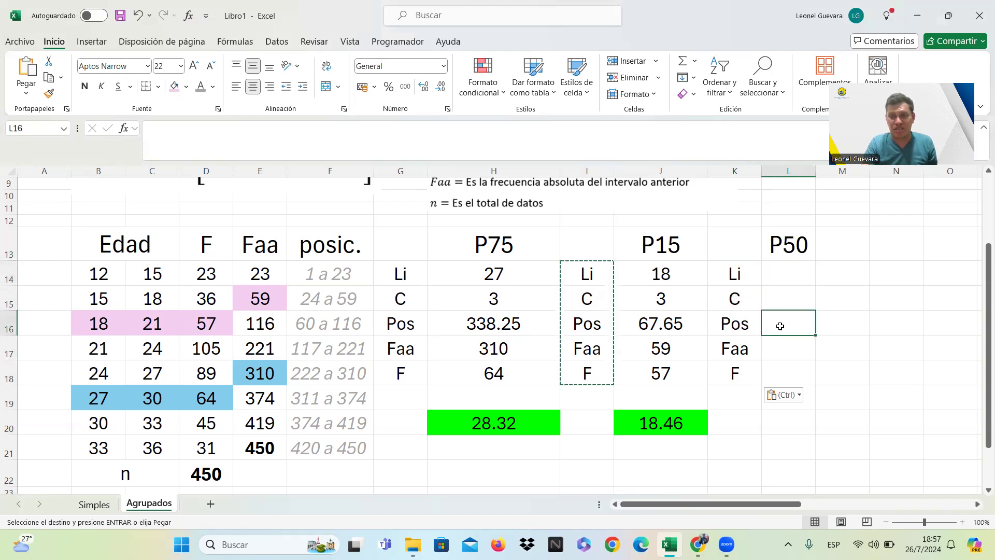
left_click(706, 323)
key("ctrl+c")
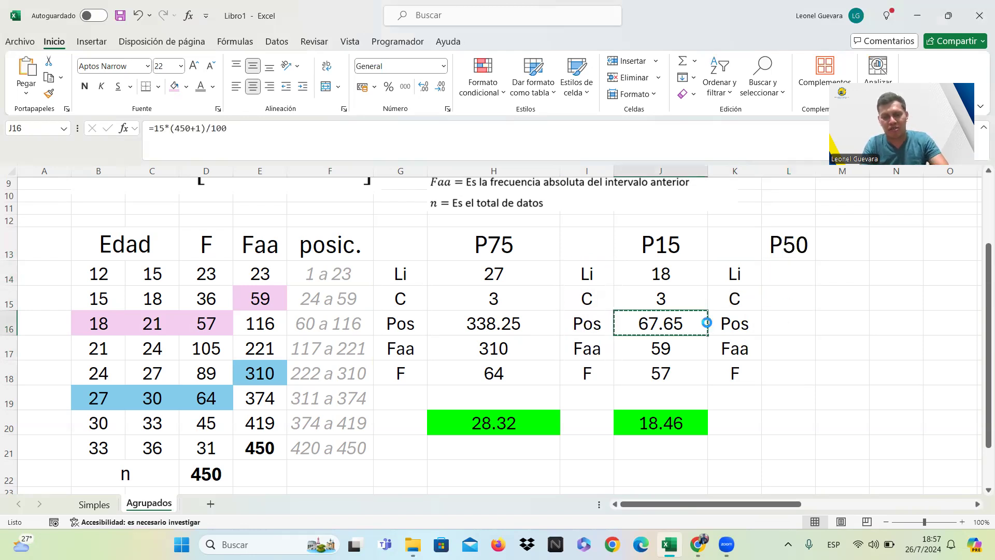
left_click(776, 318)
key("ctrl+v")
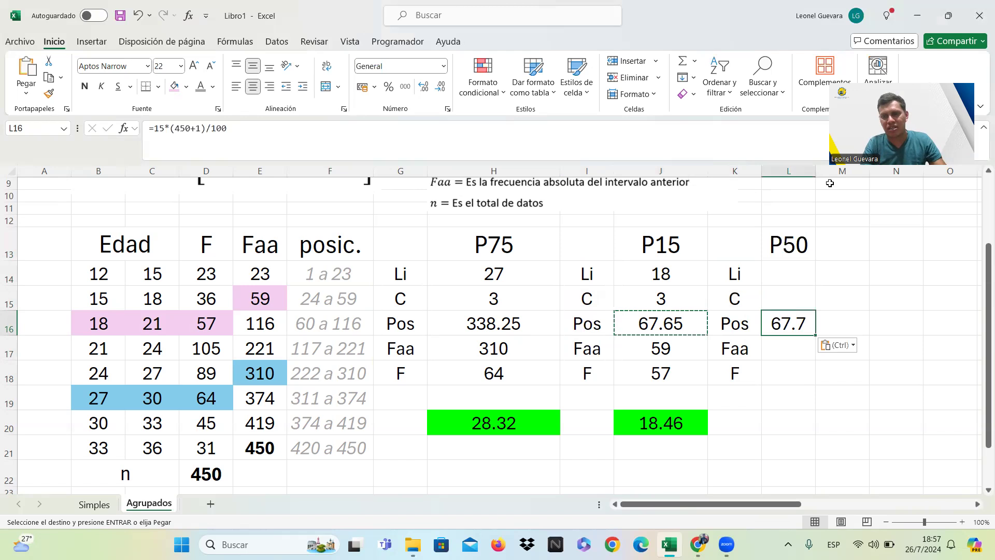
left_click_drag(815, 170, 858, 170)
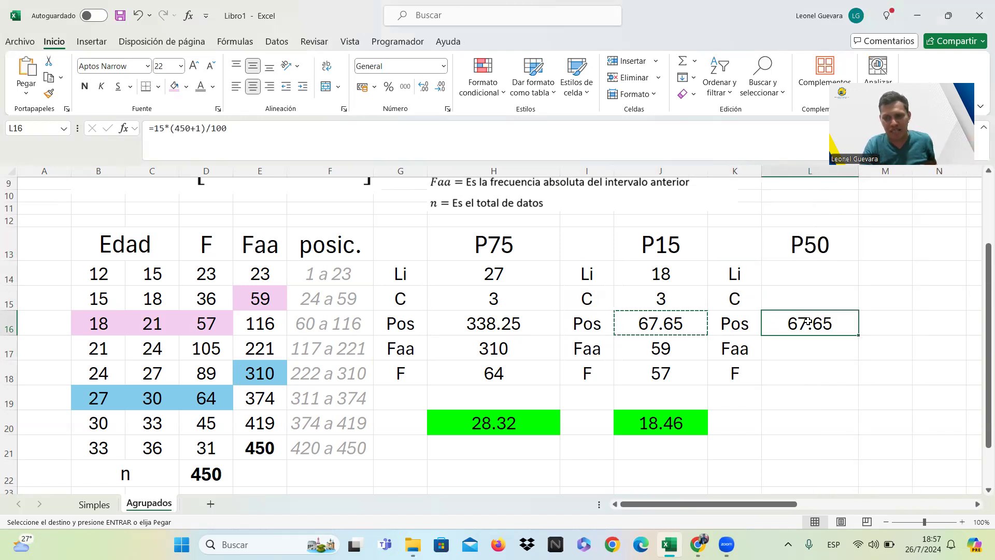
Change the position formula in L16 to =50*(450+1)/100 for P50.
left_click(193, 143)
left_click(163, 127)
key("BackSpace")
key("BackSpace")
type("50")
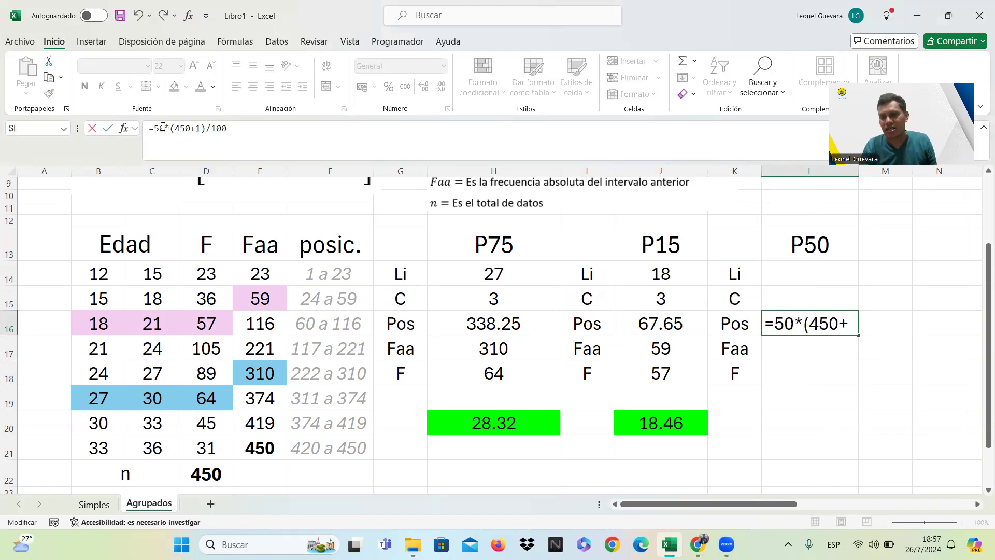
key("Return")
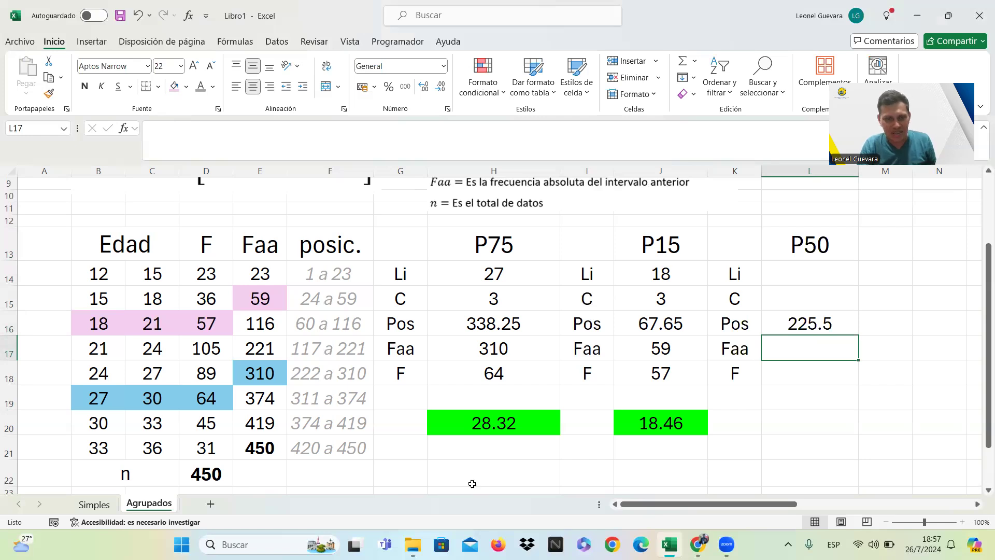
Fill the 24 to 27 class cells B18:D18 and the preceding cumulative frequency in E17 with aqua green.
left_click(362, 373)
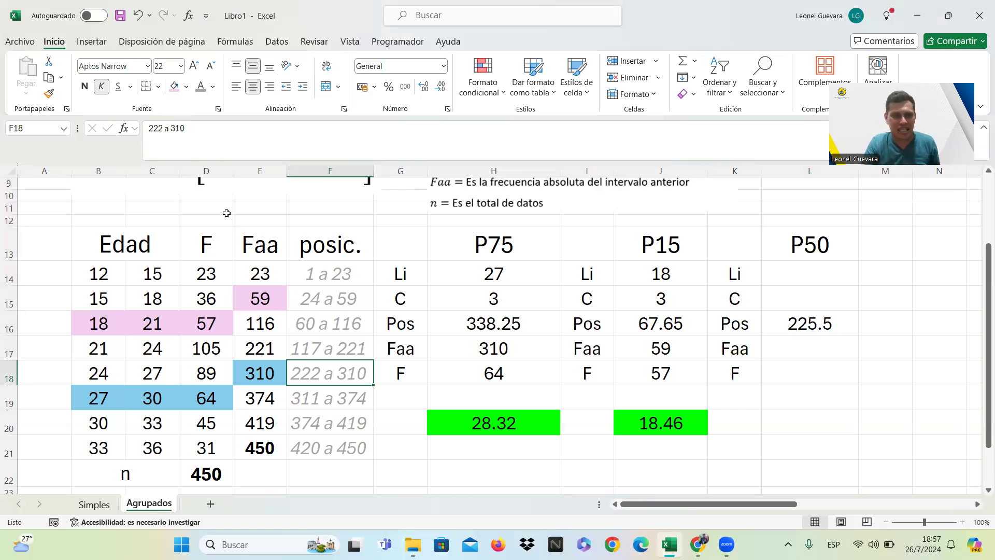
left_click(103, 373)
left_click_drag(145, 372, 206, 373)
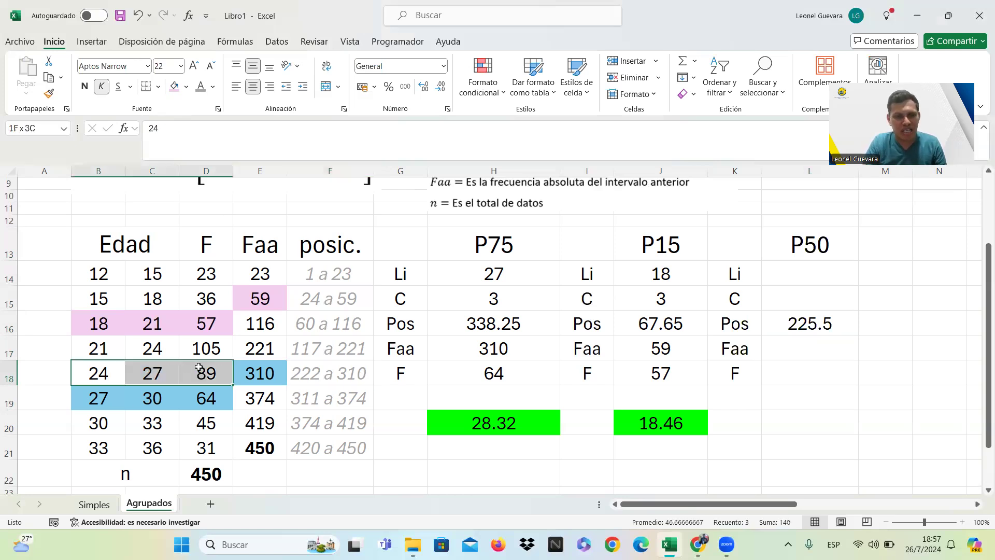
left_click(187, 87)
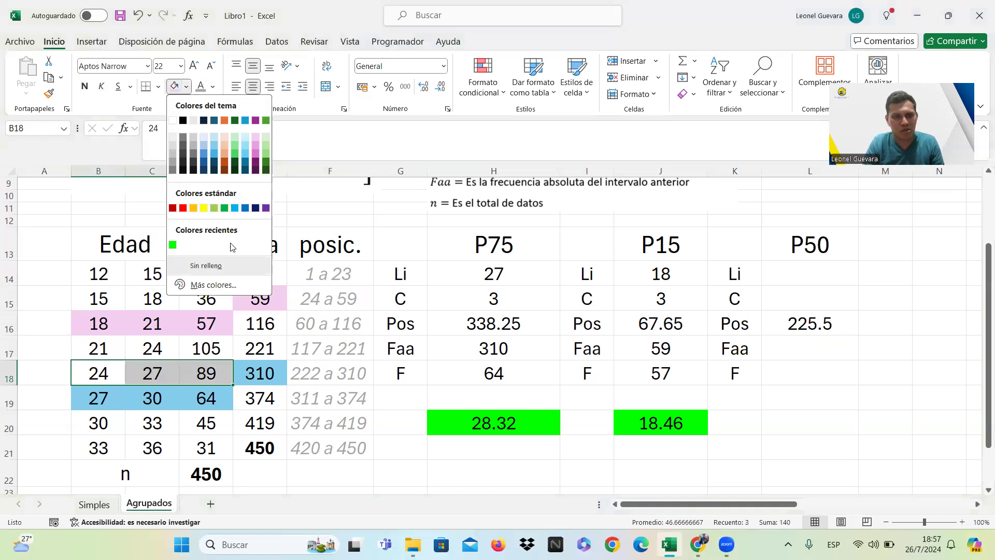
left_click(227, 285)
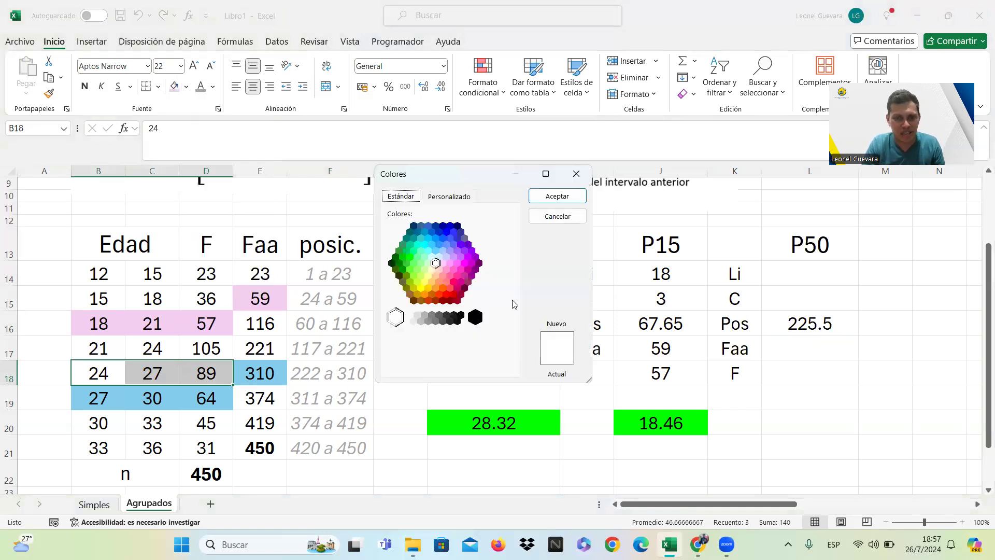
left_click(420, 250)
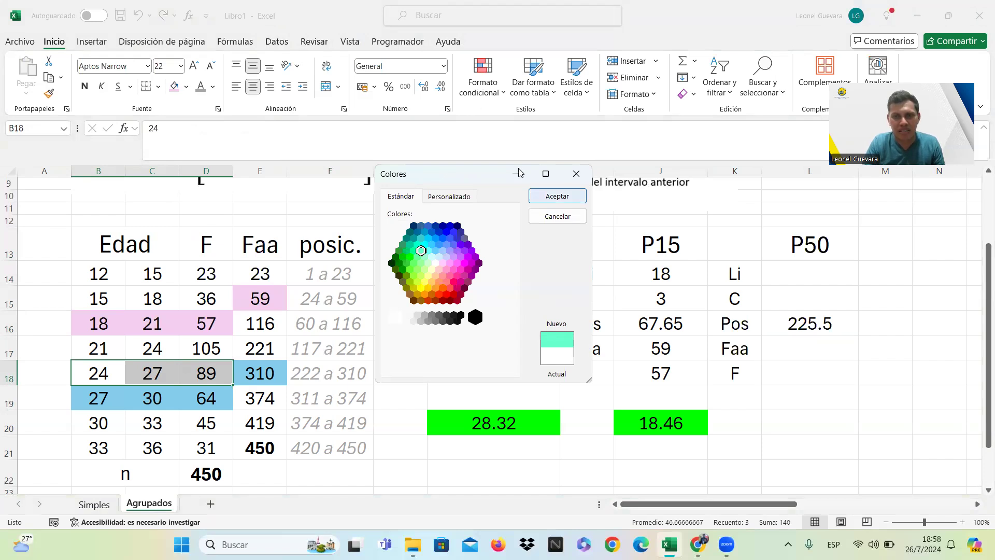
left_click(557, 196)
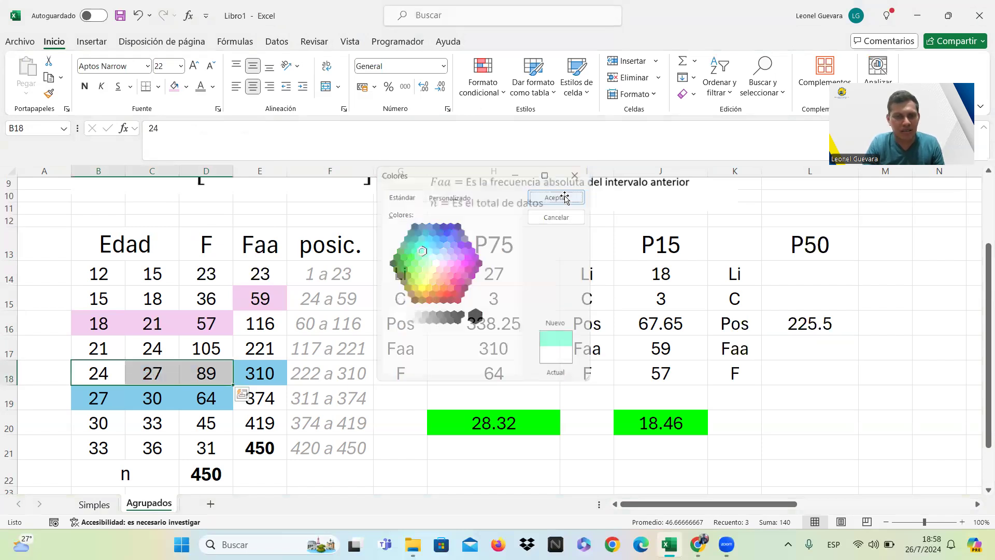
left_click(278, 337)
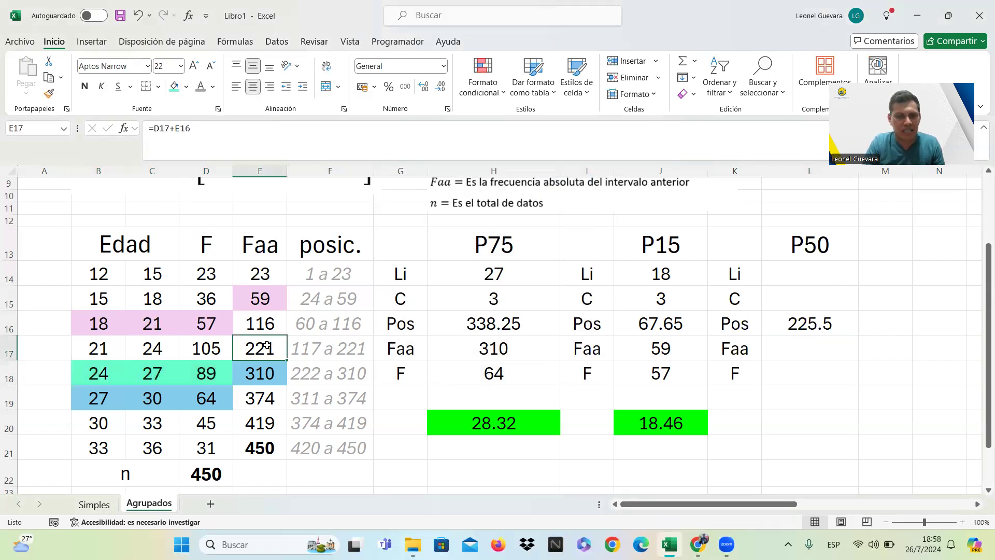
left_click(174, 87)
Enter 24 as the lower limit Li in L14 and 3 as the class width C in L15 for P50.
left_click(792, 278)
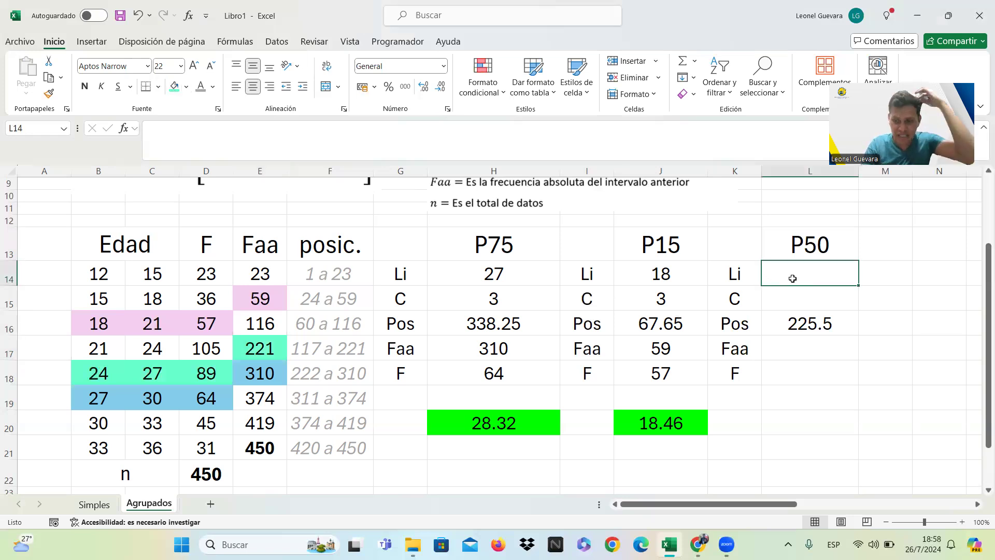
type("24")
key("Return")
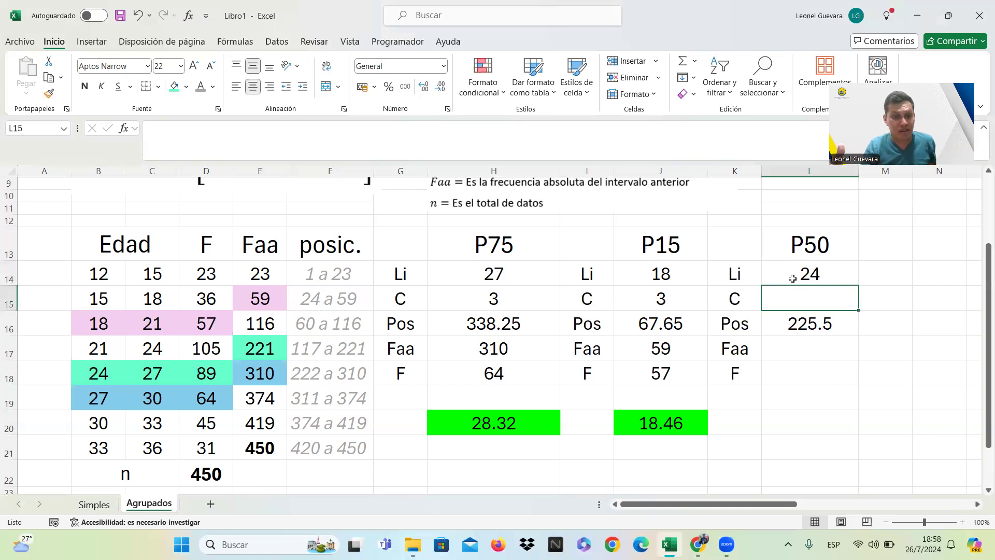
type("3")
key("Return")
key("Return")
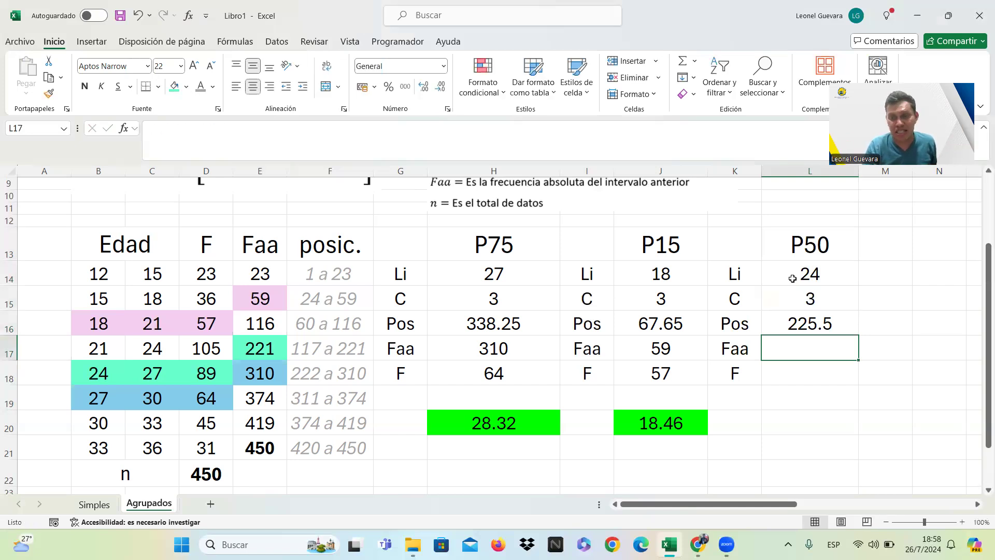
Enter 221 as the preceding cumulative frequency Faa in L17 and 89 as the class frequency F in L18 for P50.
type("221")
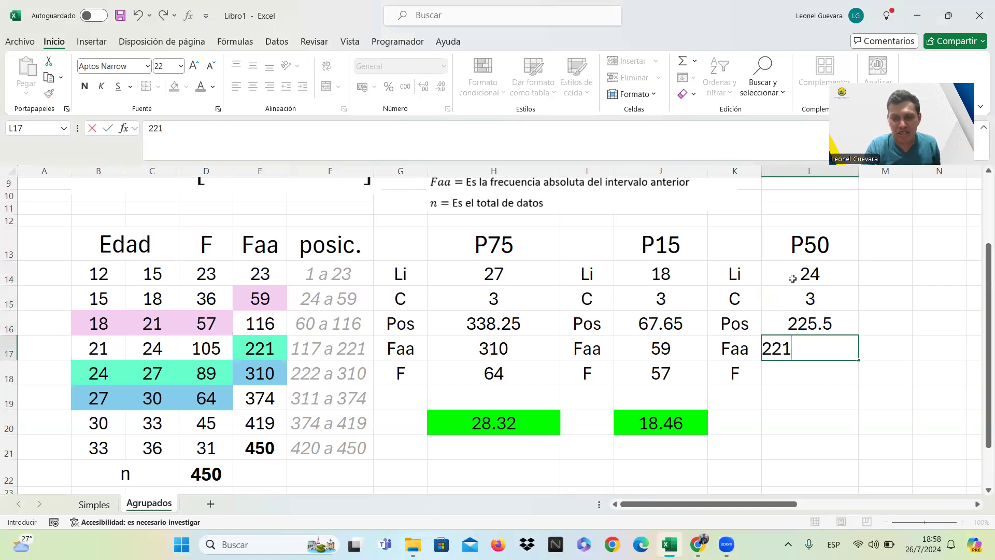
key("Return")
type("89")
key("Return")
key("Return")
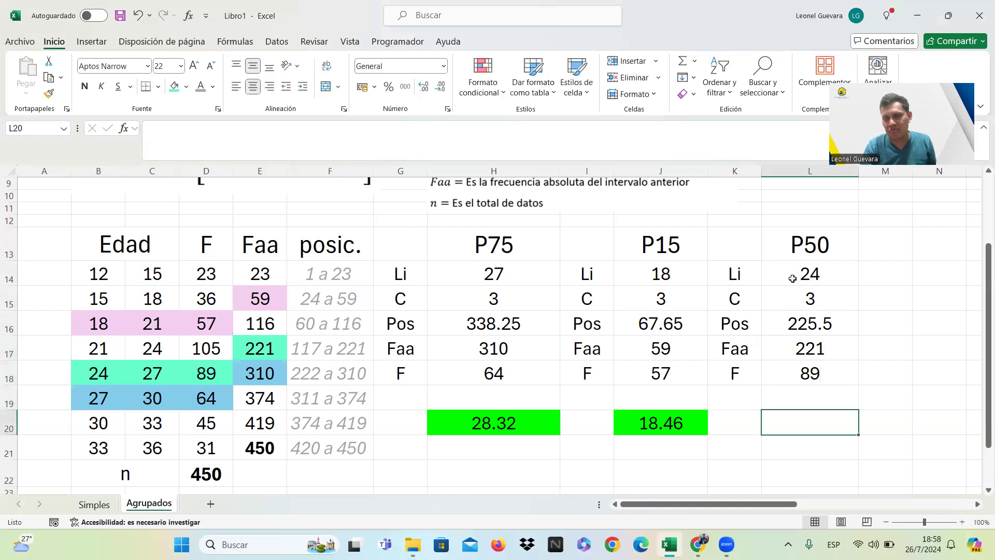
Copy the P15 result formula with its green fill from J20 into L20 to calculate P50.
left_click(686, 424)
key("ctrl+c")
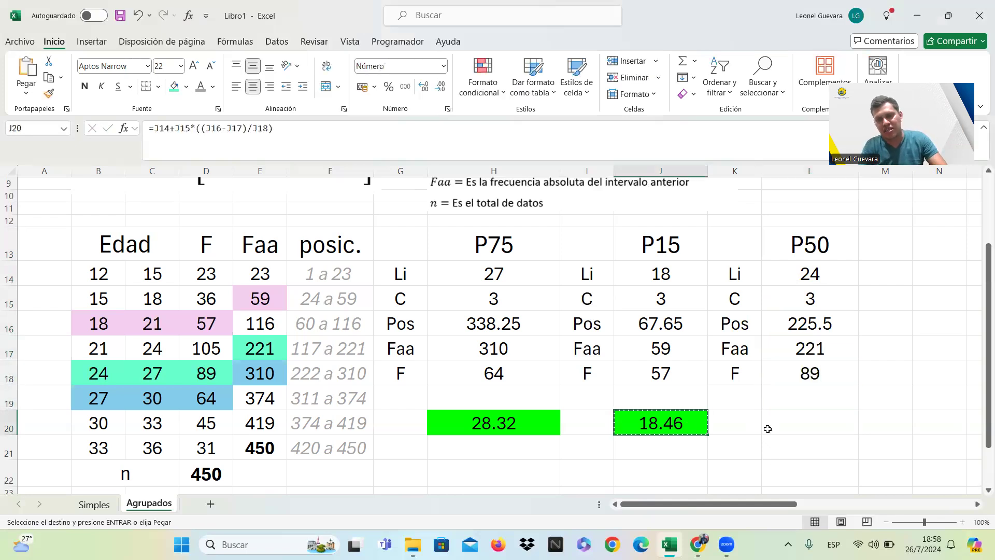
left_click(784, 423)
key("ctrl+v")
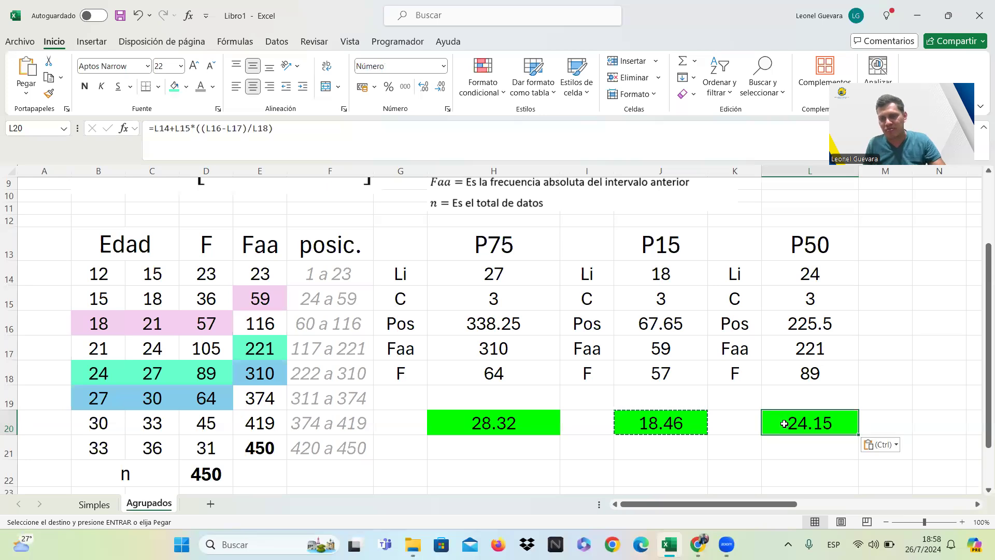
double_click(800, 402)
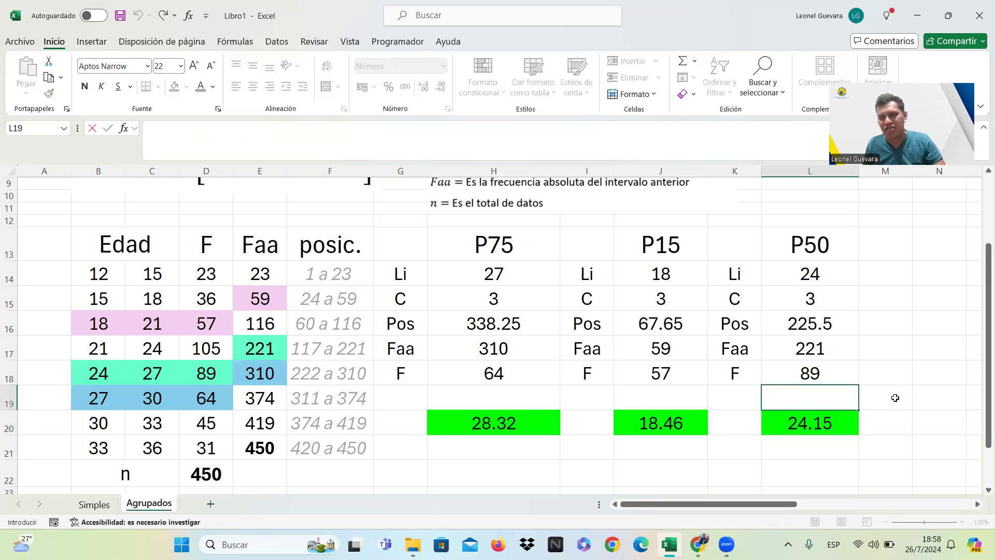
key("Escape")
left_click(844, 424)
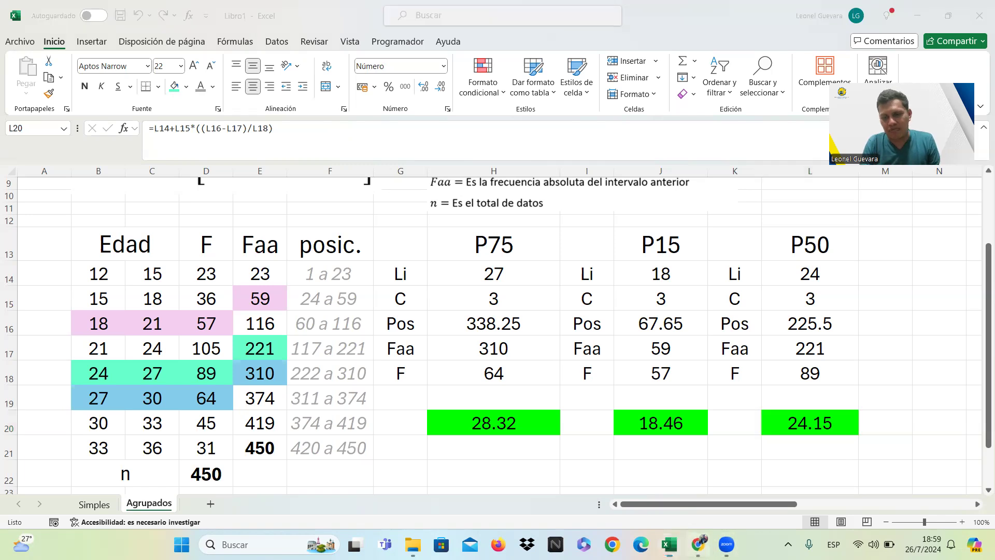
Switch to the virtual campus course page in Chrome and review the simple-data and grouped-data quizzes and the main reading.
left_click(698, 544)
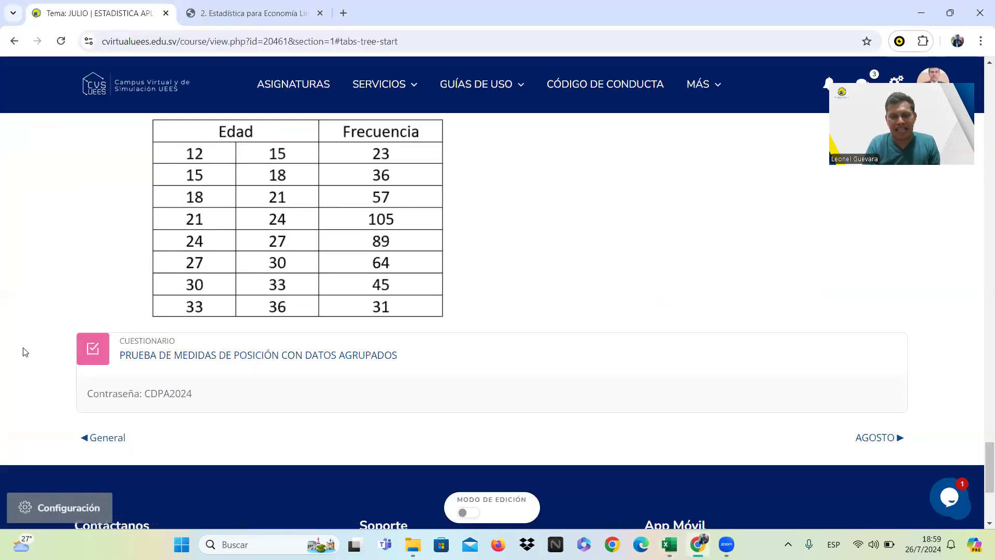
scroll(23, 351, "up", 1)
scroll(25, 351, "up", 10)
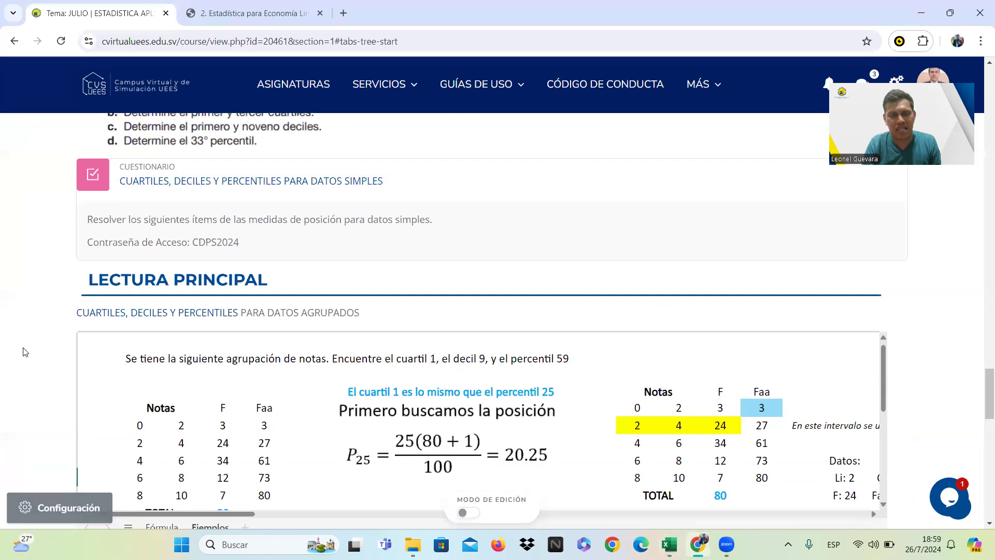
scroll(24, 352, "up", 1)
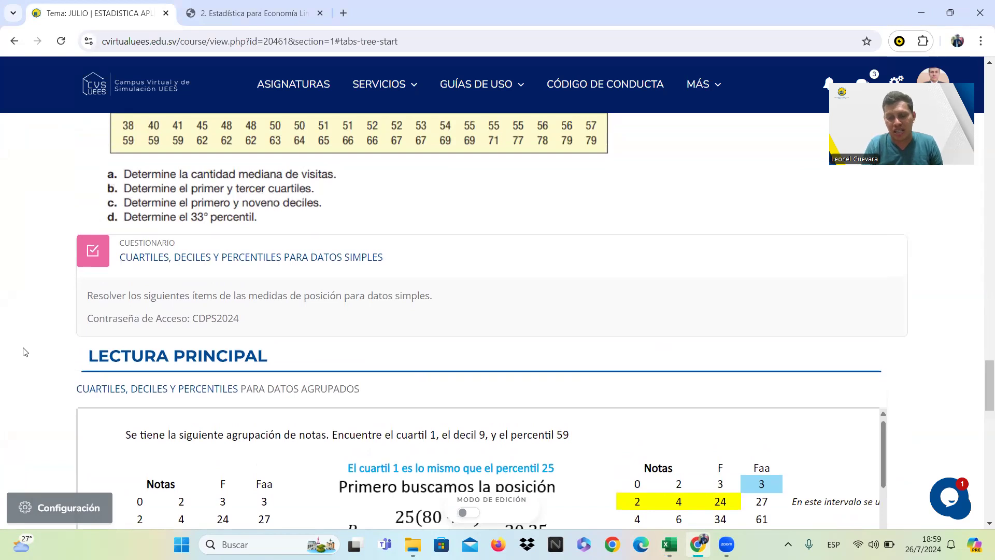
scroll(25, 352, "down", 1)
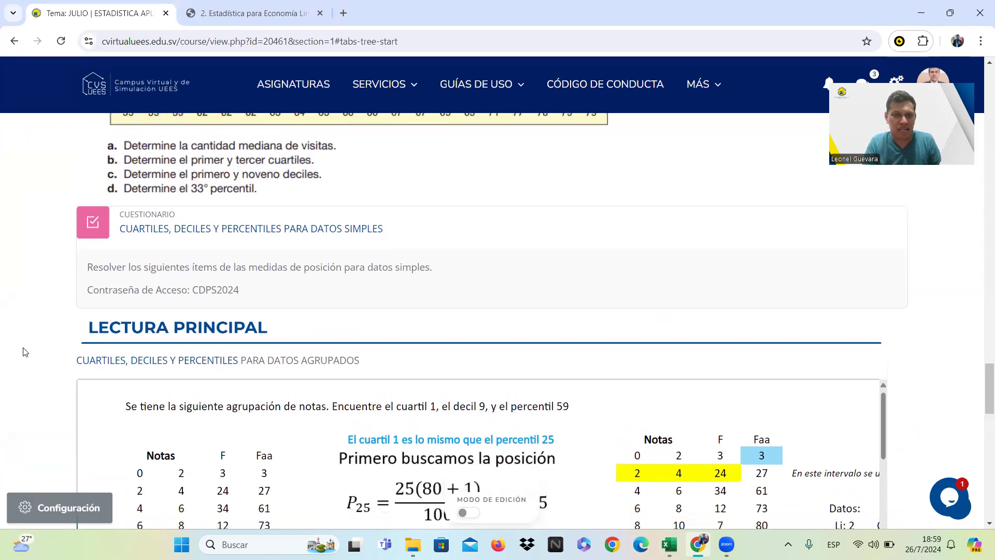
scroll(24, 352, "down", 1)
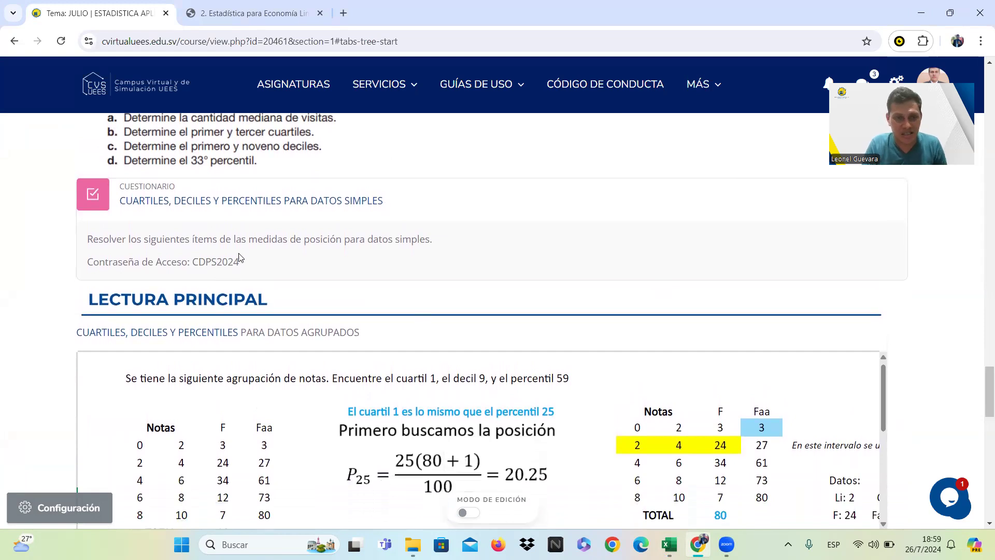
scroll(18, 322, "down", 2)
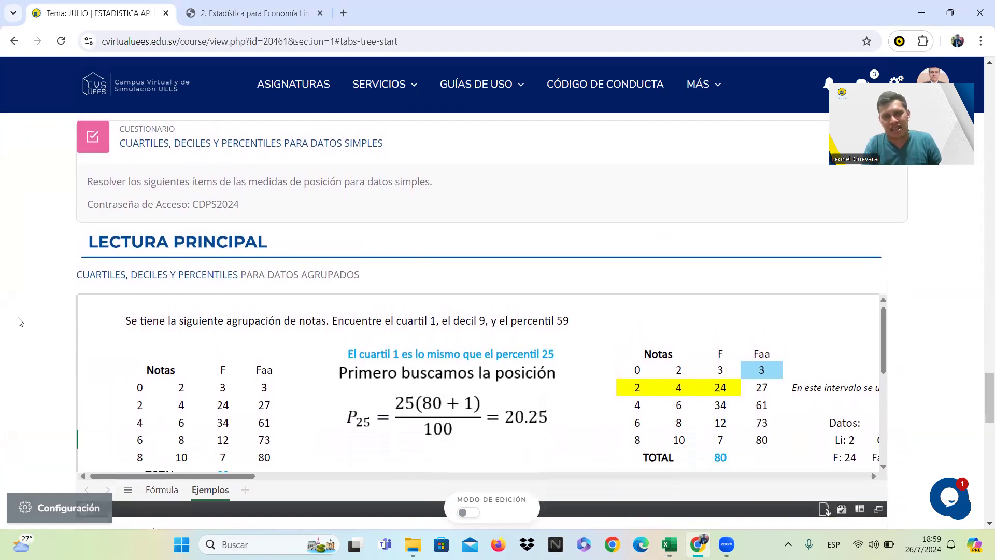
scroll(18, 322, "down", 15)
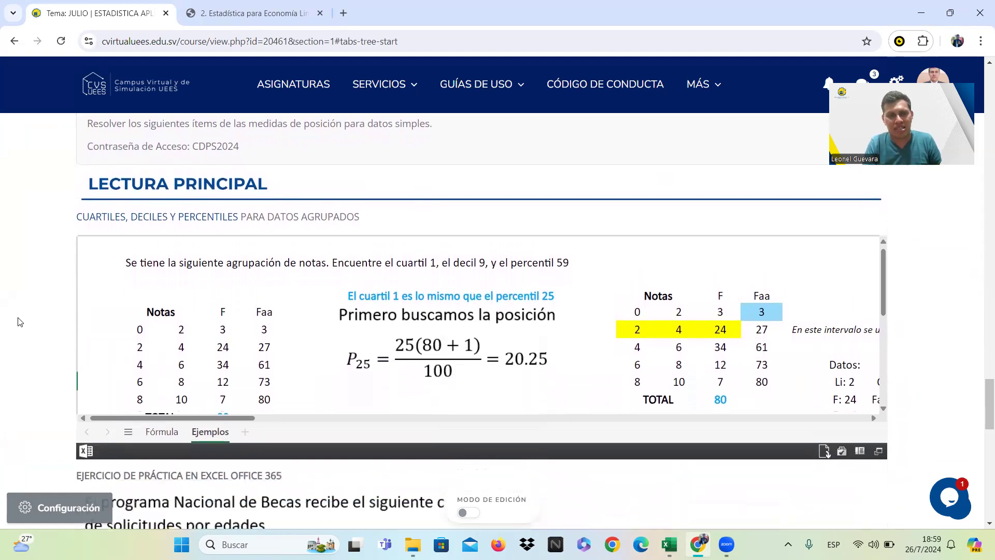
scroll(17, 317, "up", 1)
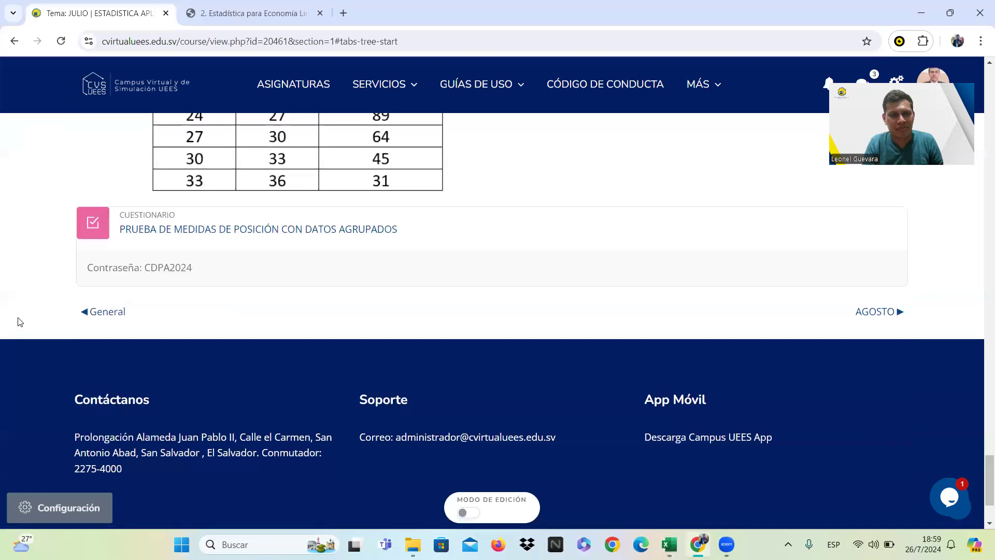